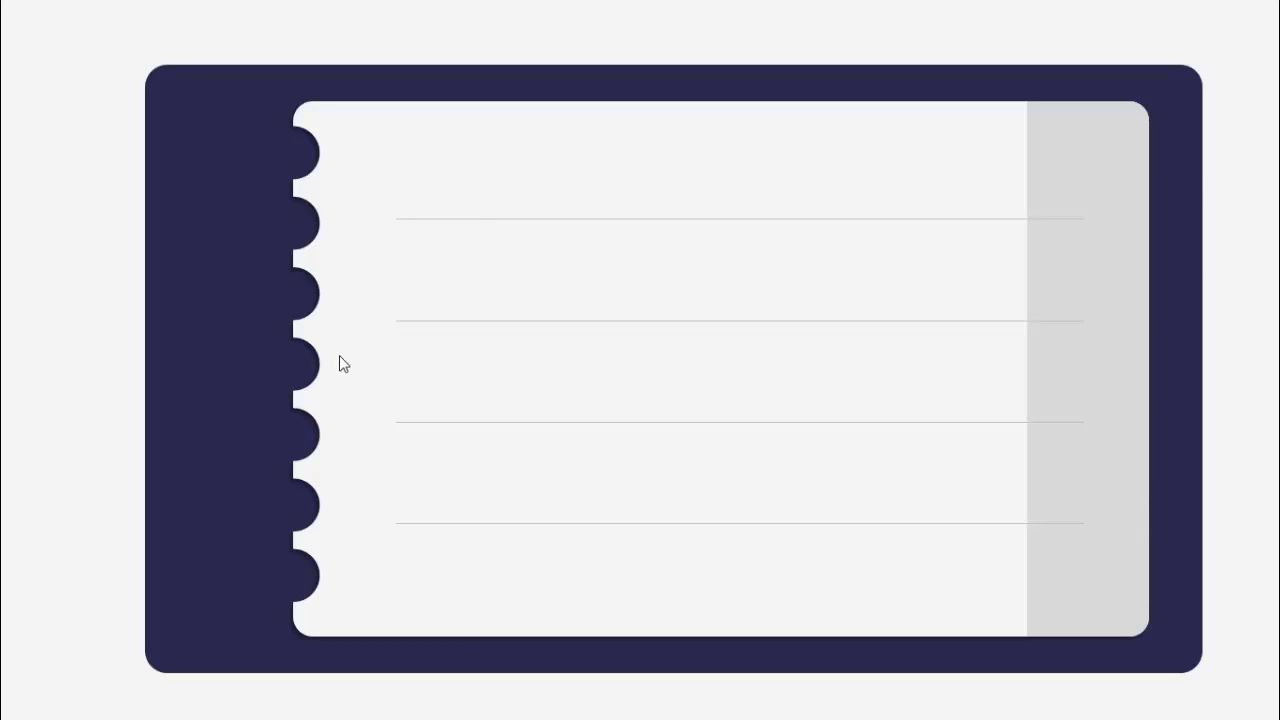
- Advance the slideshow preview to reveal the STEP 01 and STEP 02 rows
left_click(1237, 240)
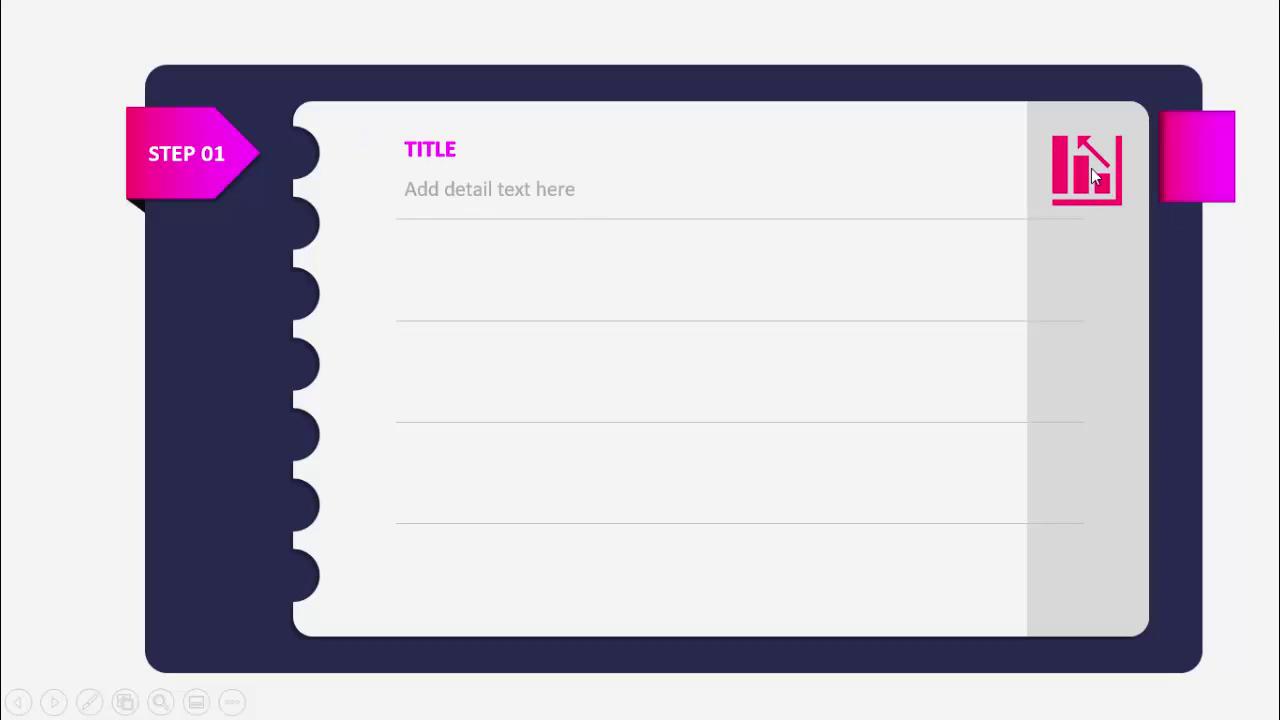
left_click(1258, 316)
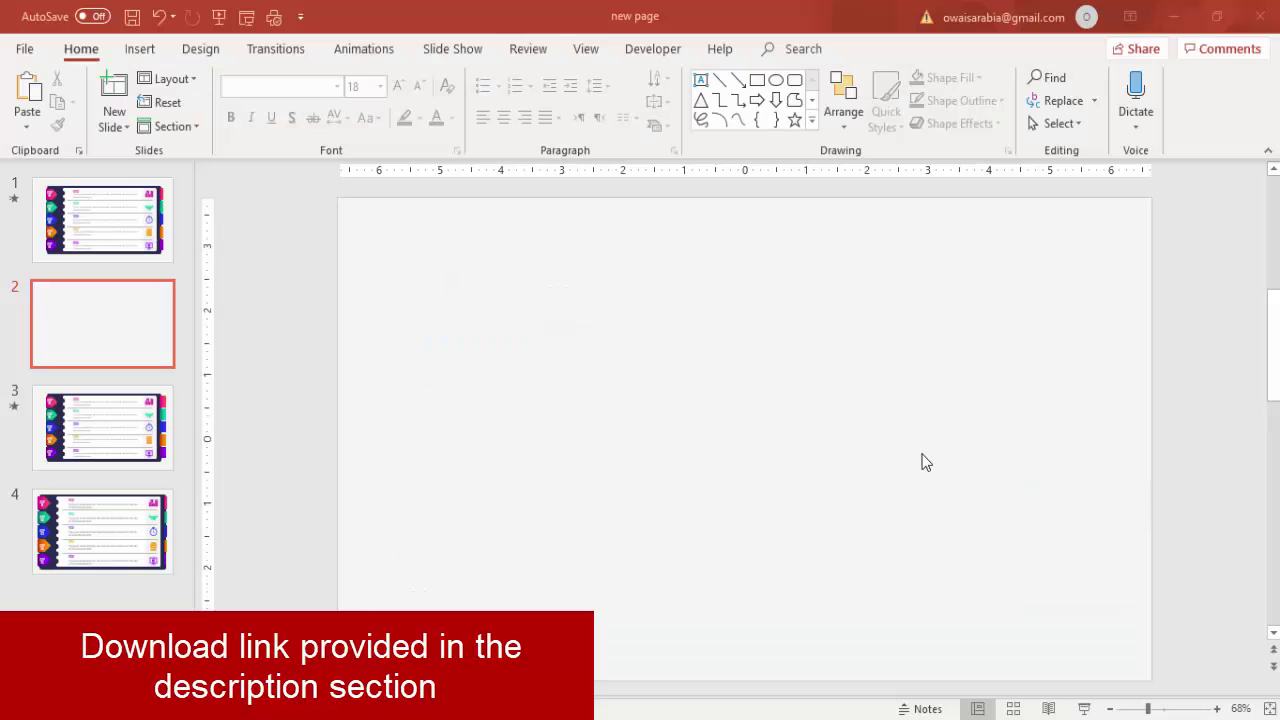
- Draw a large rounded rectangle on slide 2 with subtle corner rounding, sized about 6.34" by 11.02" and centred
left_click(140, 52)
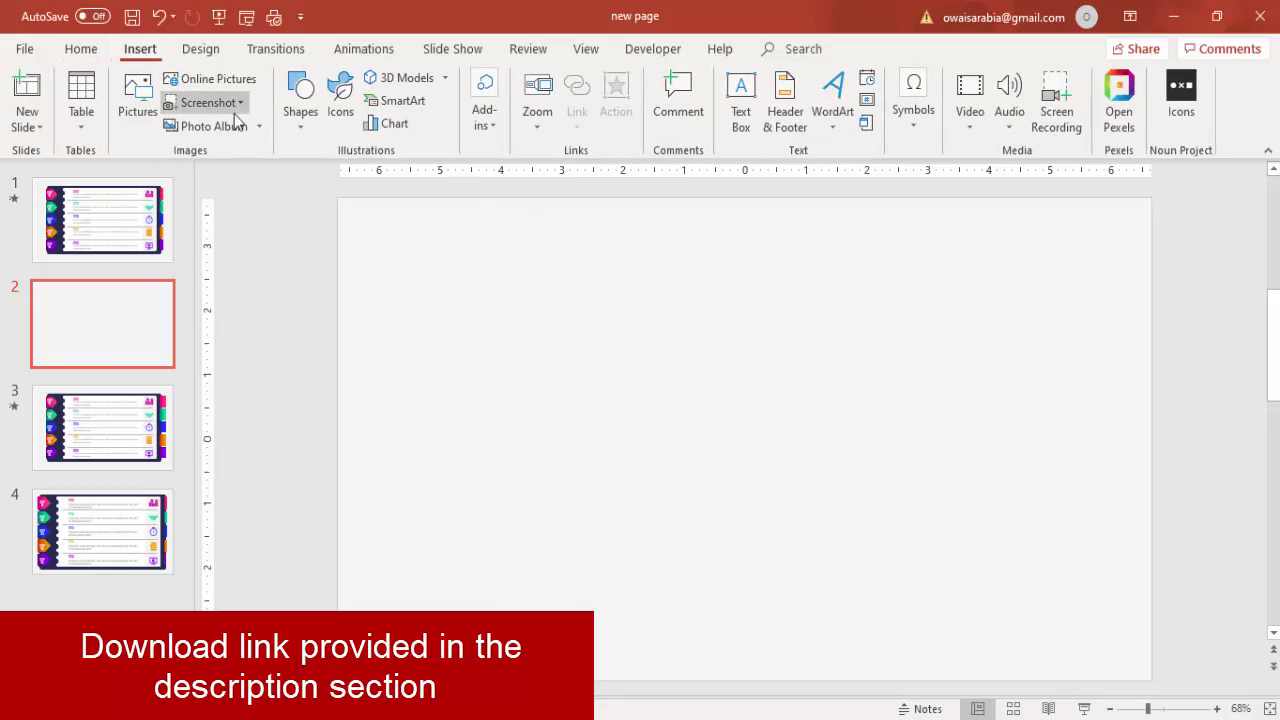
left_click(299, 112)
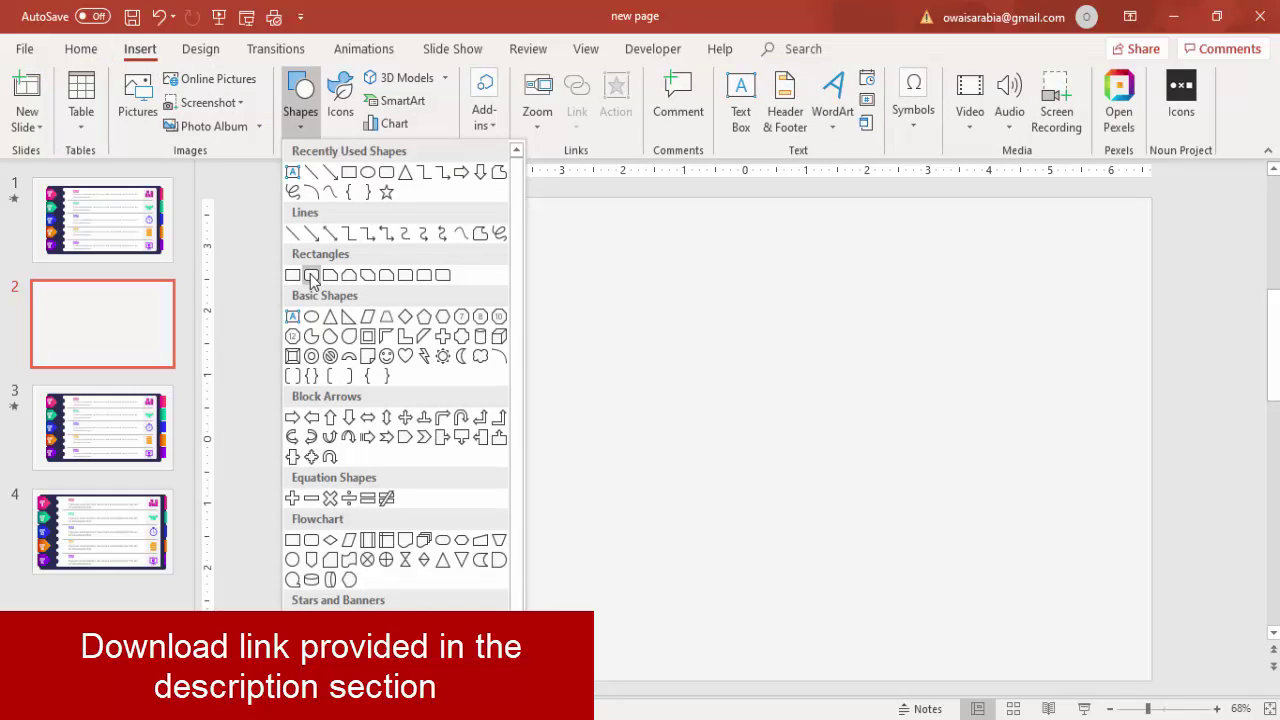
left_click(311, 276)
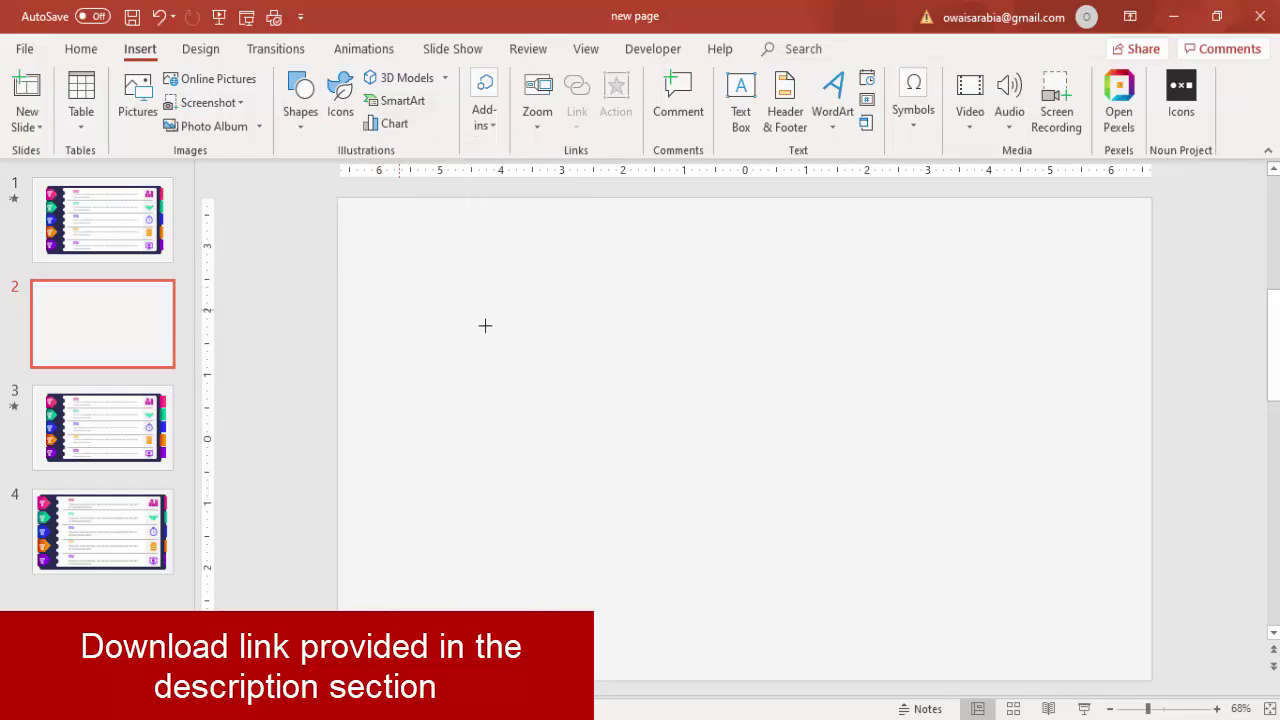
mouse_move(530, 348)
left_mouse_down()
mouse_move(1000, 643)
mouse_move(1101, 655)
left_mouse_up()
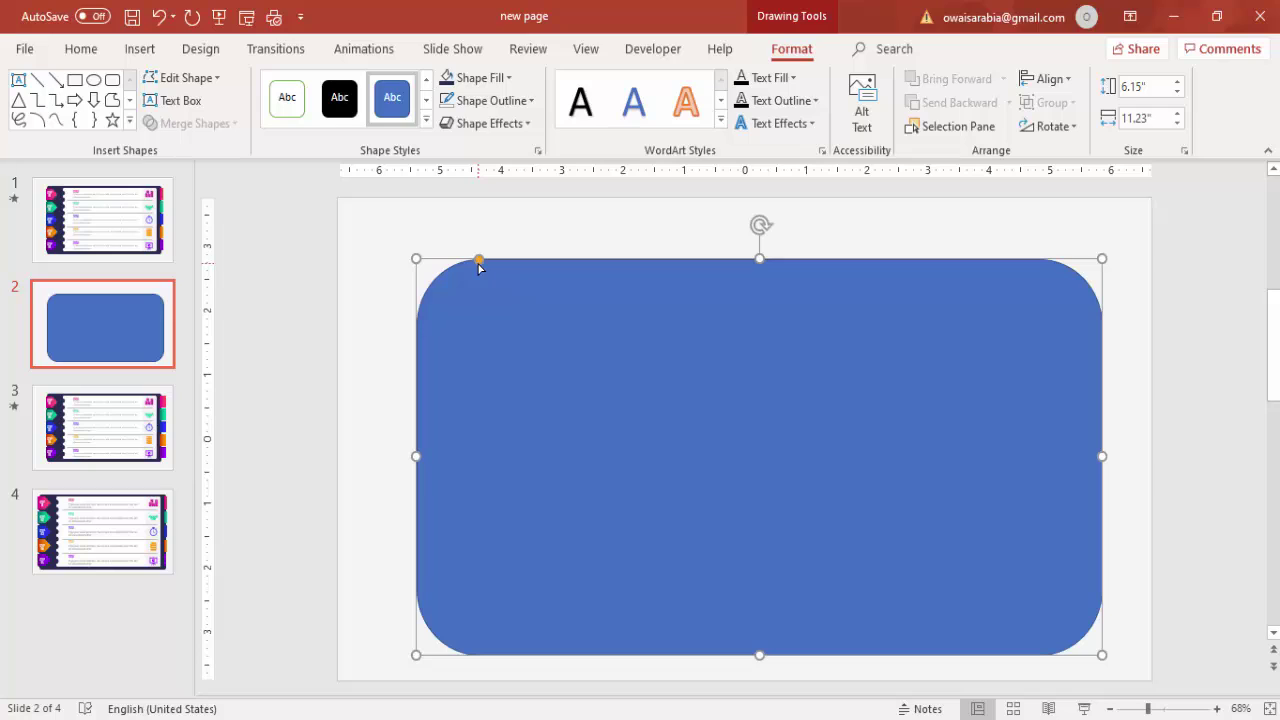
left_click_drag(479, 263, 429, 262)
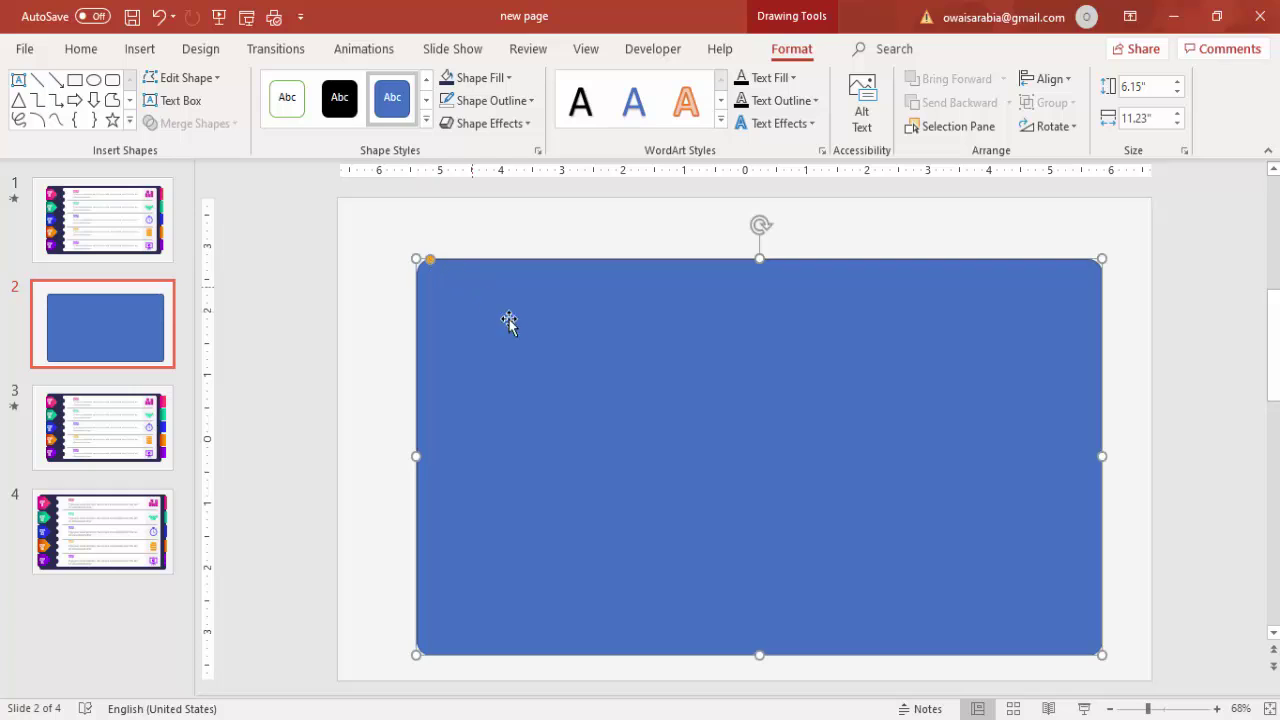
left_click_drag(610, 374, 616, 363)
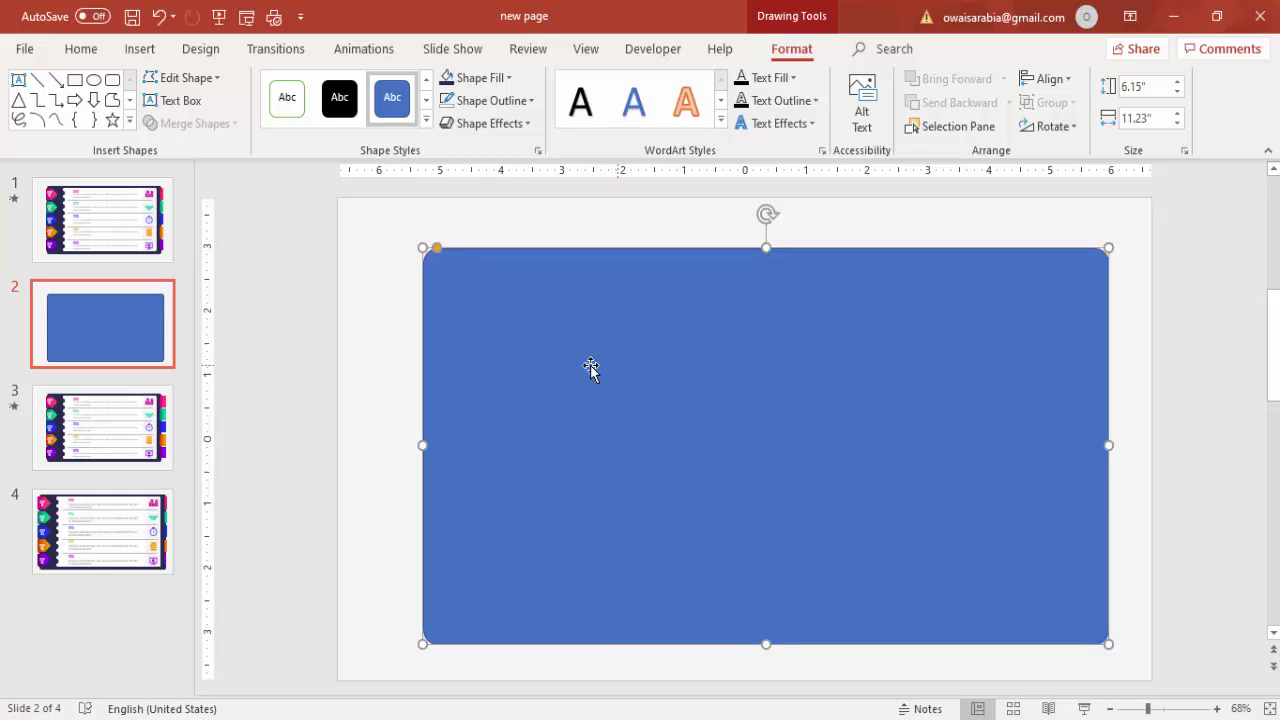
left_click_drag(422, 445, 436, 445)
left_click_drag(729, 443, 730, 443)
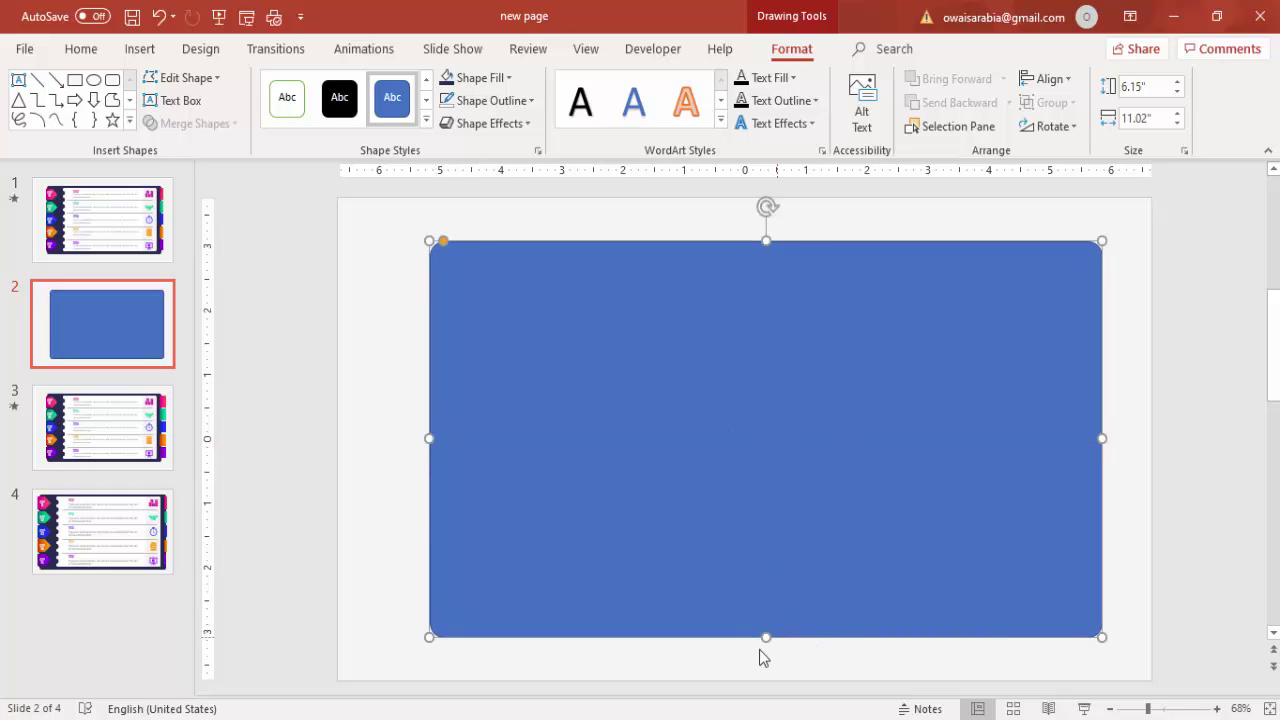
left_click_drag(766, 640, 766, 649)
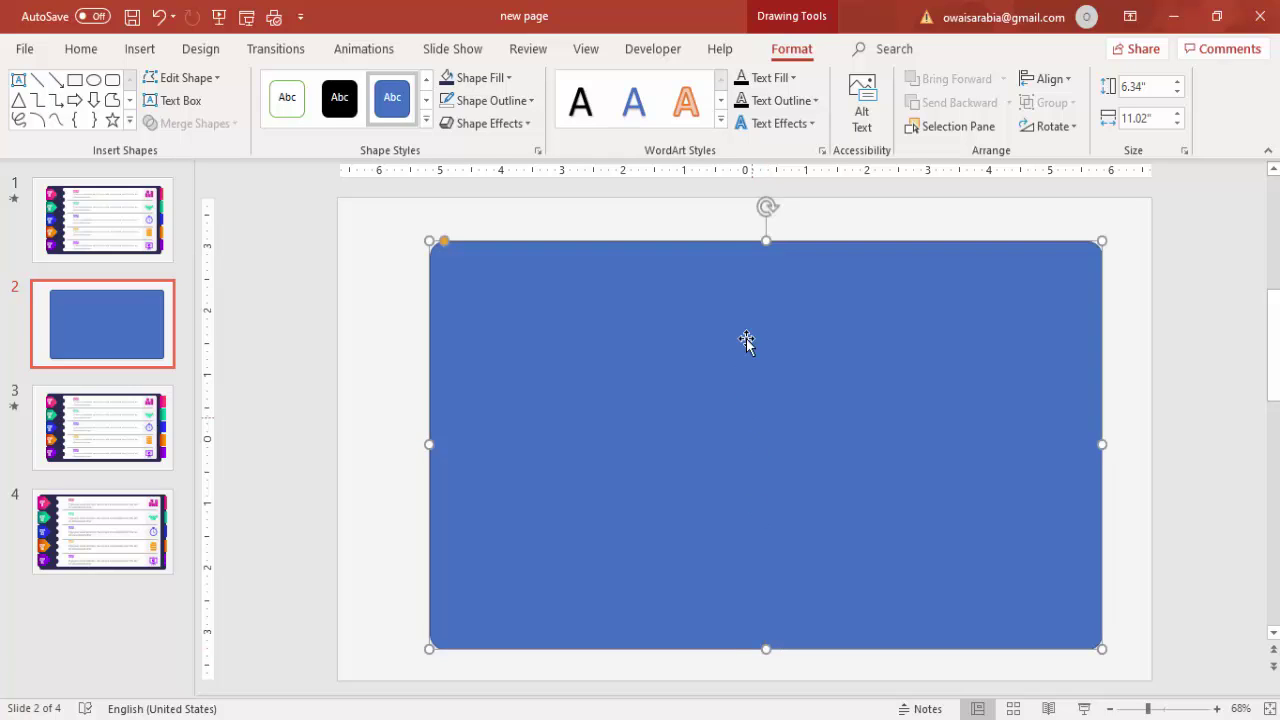
- Remove the rectangle's outline and fill it dark navy
left_click(528, 101)
left_click(495, 314)
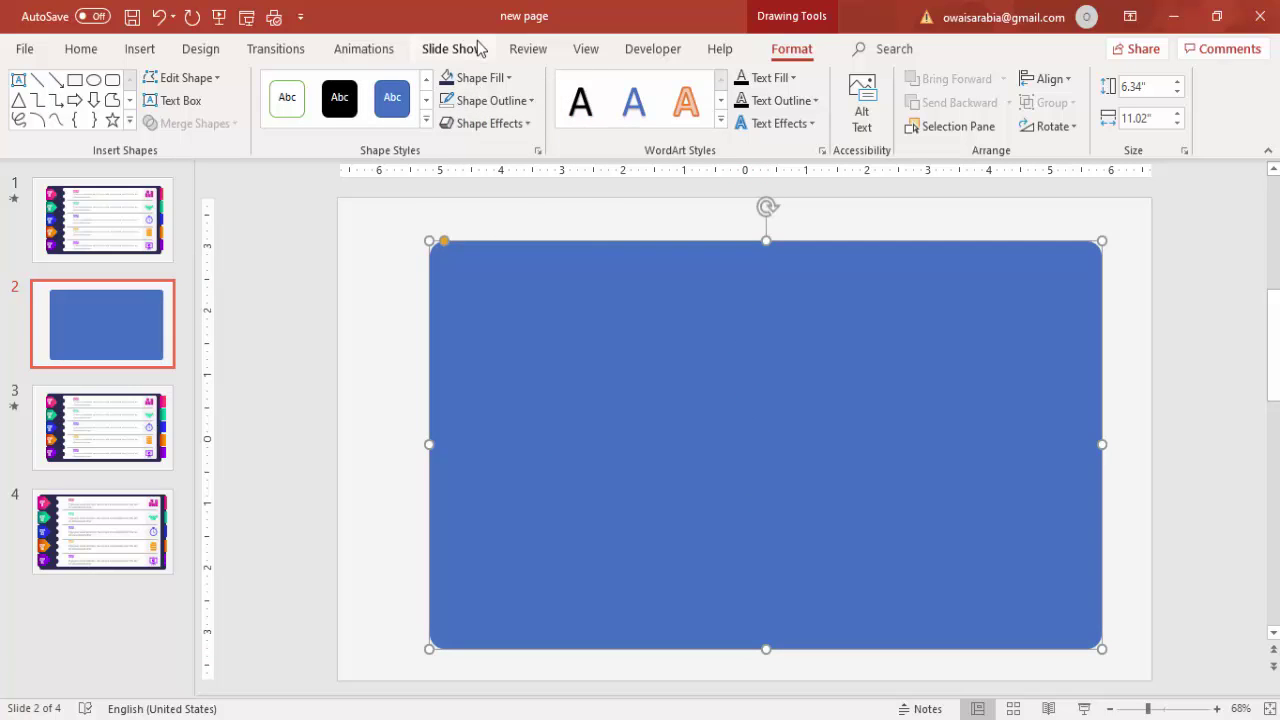
left_click(499, 80)
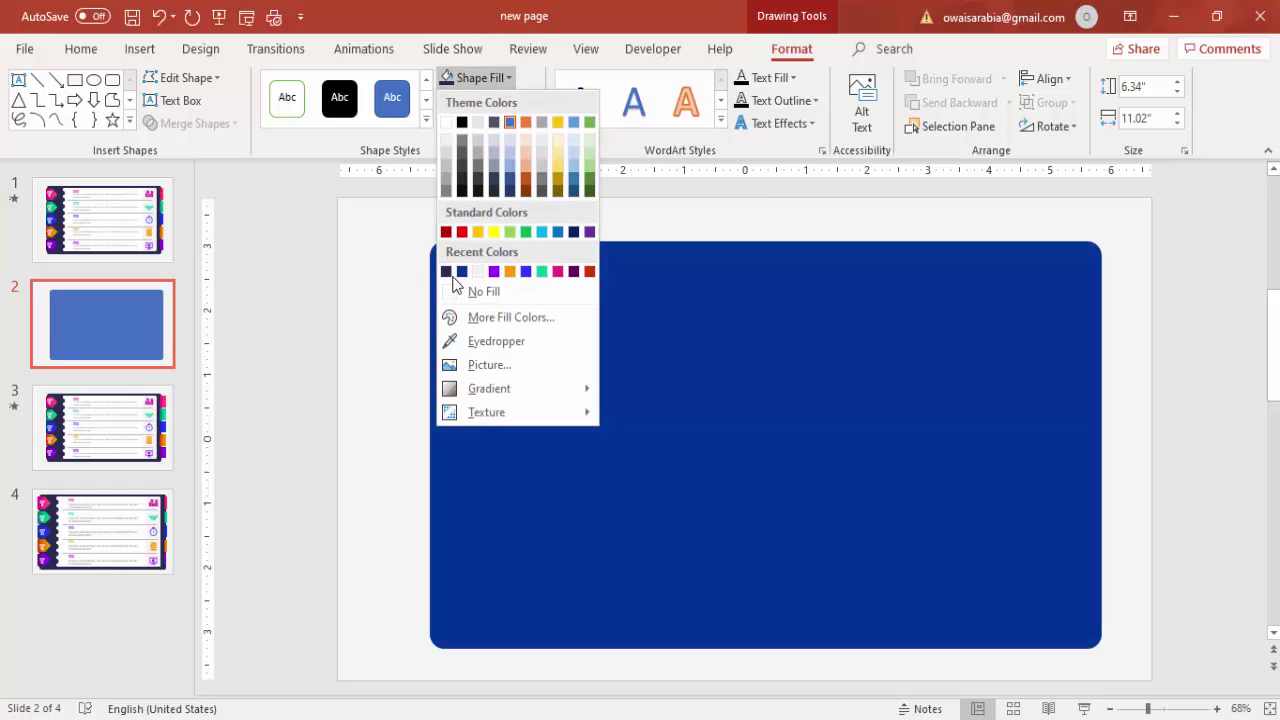
left_click(446, 271)
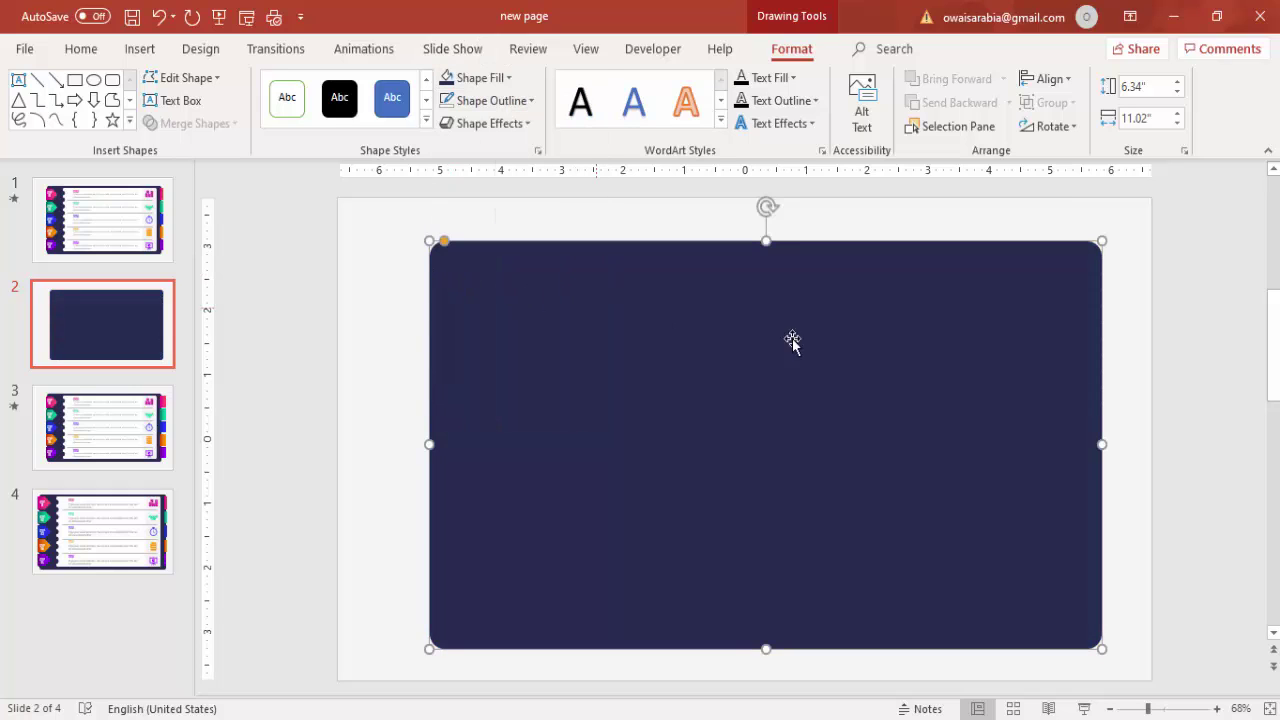
left_click(1141, 358)
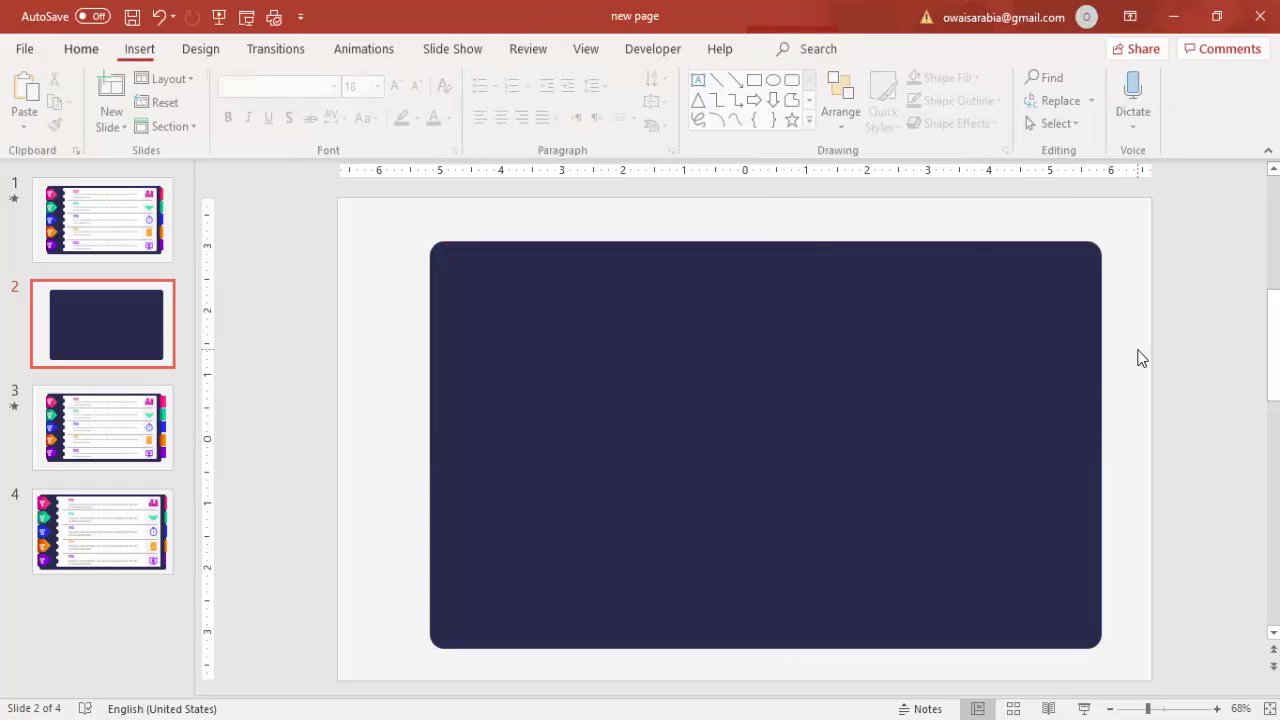
left_click(810, 337)
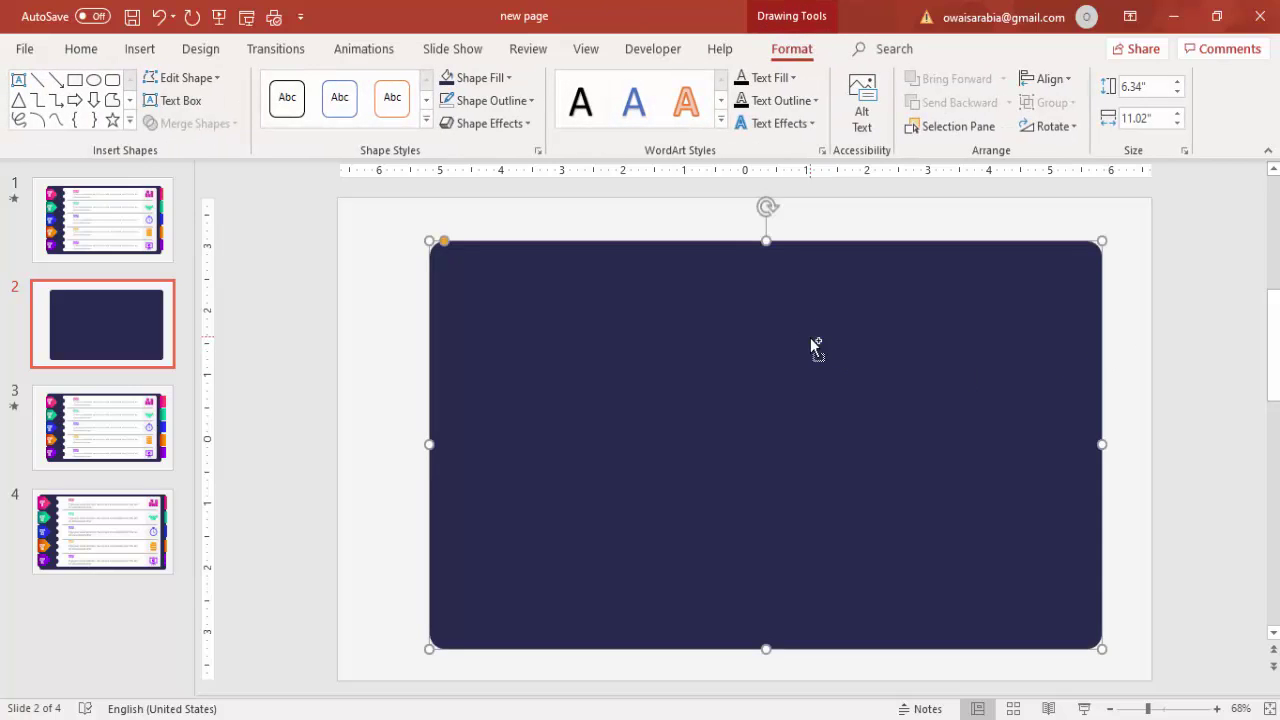
- Duplicate the navy rectangle, fill the copy white, and fit it inside at 5.58" by 8.92"
key("ctrl+d")
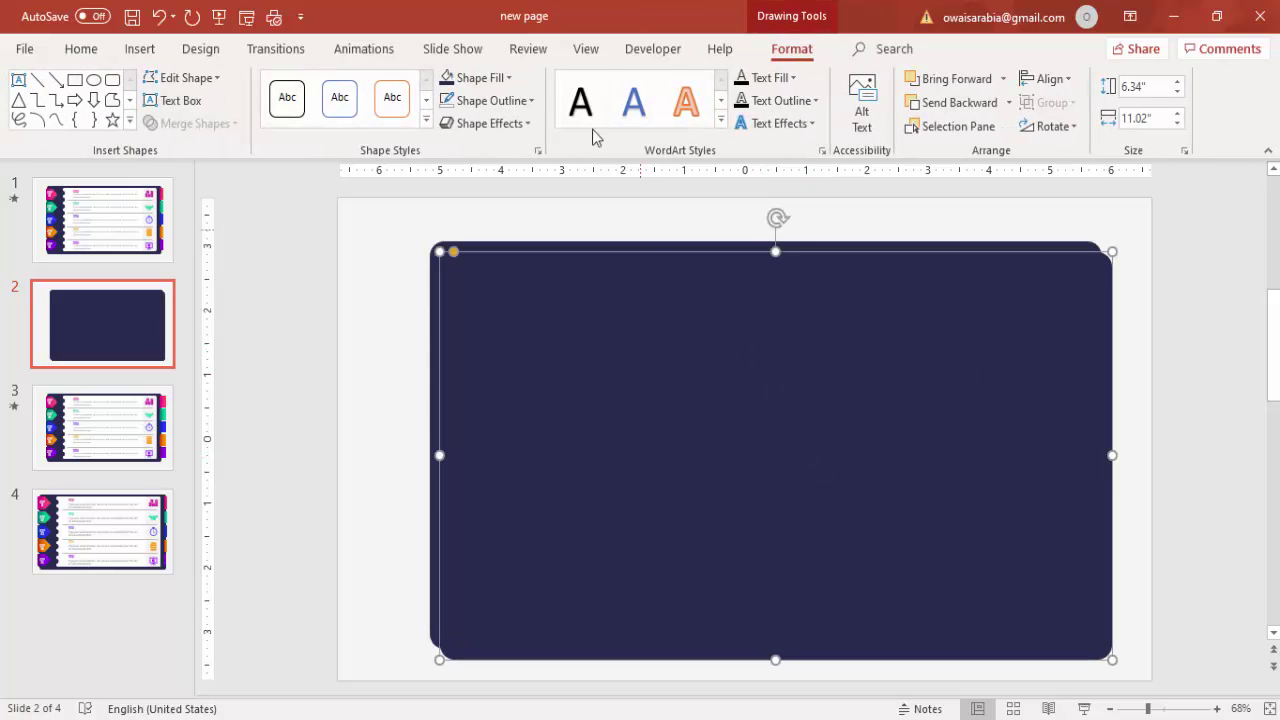
left_click(482, 78)
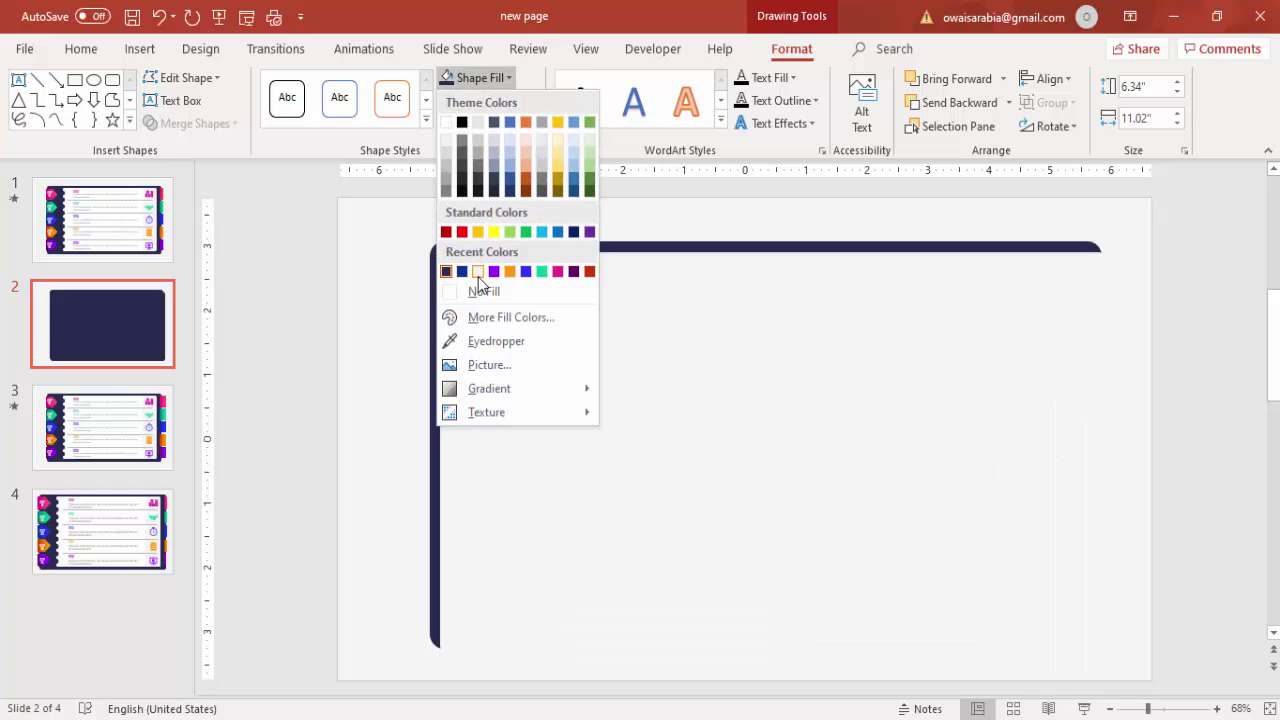
left_click(478, 275)
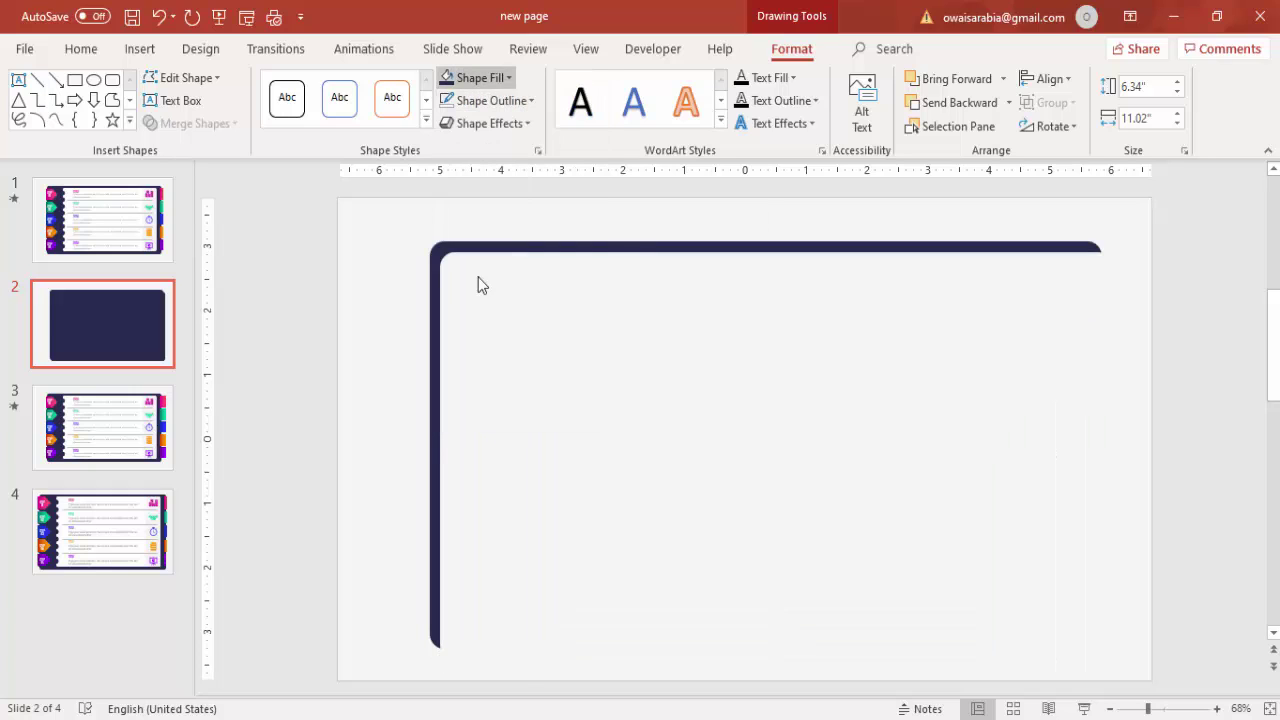
left_click_drag(438, 251, 497, 297)
left_click_drag(737, 374, 708, 338)
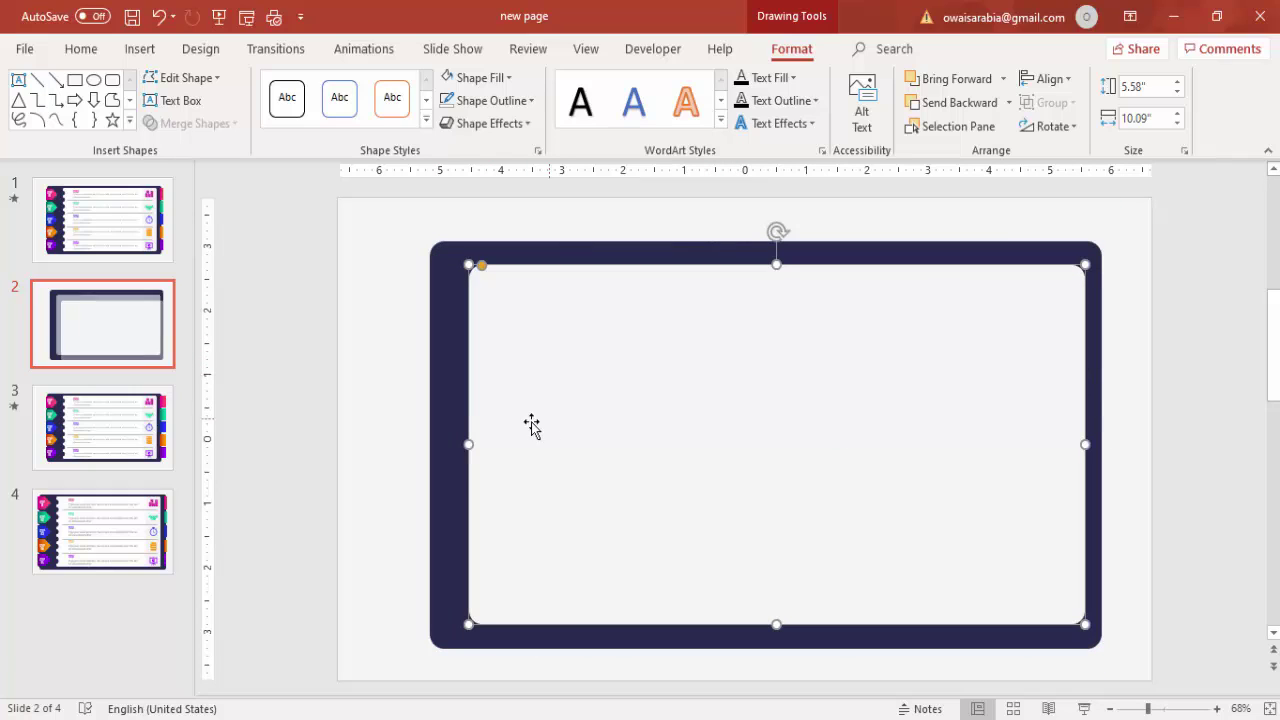
left_click_drag(471, 443, 524, 446)
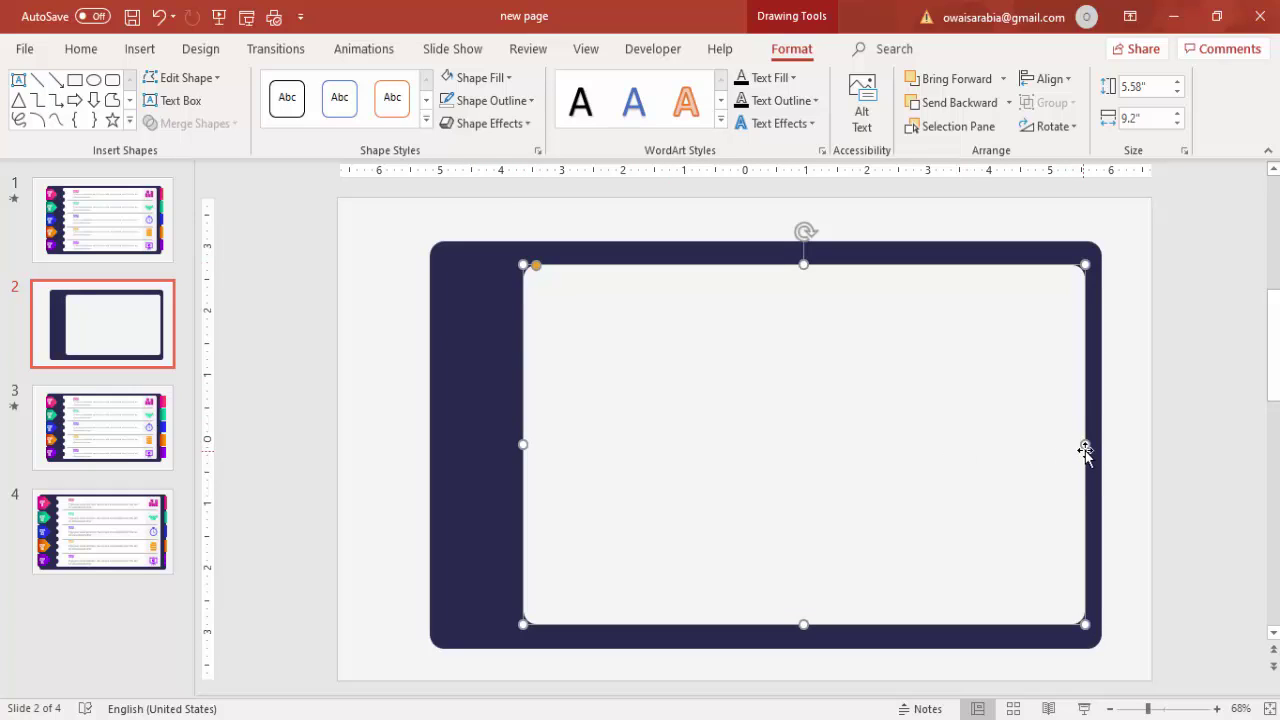
left_click_drag(1080, 445, 1067, 447)
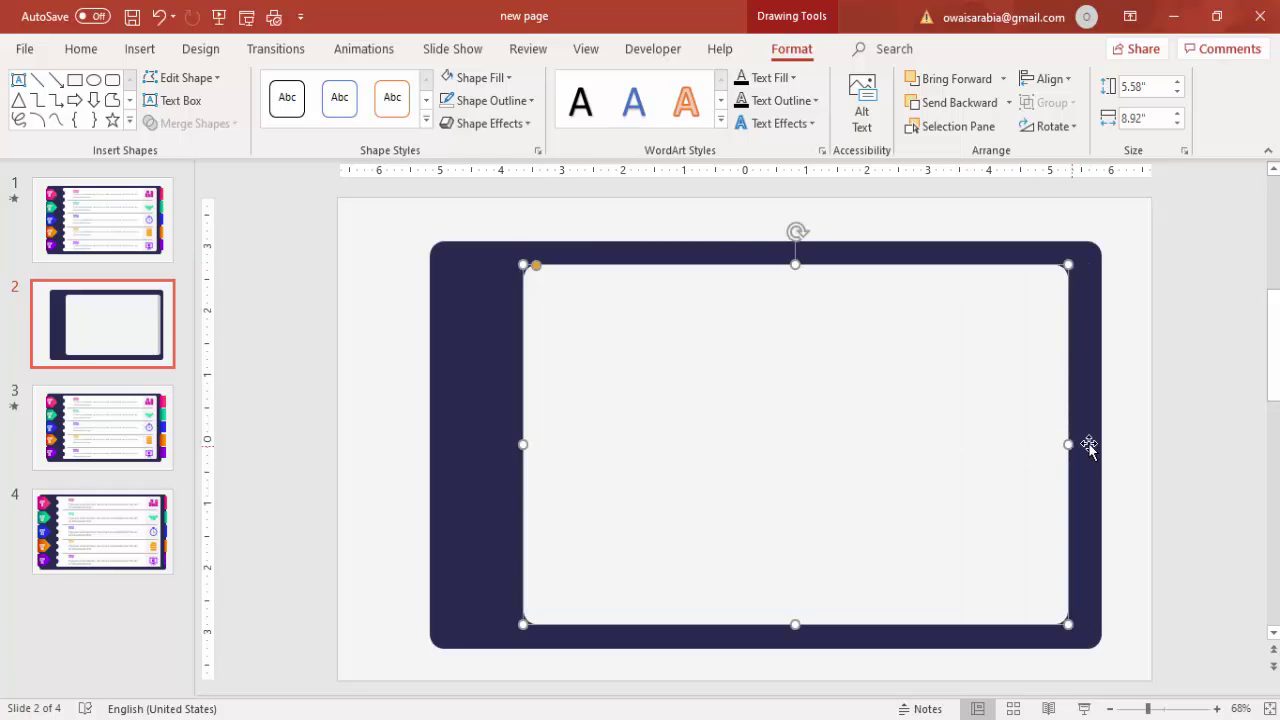
left_click(1140, 434)
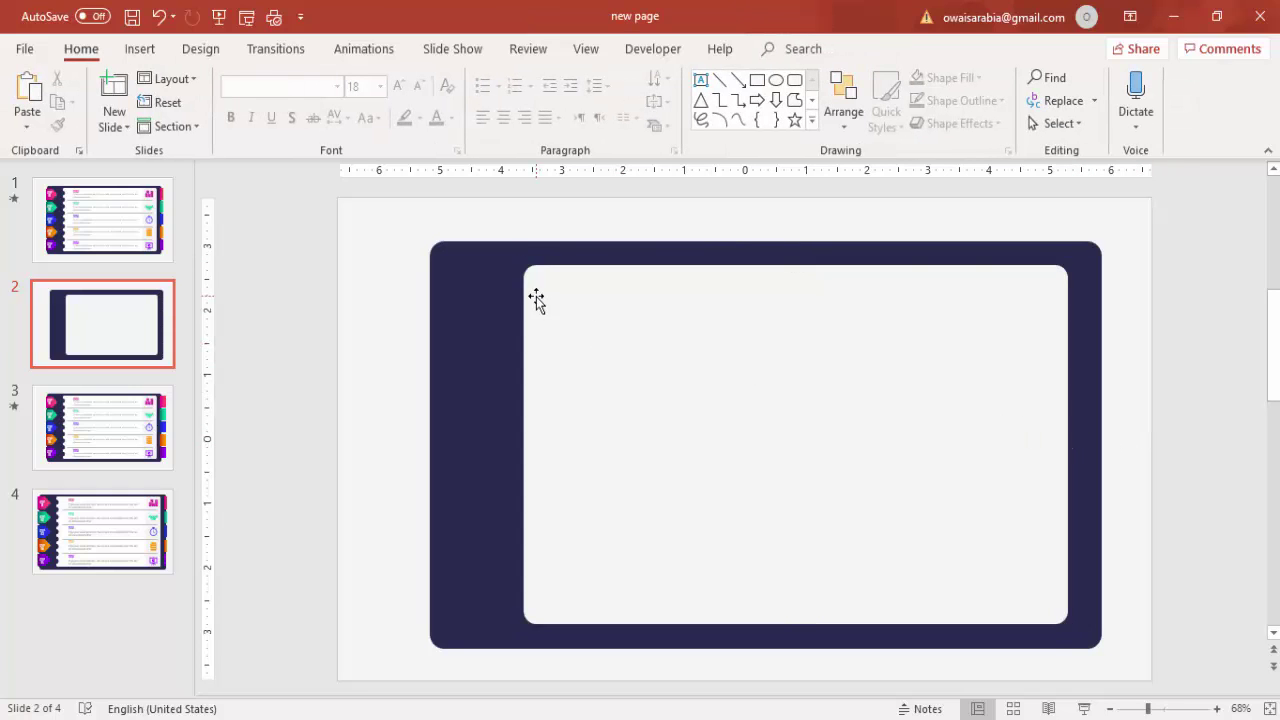
- Draw a small yellow-orange circle with no outline on the white page's left edge
left_click(140, 52)
left_click(300, 125)
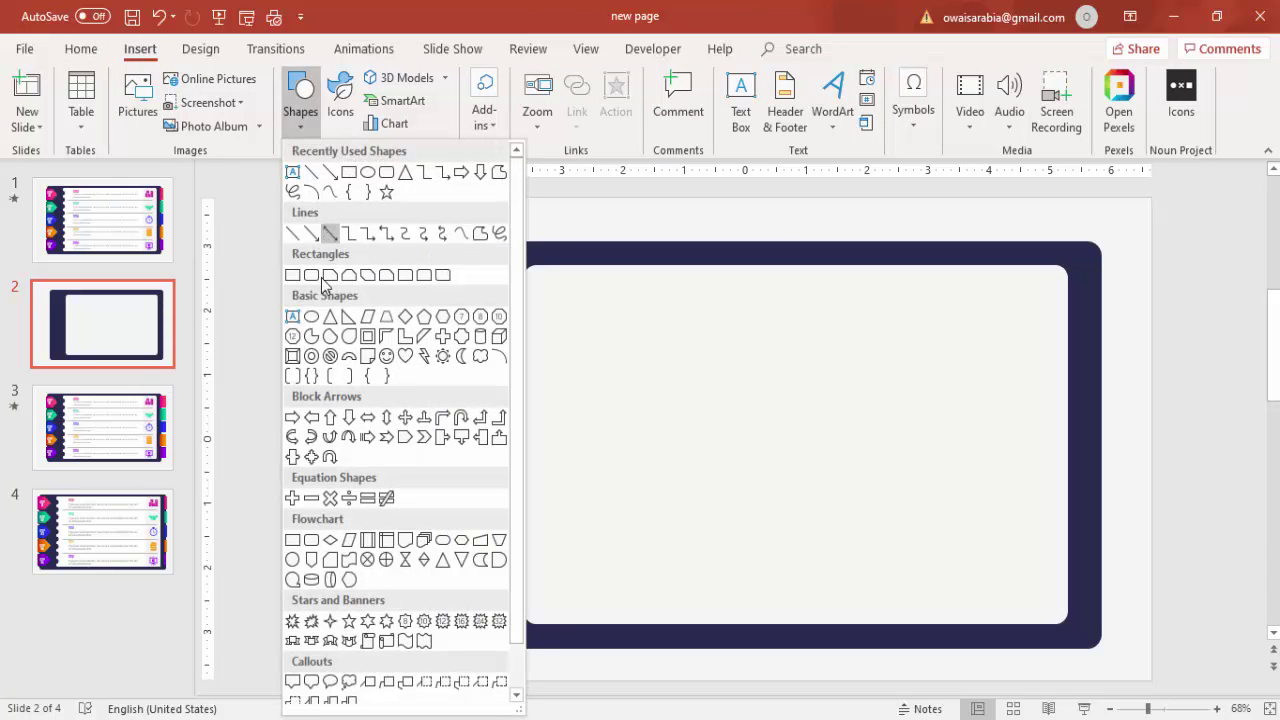
left_click(311, 317)
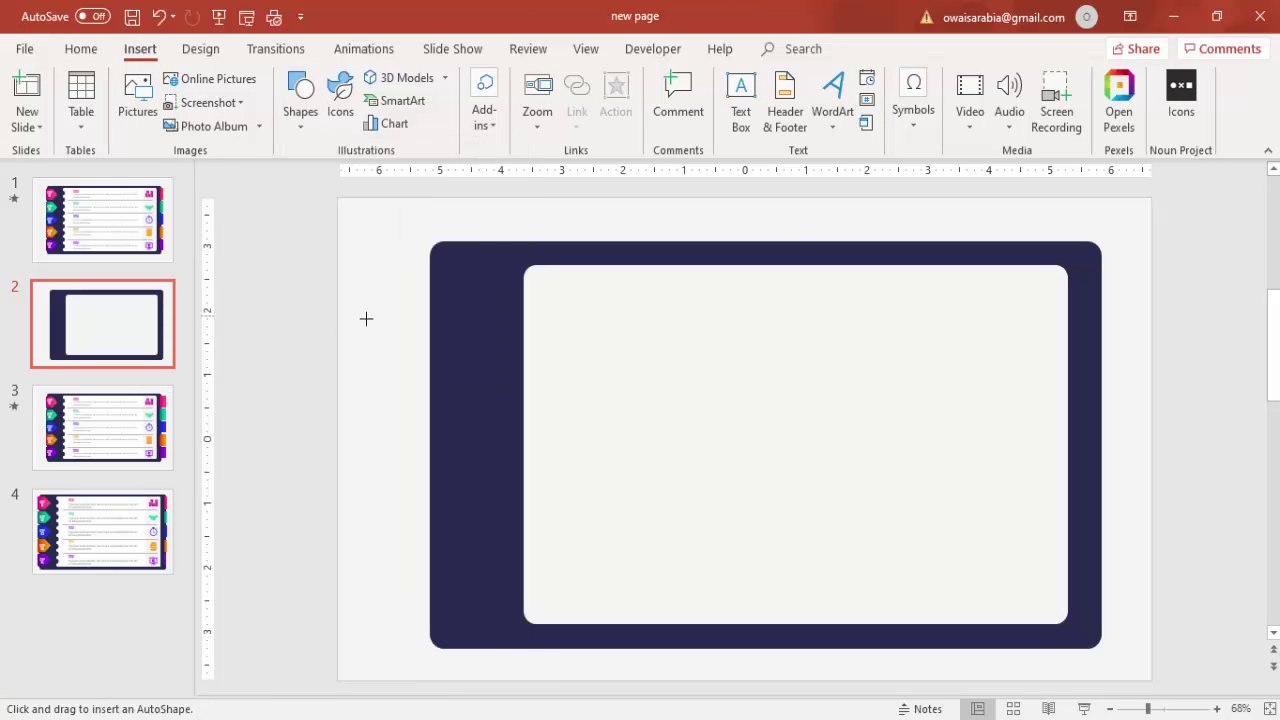
left_click_drag(508, 290, 541, 318)
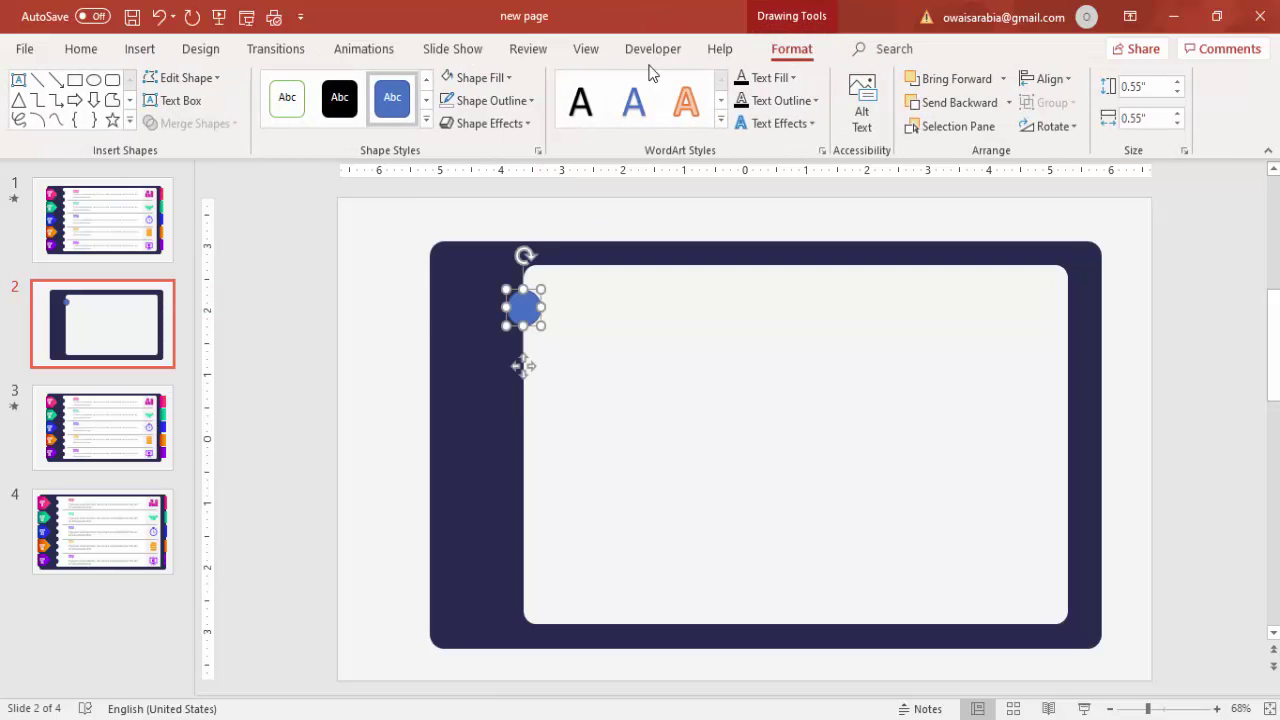
left_click(485, 78)
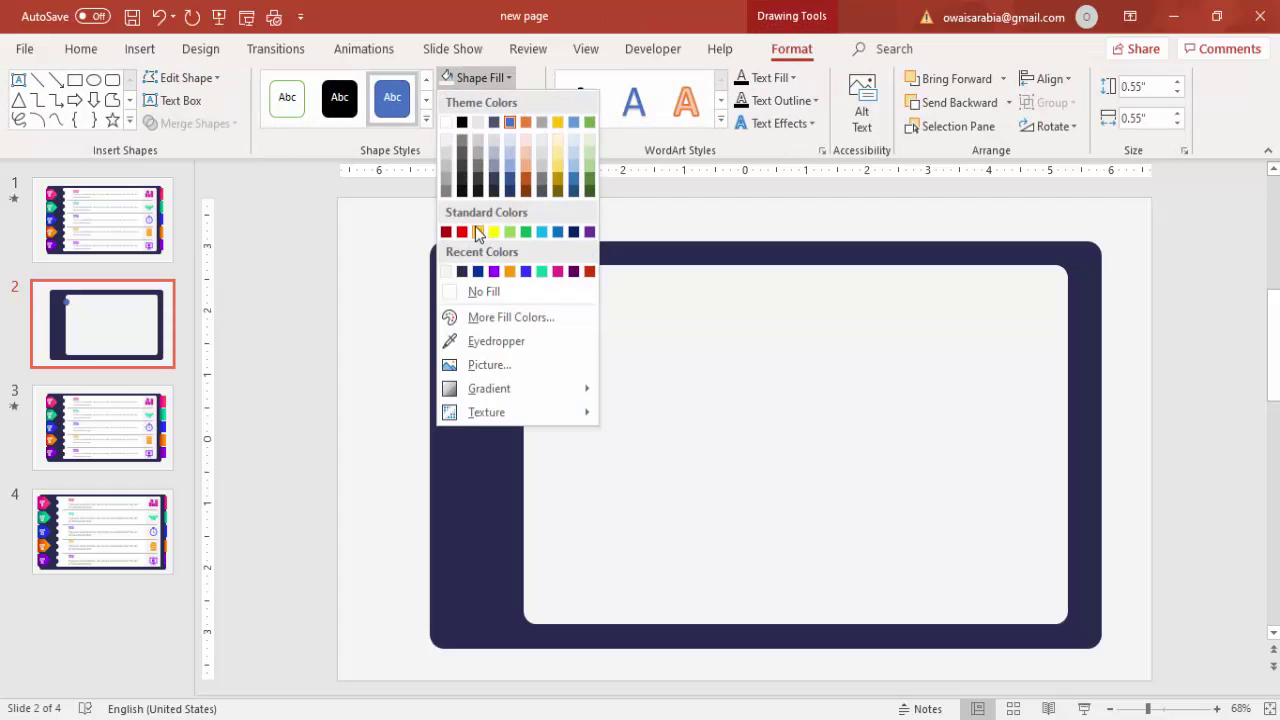
left_click(478, 232)
left_click(491, 101)
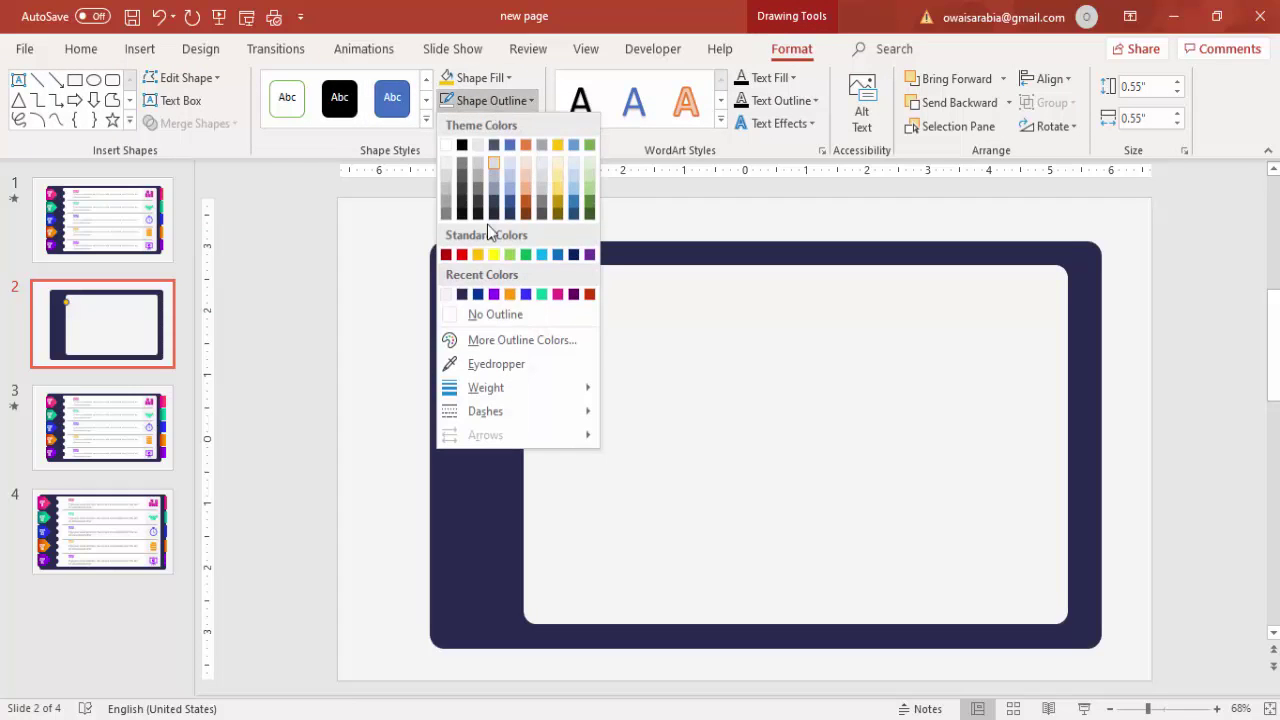
left_click(488, 314)
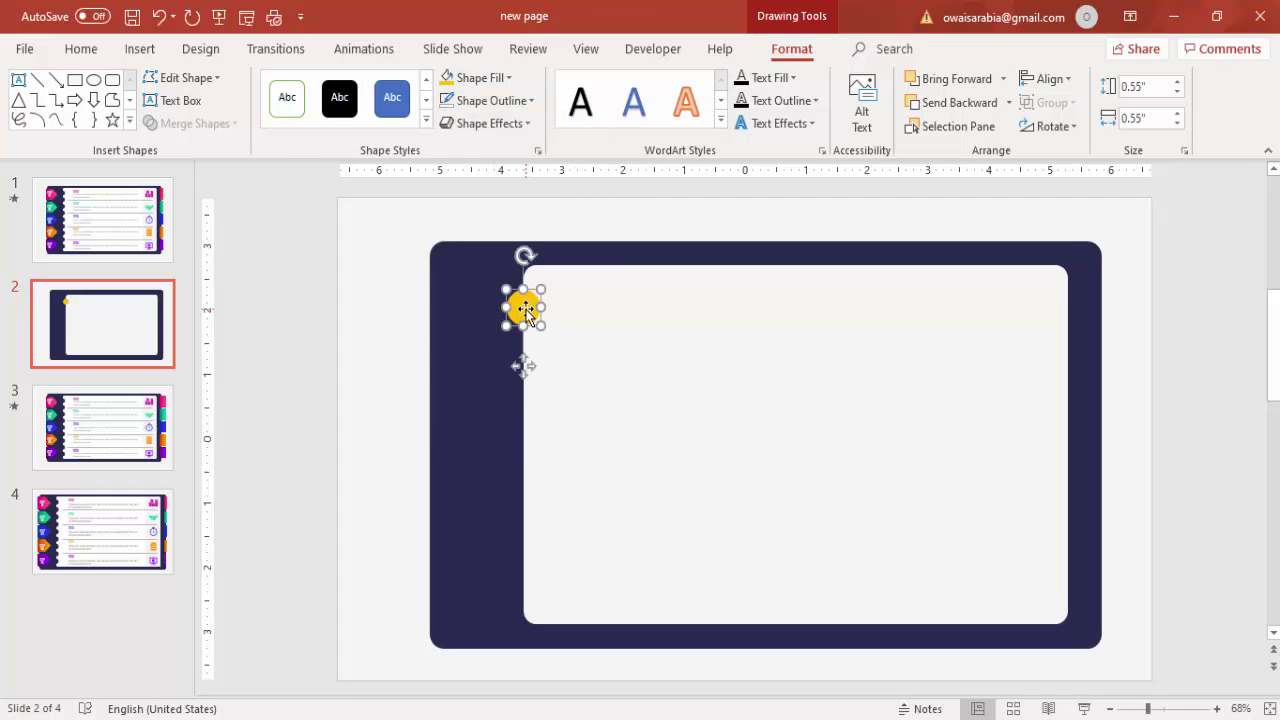
left_click_drag(525, 310, 526, 312)
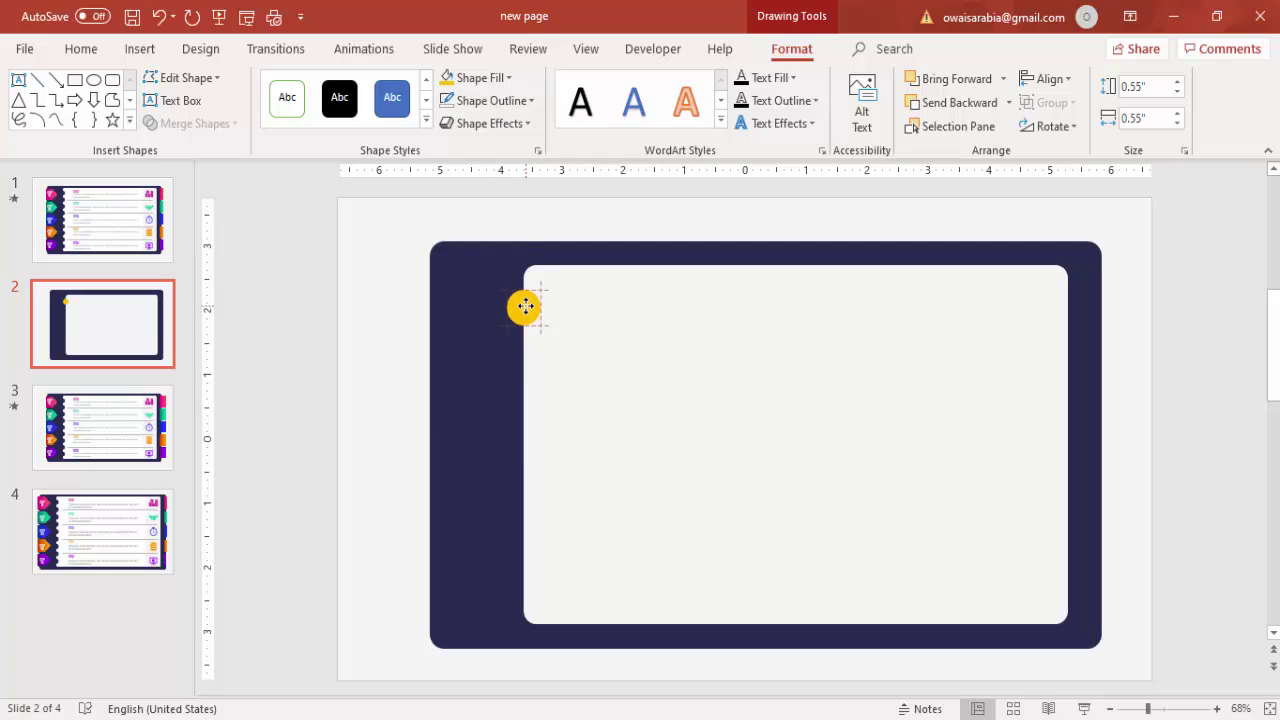
left_click_drag(525, 305, 529, 350)
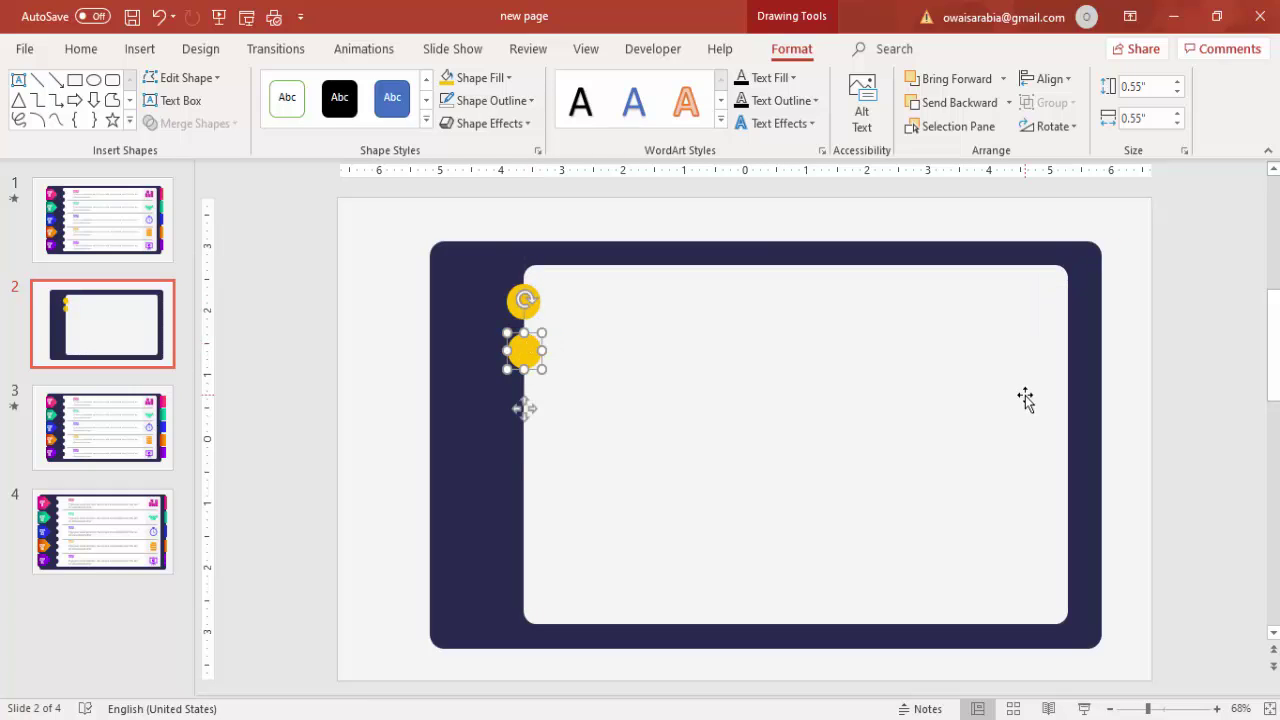
- Duplicate the circle down the edge to make seven, then select all seven
key("ctrl+d")
key("ctrl+d")
key("ctrl+d")
key("ctrl+d")
key("ctrl+d")
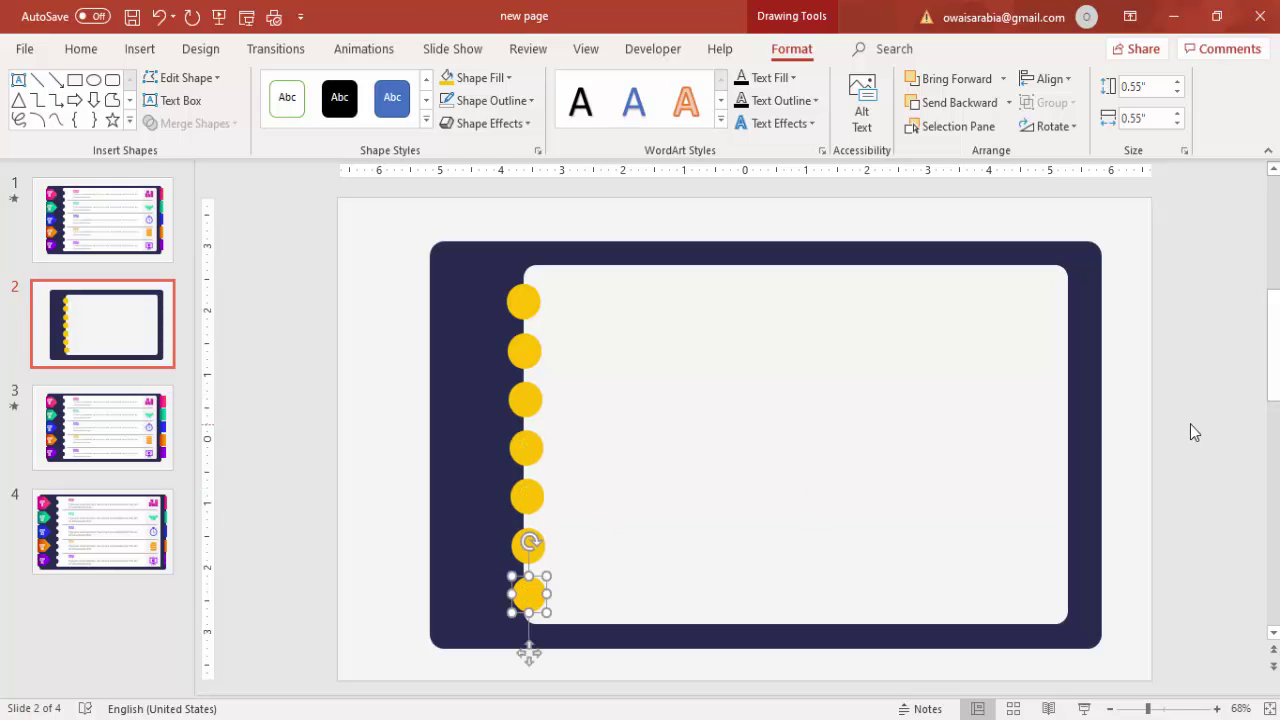
left_click(1190, 428)
left_click(527, 594)
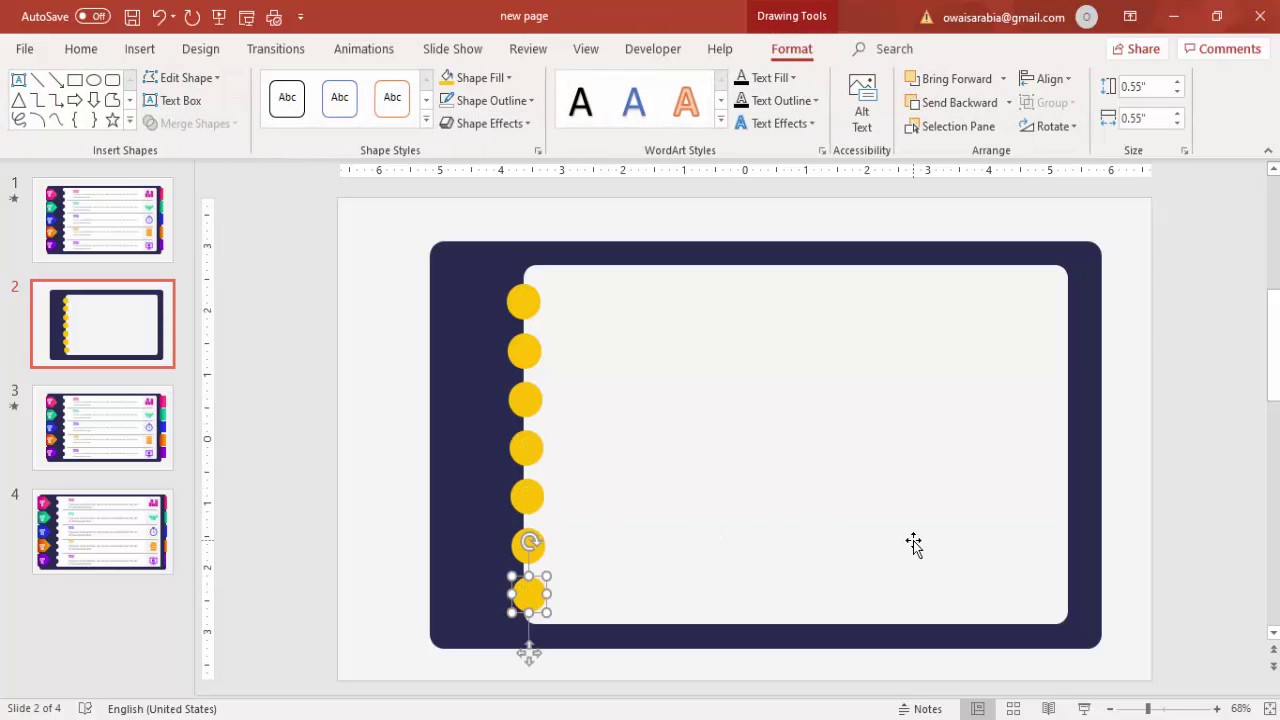
key("Up")
key("Up")
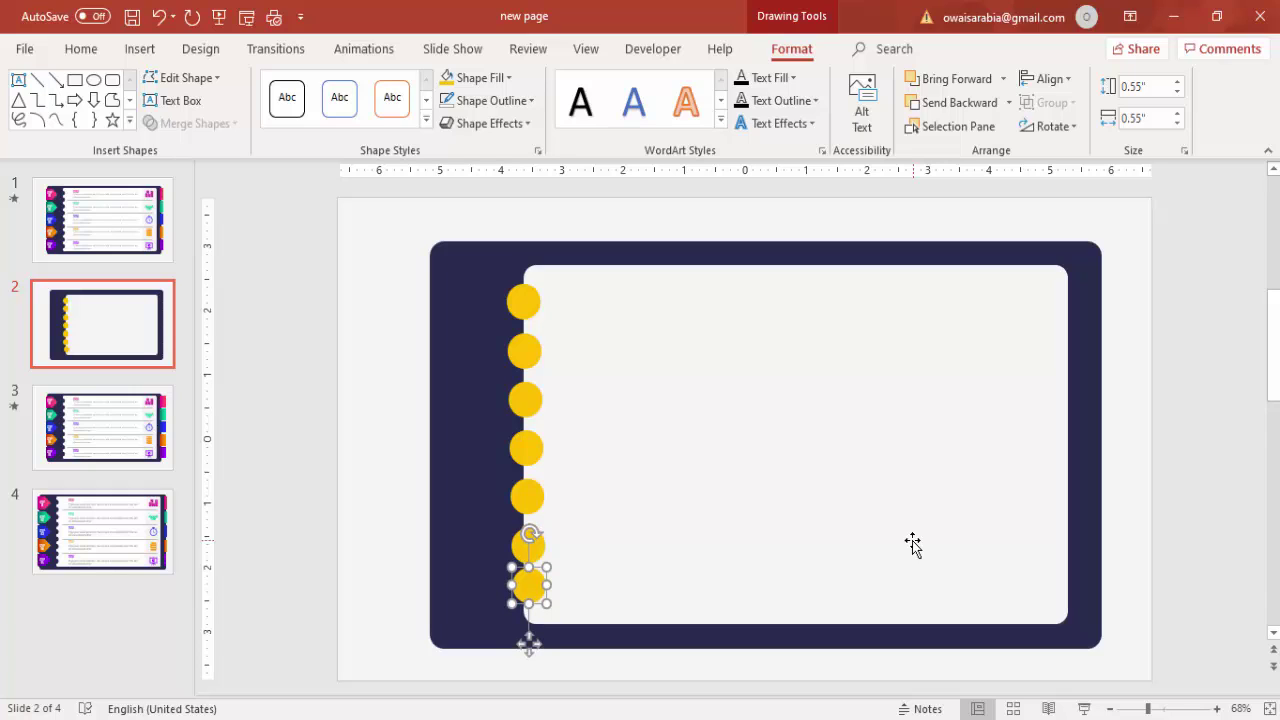
left_click(538, 541, "shift")
left_click(515, 494, "shift")
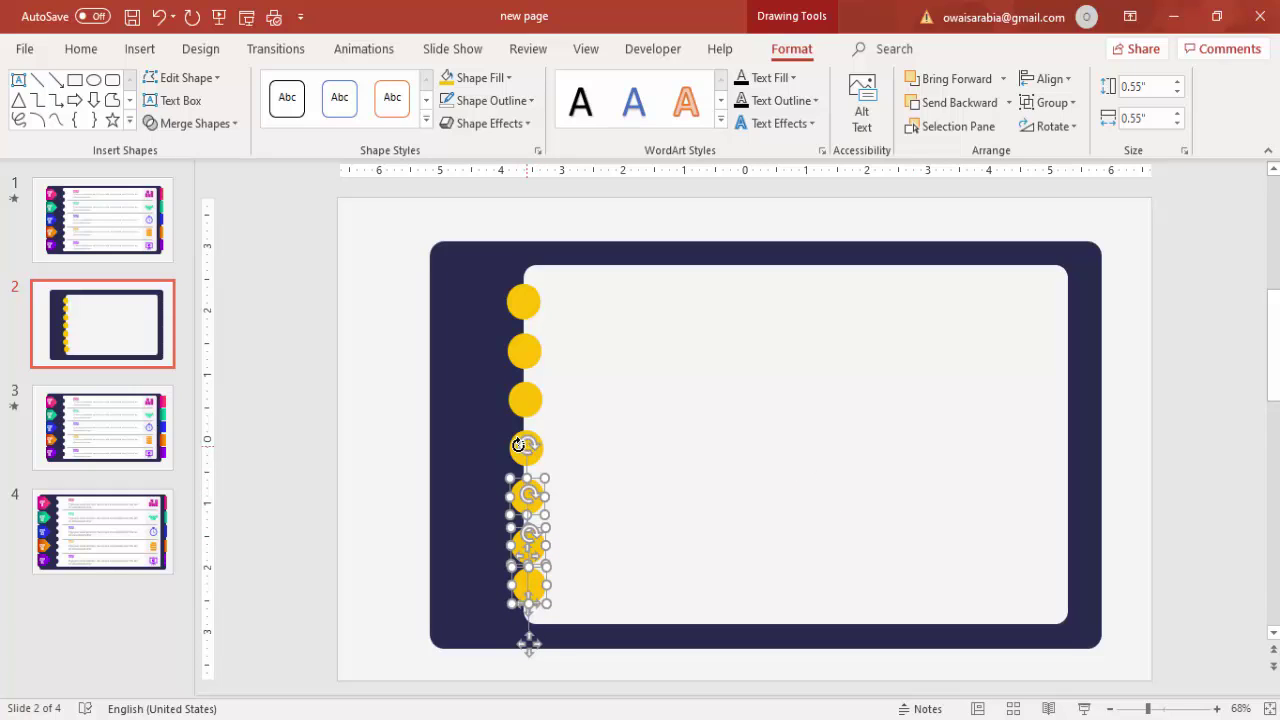
left_click(518, 446, "shift")
left_click(521, 398, "shift")
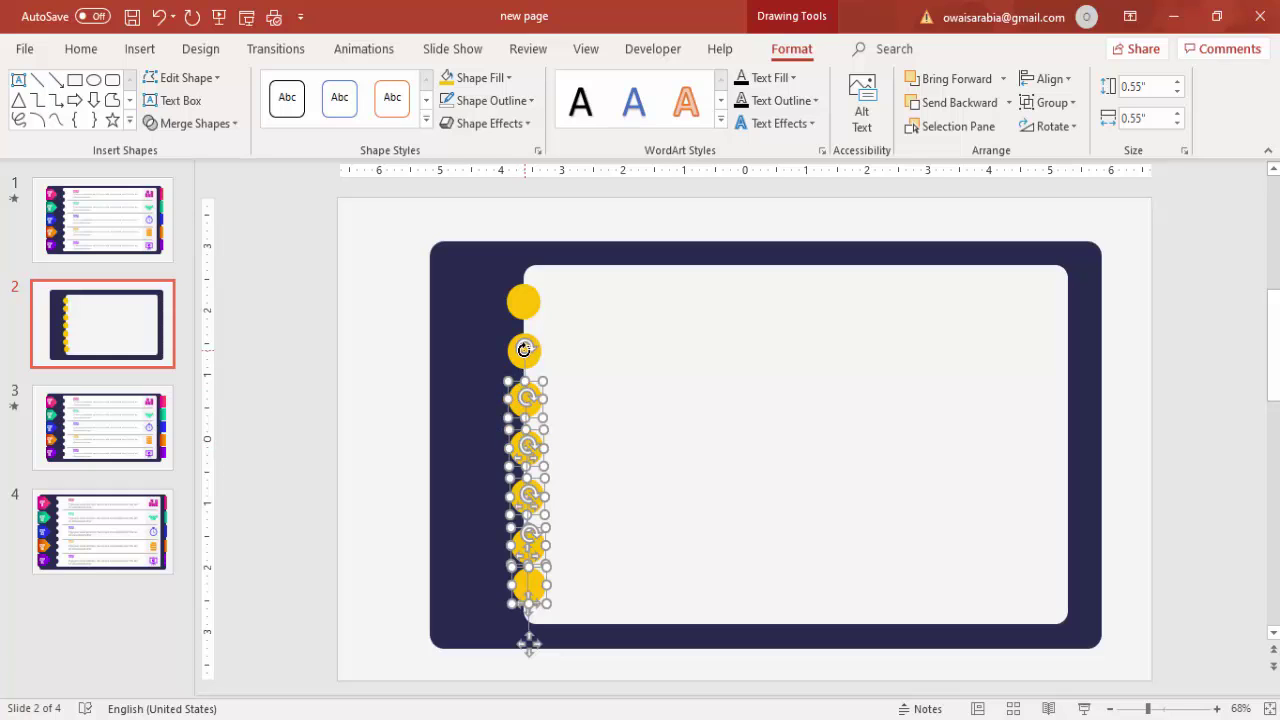
left_click(524, 349, "shift")
left_click(523, 301, "shift")
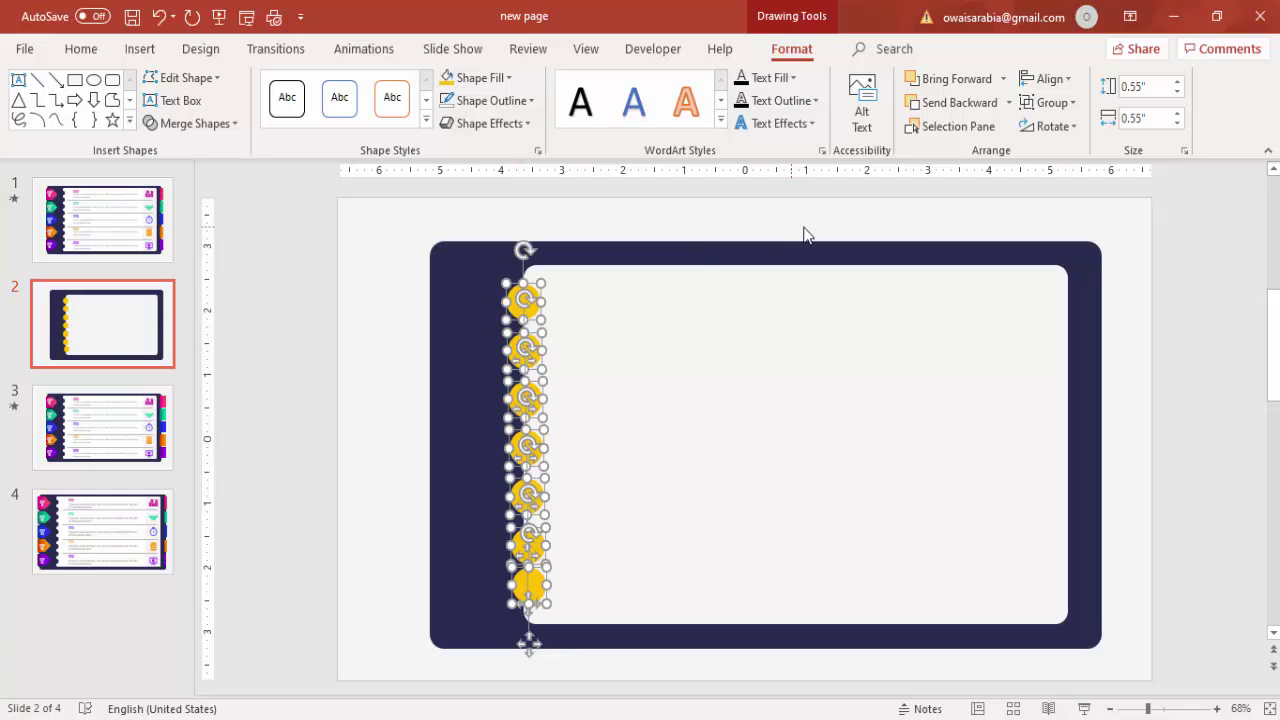
- Align the seven circles left and distribute them evenly vertically
left_click(1066, 79)
left_click(1080, 101)
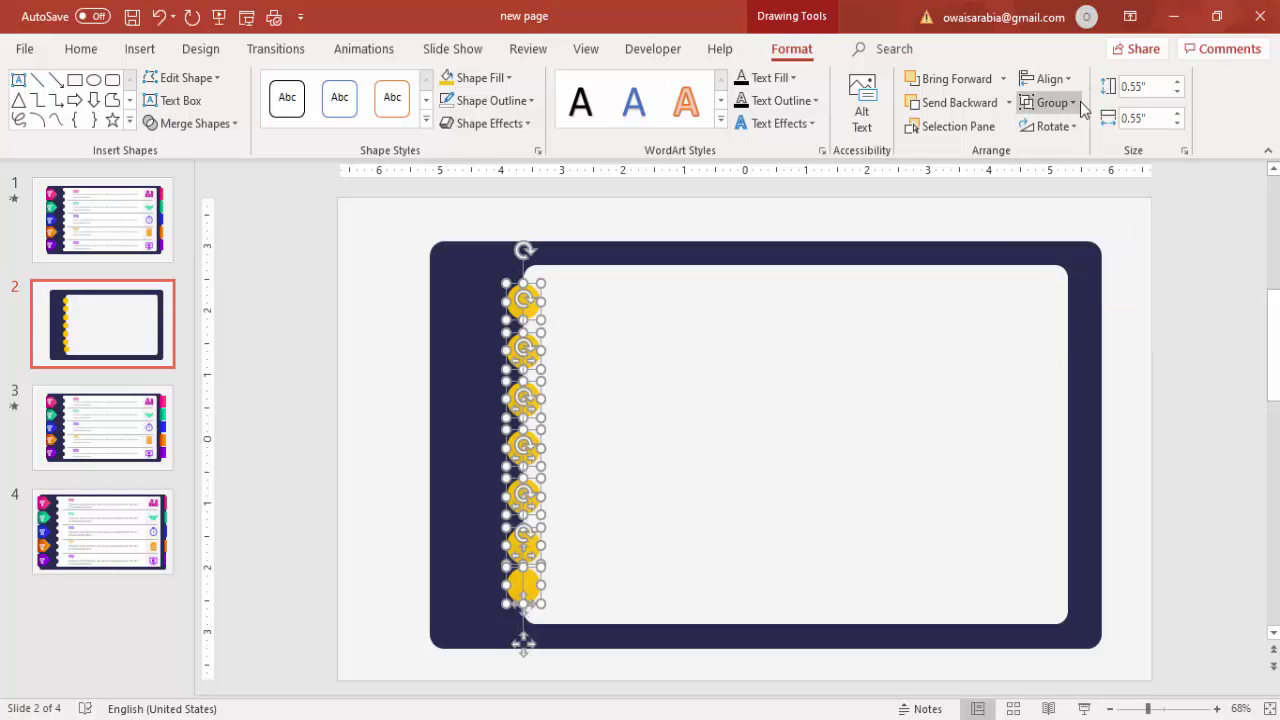
left_click(1064, 80)
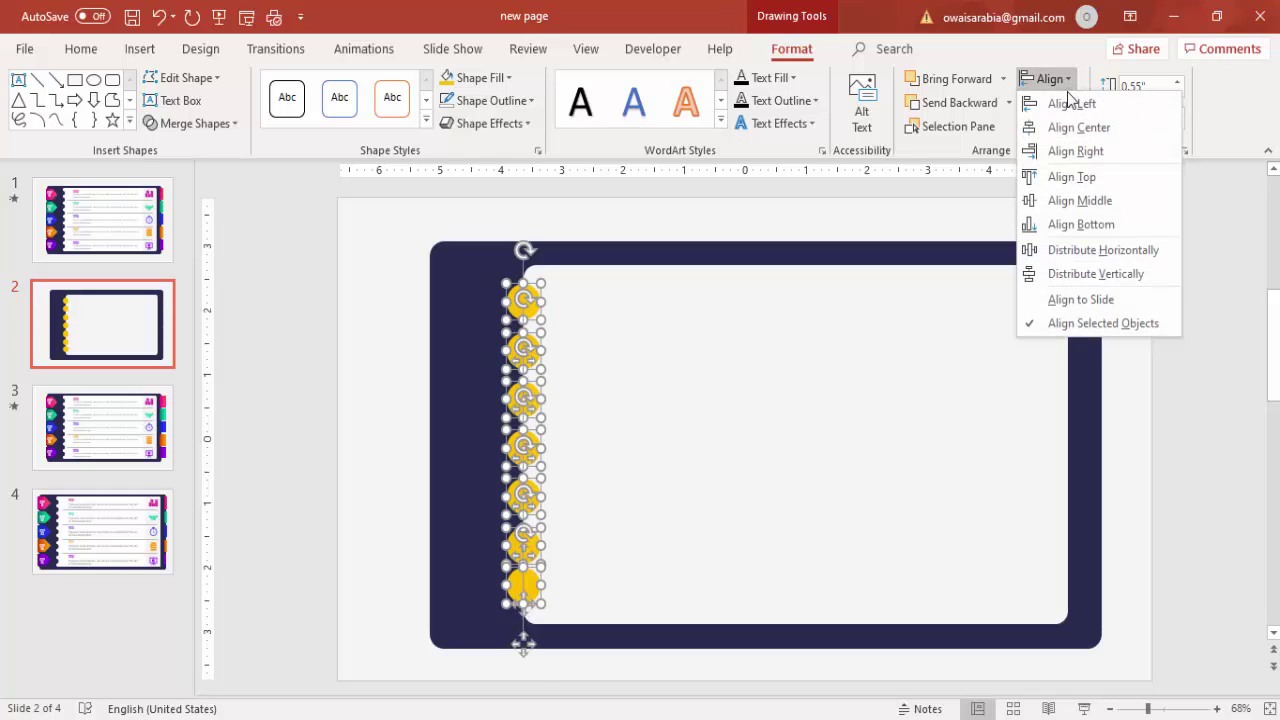
left_click(1072, 274)
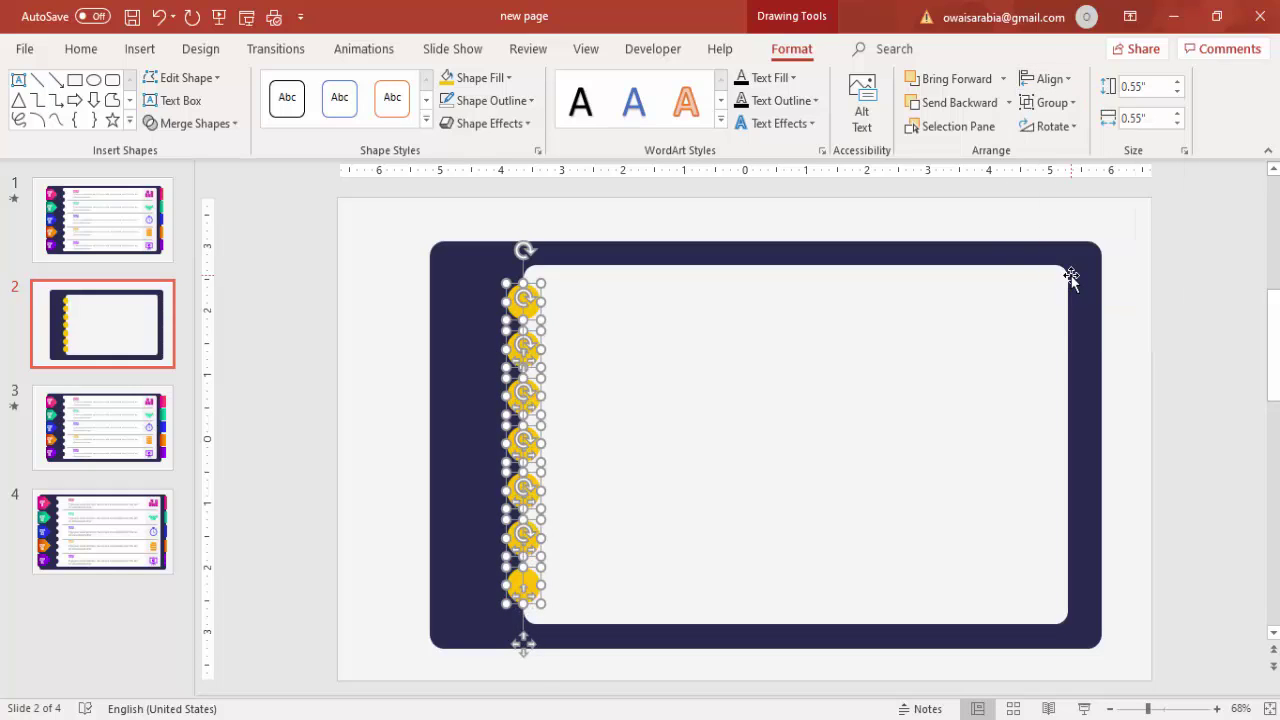
left_click(1151, 469)
mouse_move(379, 243)
left_mouse_down()
mouse_move(611, 596)
mouse_move(627, 660)
left_mouse_up()
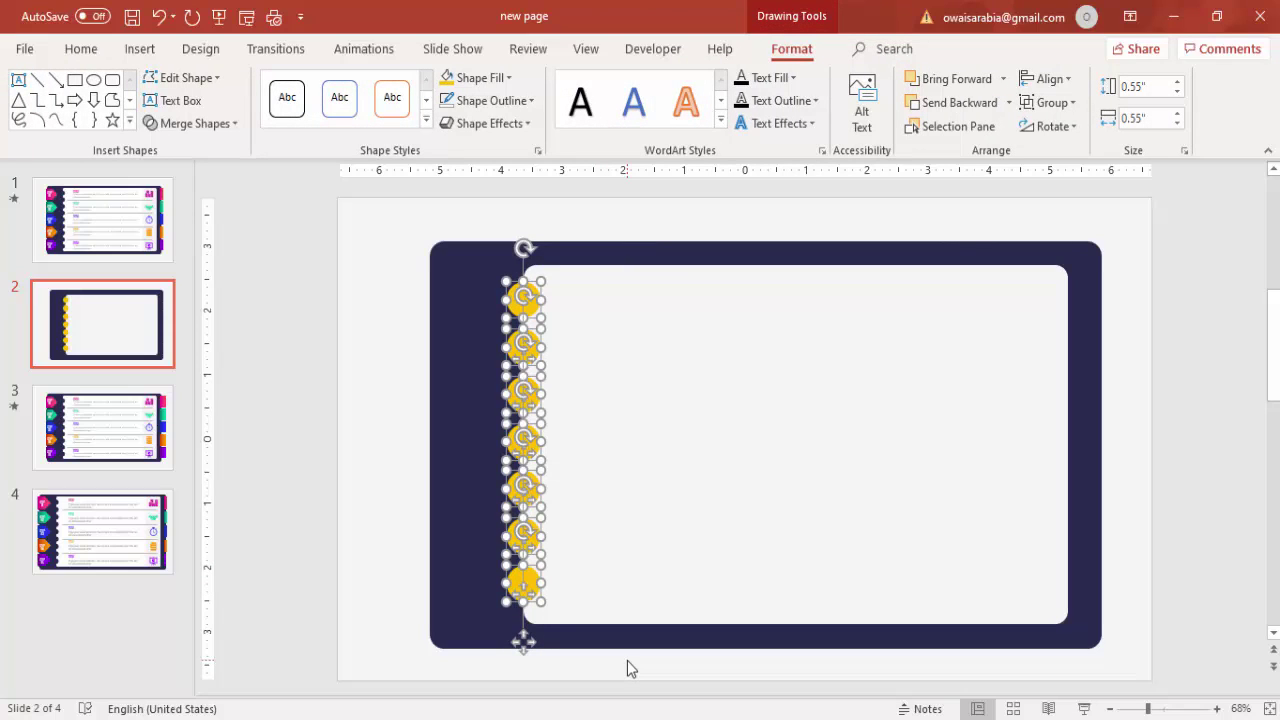
left_click(1118, 402)
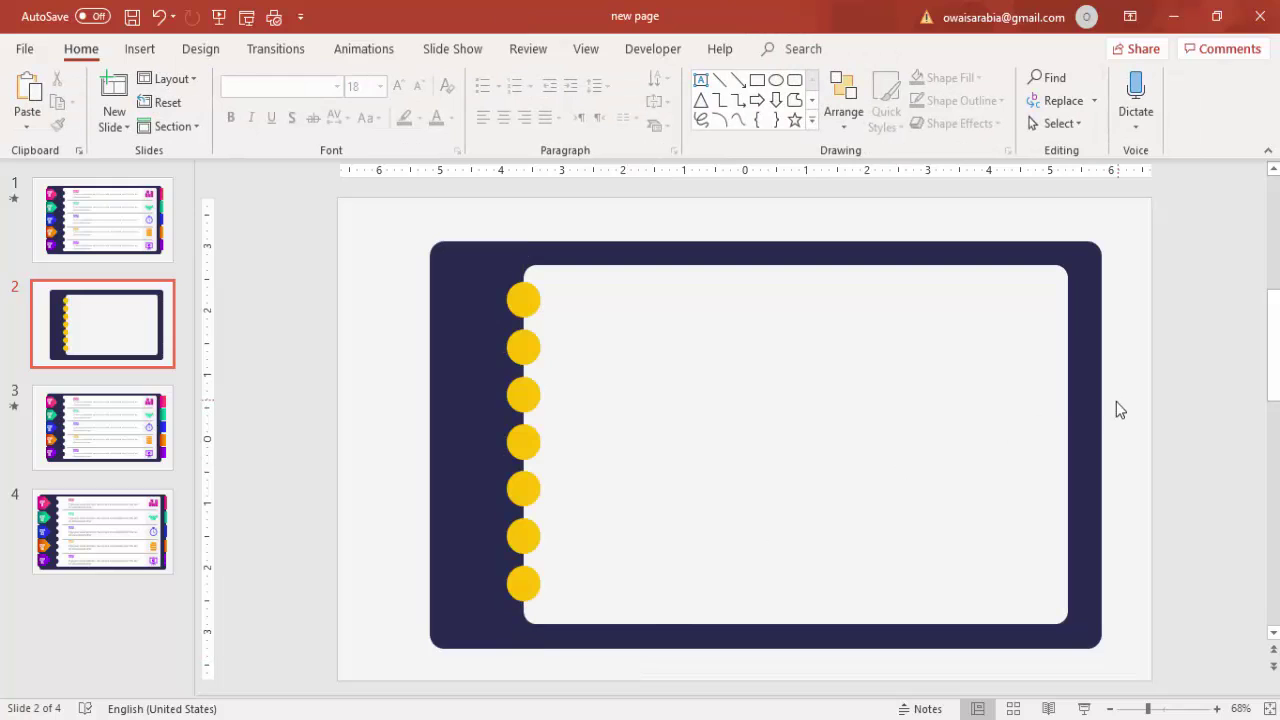
- Subtract the seven yellow circles from the white panel using Merge Shapes > Subtract
mouse_move(474, 205)
left_mouse_down()
mouse_move(638, 557)
mouse_move(876, 694)
mouse_move(1149, 712)
left_mouse_up()
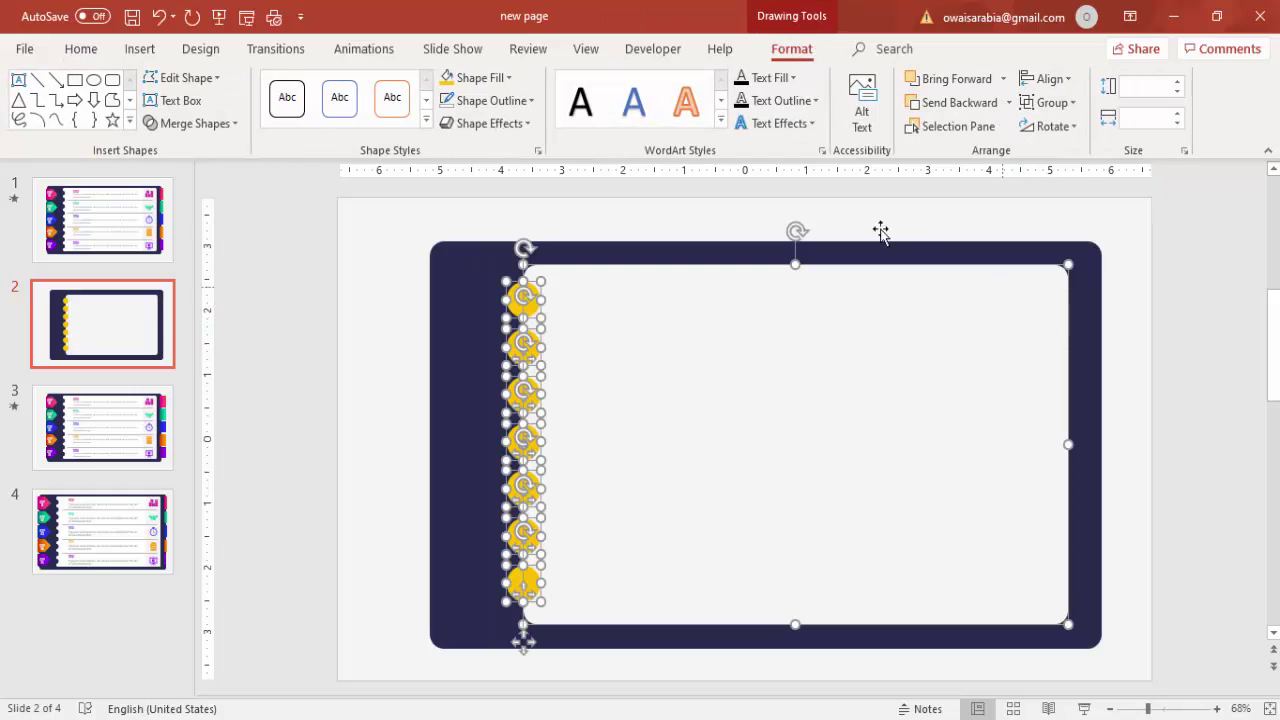
left_click(226, 126)
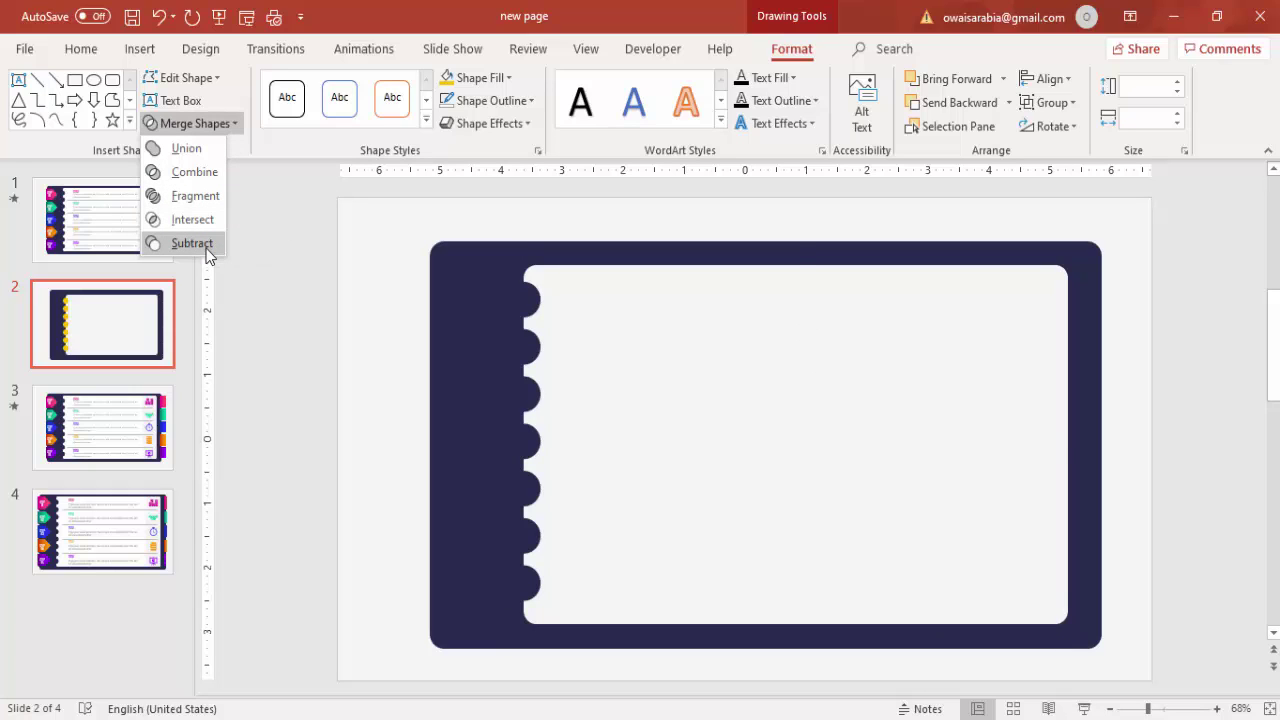
left_click(207, 248)
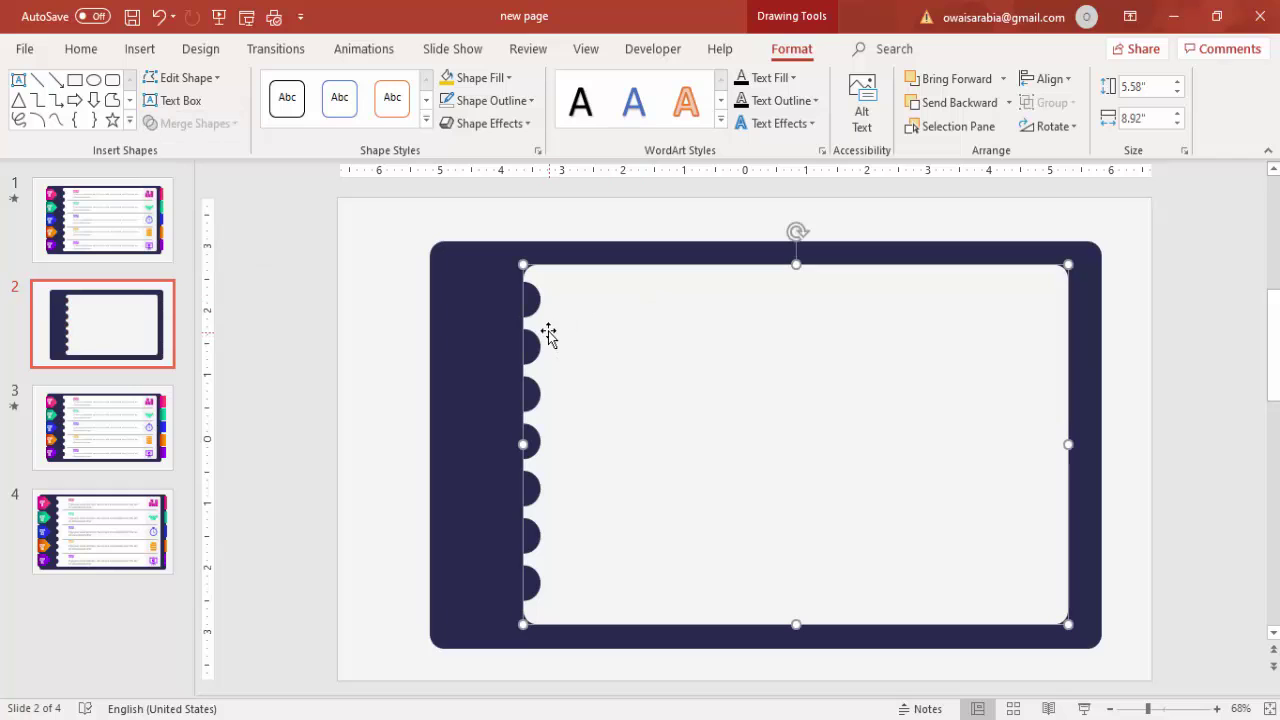
left_click(1154, 382)
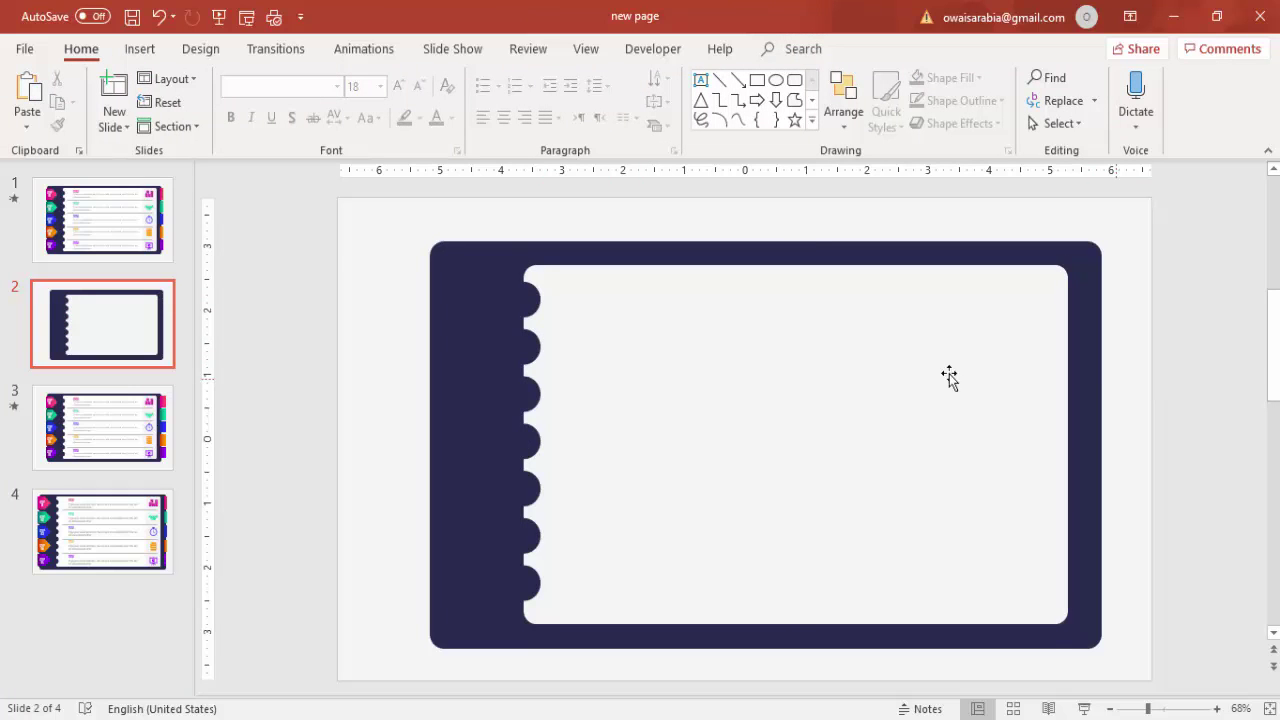
- Draw a 7.77" horizontal line across the upper white page and colour it light grey
left_click(145, 48)
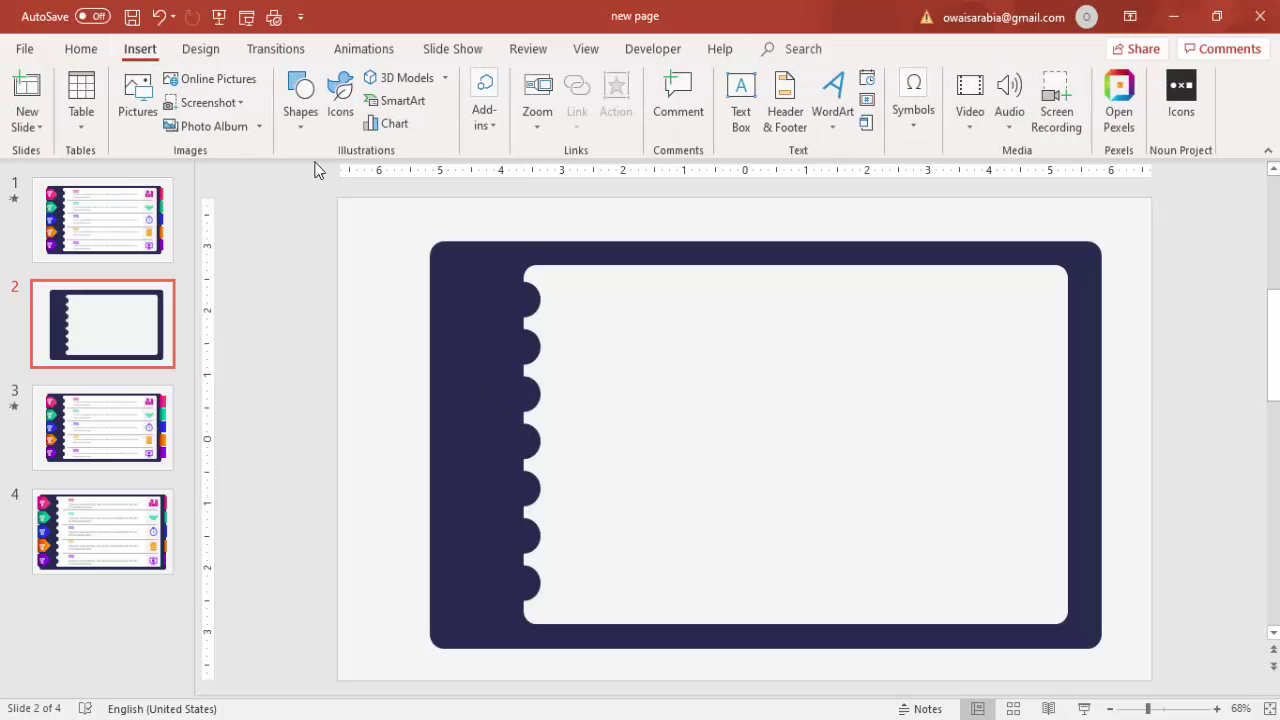
left_click(297, 113)
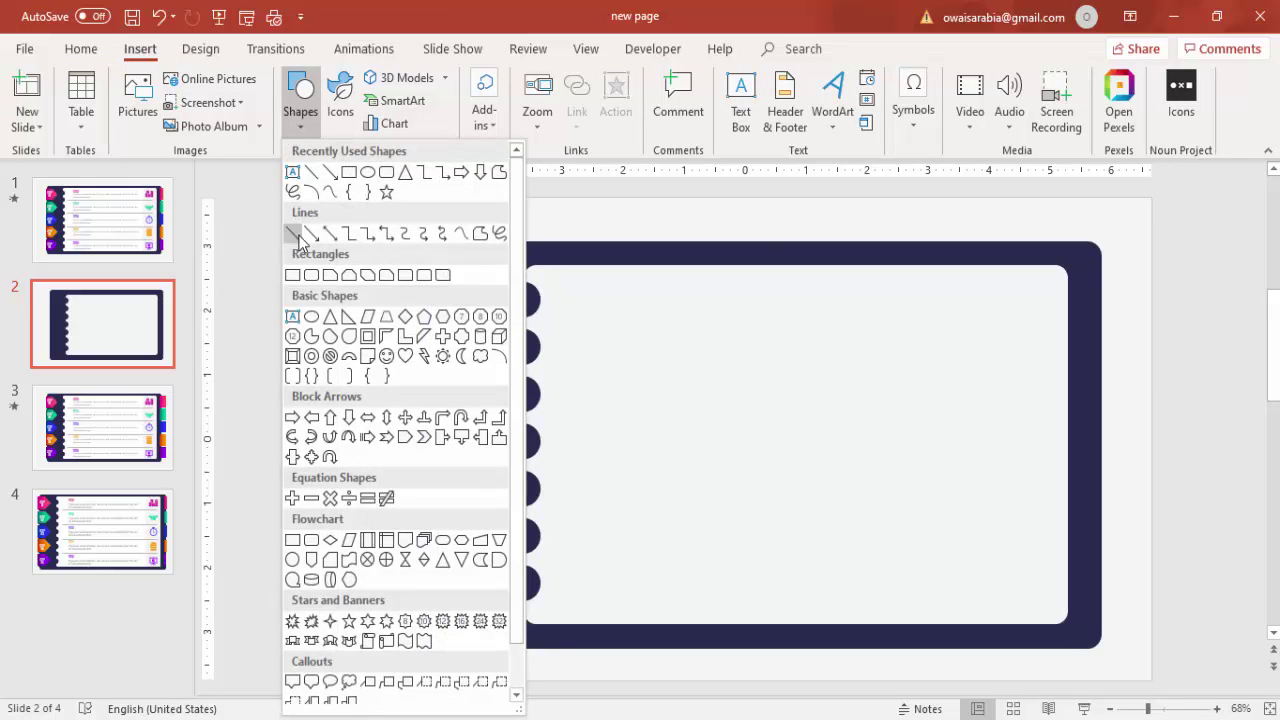
left_click(295, 235)
left_click(534, 347)
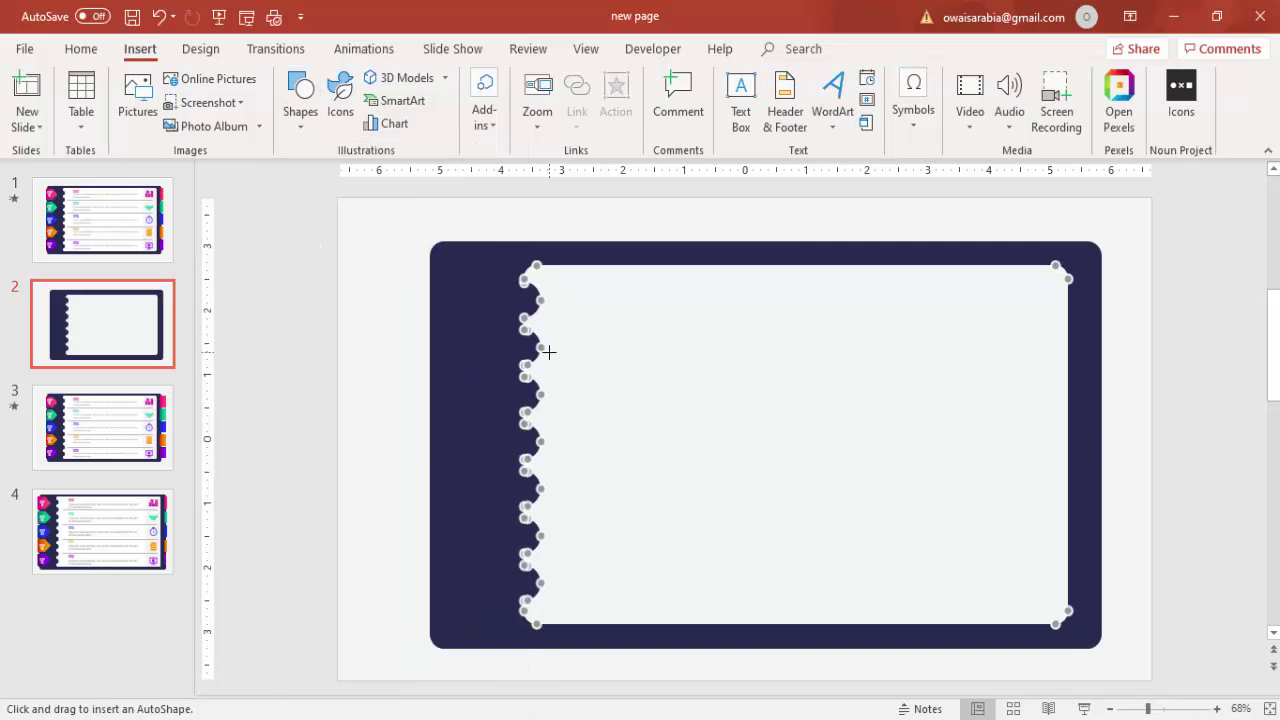
left_click_drag(554, 346, 976, 346)
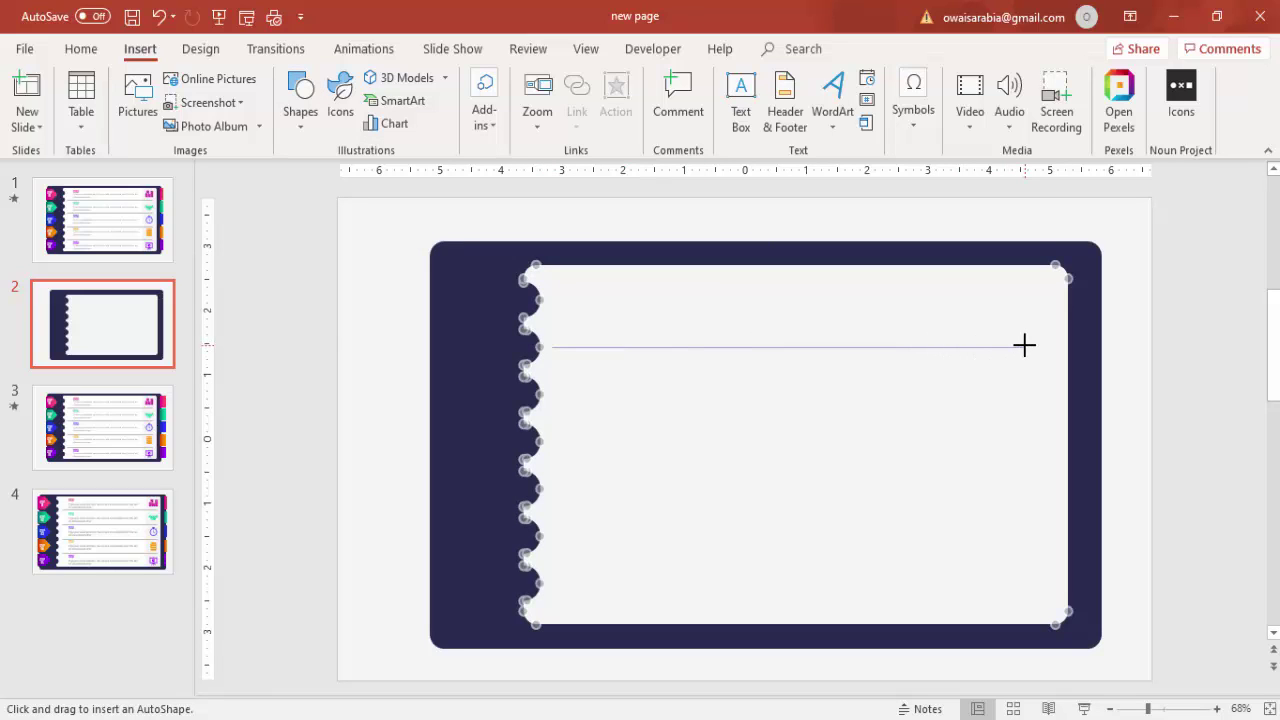
left_click_drag(1025, 344, 1026, 347)
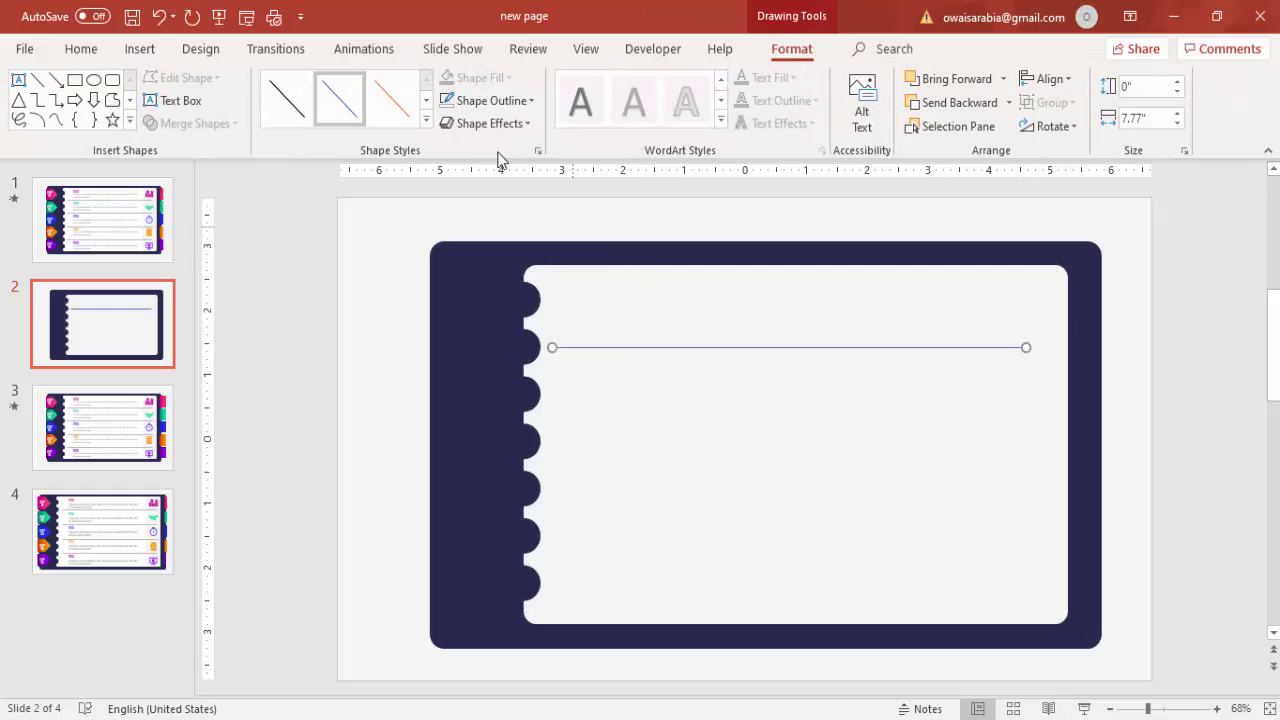
left_click(525, 98)
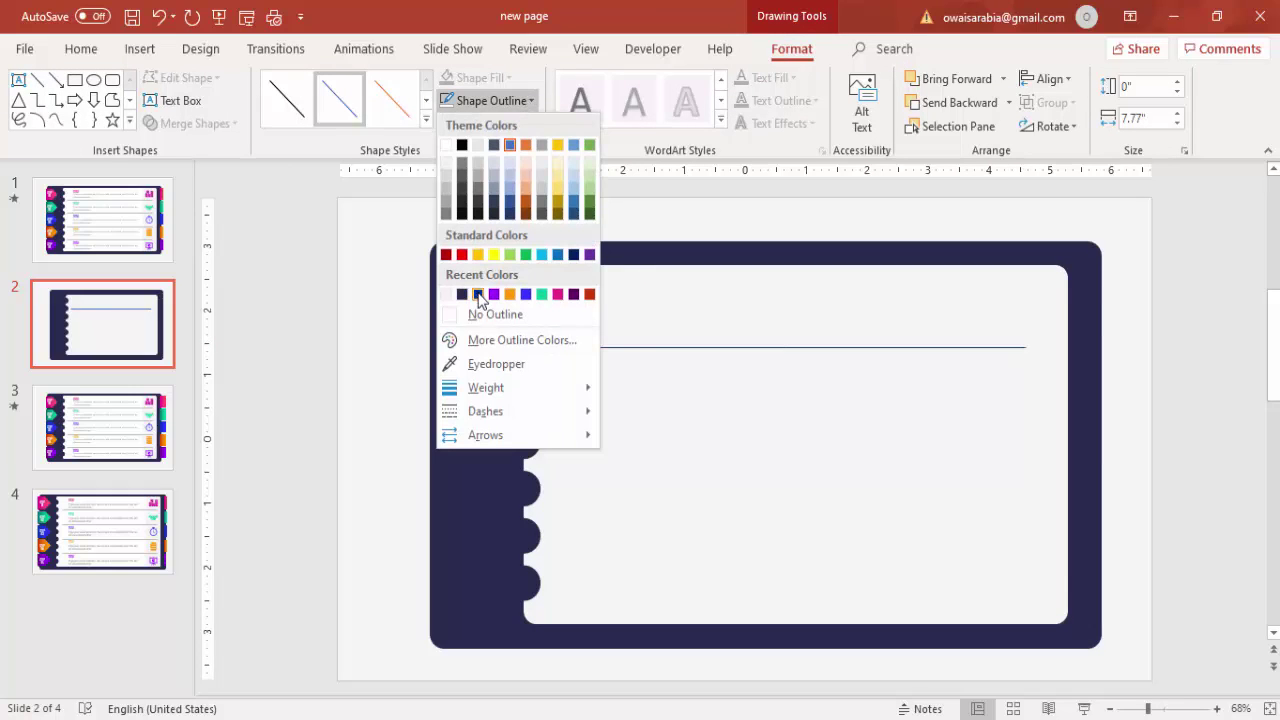
left_click(444, 187)
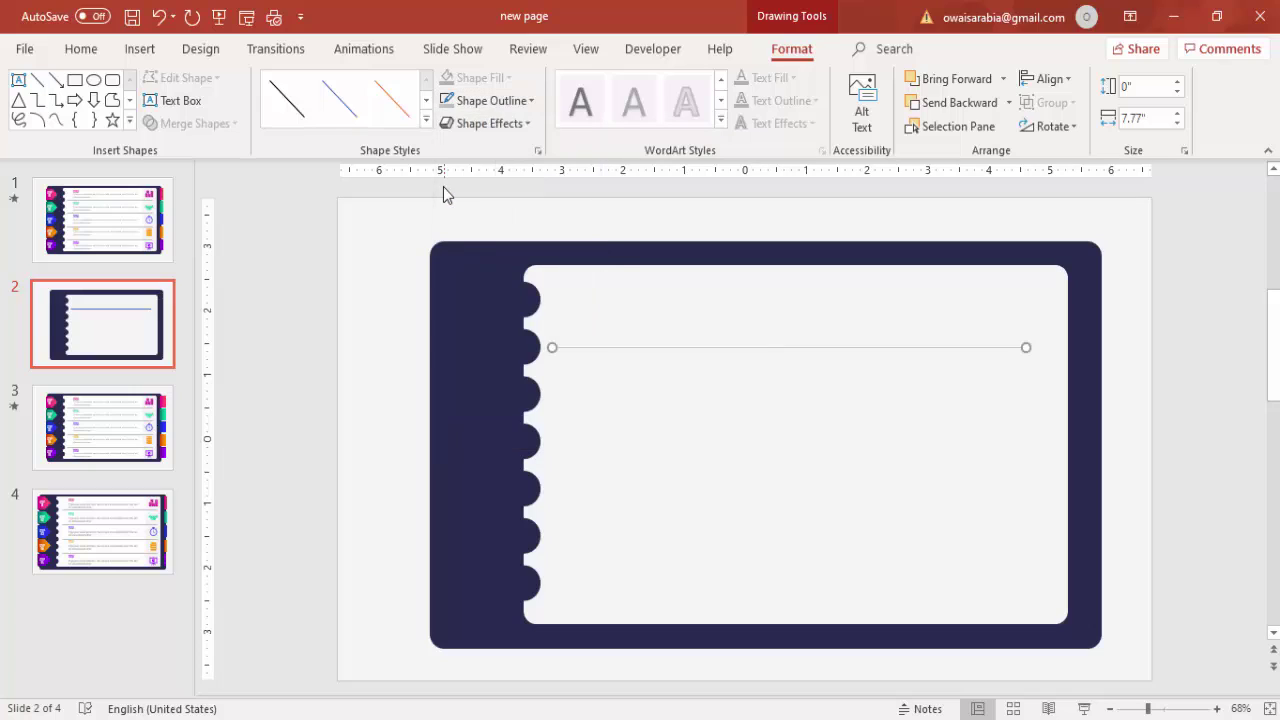
- Duplicate the grey rule down the page into four lines, adjusting their spacing
key("ctrl+d")
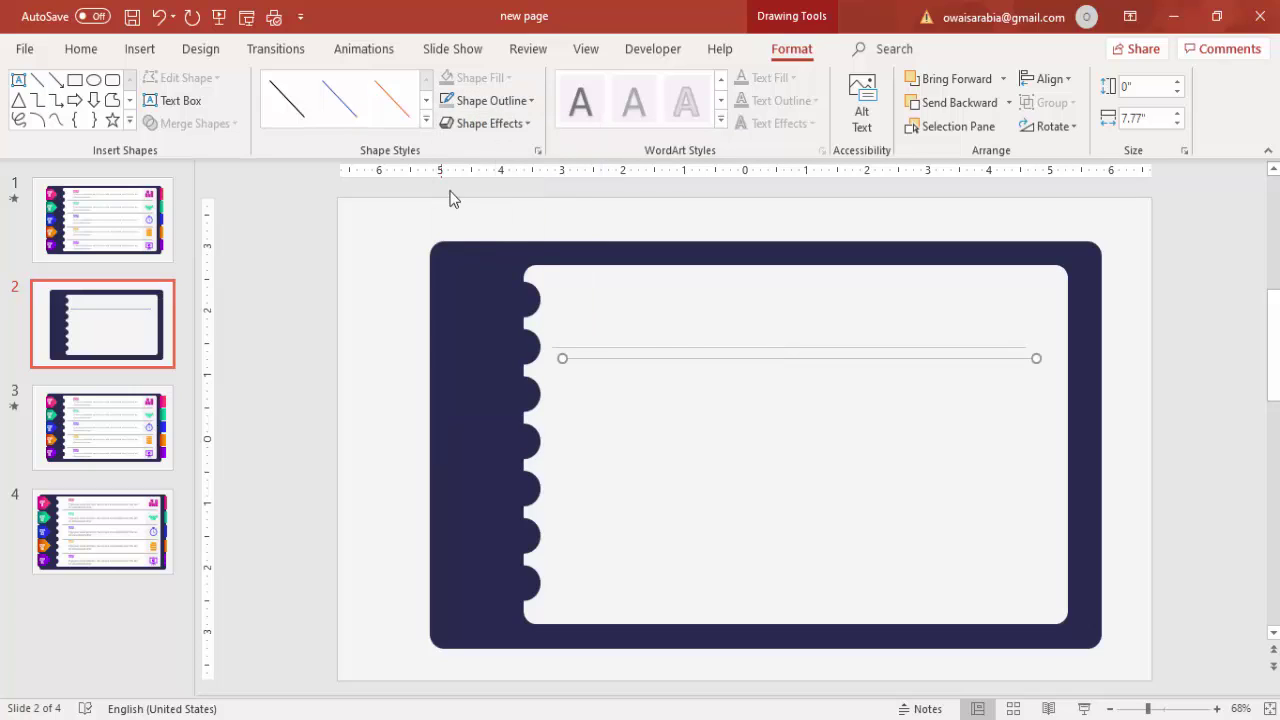
left_click_drag(655, 372, 651, 404)
left_click(651, 347)
left_click_drag(655, 345, 652, 329)
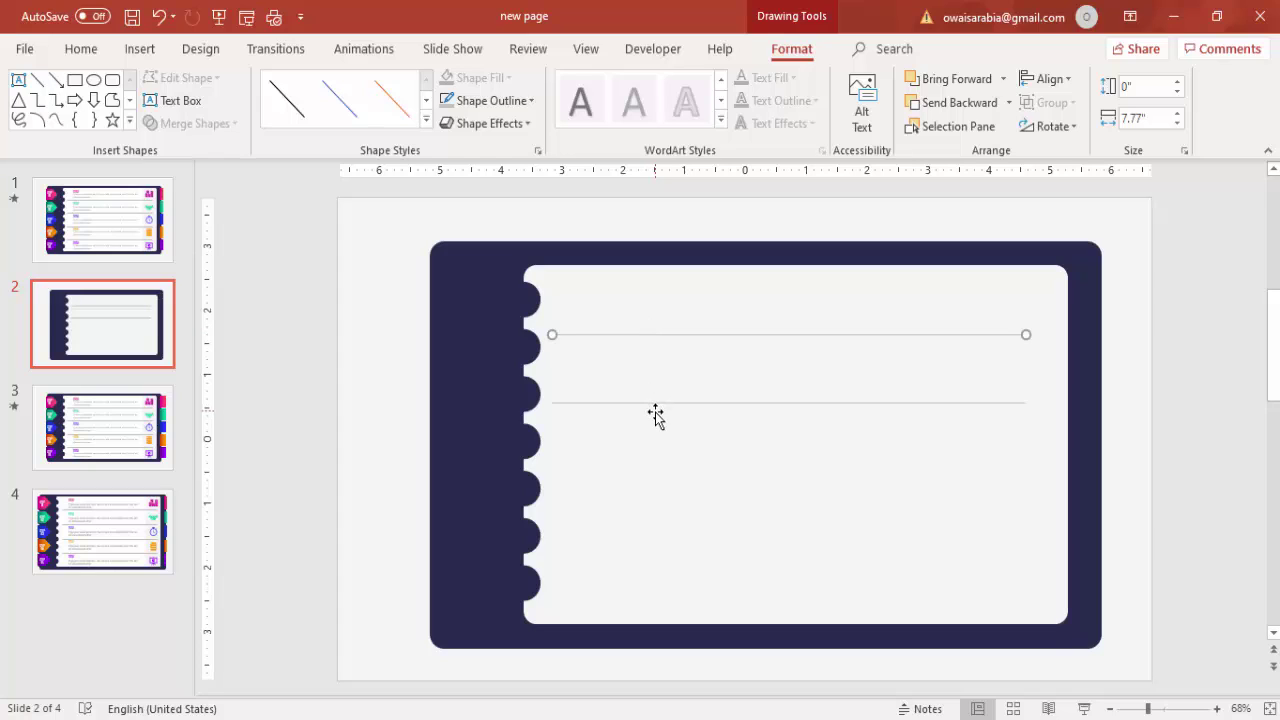
left_click(657, 402)
left_click_drag(657, 401, 650, 475)
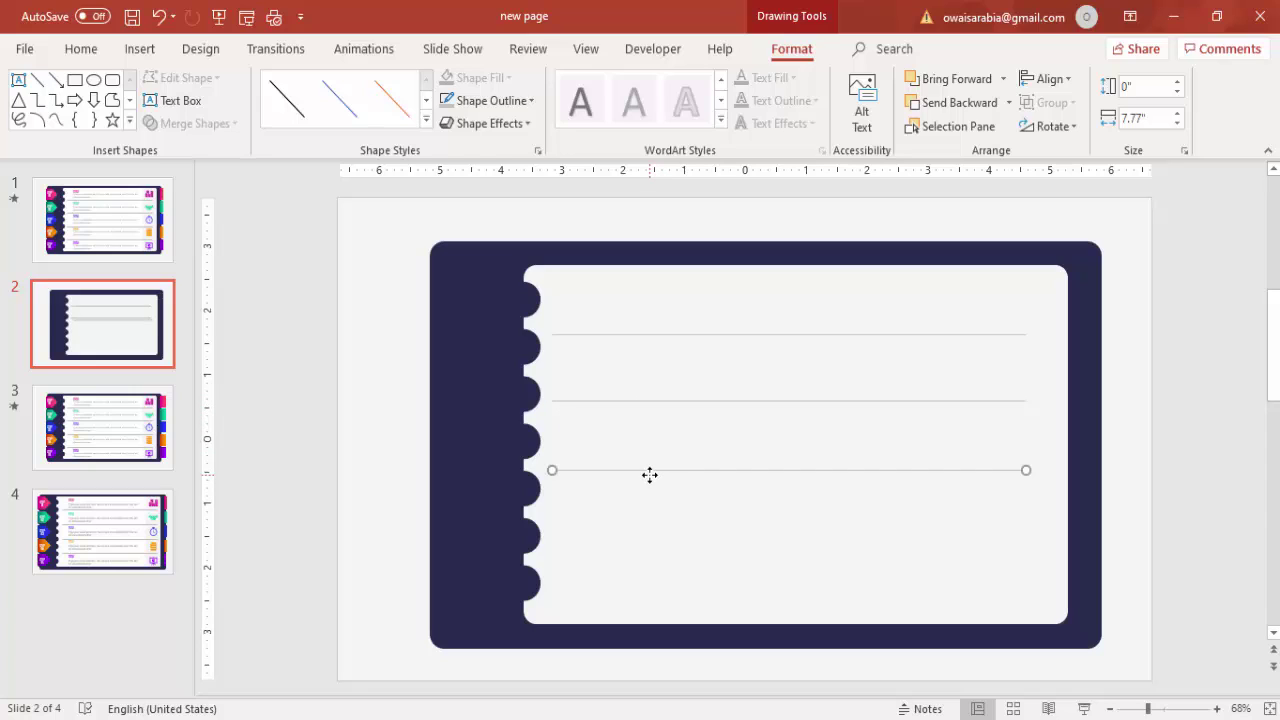
key("ctrl+d")
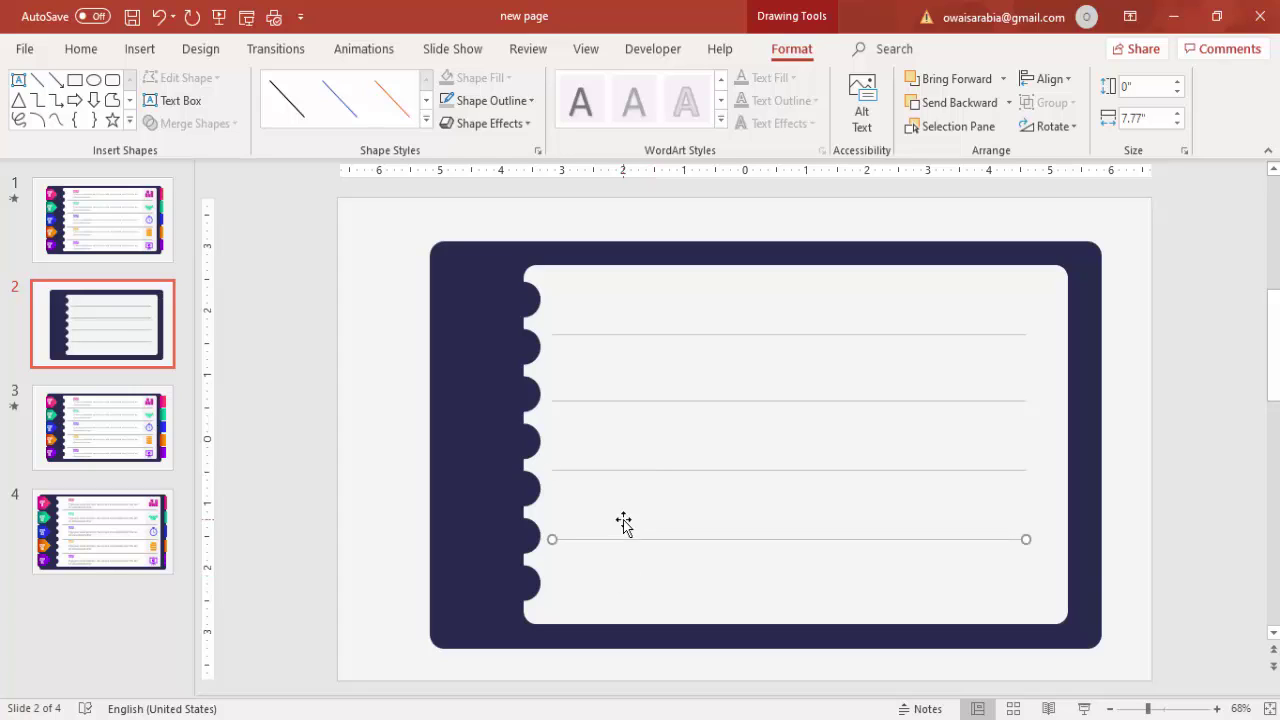
left_click(607, 470, "shift")
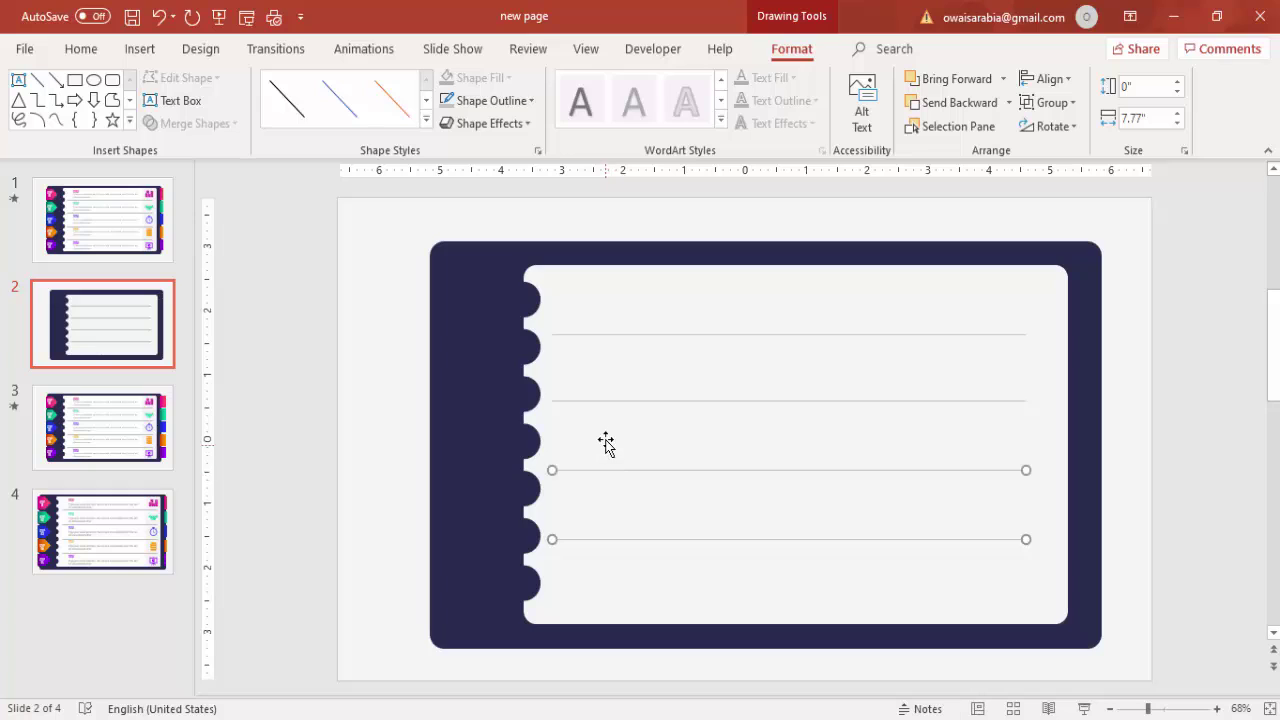
left_click(603, 401, "shift")
- Align the four lines left, distribute them vertically, and group them
left_click(1047, 79)
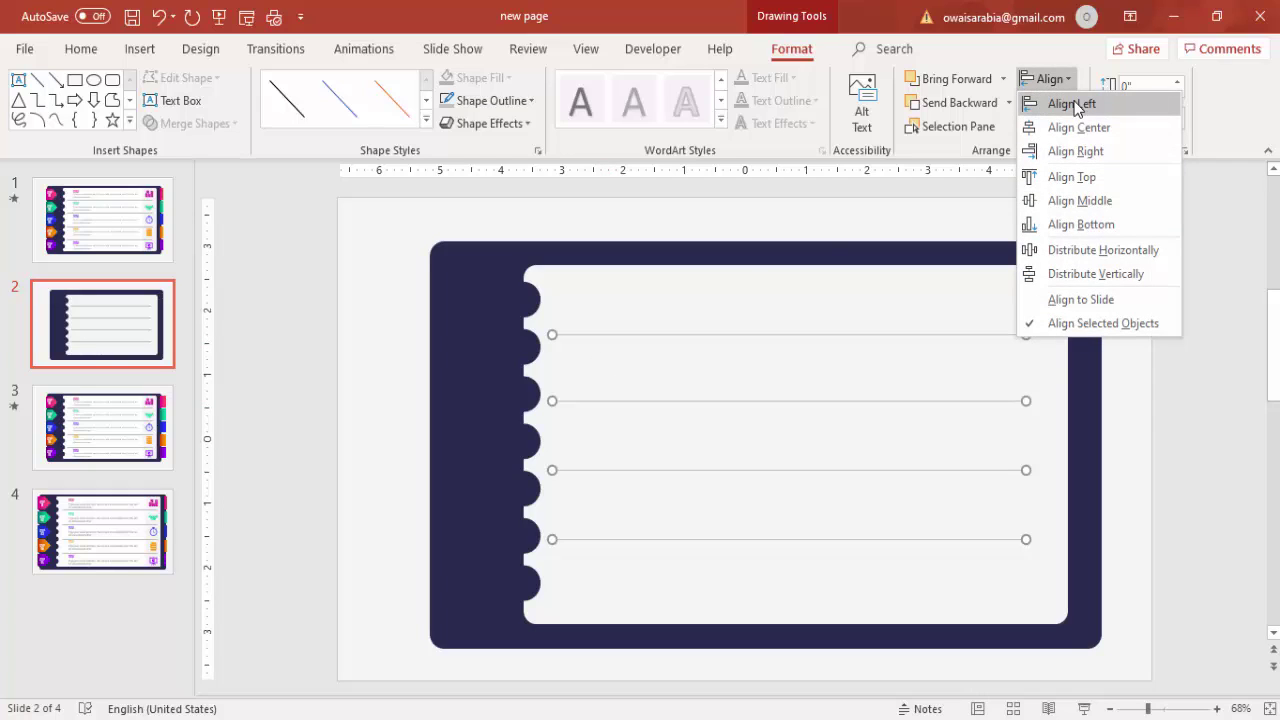
left_click(1072, 104)
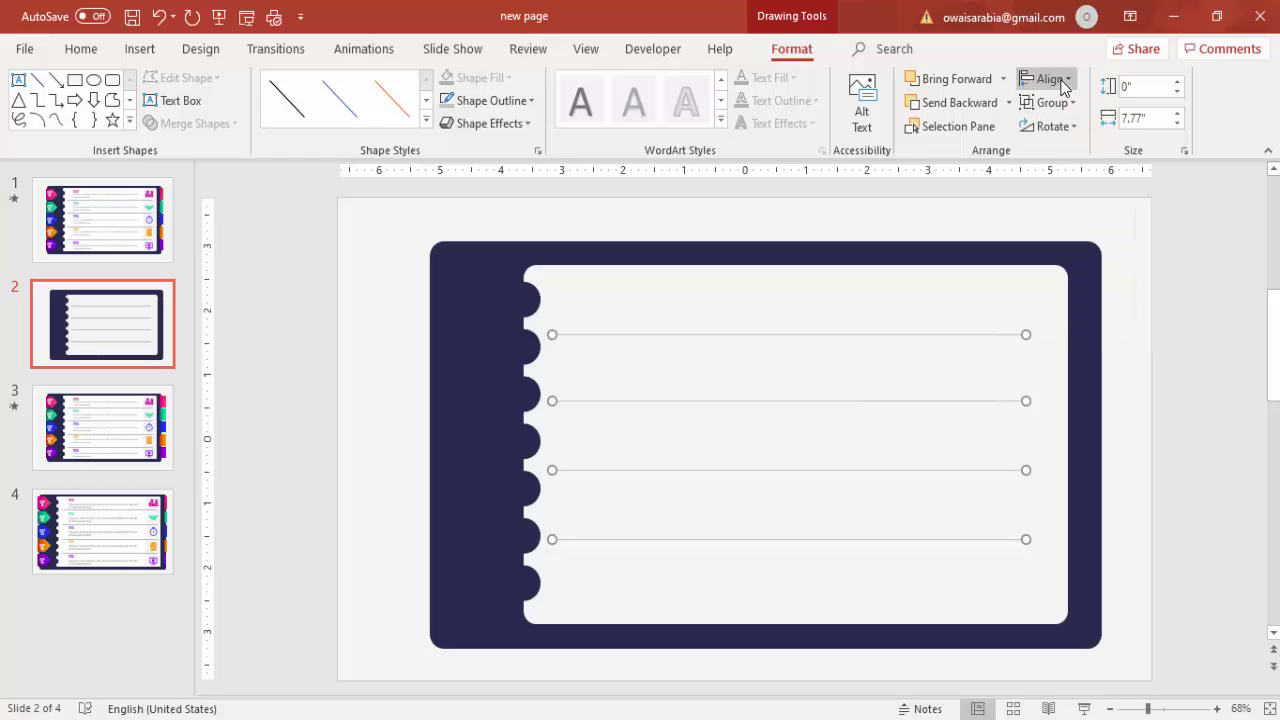
left_click(1061, 81)
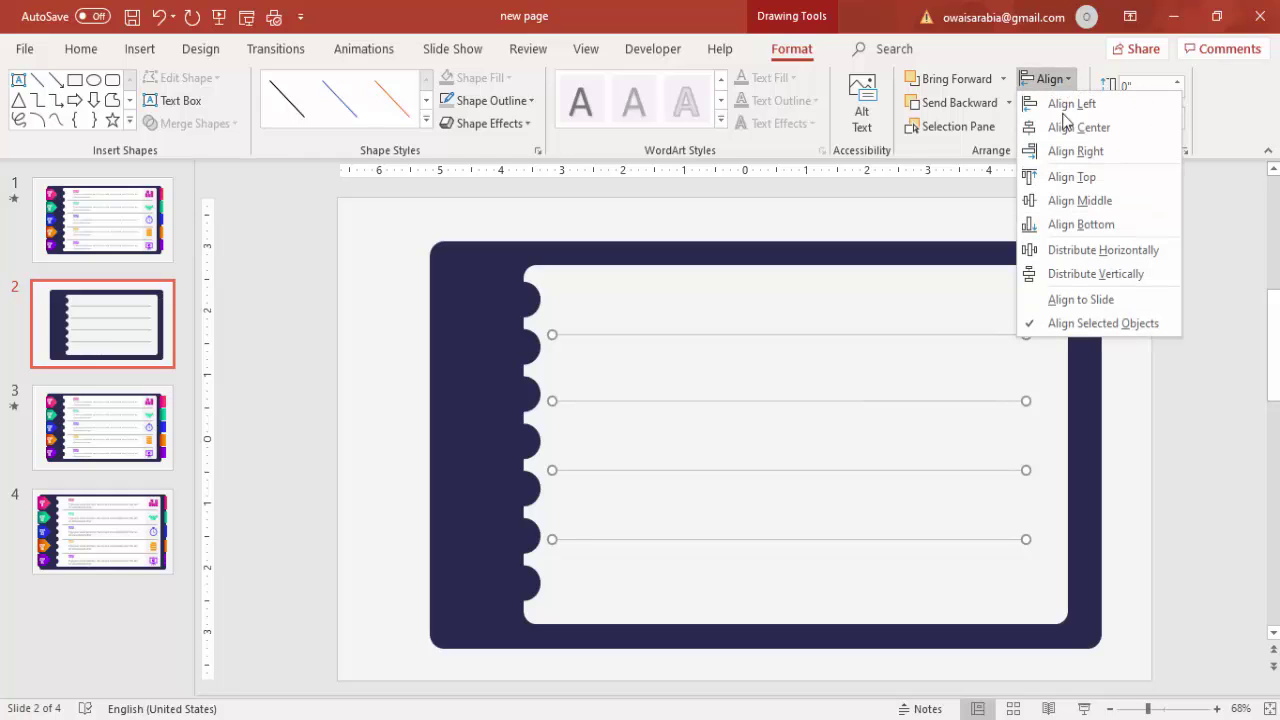
left_click(1101, 277)
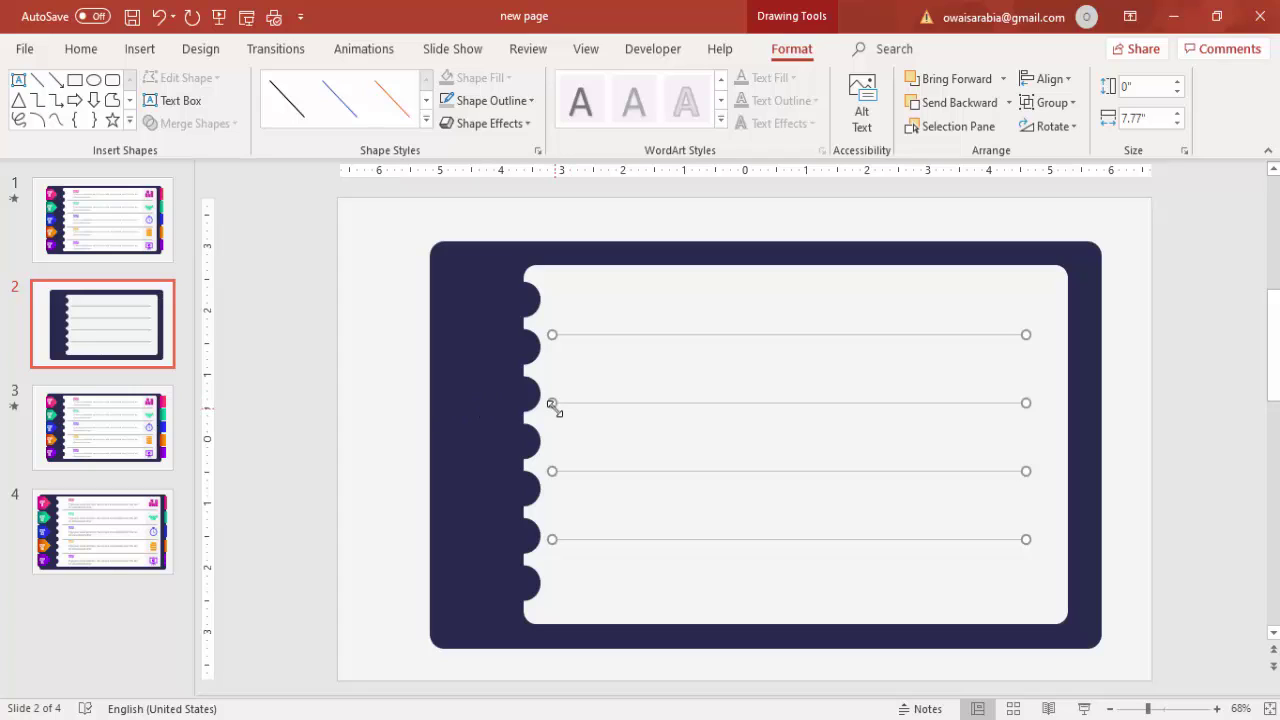
key("ctrl+g")
key("Escape")
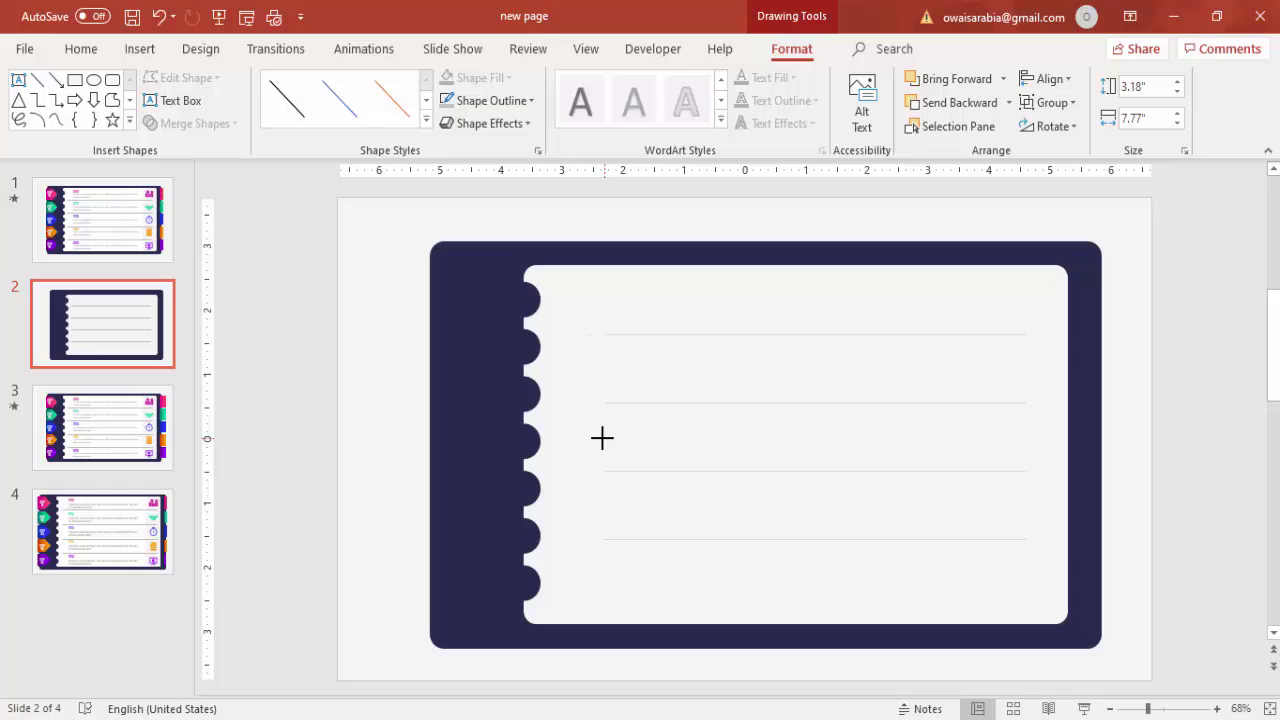
- Ungroup the lines, then select all four and nudge them down slightly
left_click(588, 436)
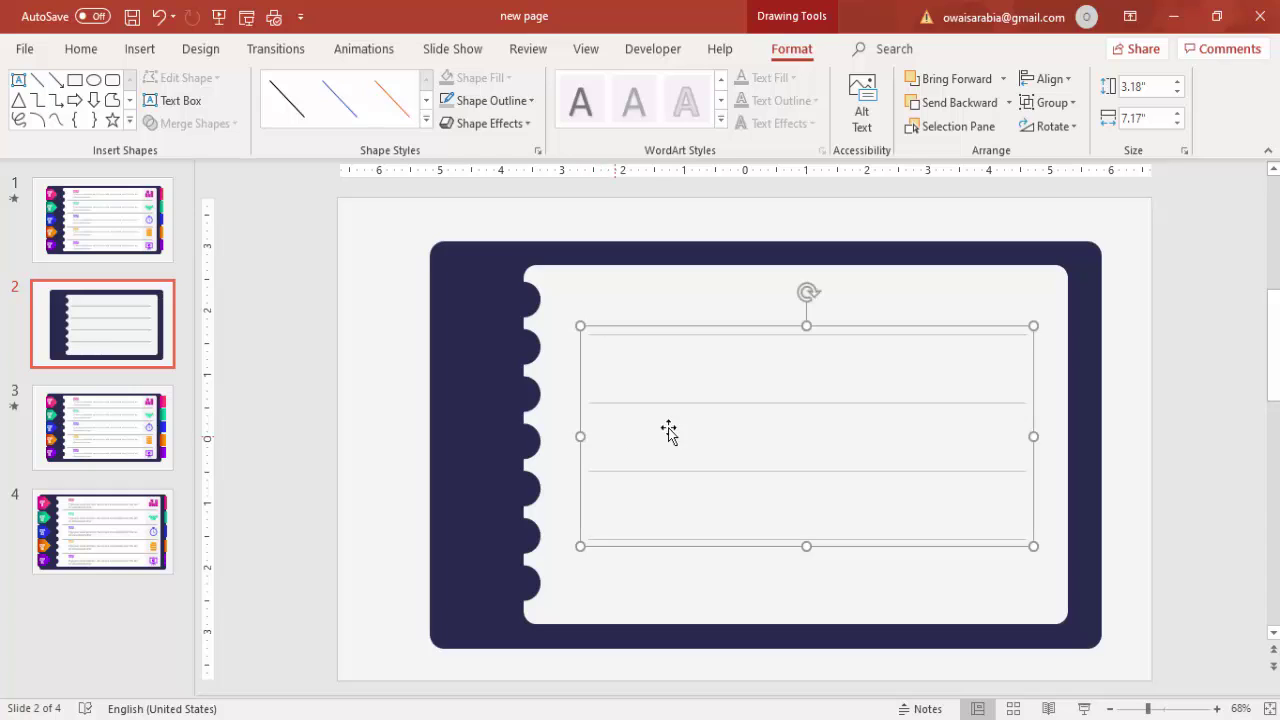
right_click(1013, 326)
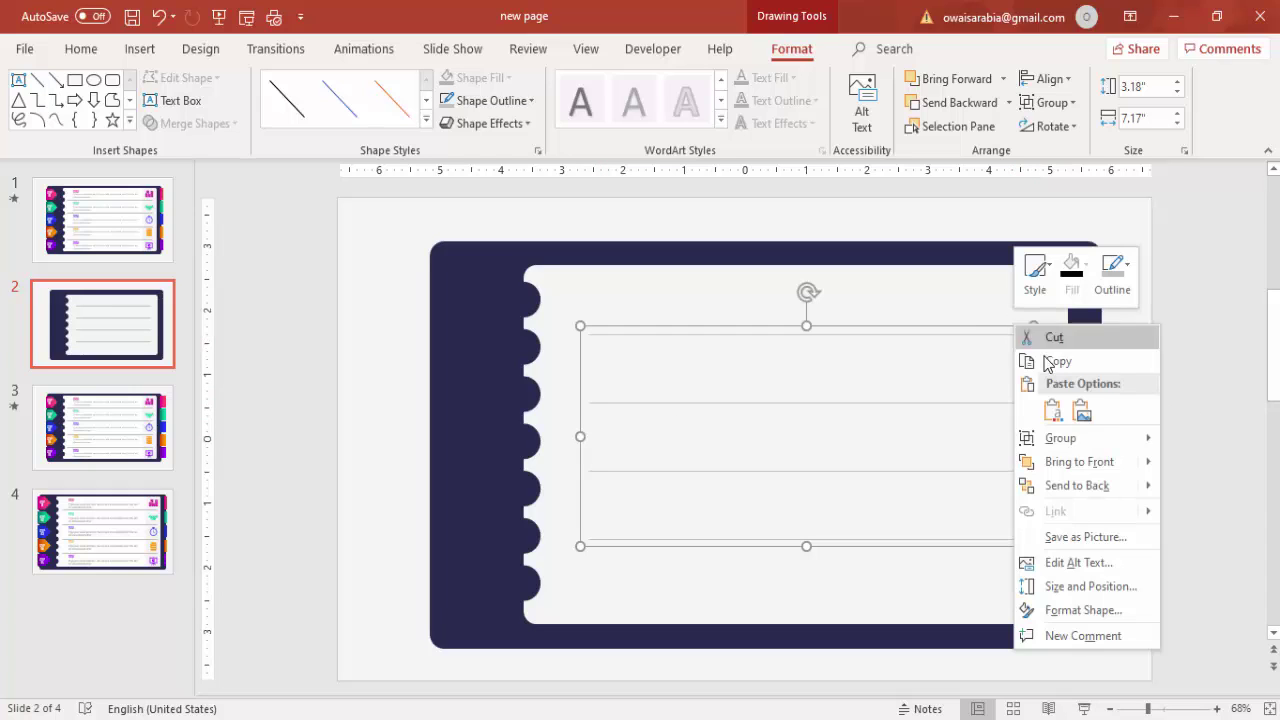
left_click(1194, 485)
left_click(1172, 409)
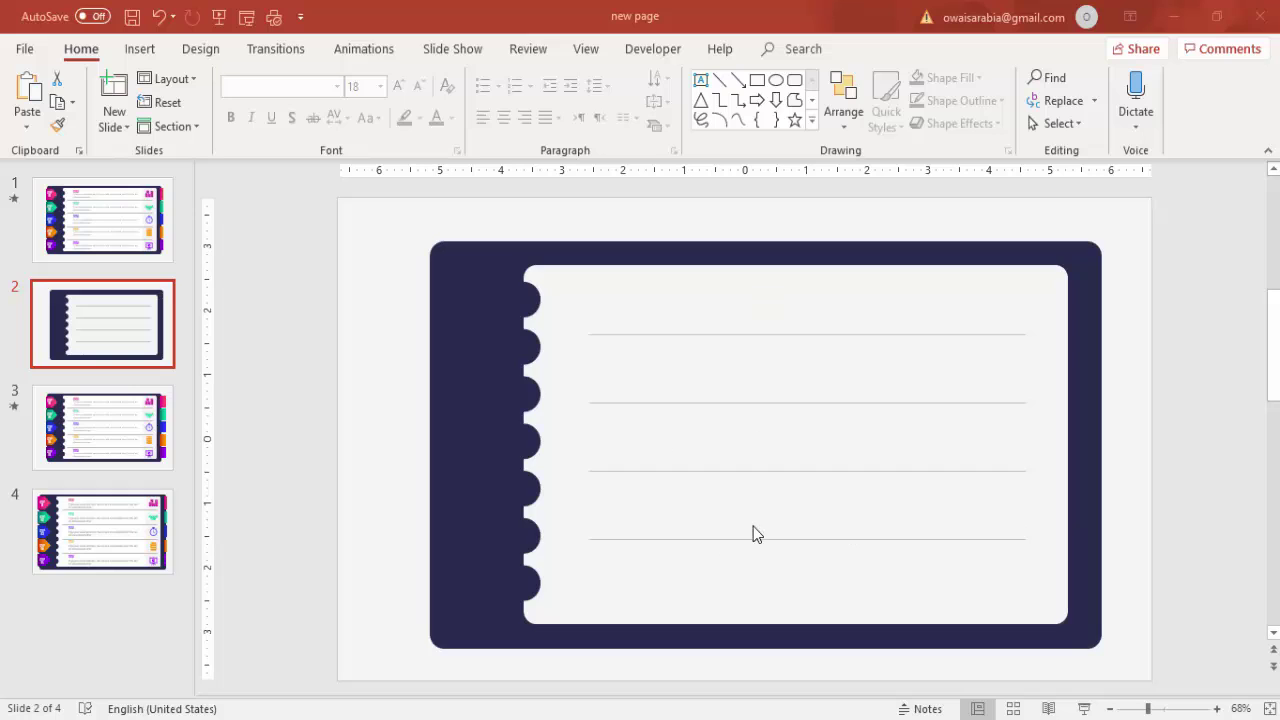
left_click(1168, 590)
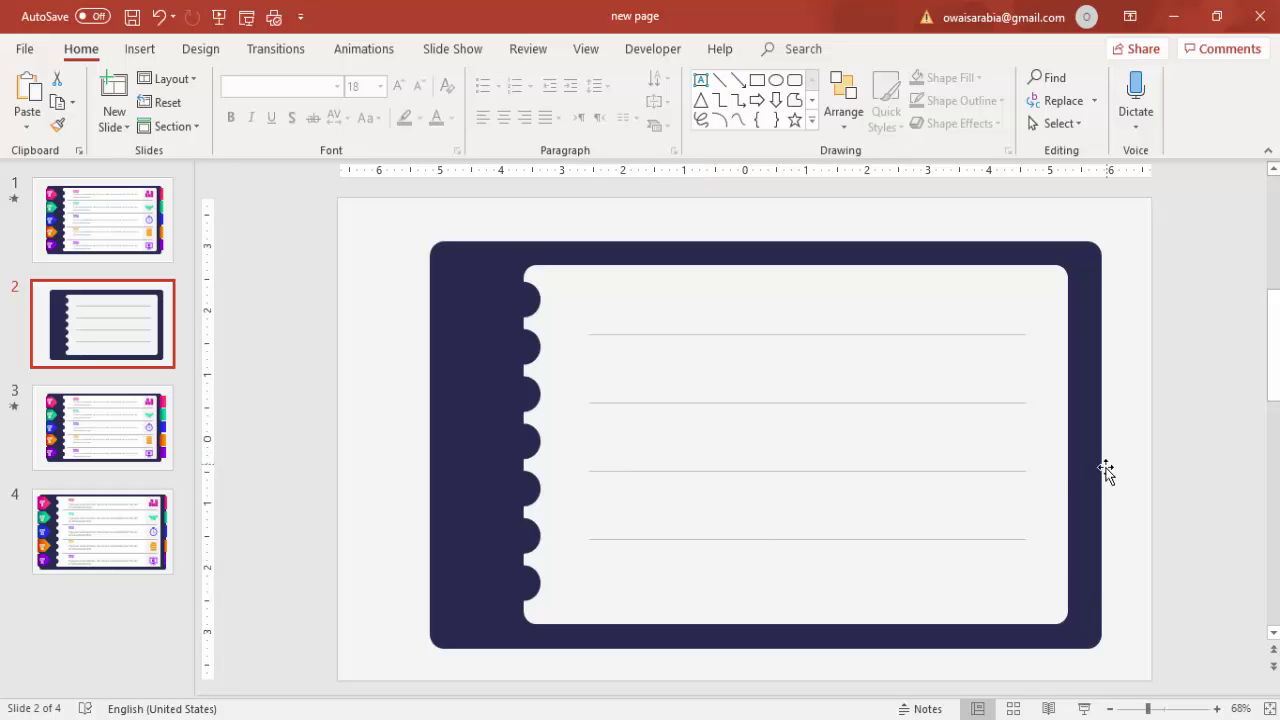
mouse_move(1185, 571)
left_mouse_down()
mouse_move(1048, 571)
mouse_move(584, 356)
mouse_move(545, 292)
left_mouse_up()
key("Down")
key("Down")
key("Down")
key("Down")
key("Down")
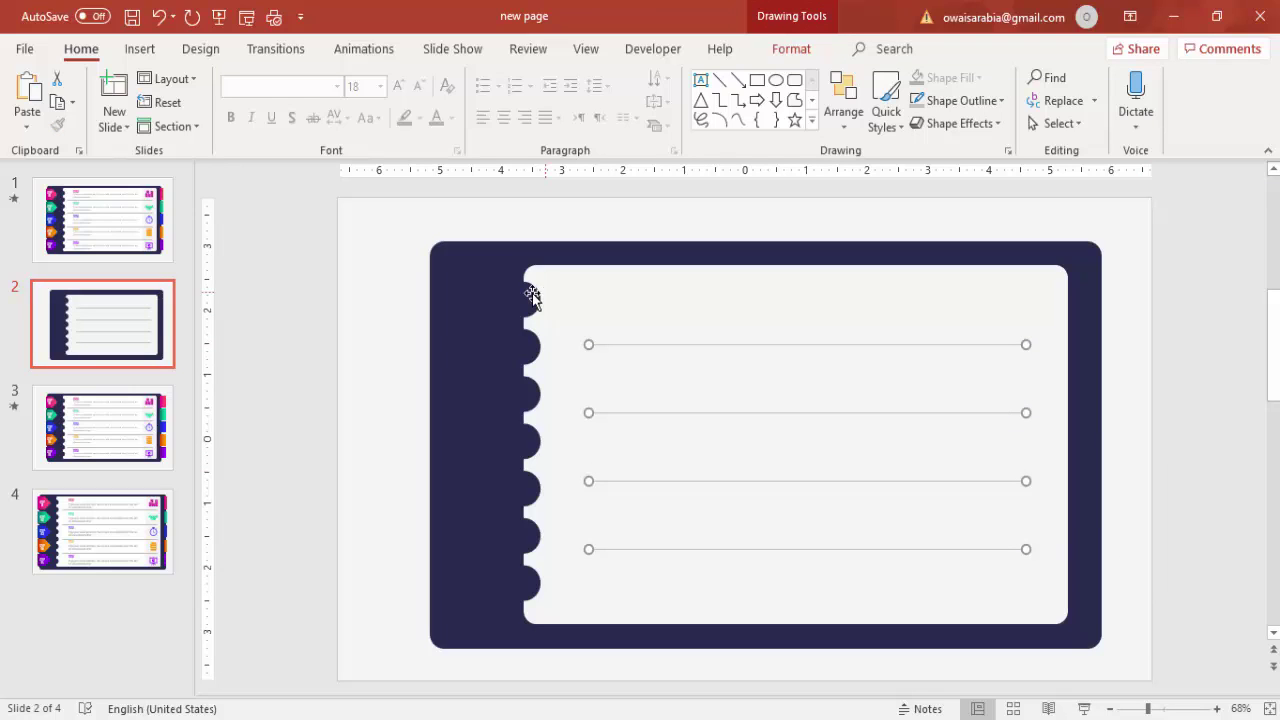
left_click(1135, 362)
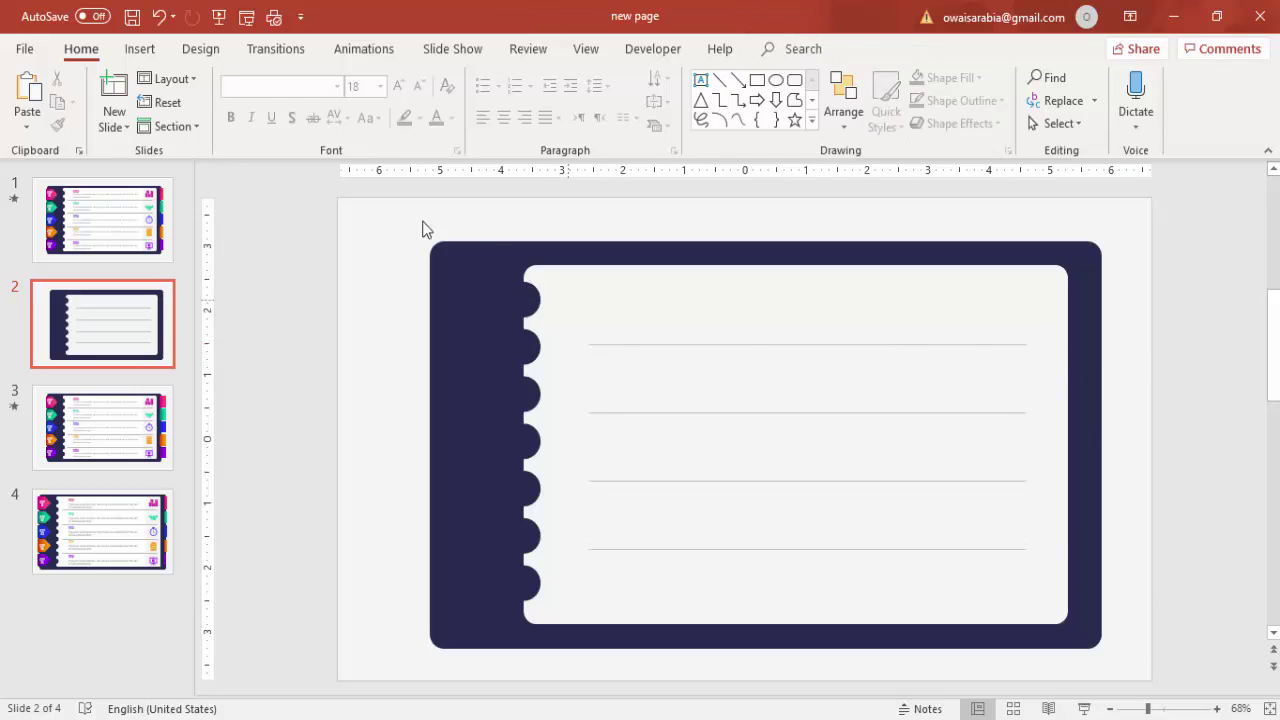
- Draw a pentagon arrow shape near the first ruled line and make it slightly shorter
left_click(140, 49)
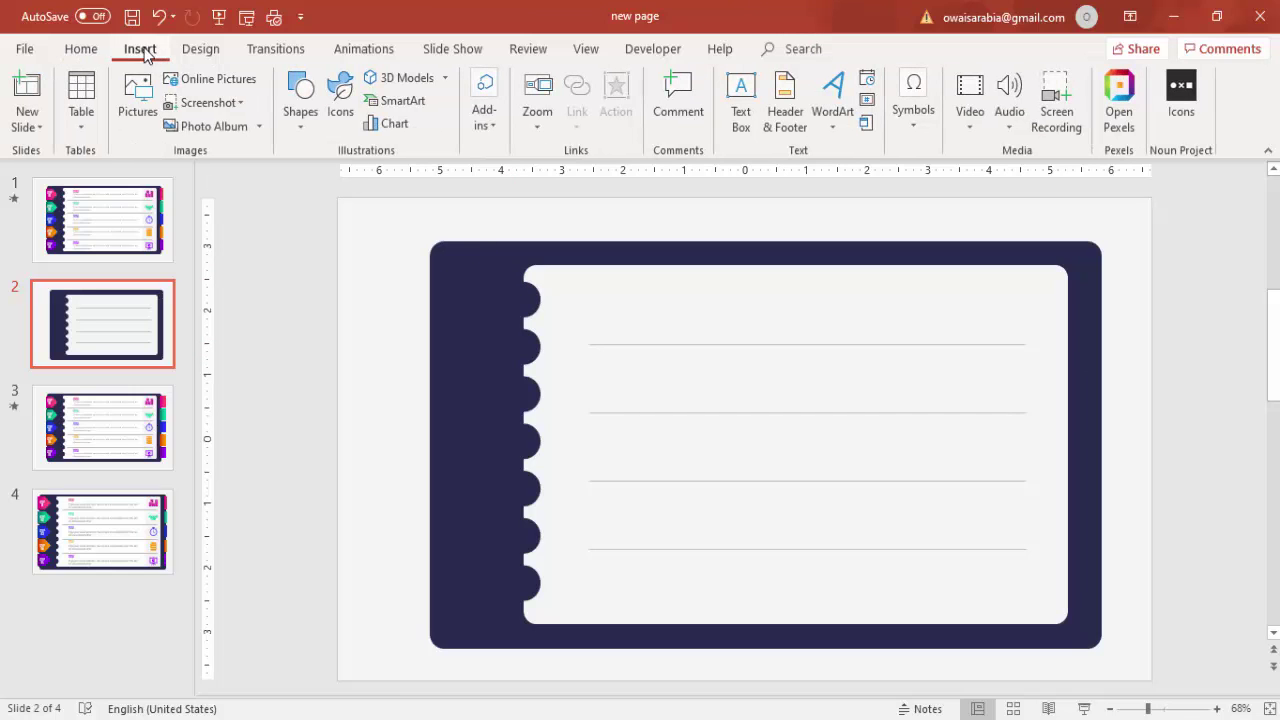
left_click(299, 128)
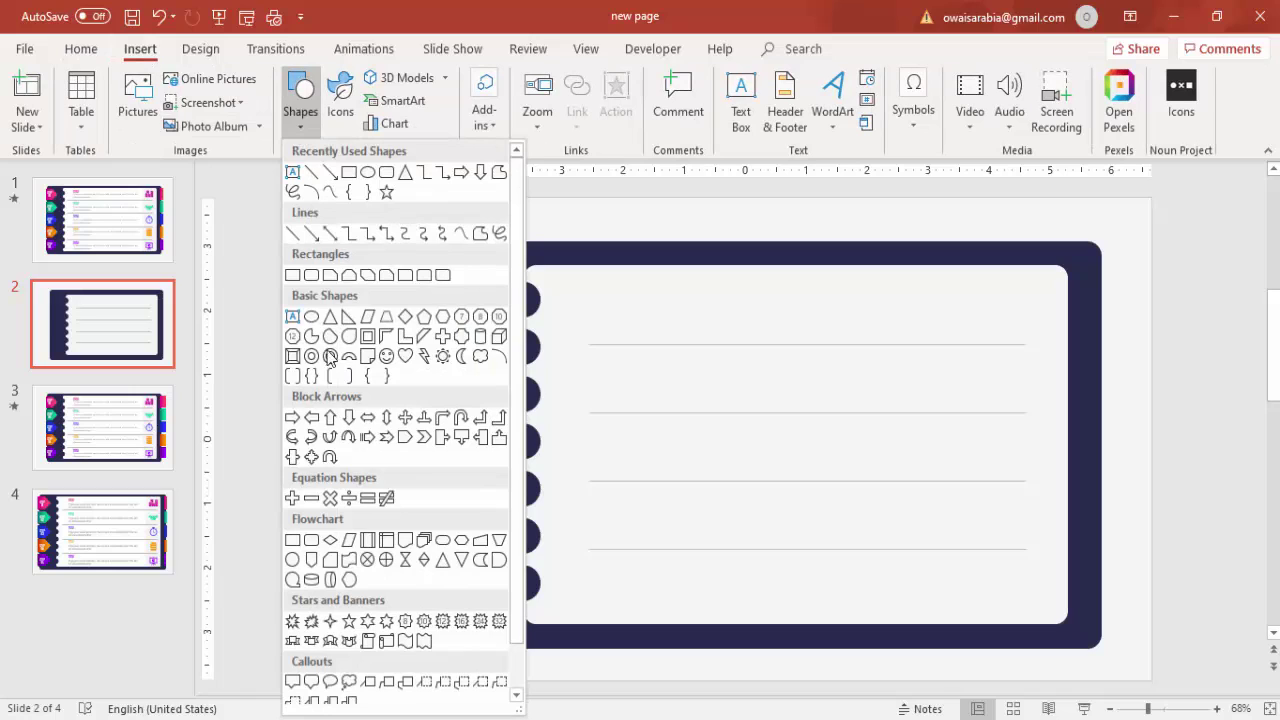
left_click(404, 438)
left_click_drag(408, 299, 623, 408)
left_click(623, 409)
left_click_drag(624, 345, 623, 349)
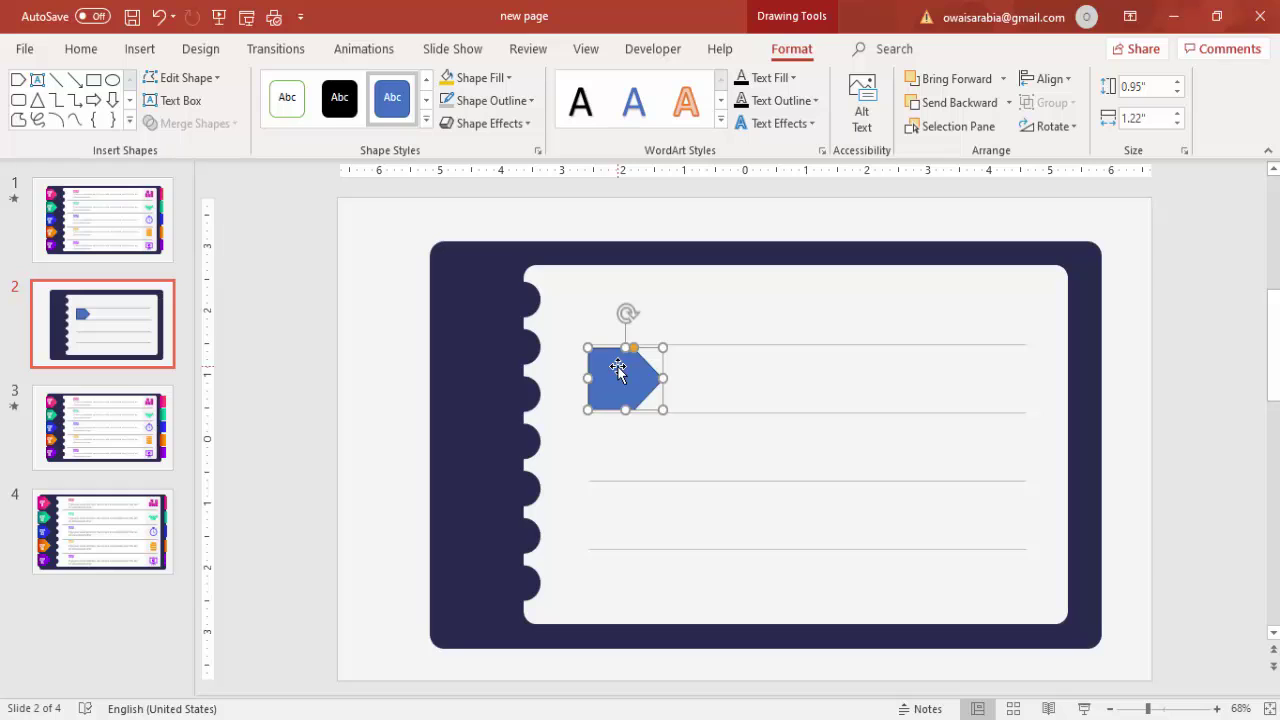
- Remove the arrow's outline and place it on the navy frame's upper-left edge
left_click(514, 102)
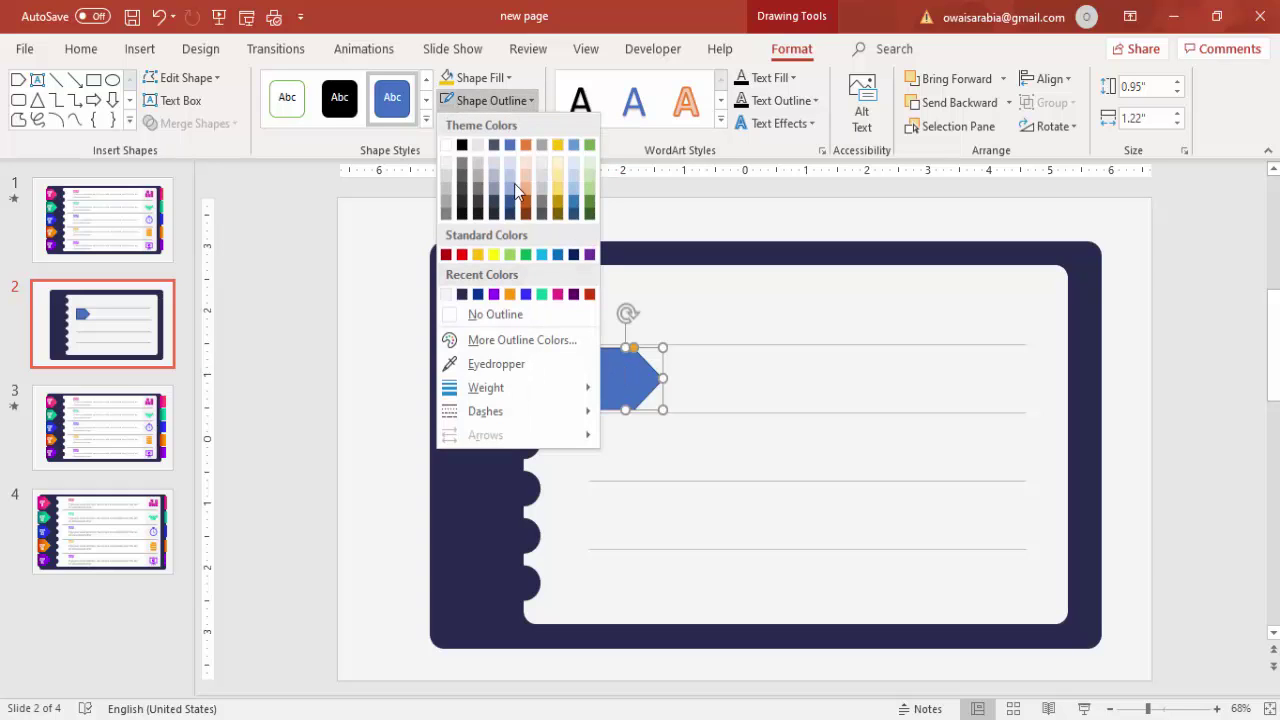
left_click(480, 314)
left_click_drag(630, 384, 443, 322)
key("ctrl+z")
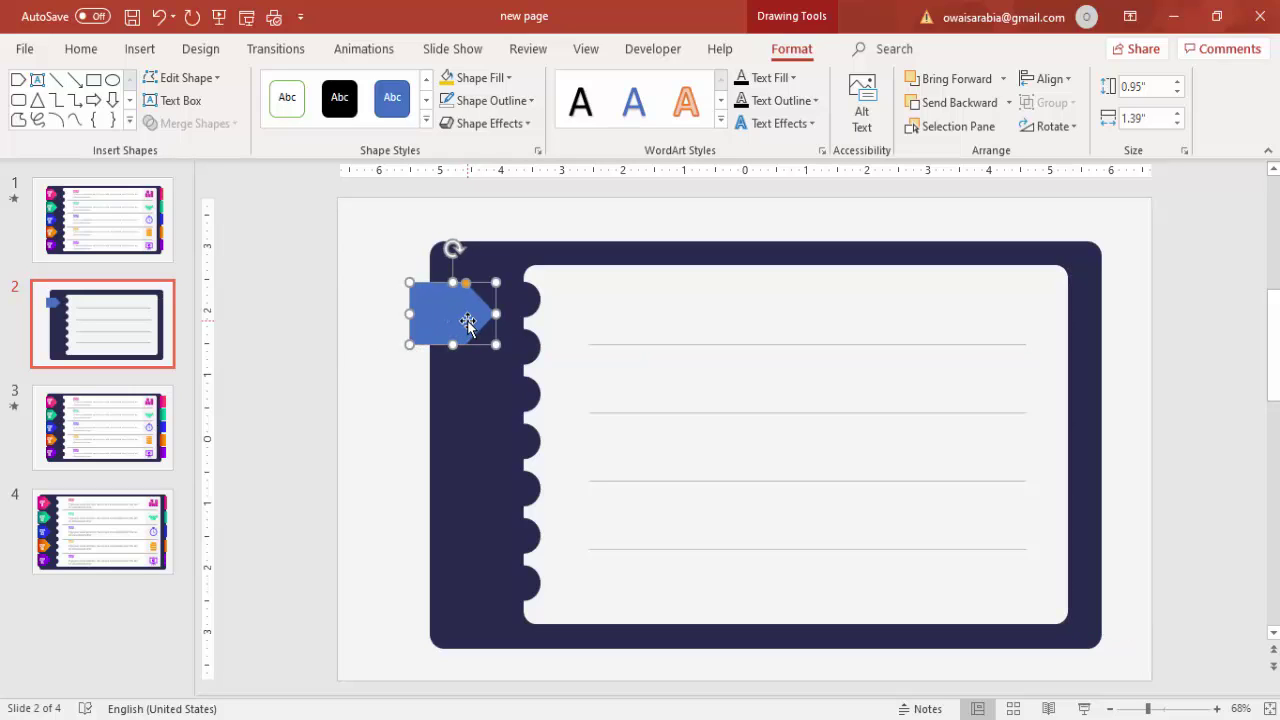
left_click(423, 374)
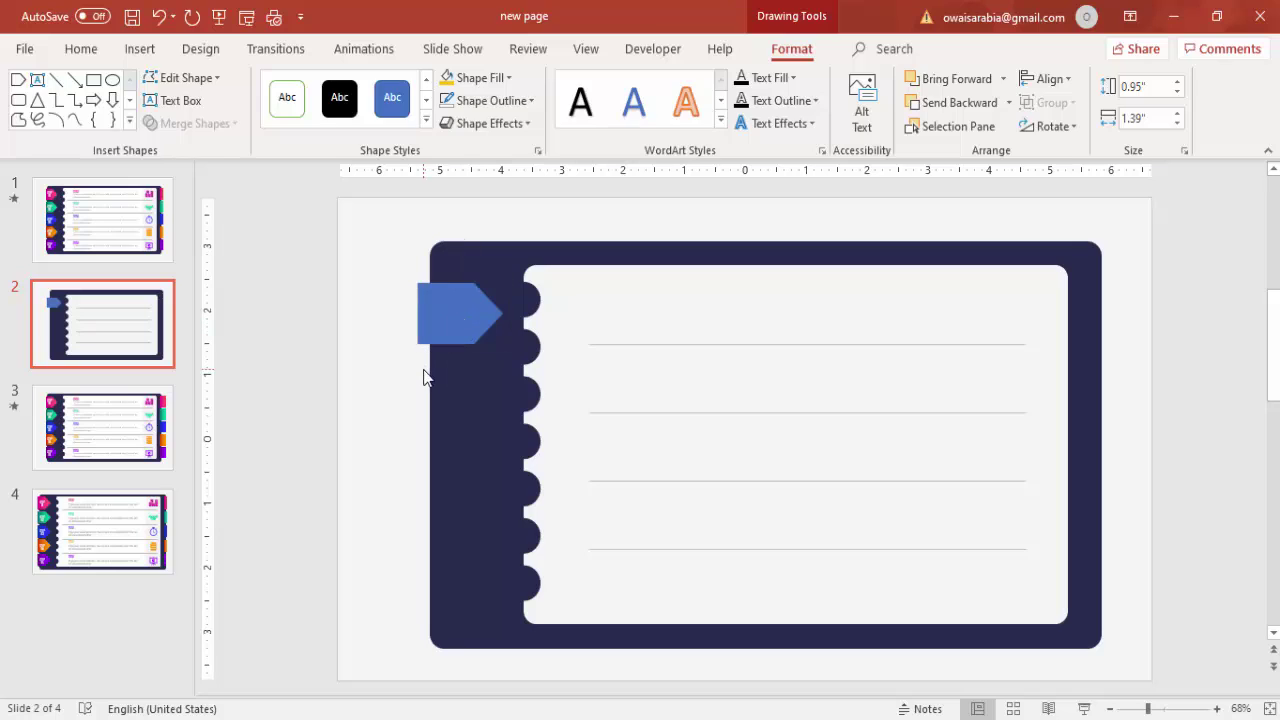
left_click(446, 329)
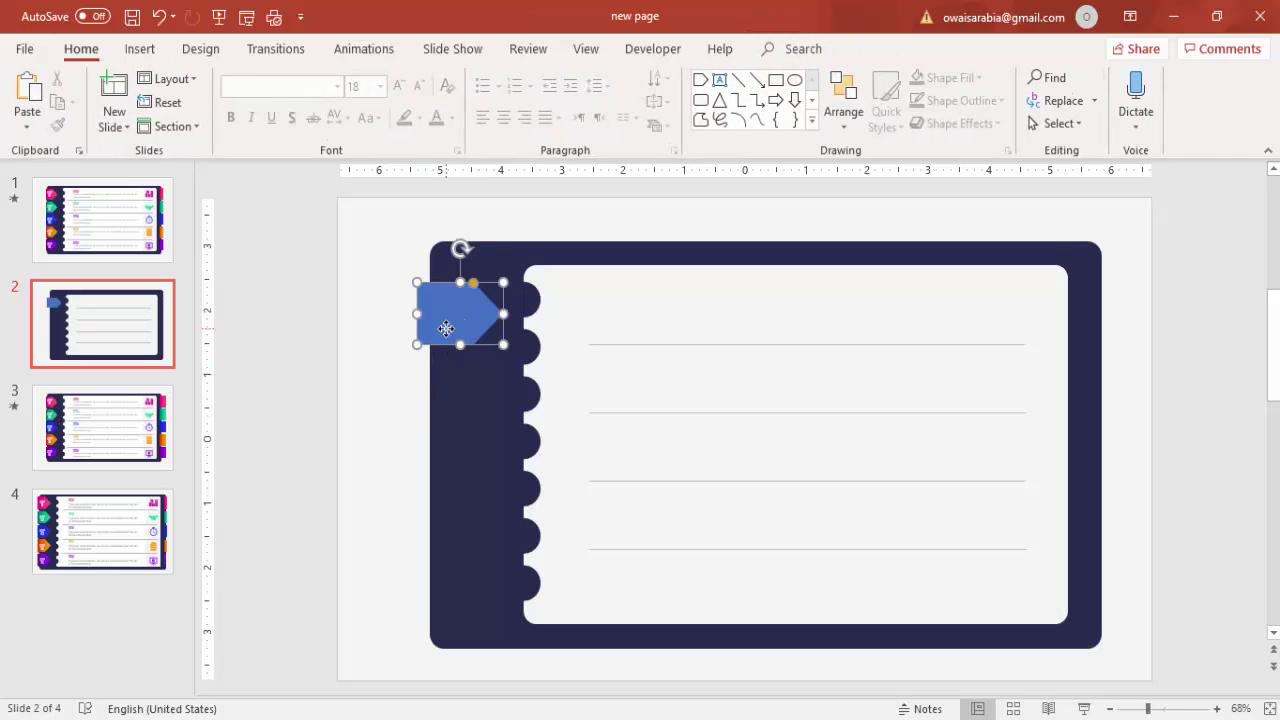
- Give the arrow tab a gradient fill, removing the 83% and 74% stops and making the start stop pink
right_click(446, 329)
left_click(516, 677)
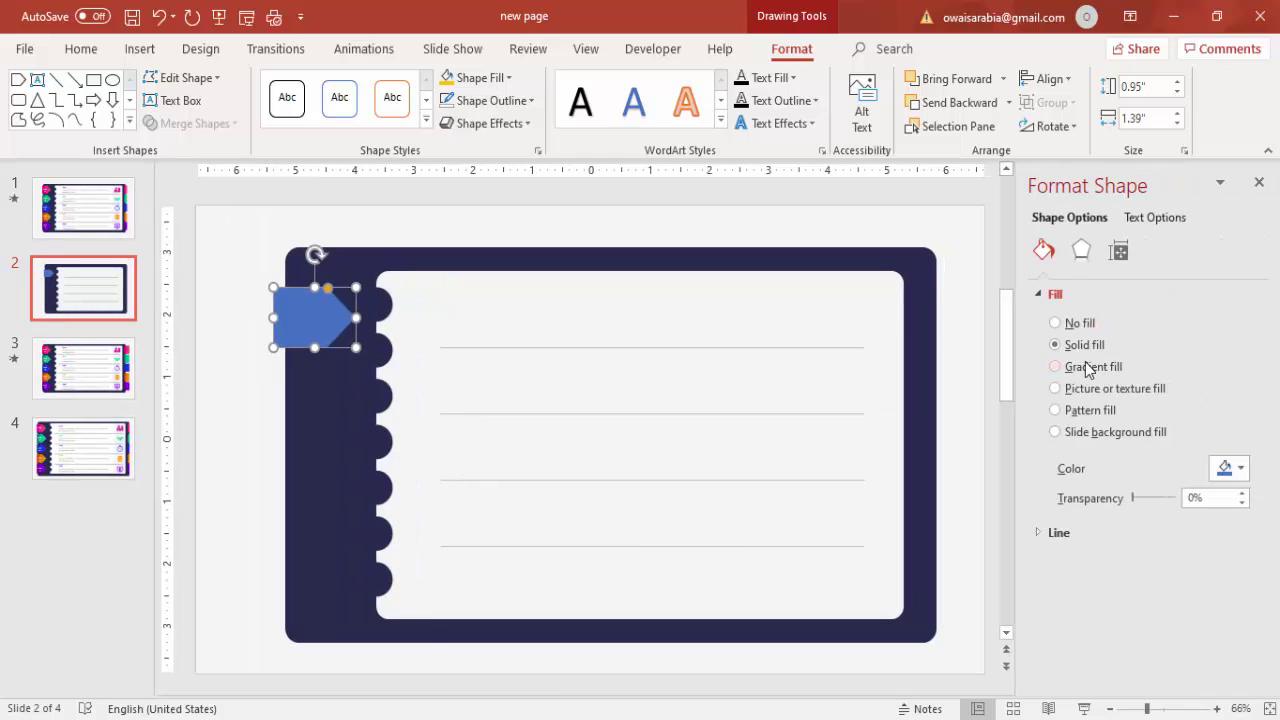
left_click(1090, 367)
left_click(1158, 608)
left_click(1234, 610)
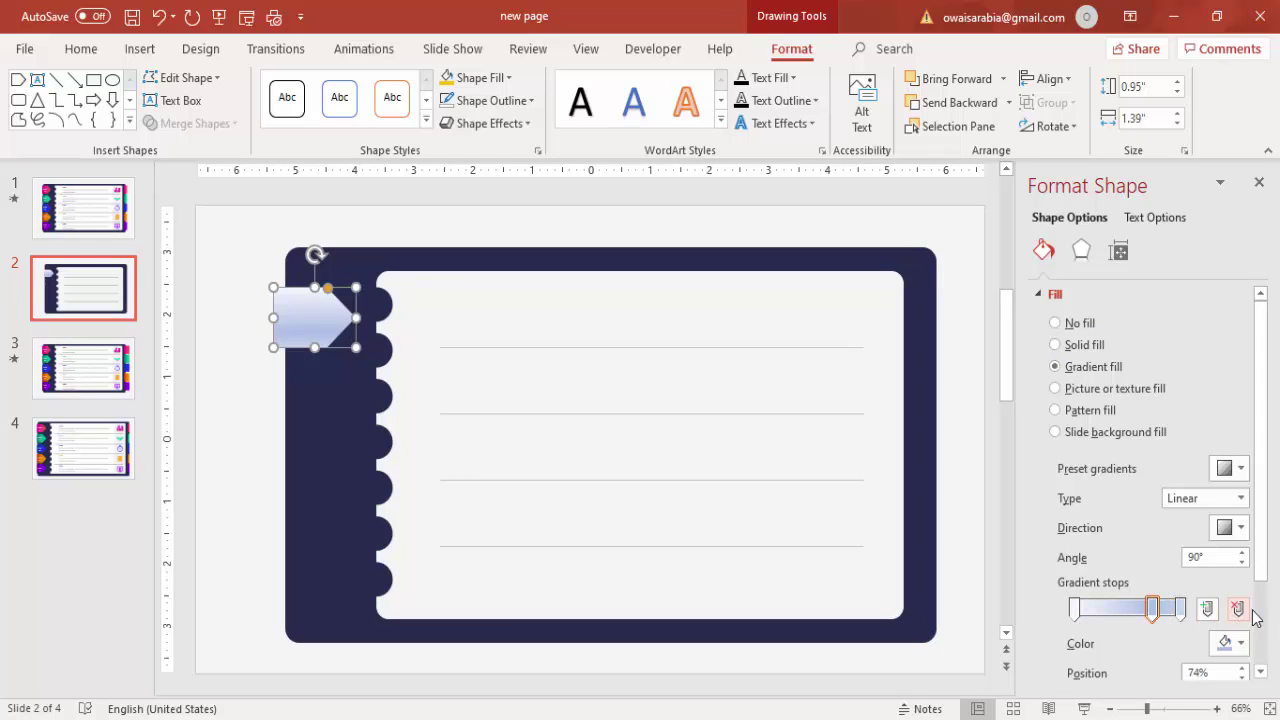
left_click(1237, 612)
left_click(1076, 610)
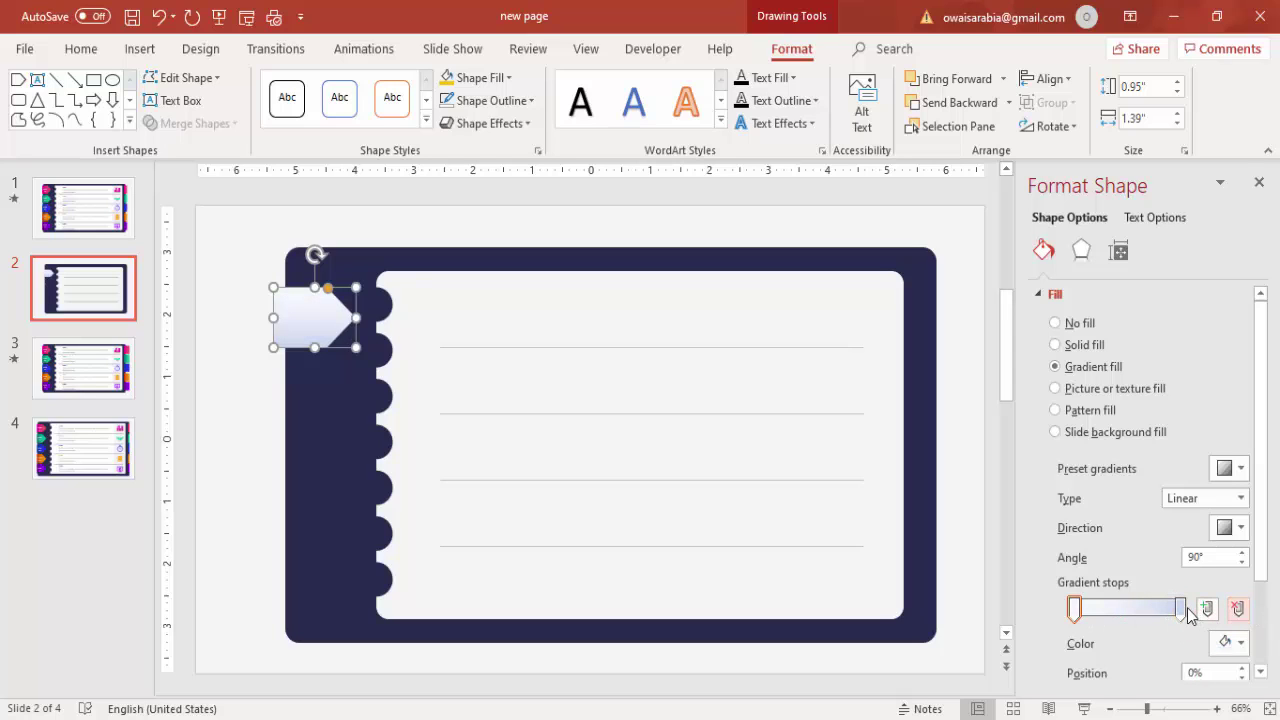
left_click(1229, 643)
left_click(1150, 596)
left_click(543, 197)
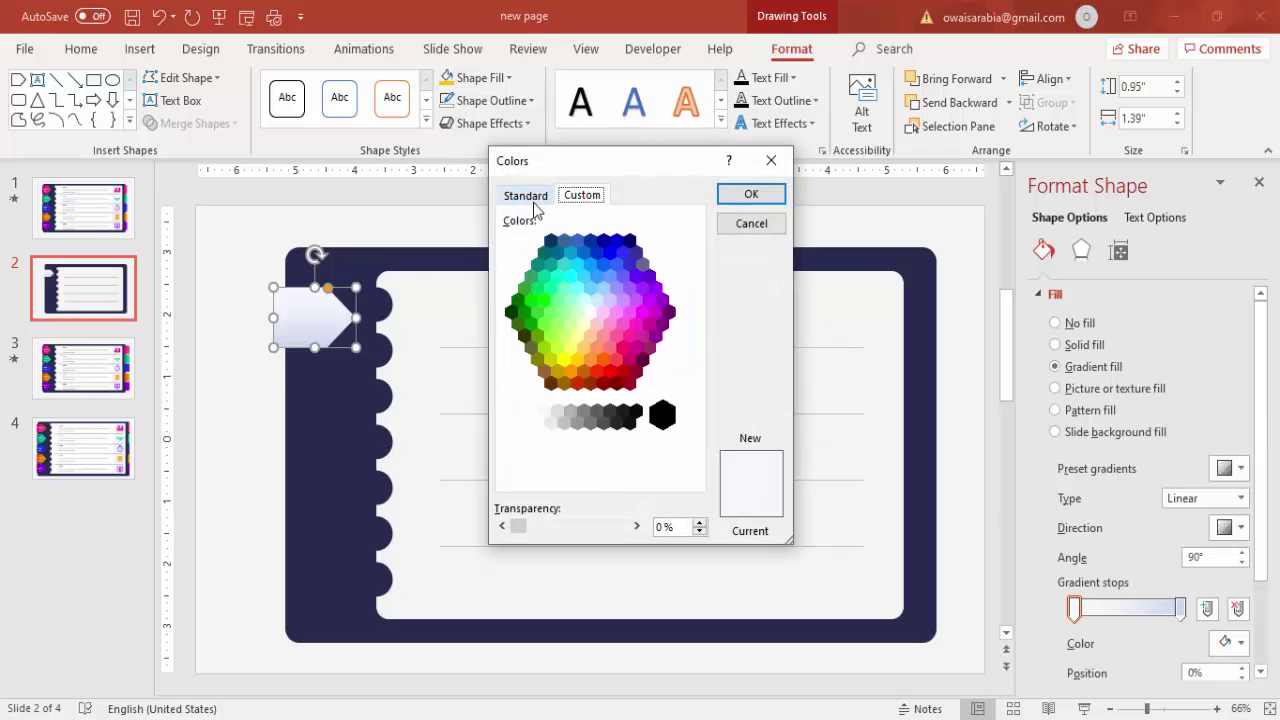
left_click(629, 338)
left_click(622, 347)
left_click(750, 194)
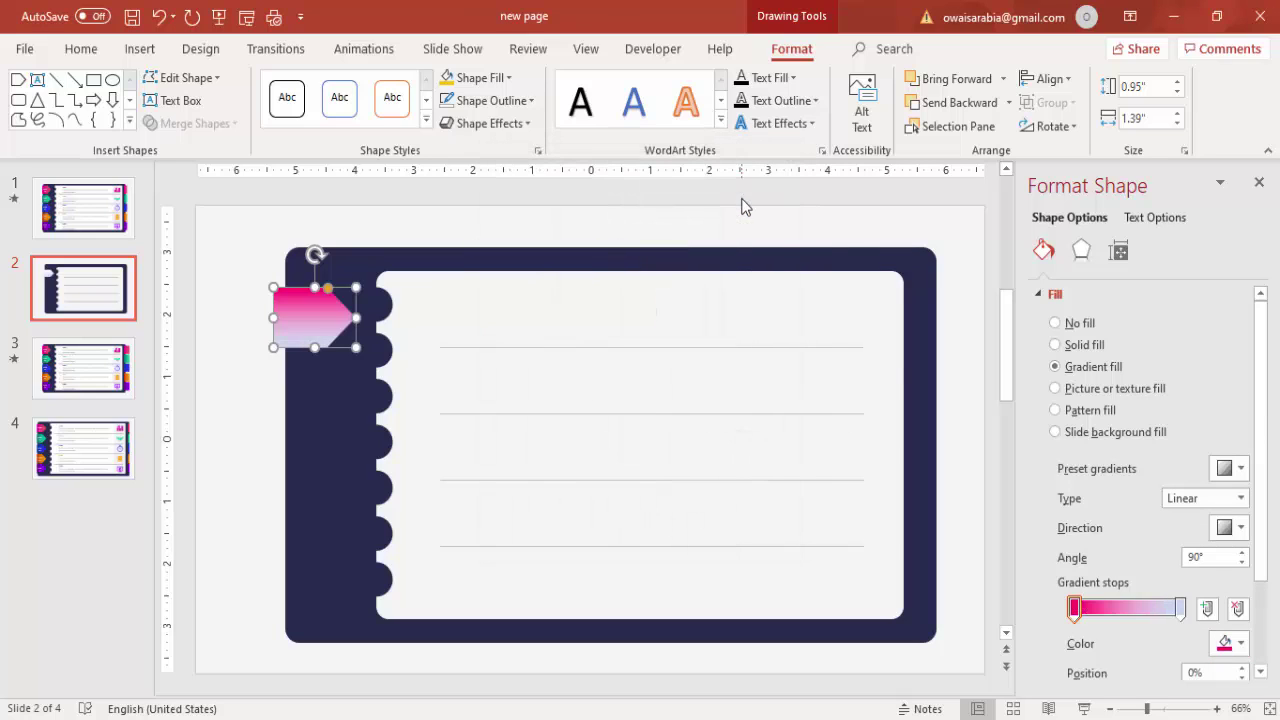
- Set the end gradient stop to magenta with a left-to-right linear direction at 0°
left_click(1181, 610)
left_click(1229, 643)
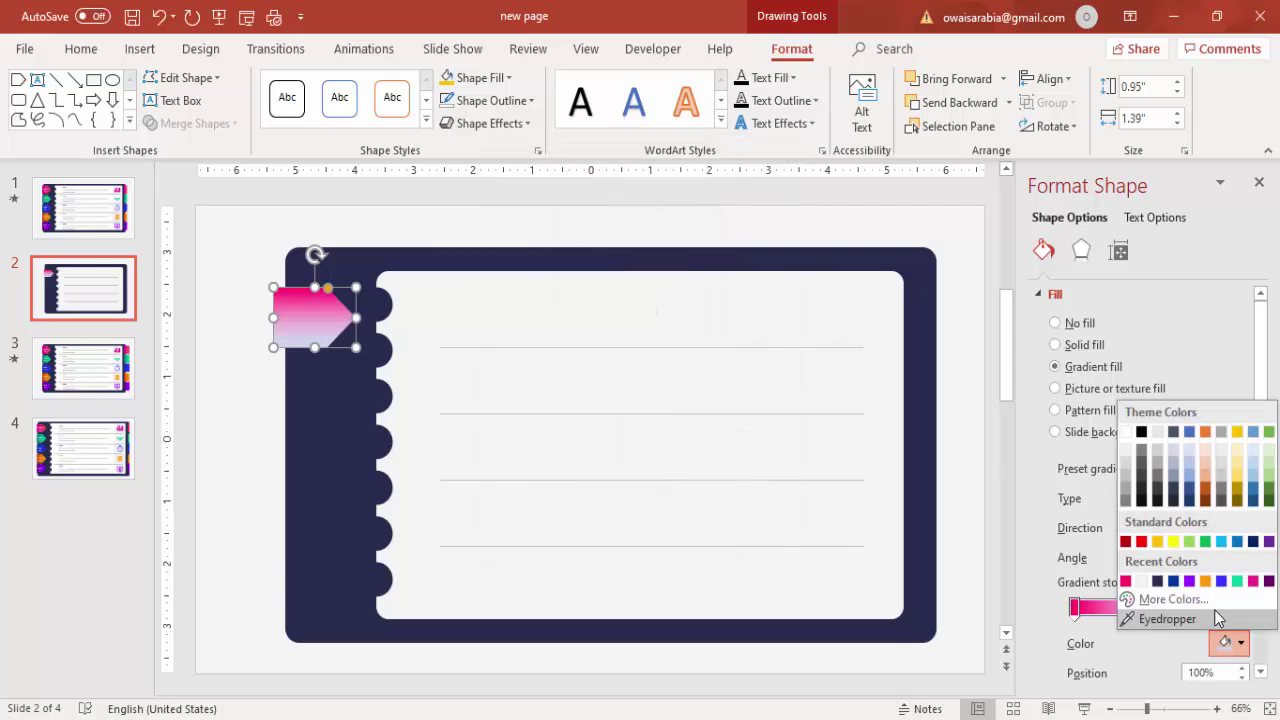
left_click(1206, 599)
left_click(543, 198)
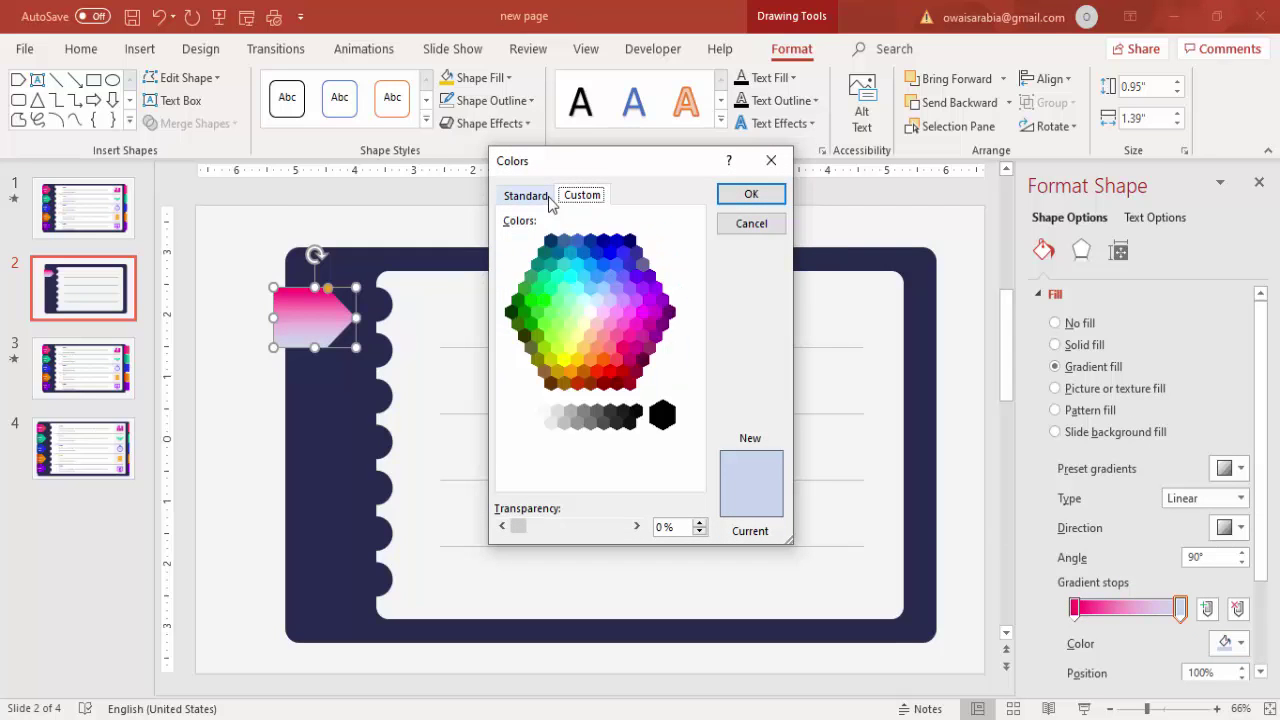
left_click(643, 314)
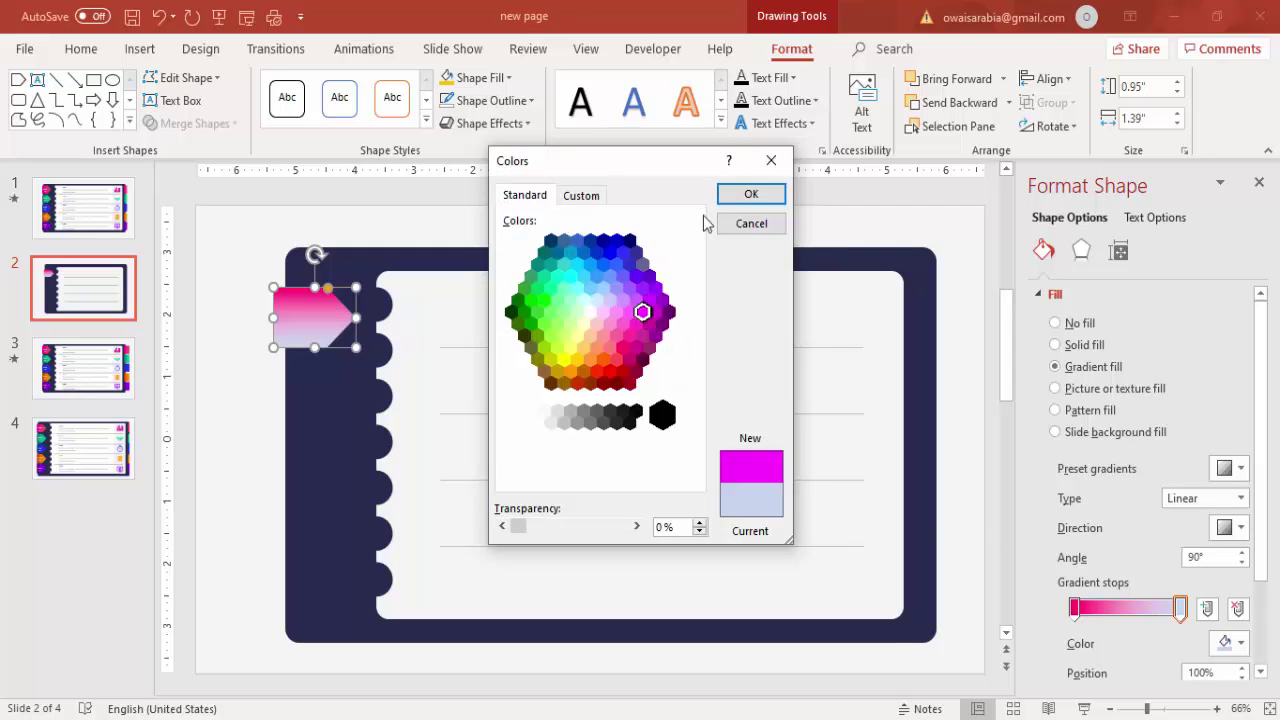
left_click(737, 198)
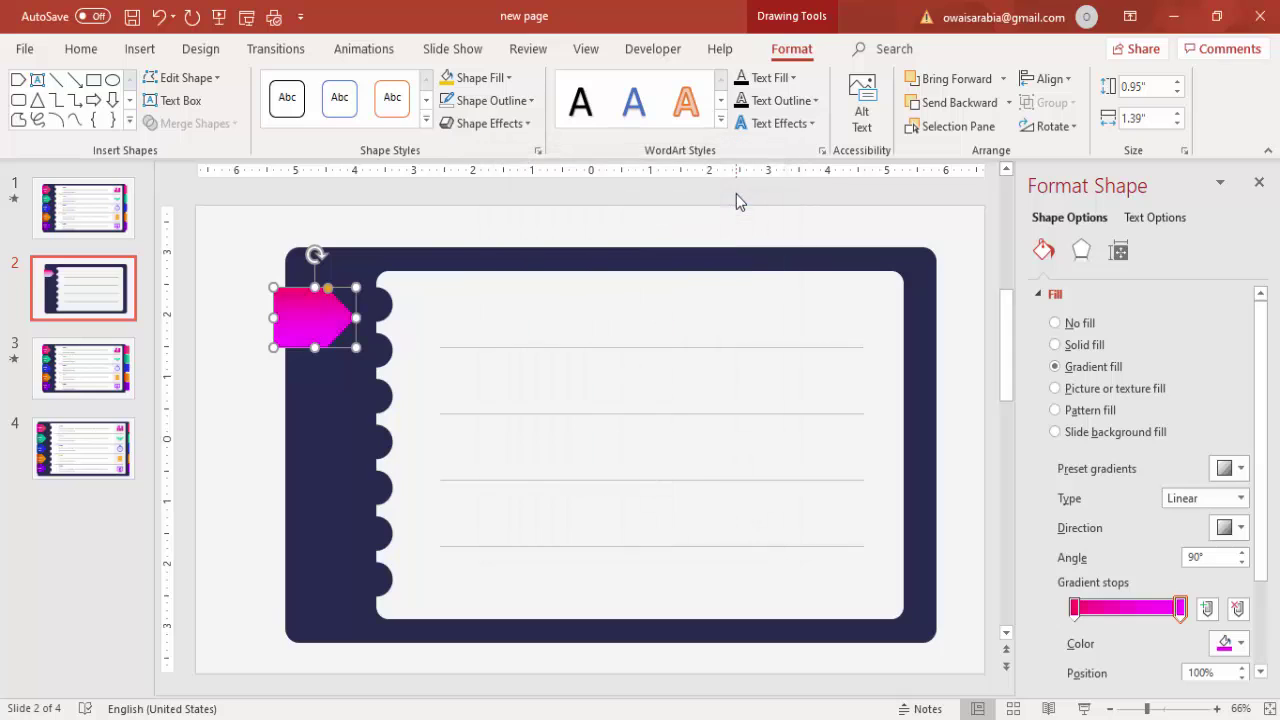
left_click(1225, 528)
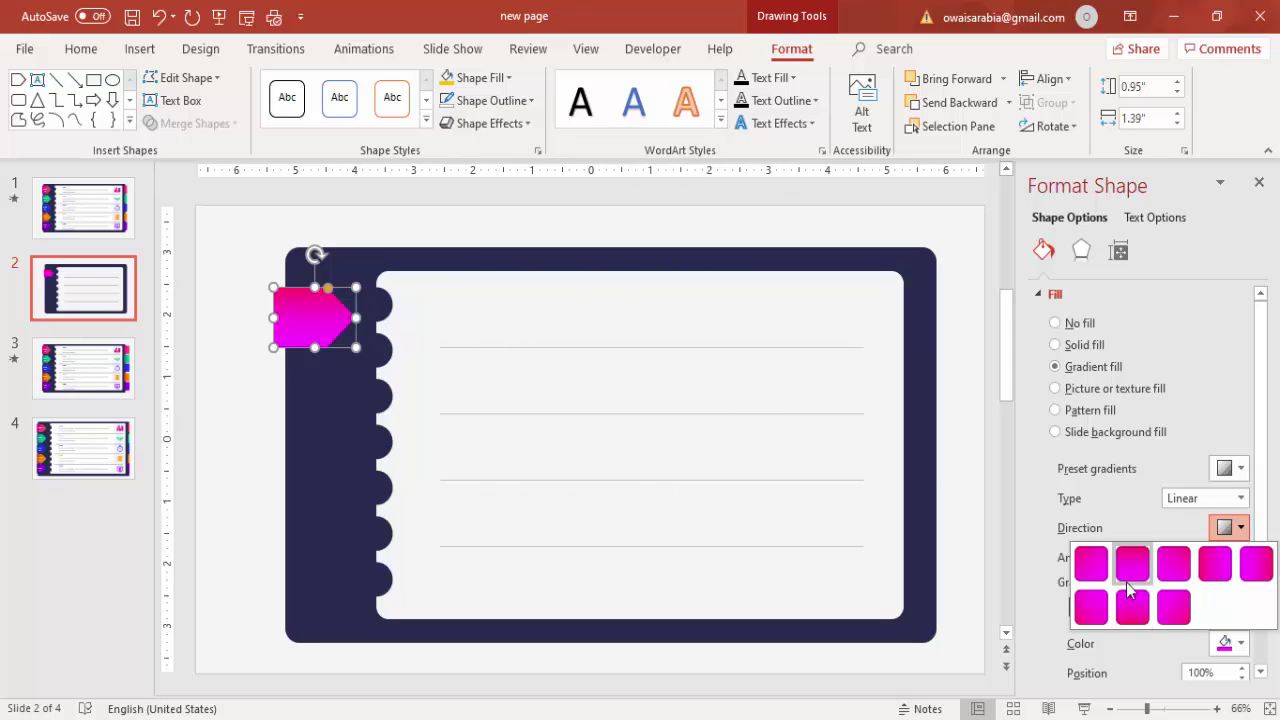
left_click(1211, 566)
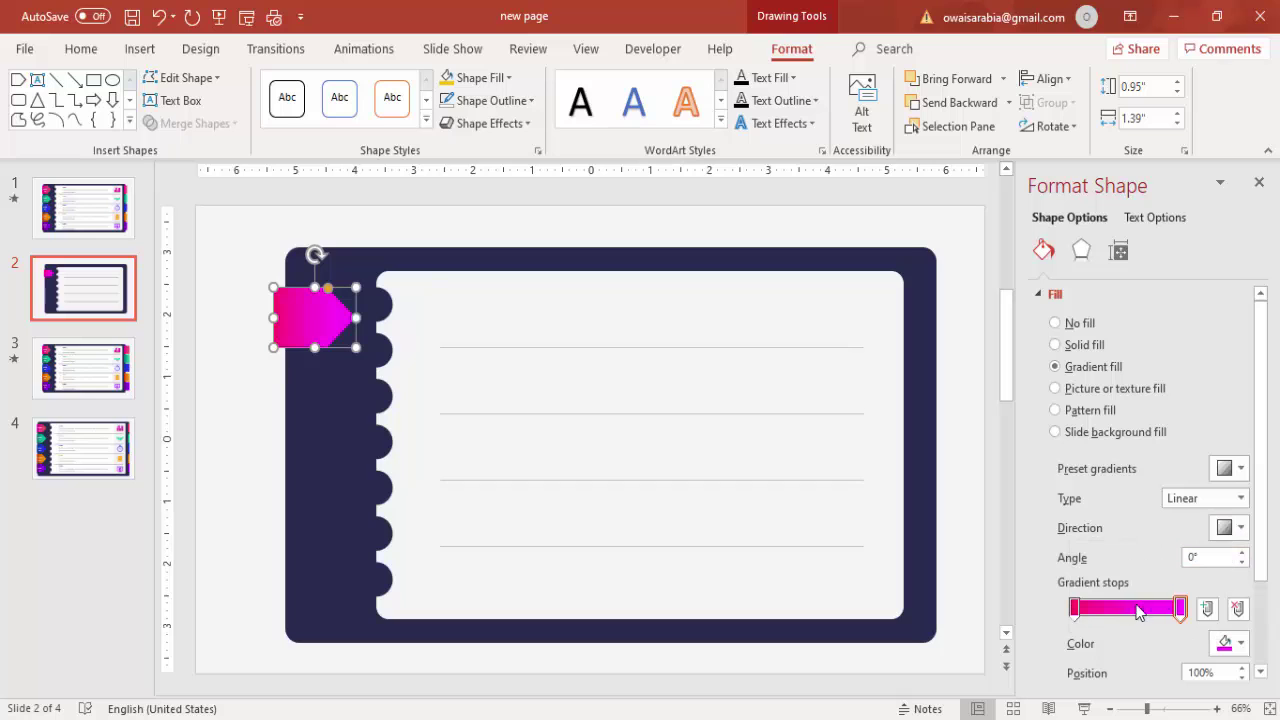
- Apply the first Outer shadow preset to the pink arrow tab
left_click(947, 434)
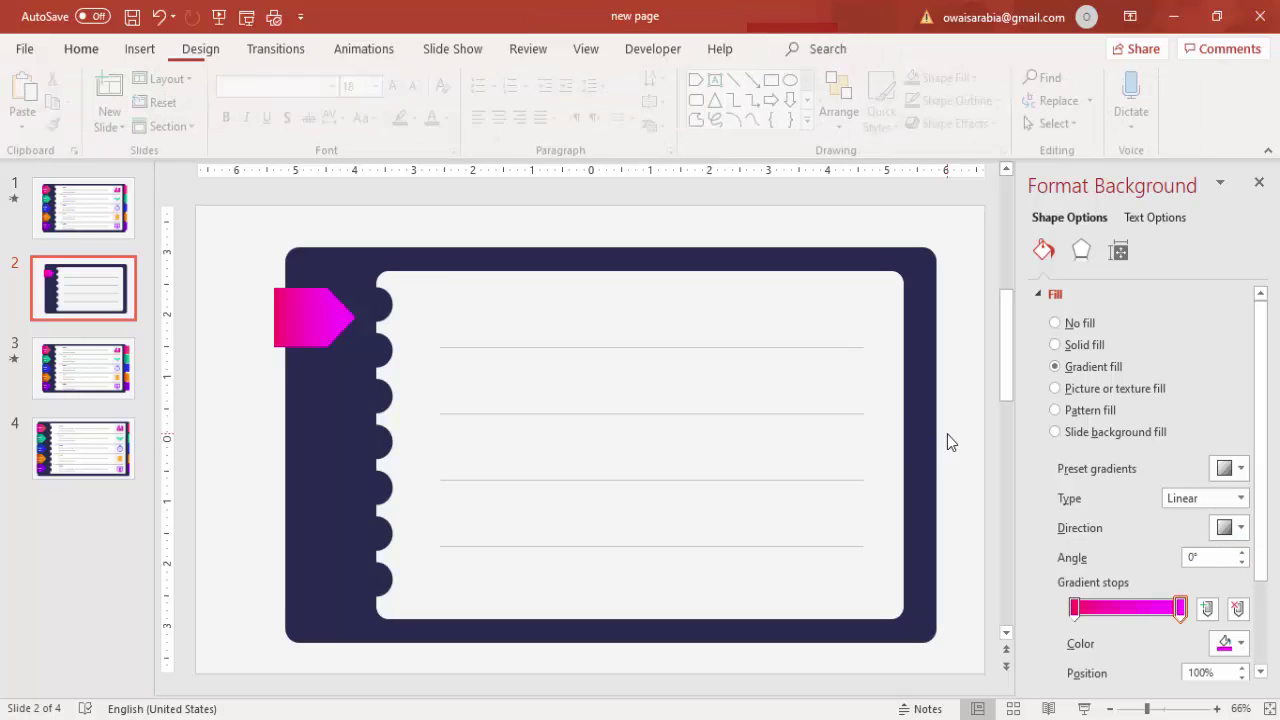
left_click(292, 328)
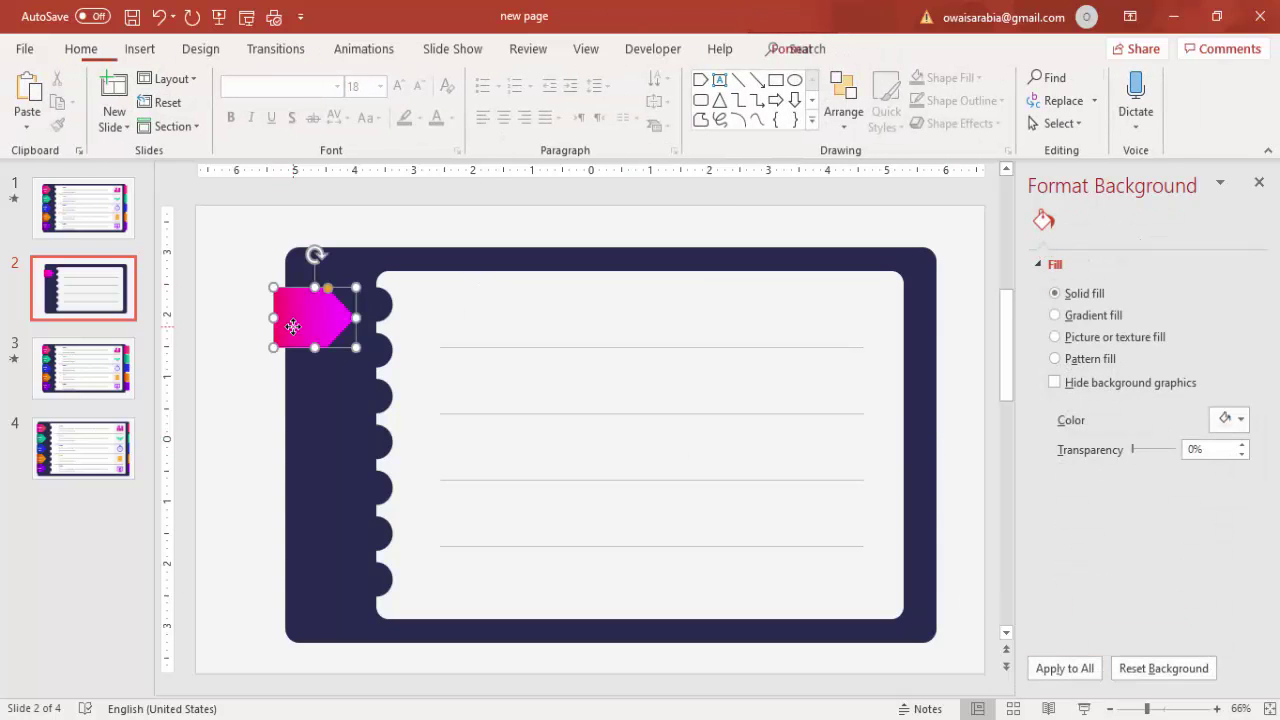
left_click(1086, 254)
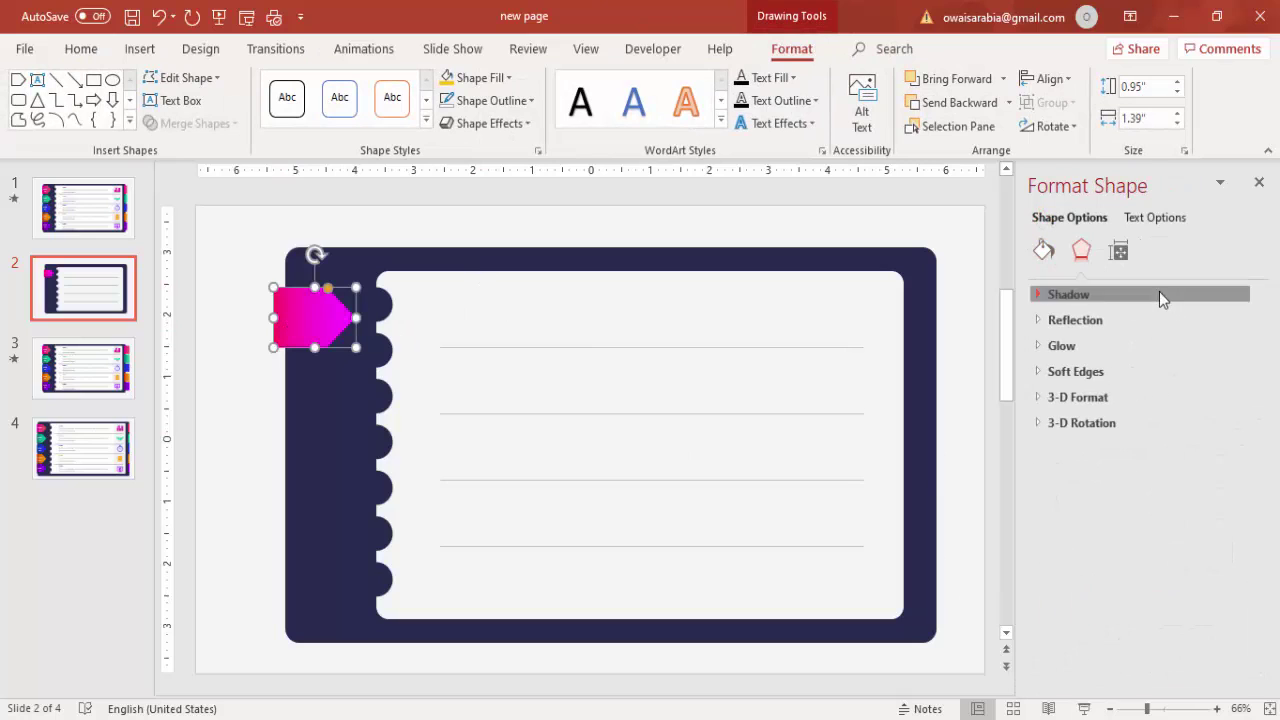
left_click(1160, 294)
left_click(1235, 328)
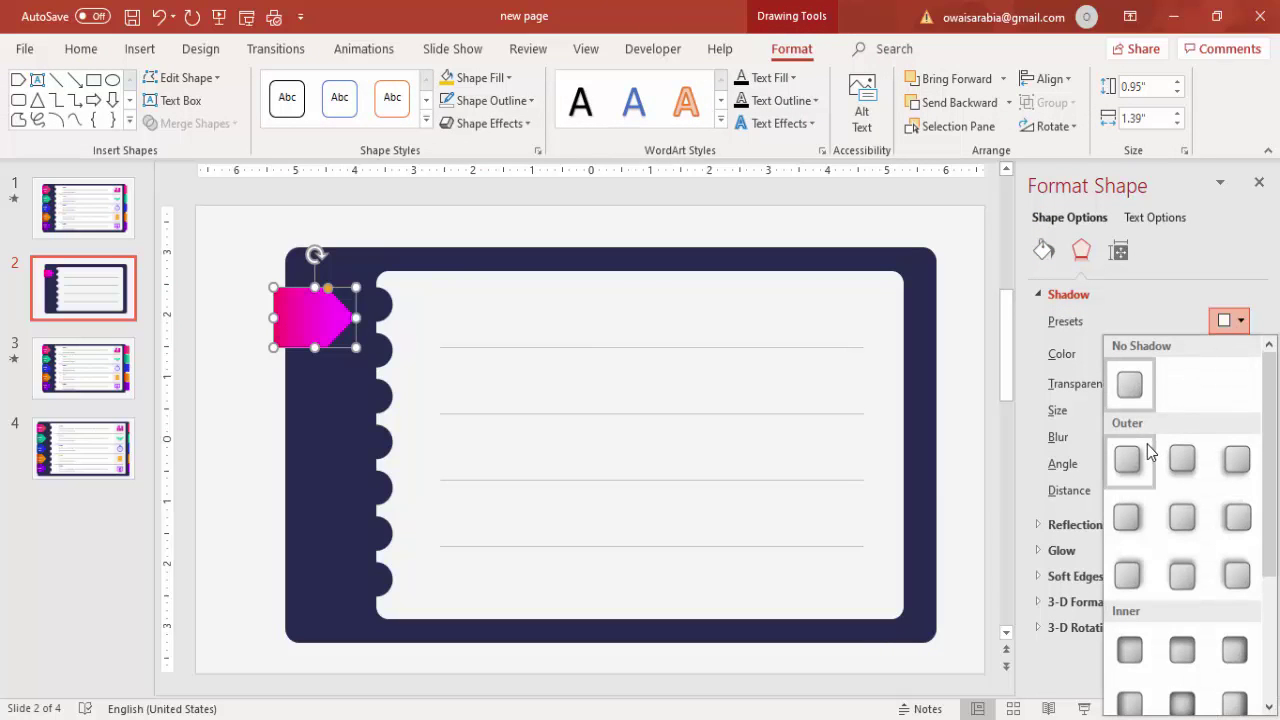
left_click(1147, 444)
left_click(950, 227)
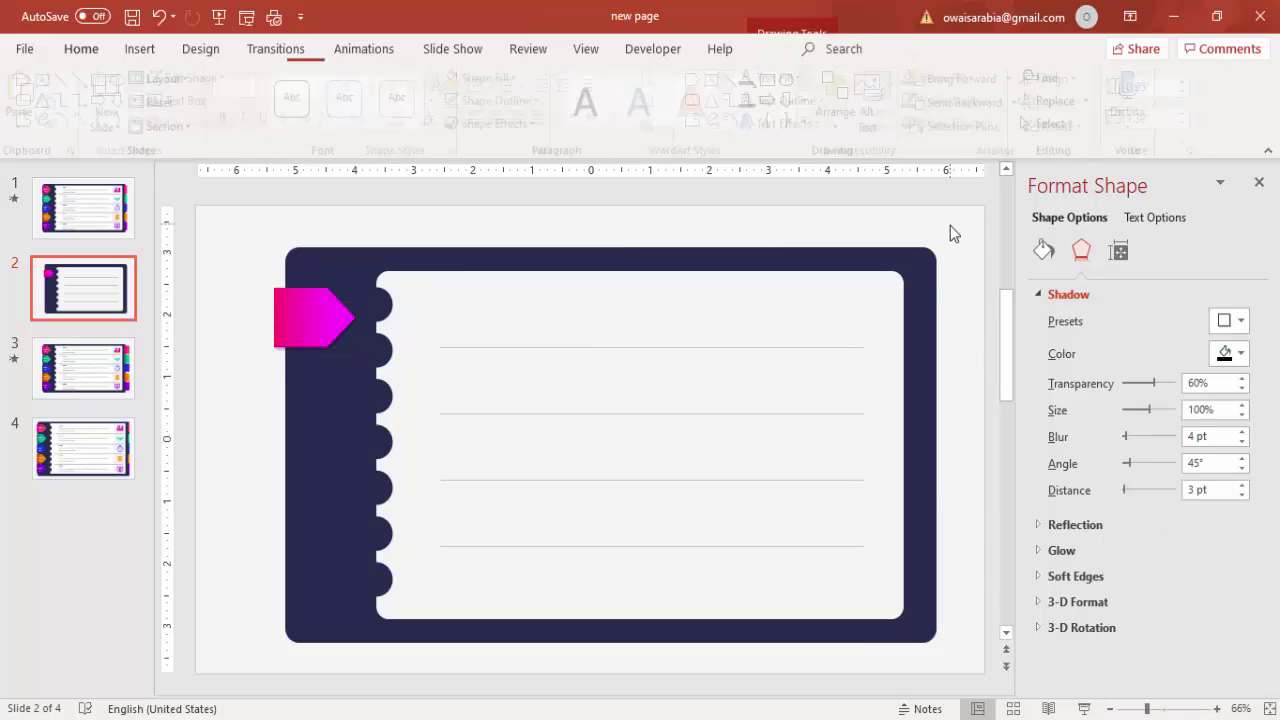
left_click(1181, 703)
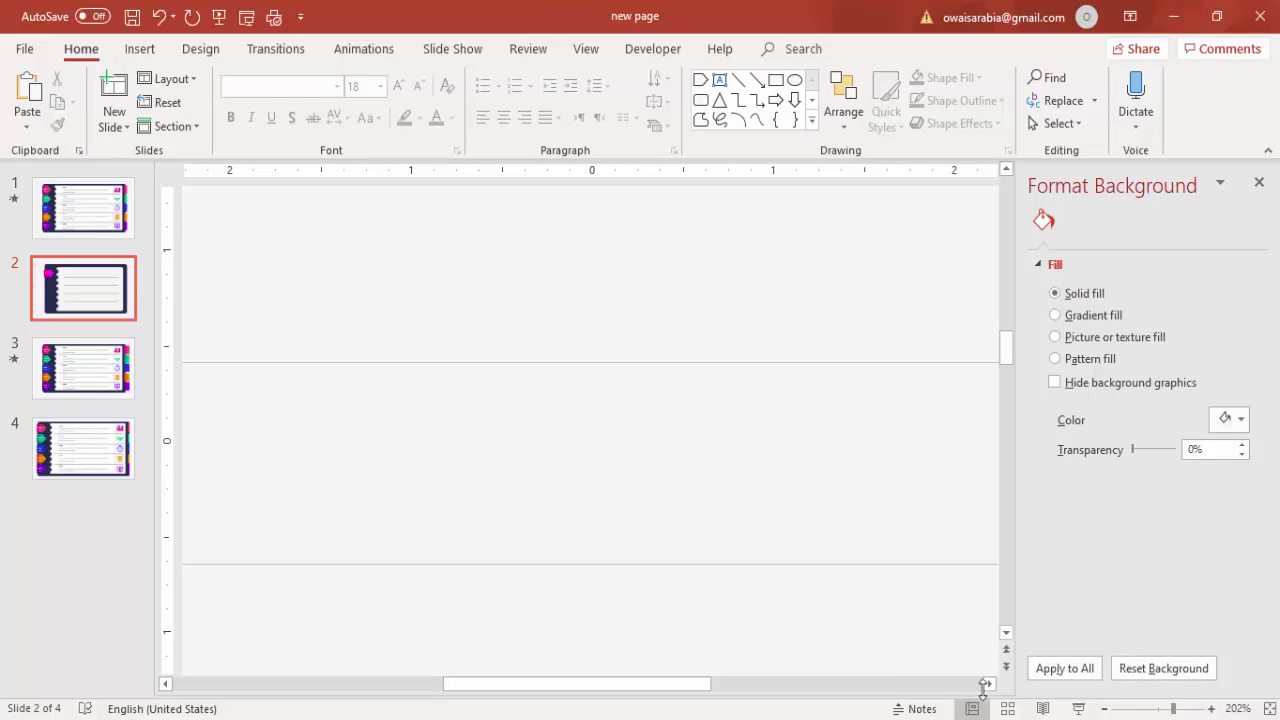
- Draw a small right triangle just below the pink tab's lower-left corner
left_click_drag(703, 691, 392, 691)
scroll(524, 486, "up", 5)
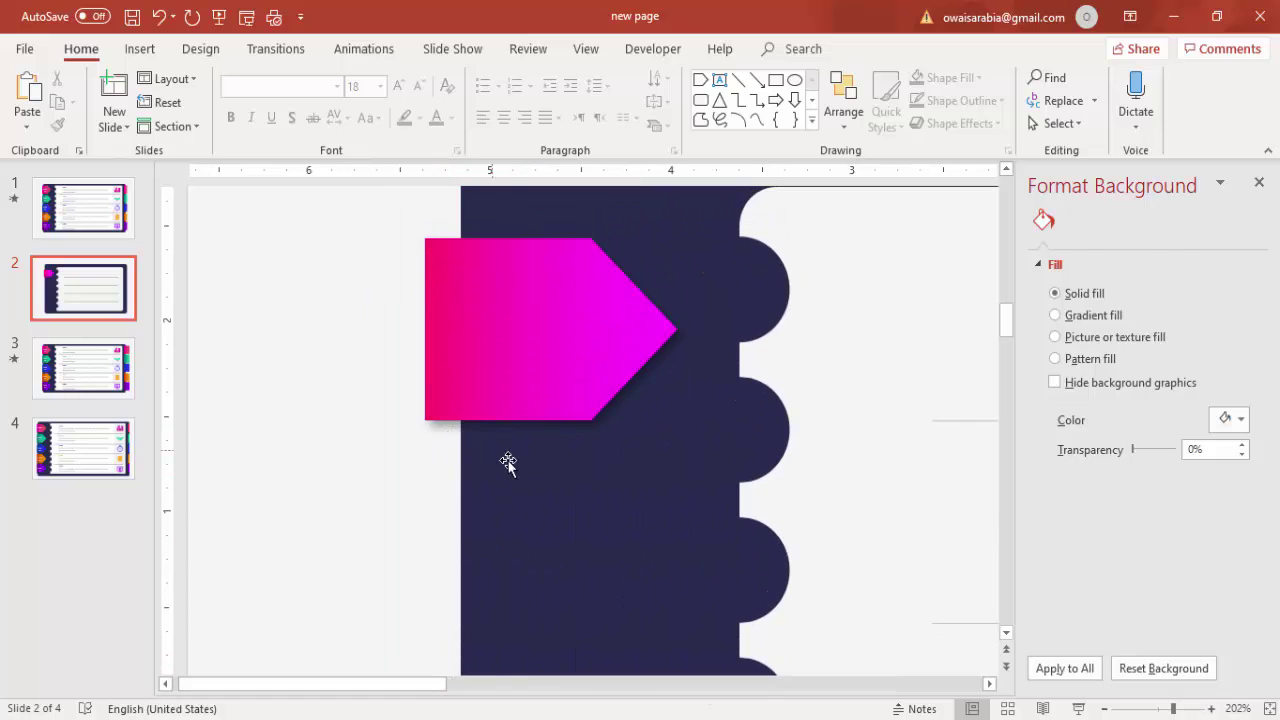
left_click(139, 49)
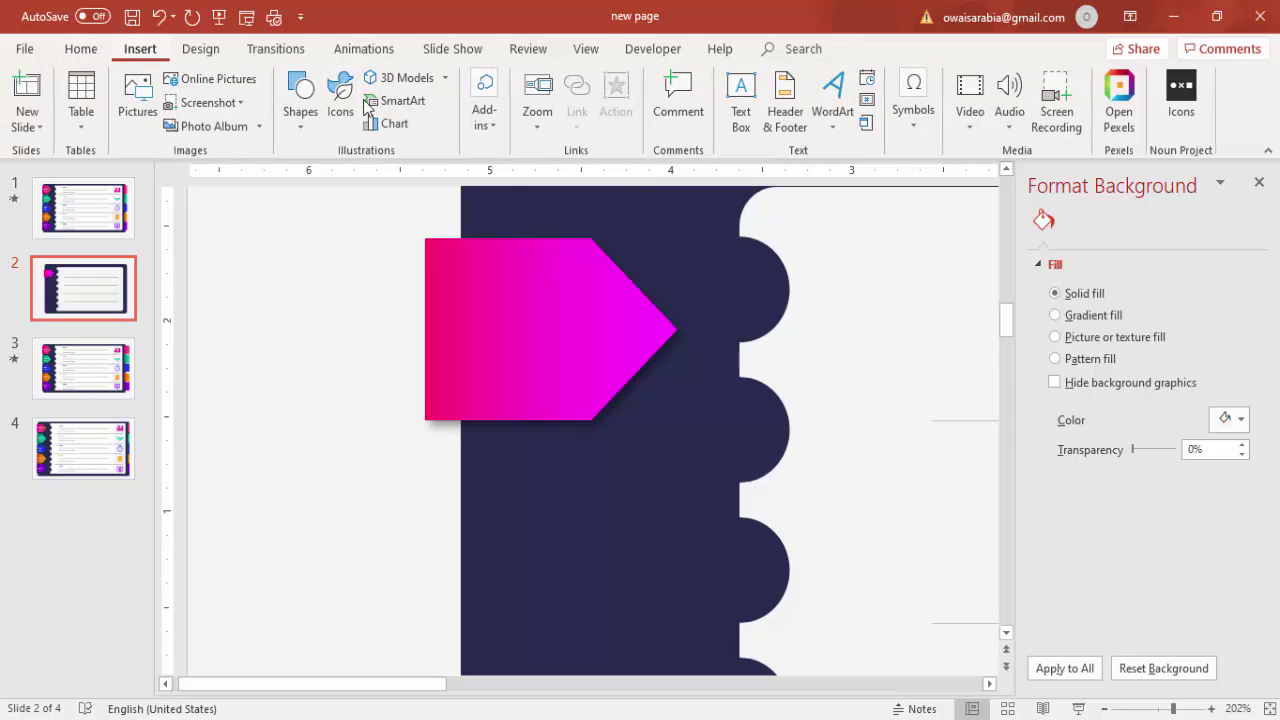
left_click(304, 128)
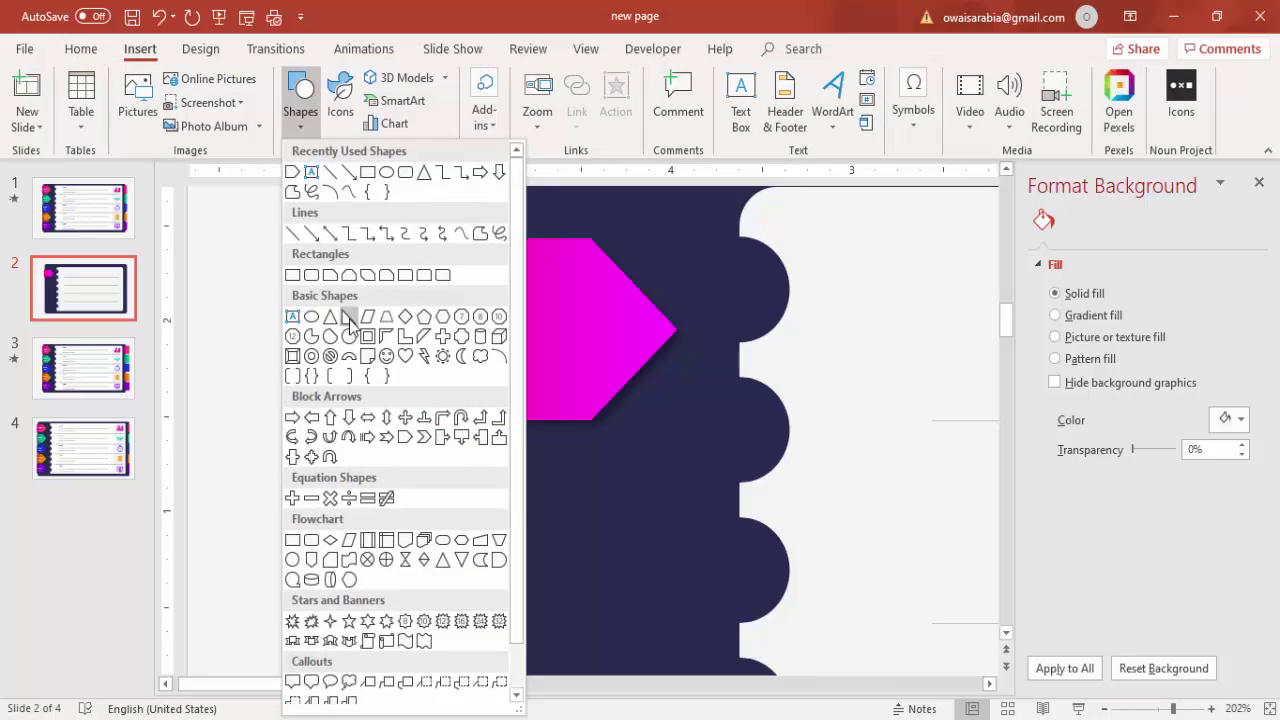
left_click(348, 317)
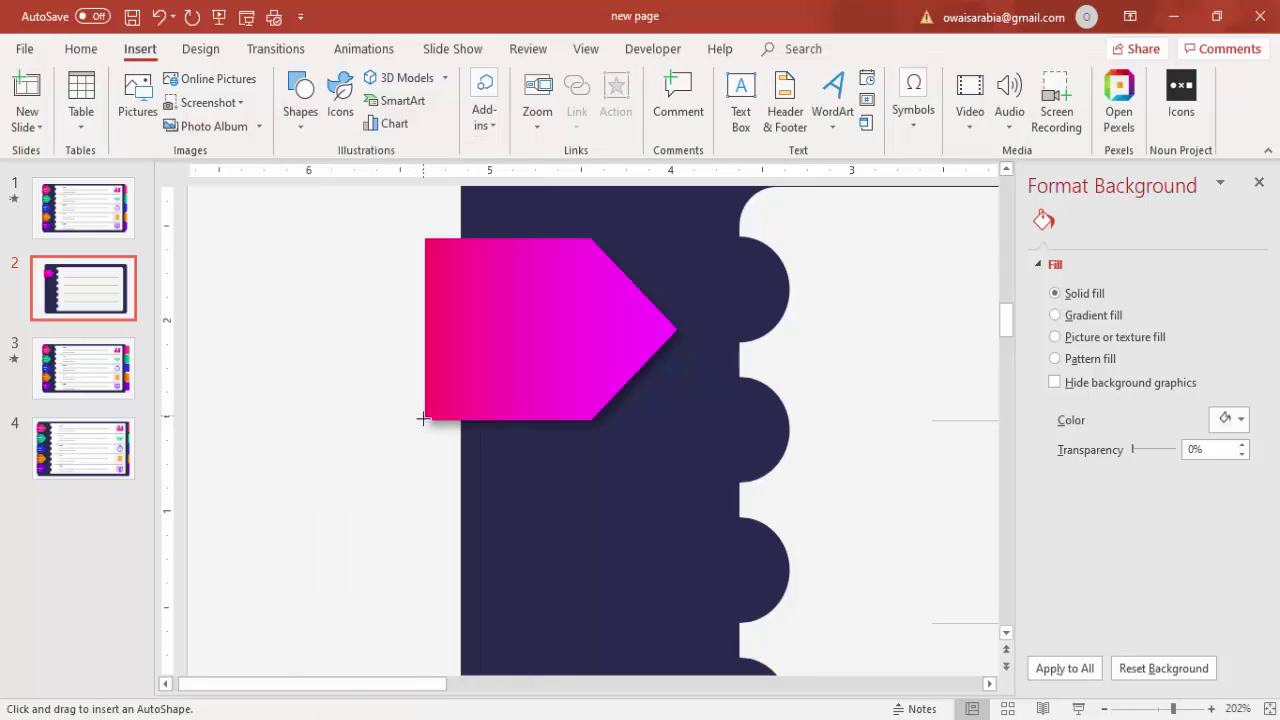
left_click_drag(425, 421, 461, 456)
- Give the triangle a black fill with no outline, flip it both ways, and shrink it to about 0.18" by 0.2"
left_click(505, 100)
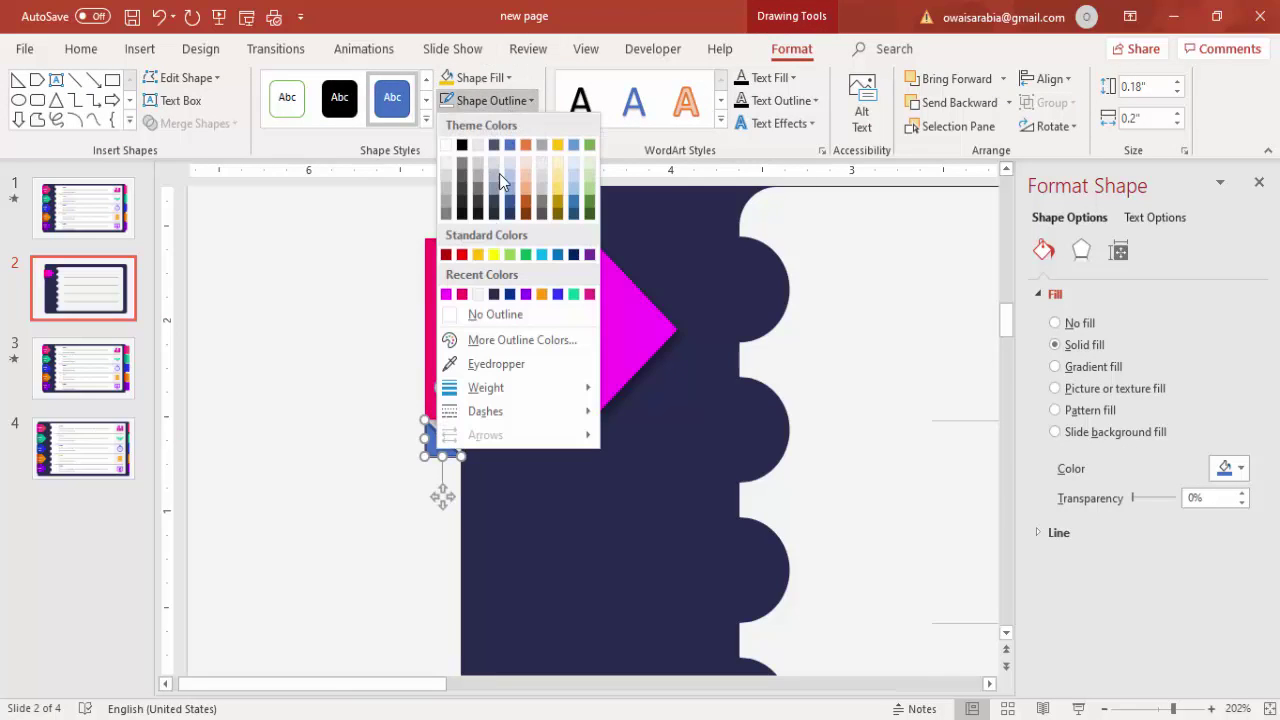
left_click(494, 313)
left_click(488, 79)
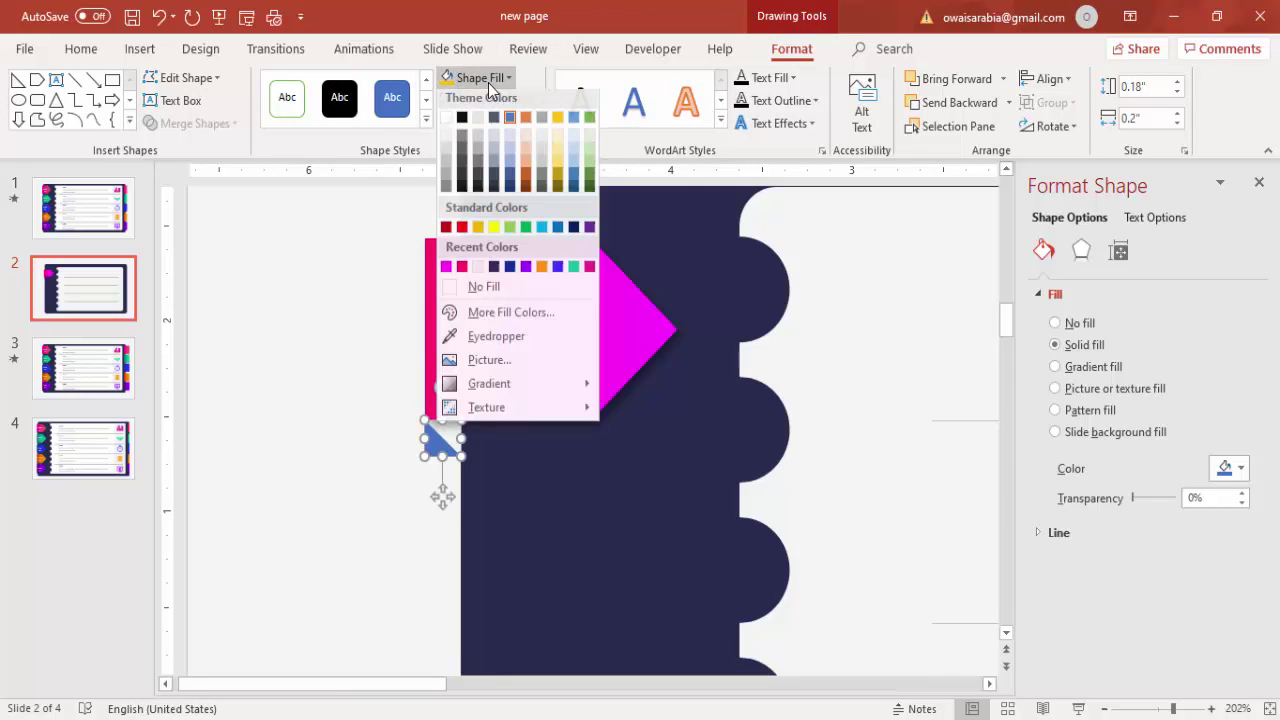
left_click(461, 193)
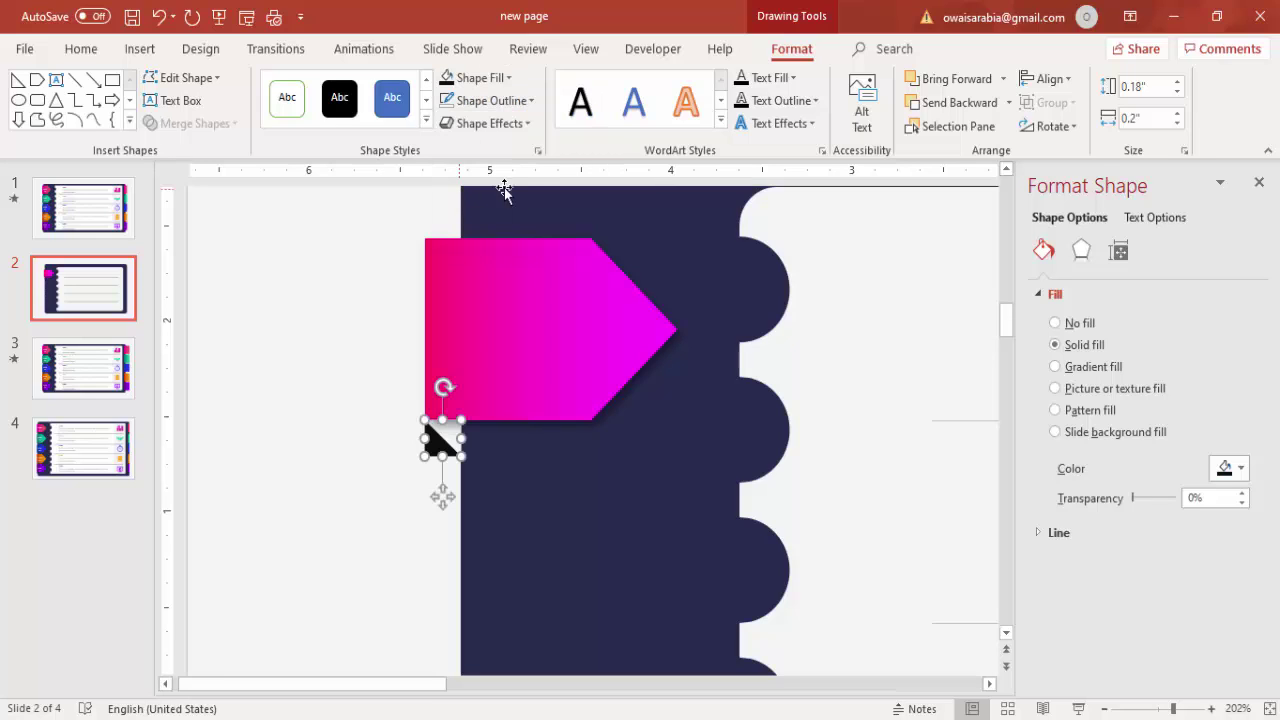
left_click(1055, 126)
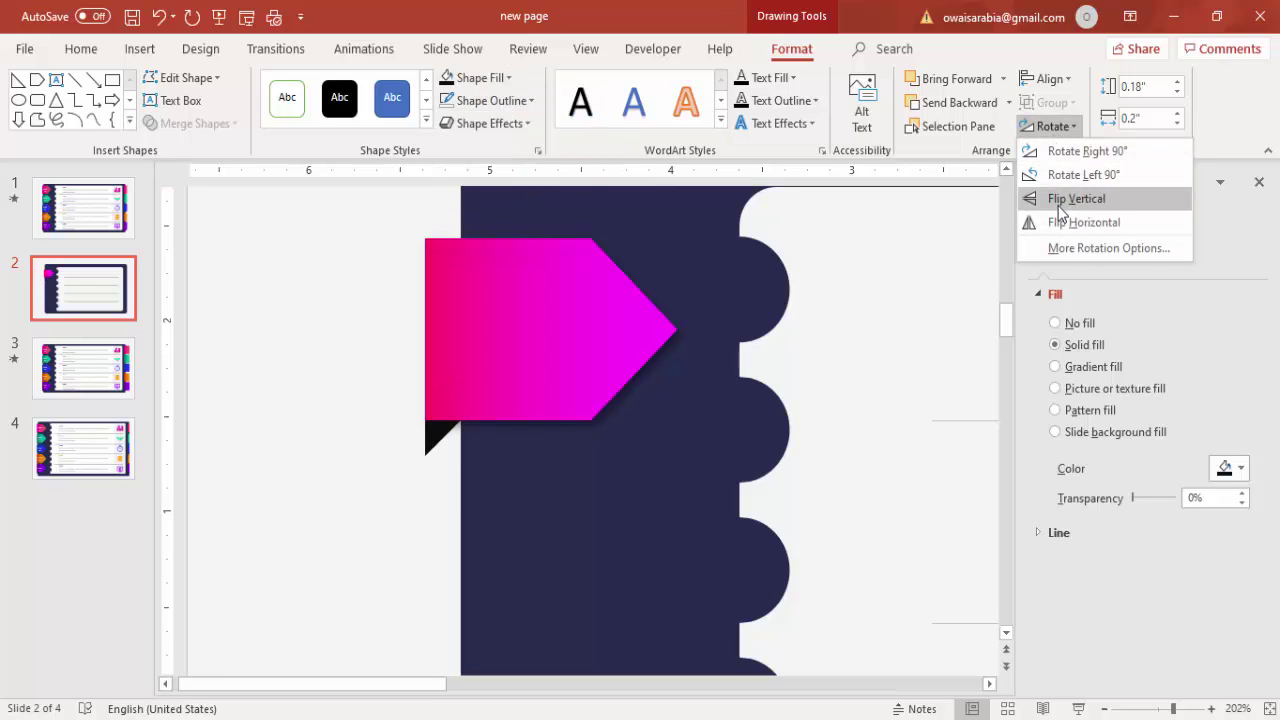
left_click(1060, 210)
left_click(1055, 126)
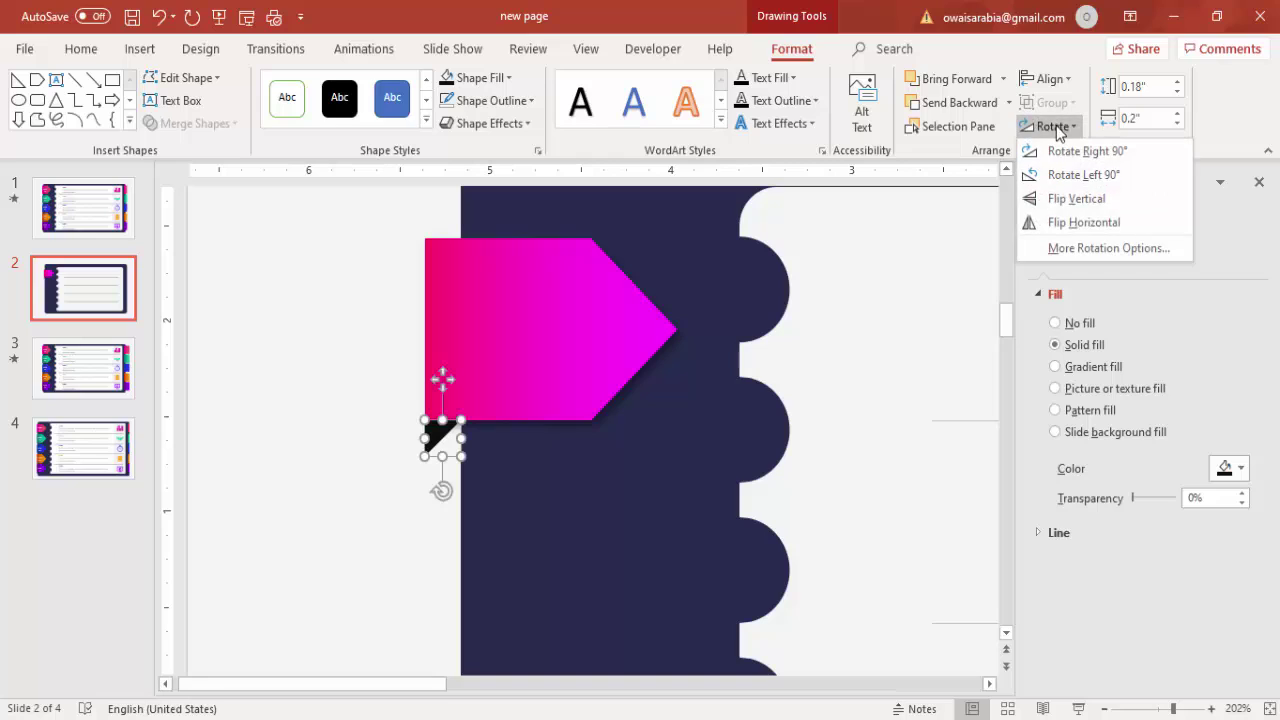
left_click(1079, 224)
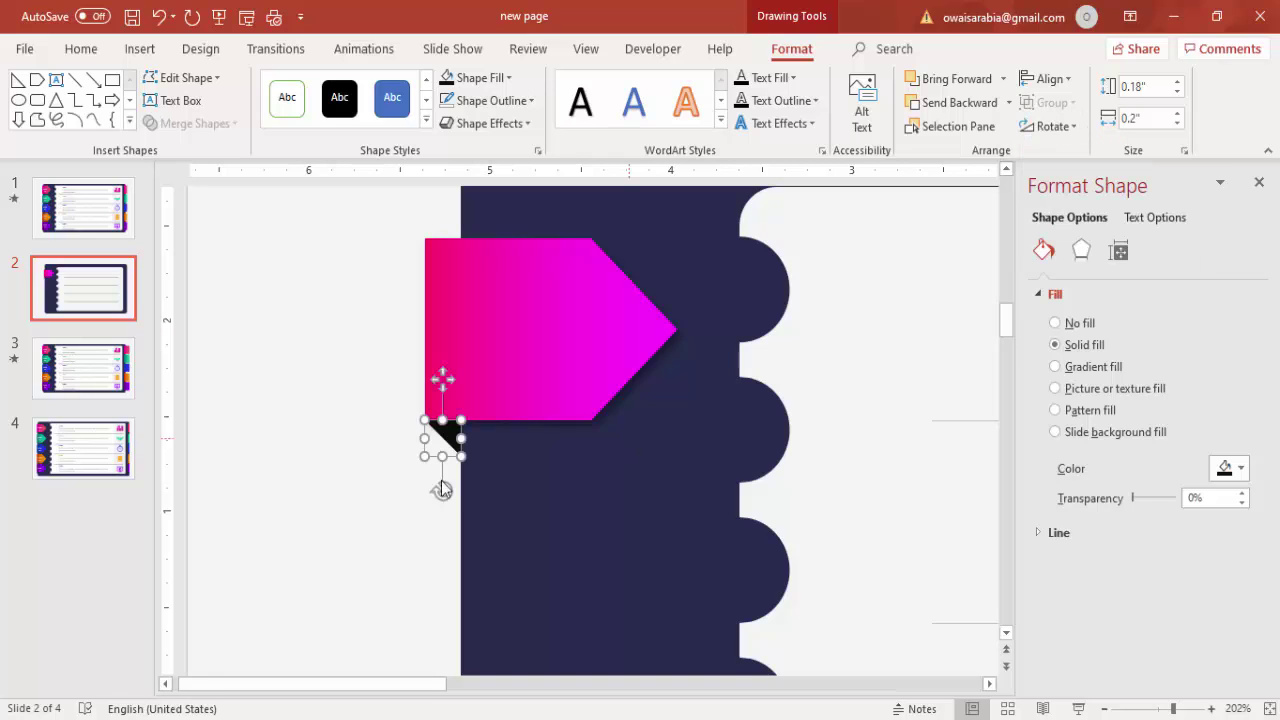
left_click_drag(440, 455, 440, 447)
left_click(429, 430)
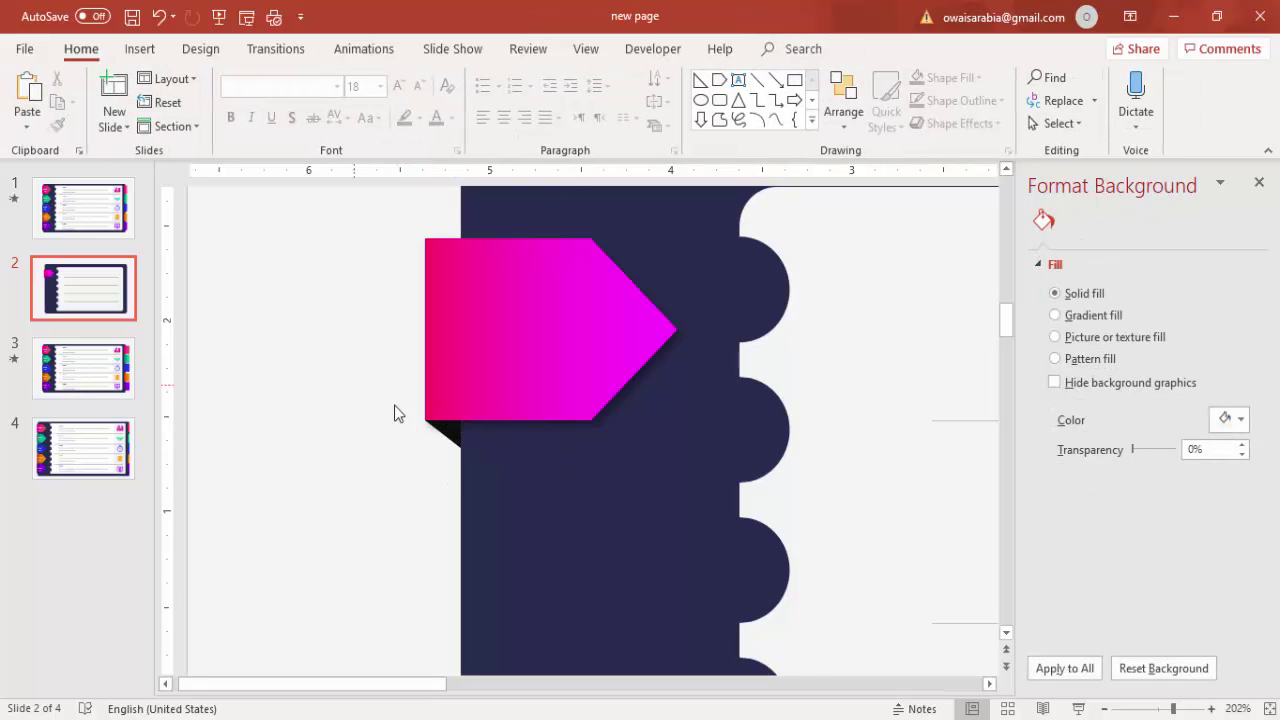
- Add a text box reading 'STEP 01' over the pink tab, widened to fit one line
left_click(150, 45)
left_click(741, 98)
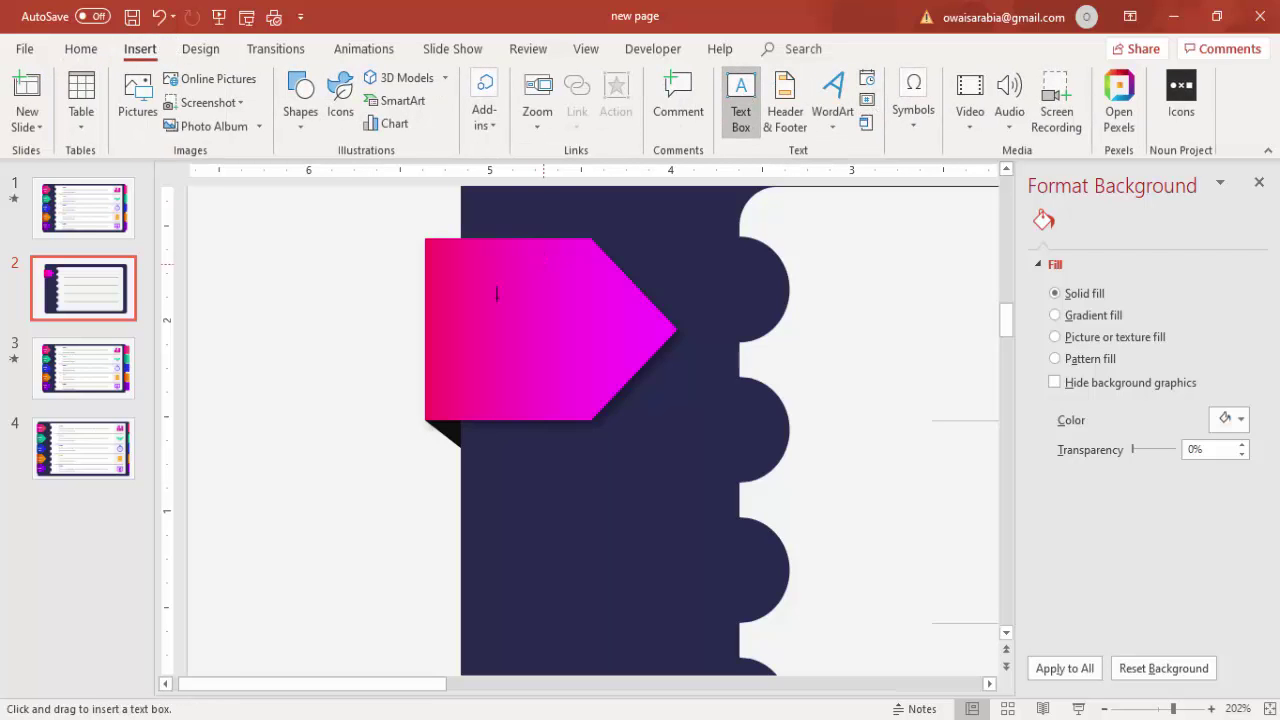
left_click_drag(458, 305, 623, 347)
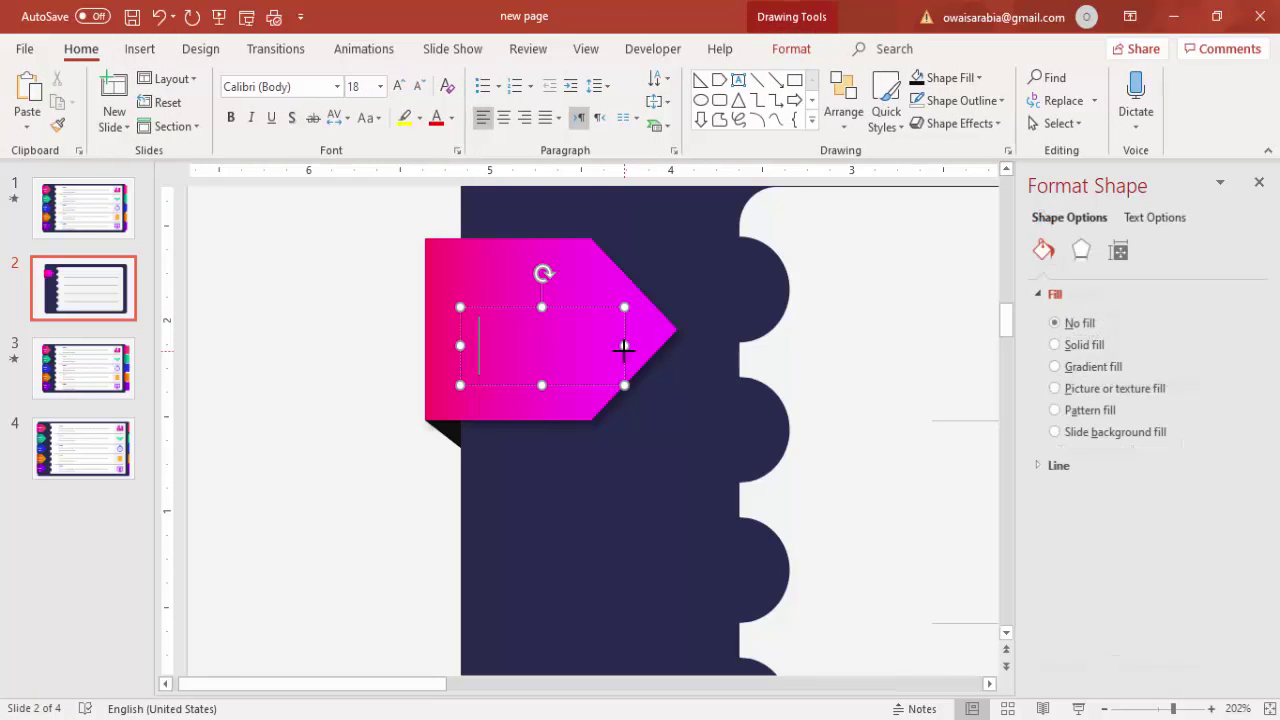
type("STPE")
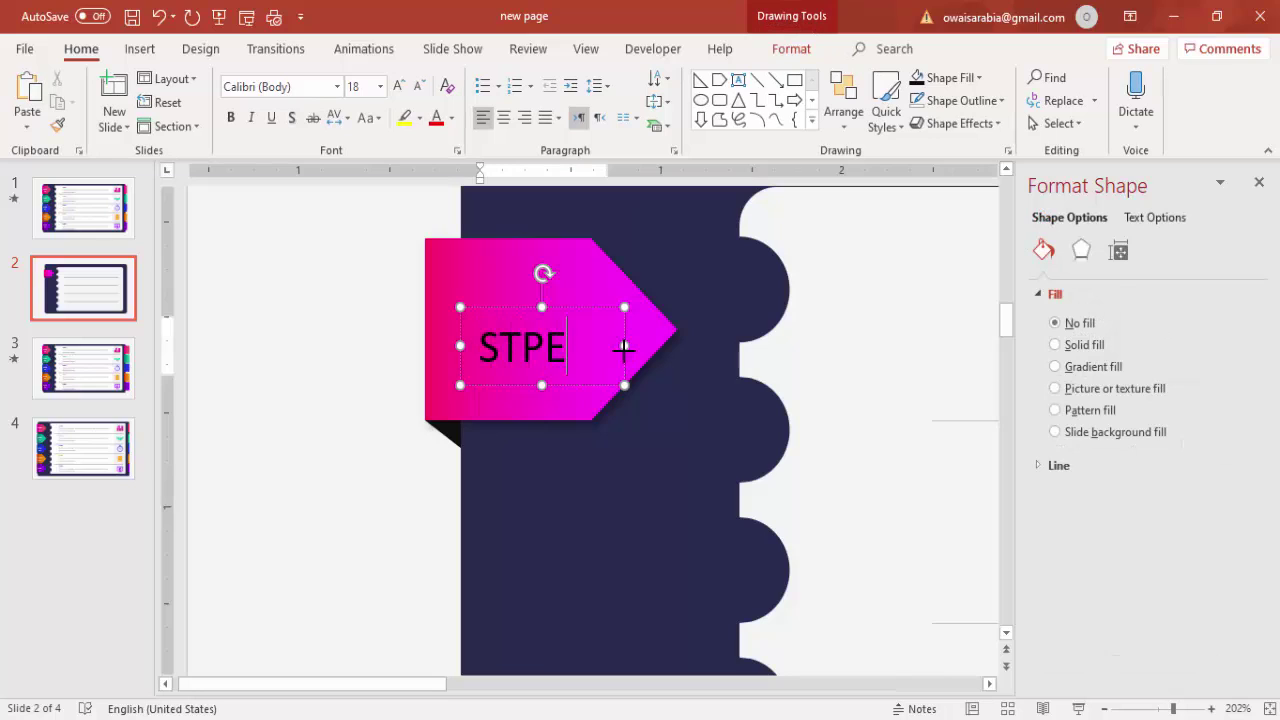
key("BackSpace")
key("BackSpace")
type("EP 01")
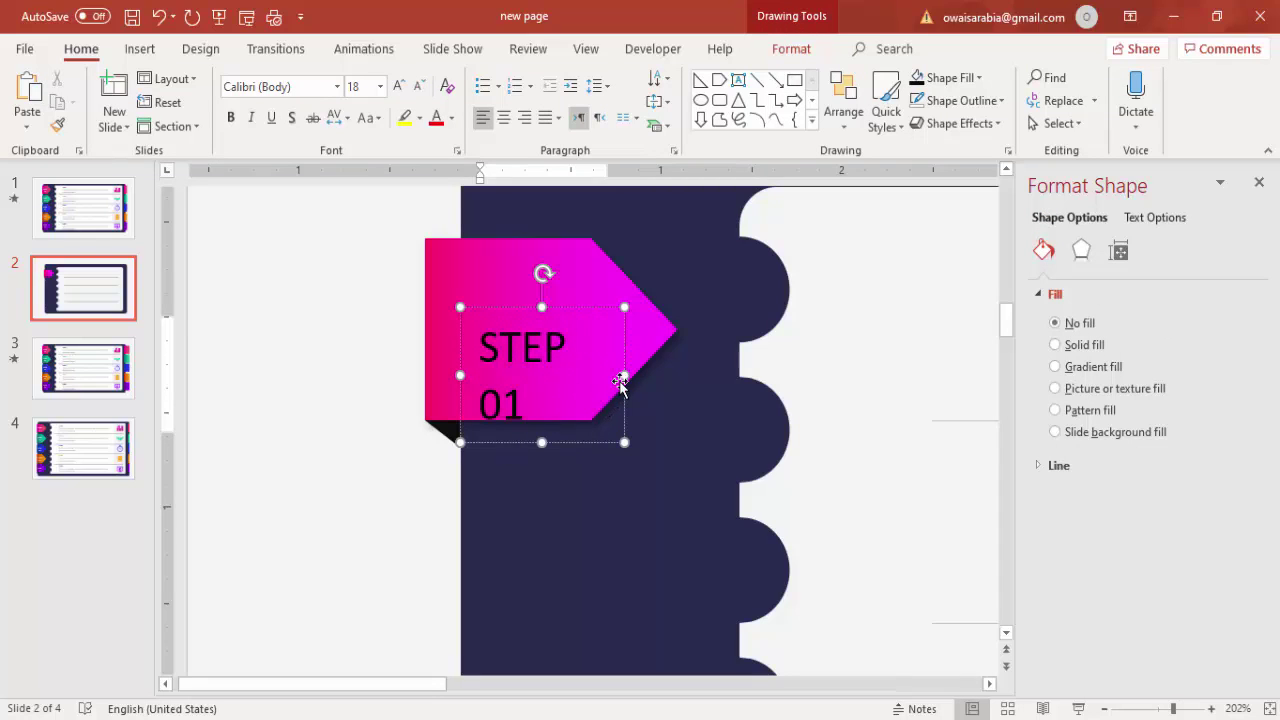
left_click_drag(624, 375, 653, 375)
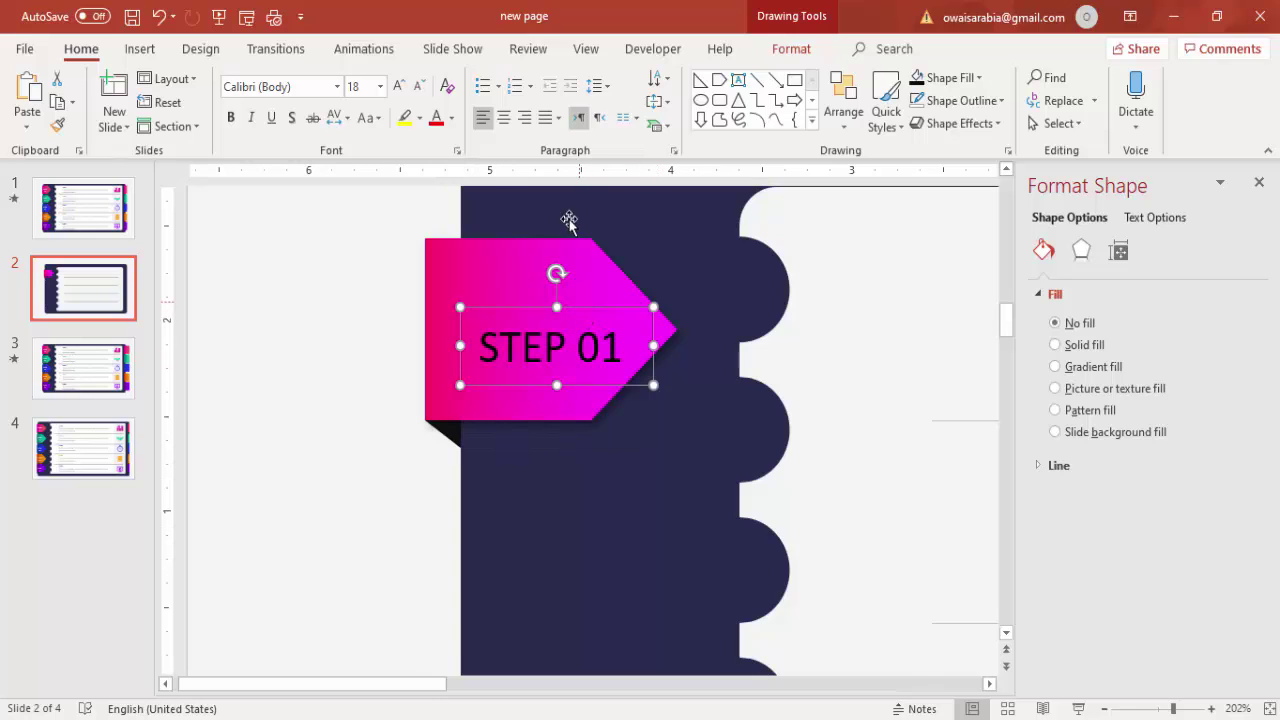
- Make the STEP 01 text centred, bold and white, and centre the label on the tab
left_click(504, 117)
left_click(230, 117)
left_click(449, 117)
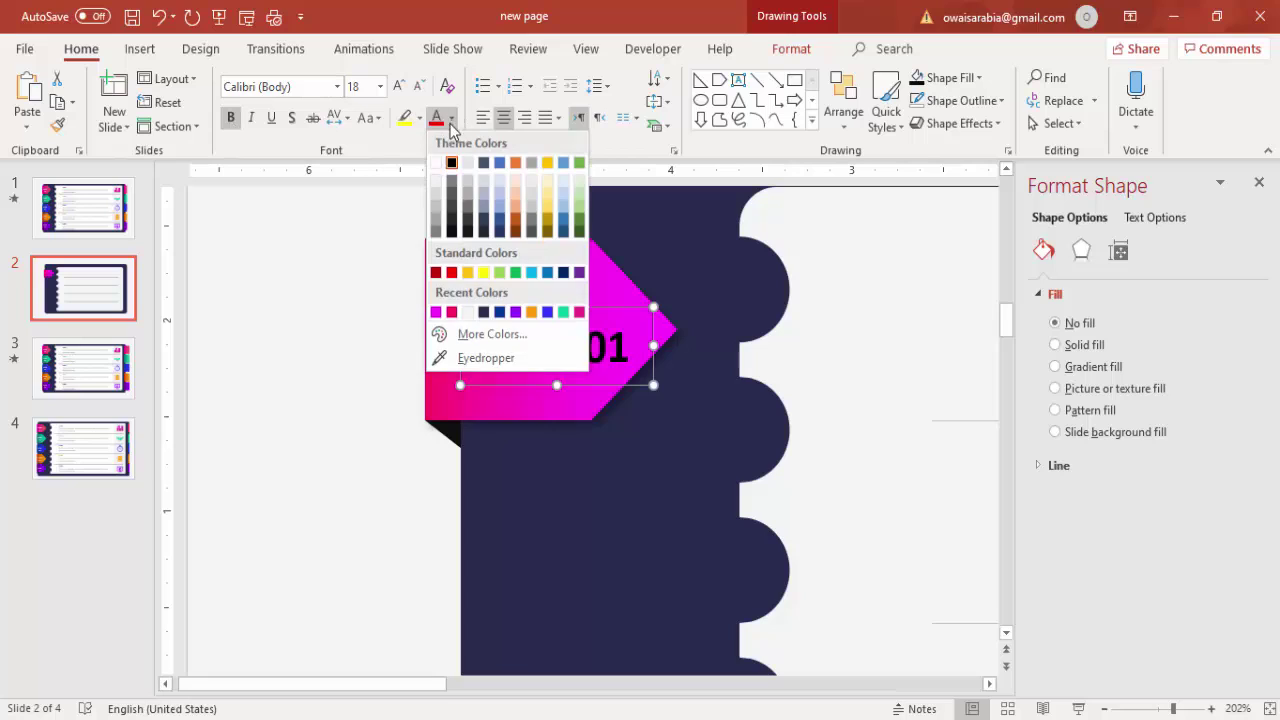
left_click(443, 163)
left_click_drag(584, 307, 570, 293)
left_click(1269, 706)
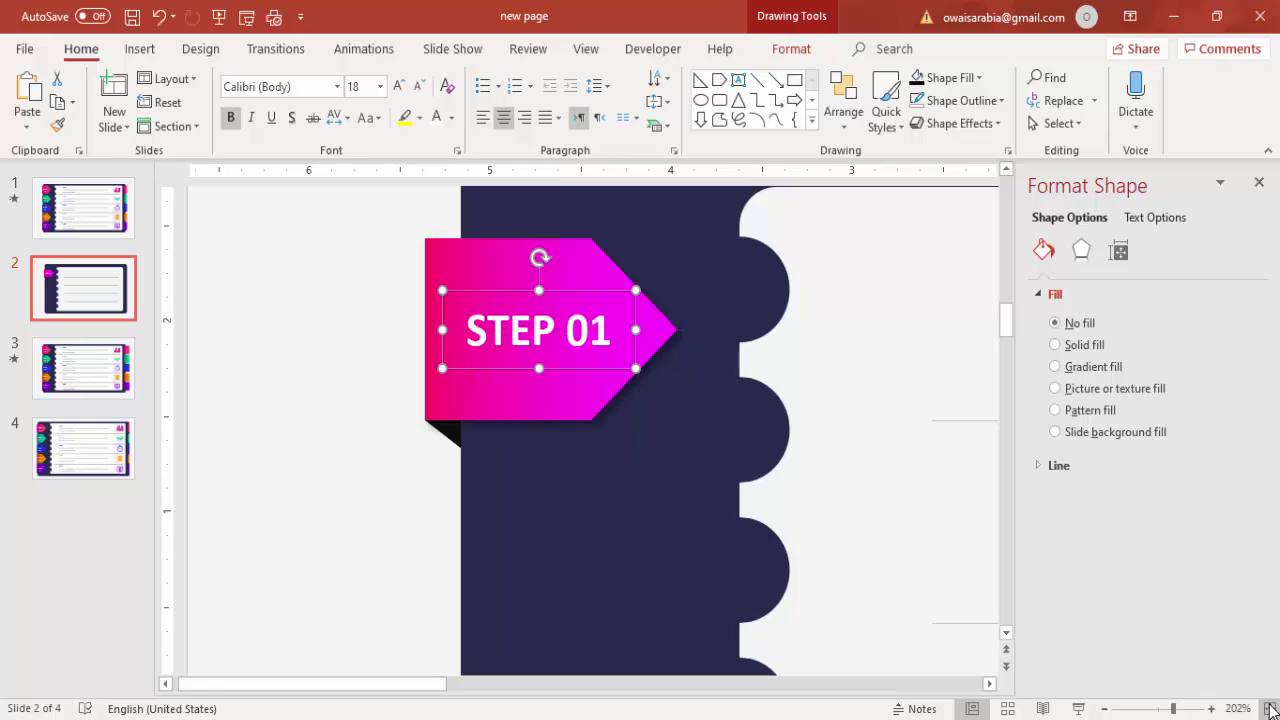
left_click(238, 256)
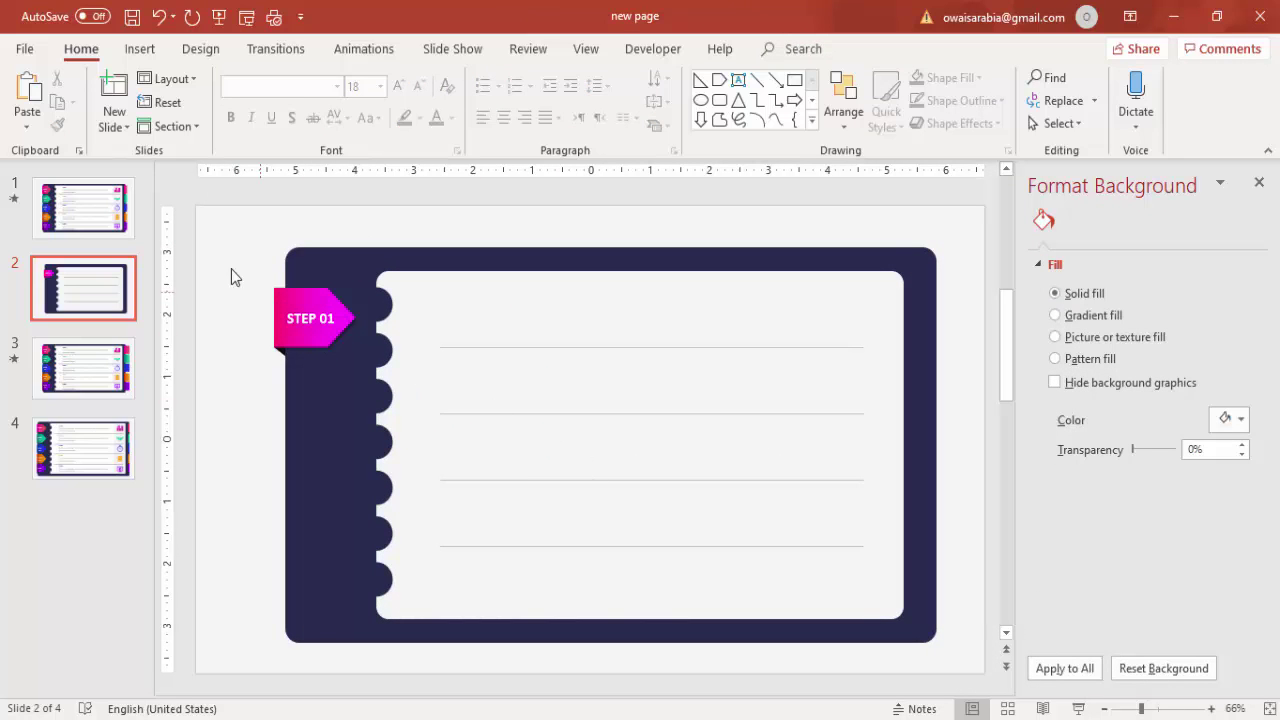
- Group the tab, triangle and label, then stack copies of the group down the frame
mouse_move(232, 269)
left_mouse_down()
mouse_move(357, 338)
mouse_move(390, 386)
left_mouse_up()
key("ctrl+g")
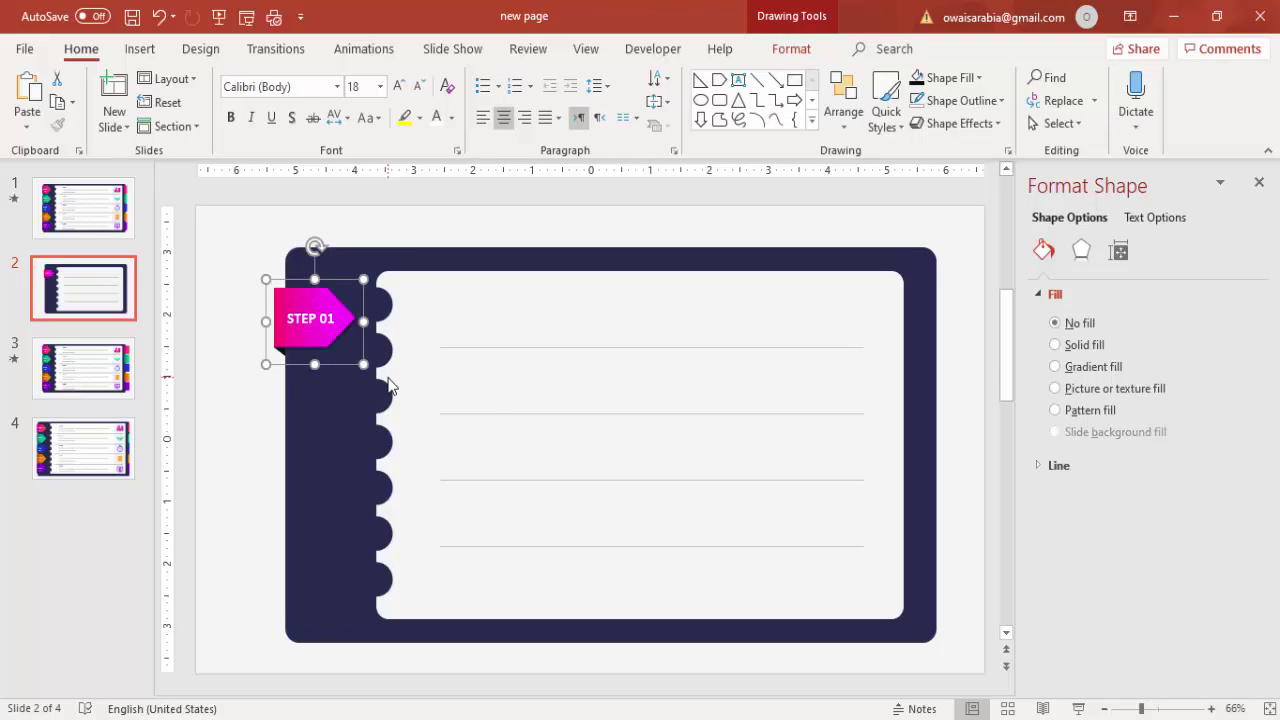
left_click_drag(320, 322, 326, 369)
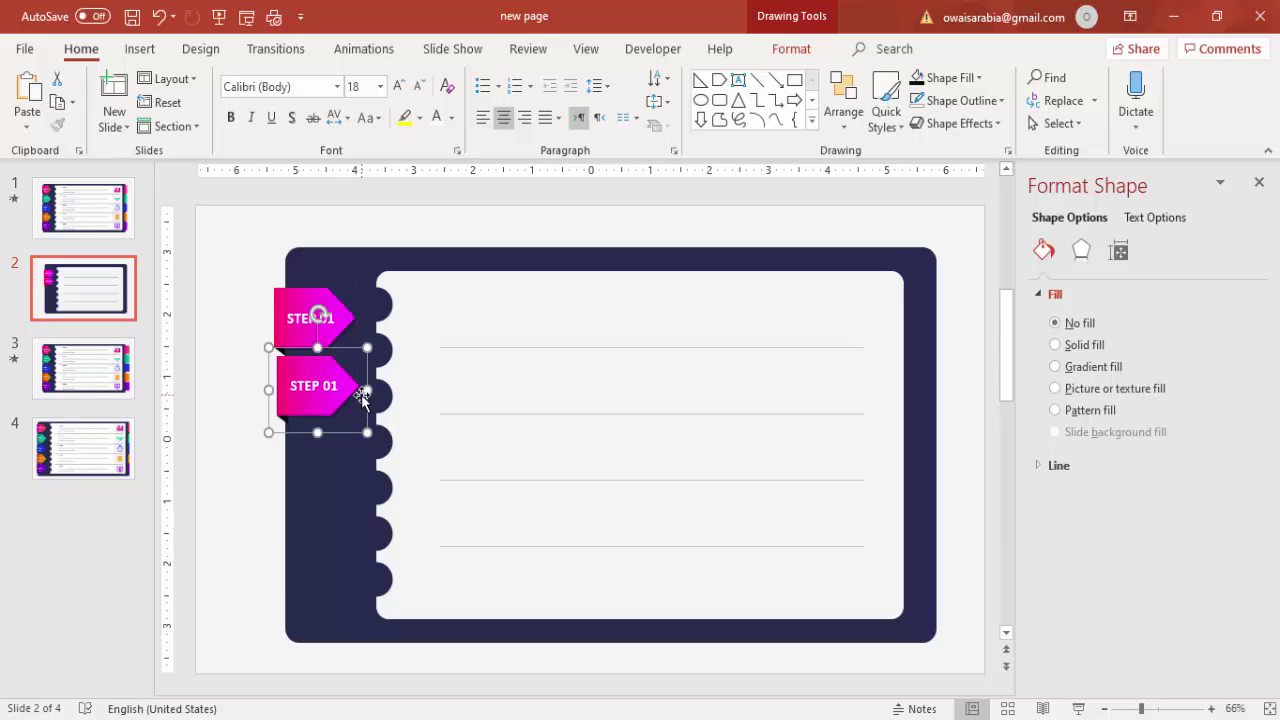
key("ctrl+d")
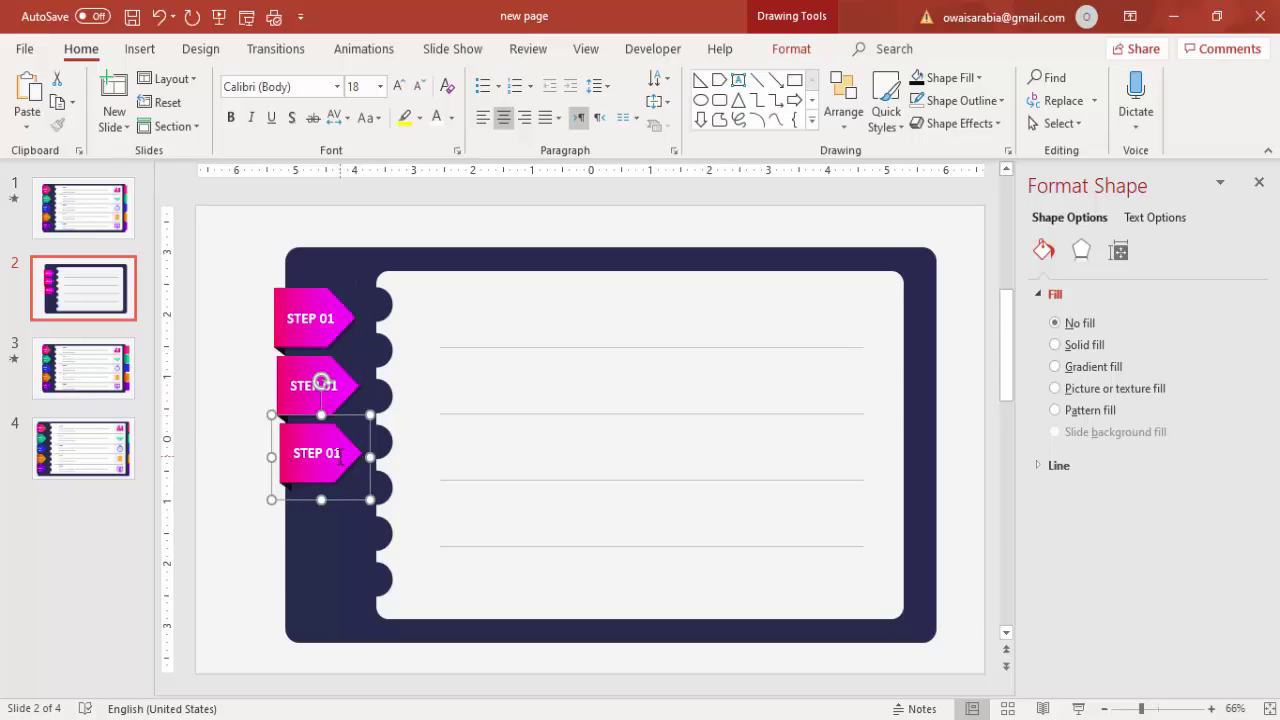
key("ctrl+d")
key("ctrl+d")
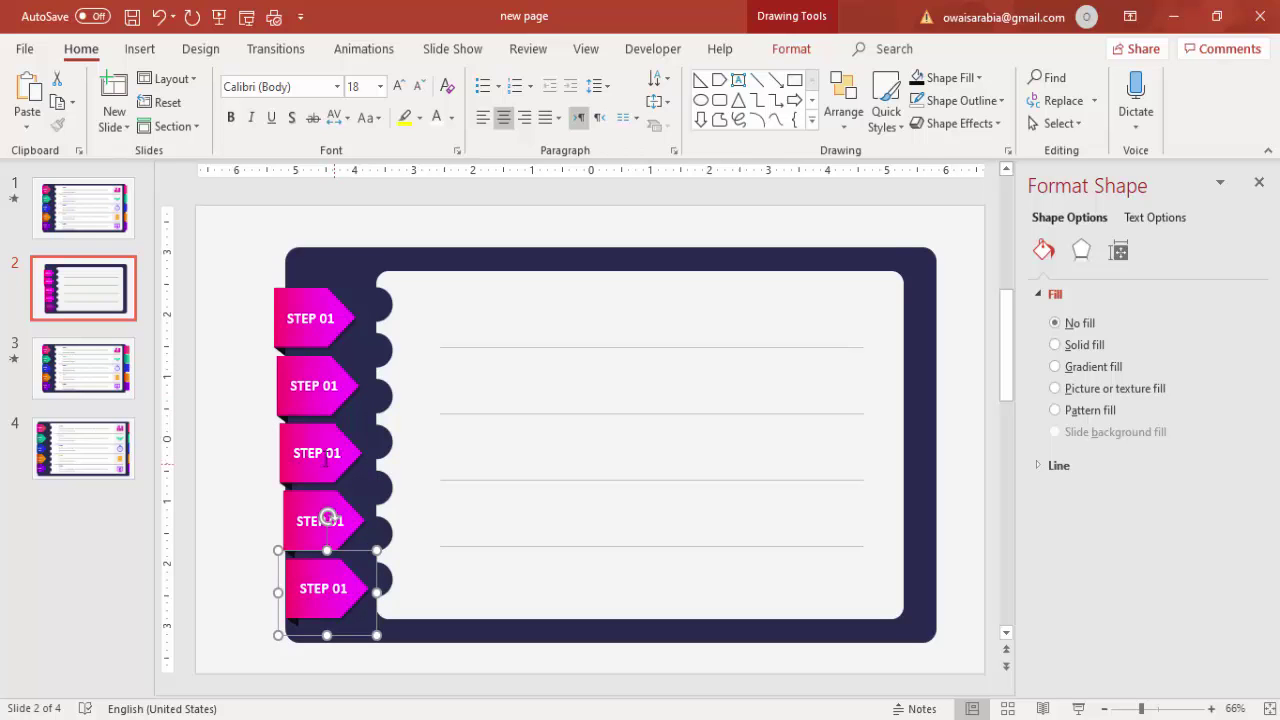
- Align the five STEP tabs along their left edges
left_click_drag(233, 266, 388, 666)
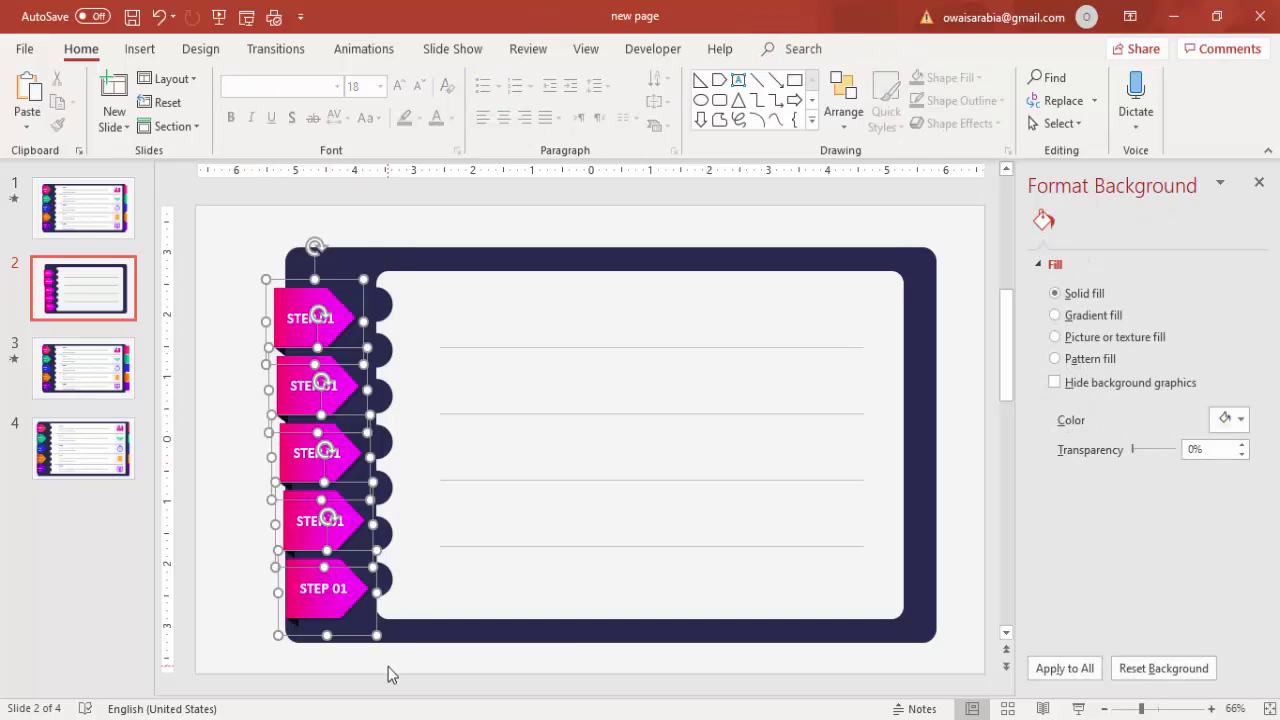
left_click(805, 48)
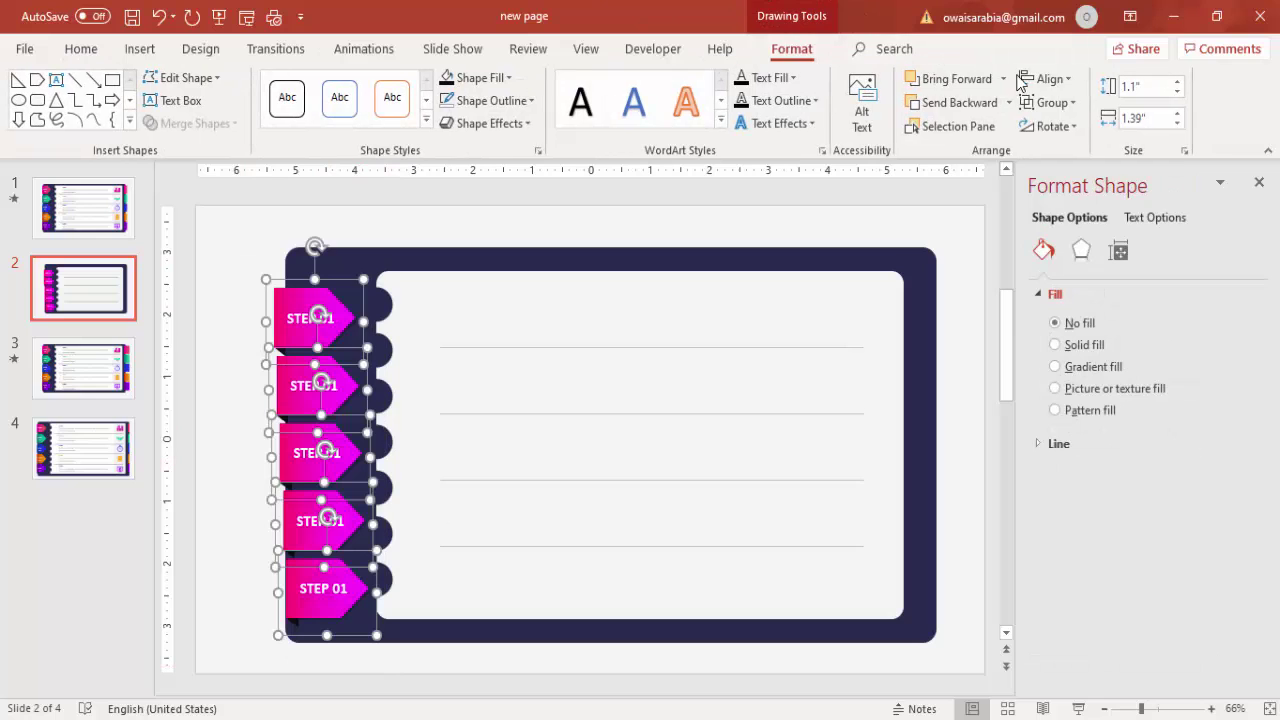
left_click(1042, 79)
left_click(1068, 104)
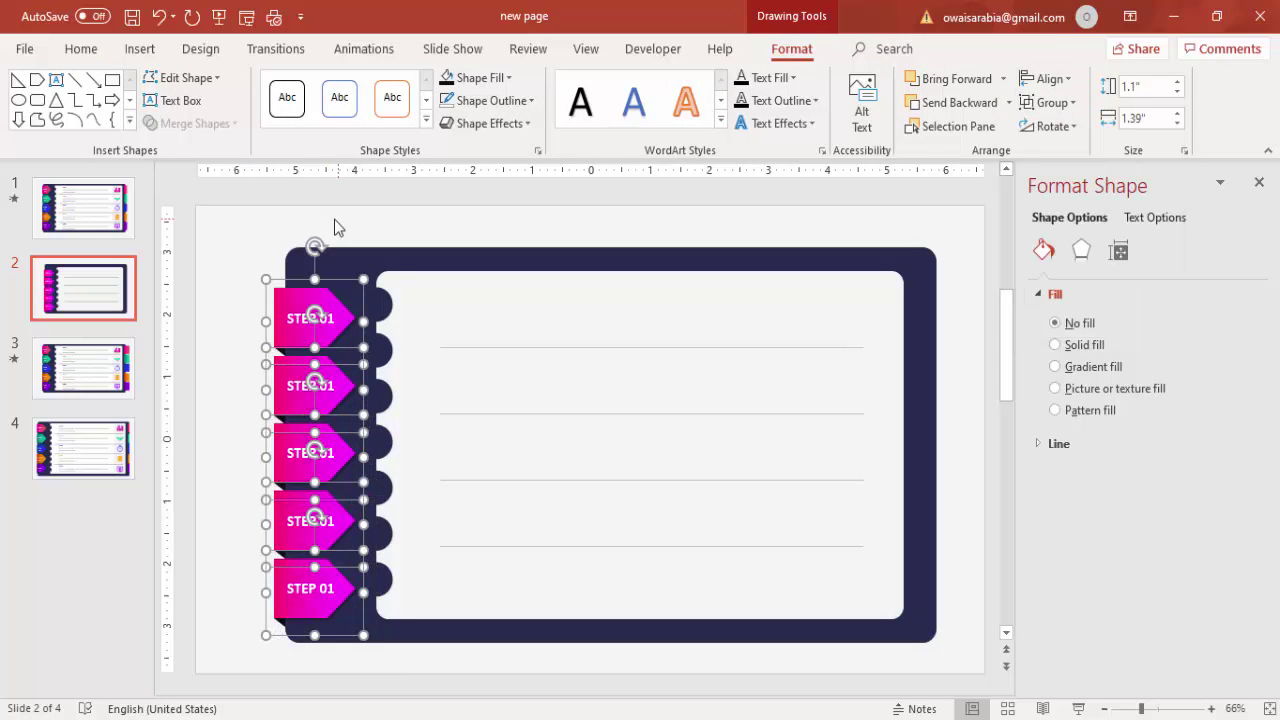
left_click(190, 236)
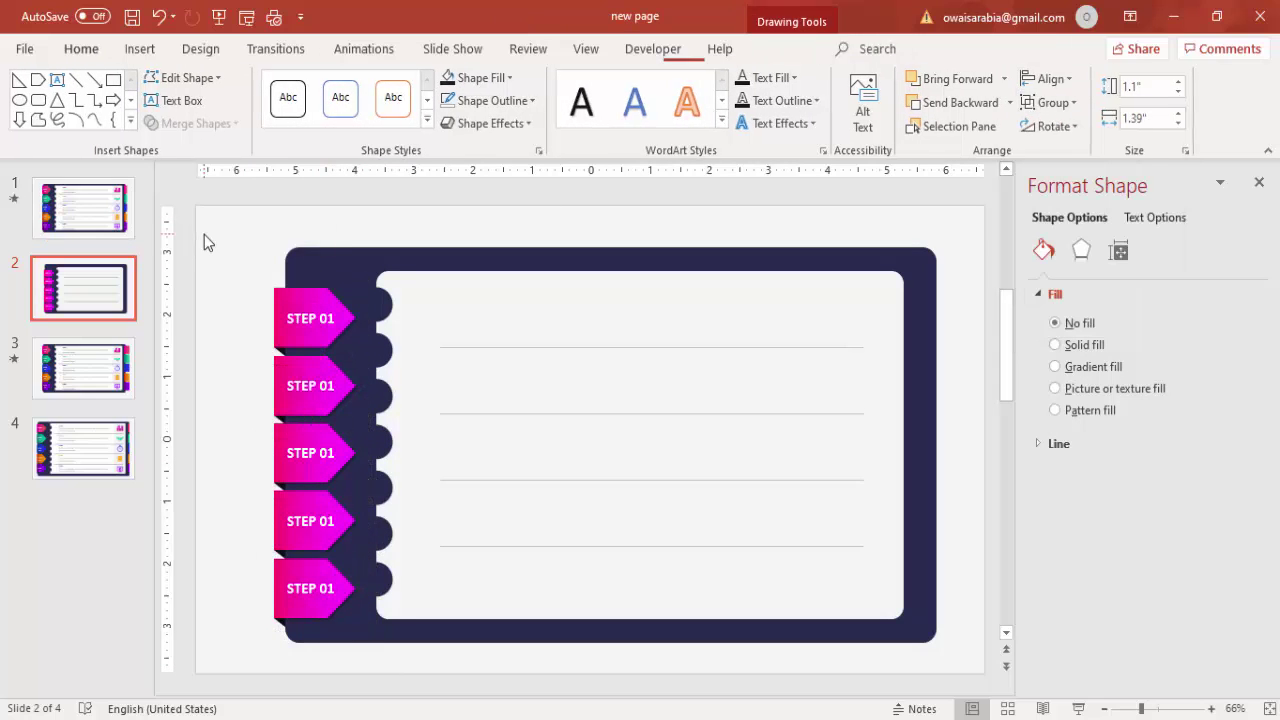
- Renumber the copied labels to STEP 02, STEP 03, STEP 04 and STEP 05
left_click(332, 390)
key("BackSpace")
type("2")
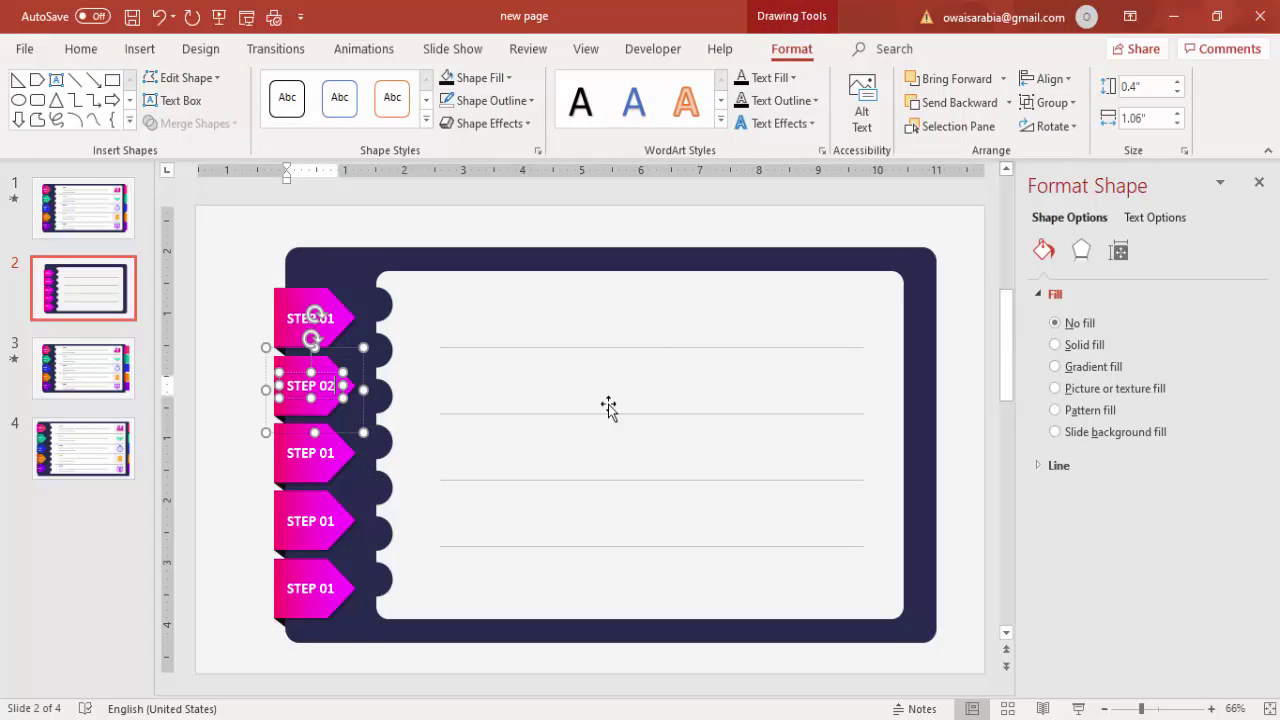
left_click(331, 453)
key("BackSpace")
type("3")
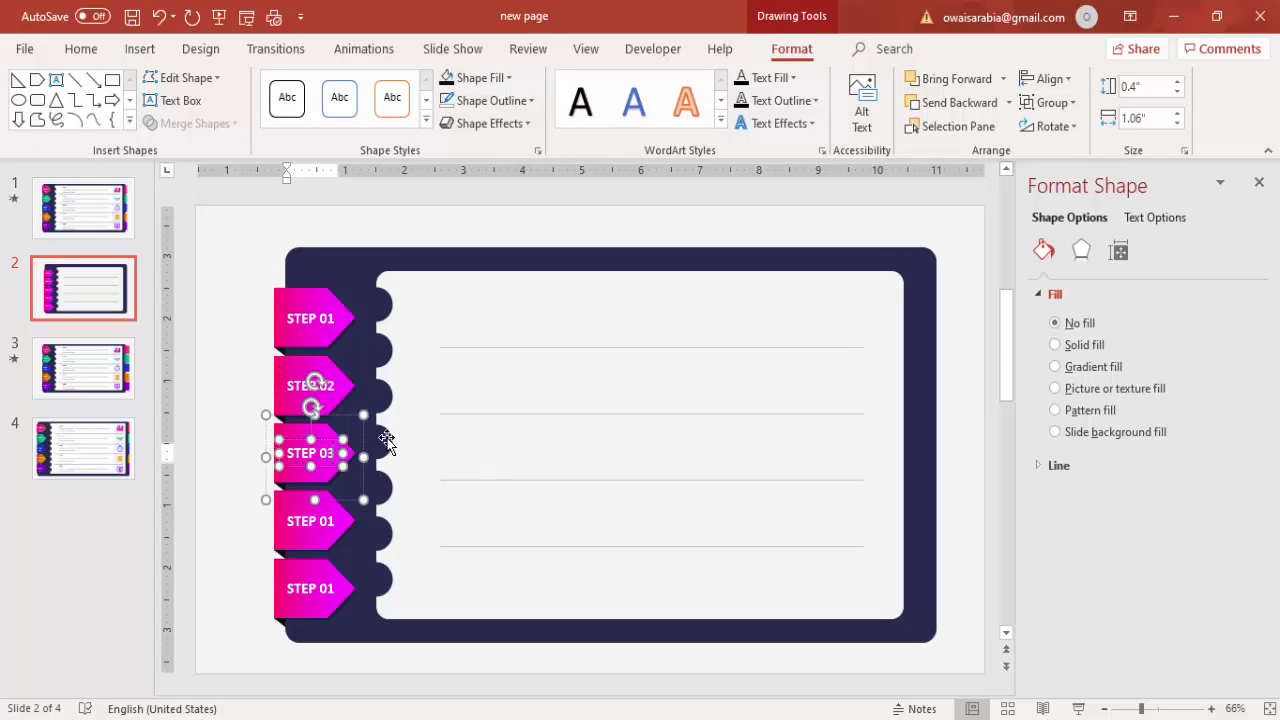
left_click(336, 521)
key("BackSpace")
type("4")
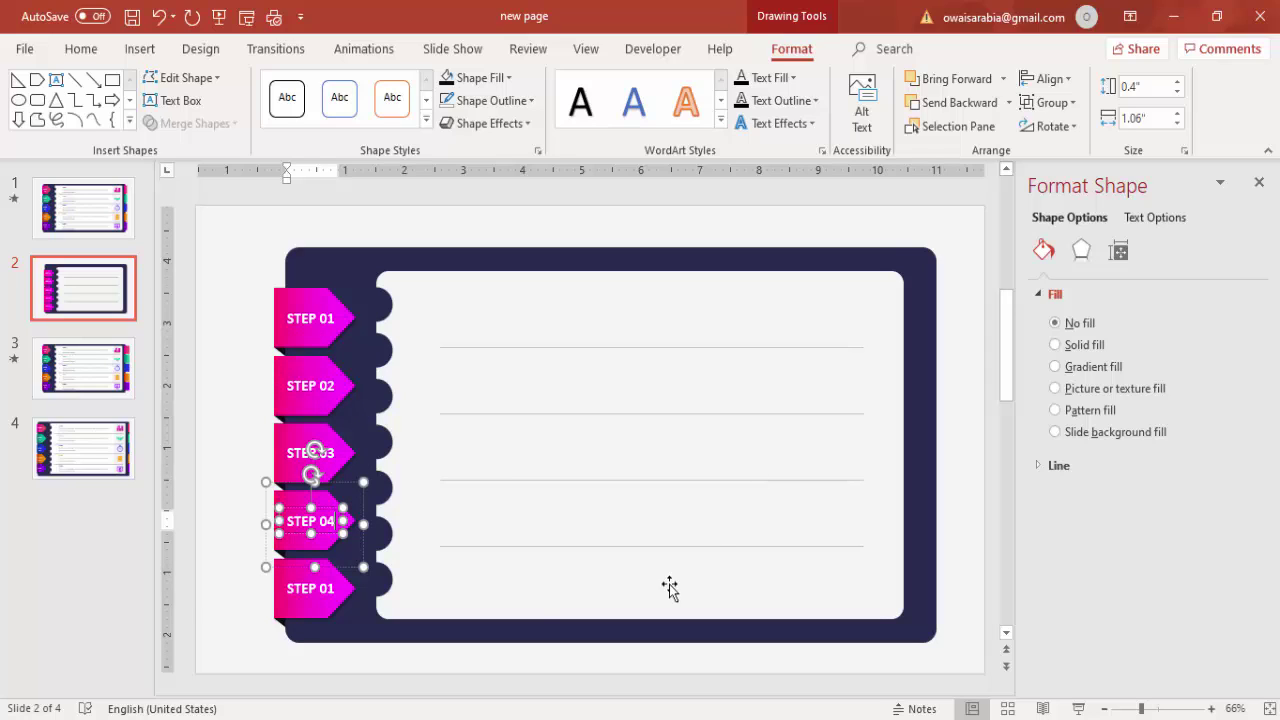
left_click(336, 594)
key("BackSpace")
type("5")
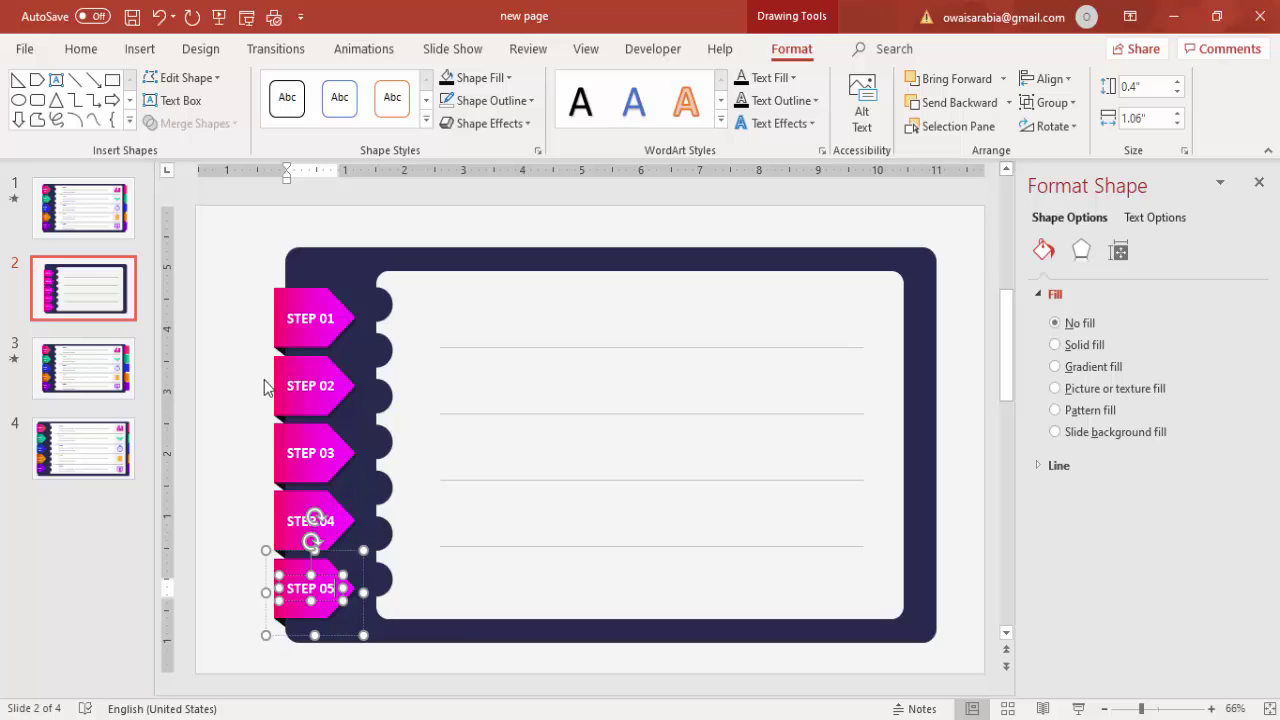
left_click(225, 472)
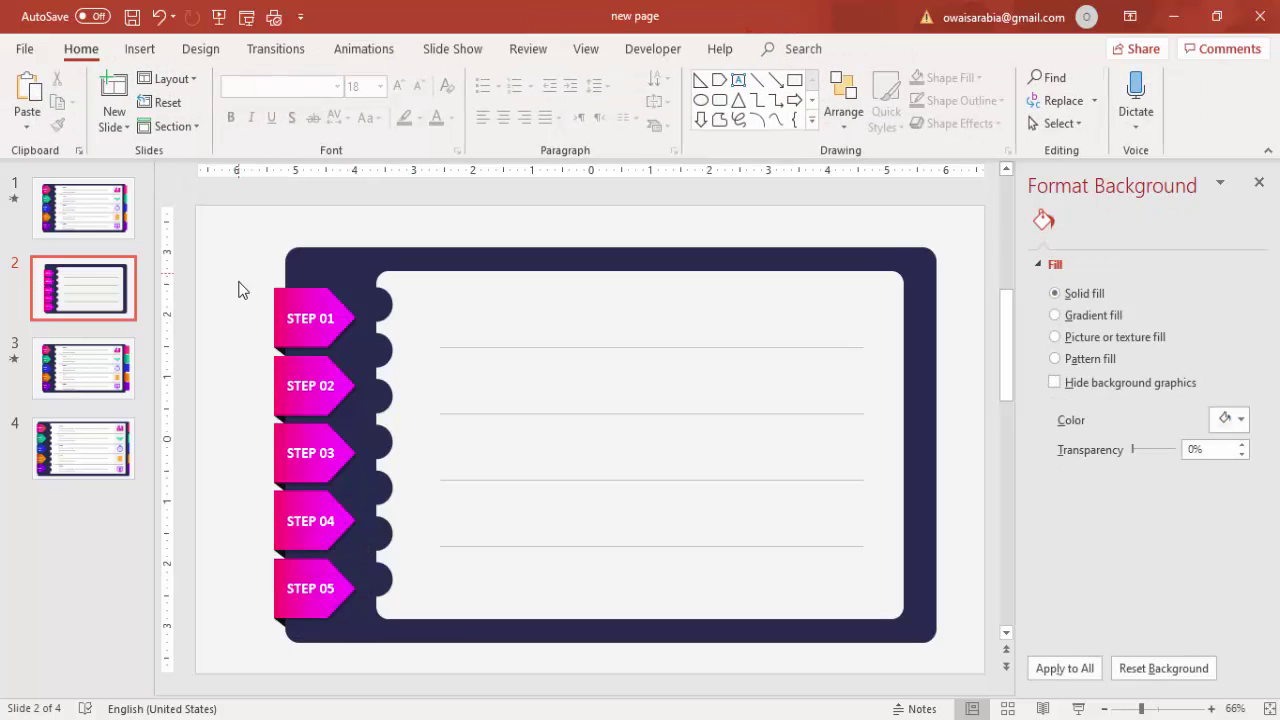
- Nudge each of the five STEP tabs up slightly
left_click(322, 310)
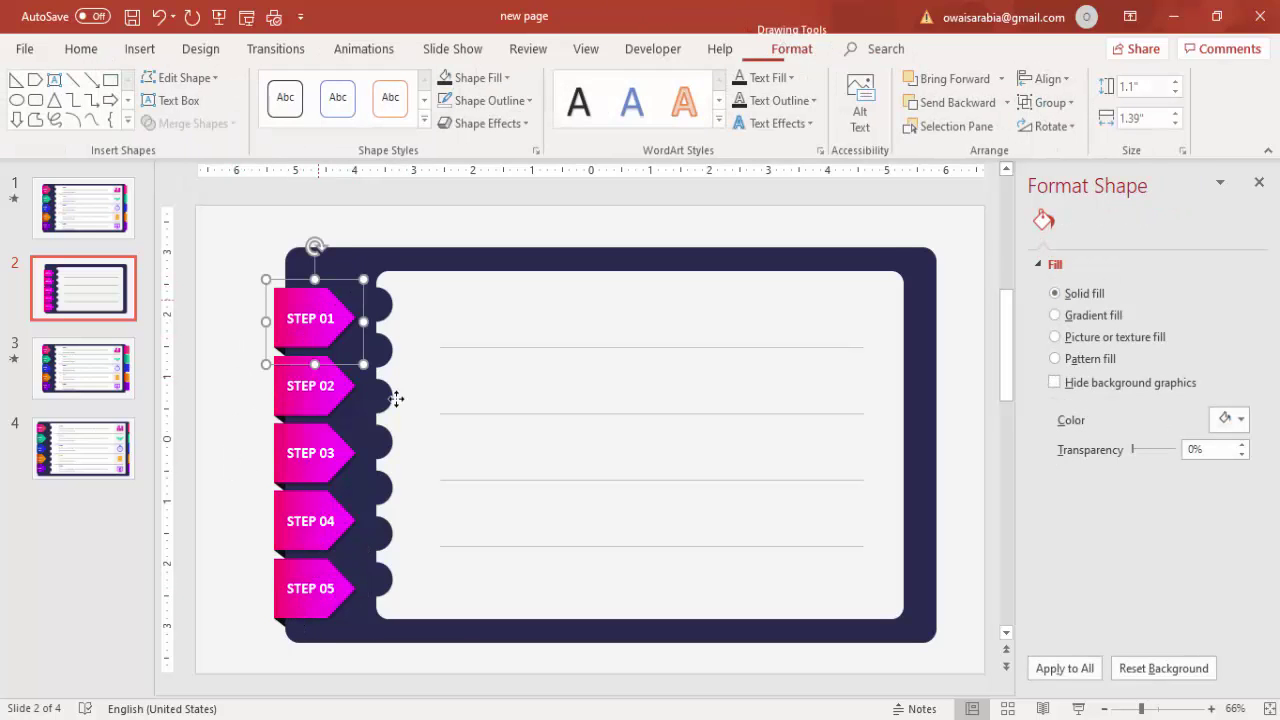
key("Up")
key("Up")
key("Up")
key("Up")
key("Up")
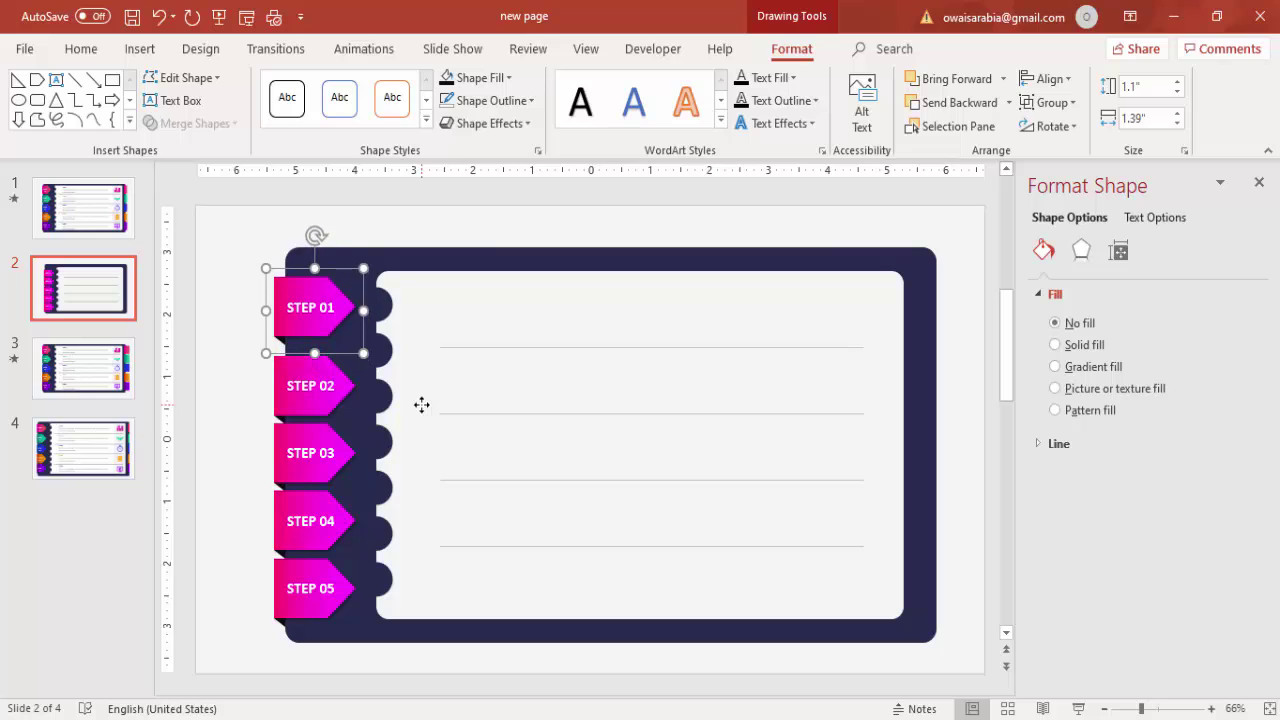
left_click(345, 380)
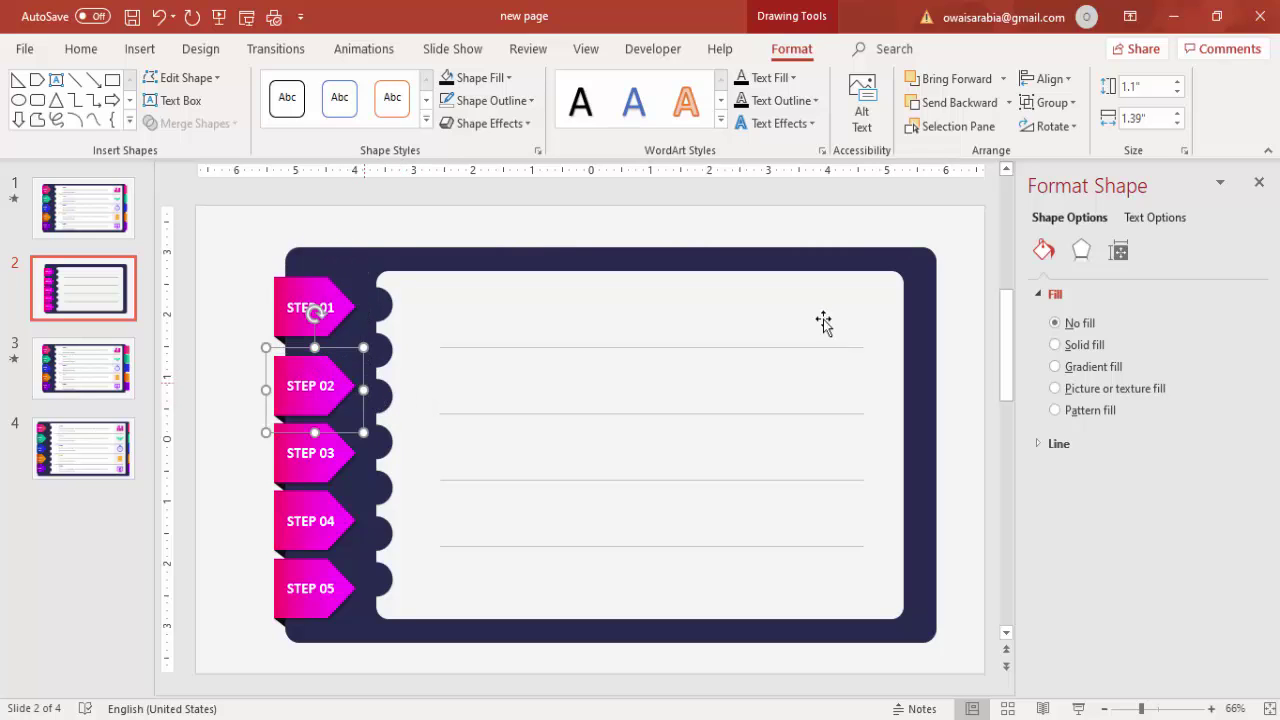
key("Up")
key("Up")
key("Up")
key("Up")
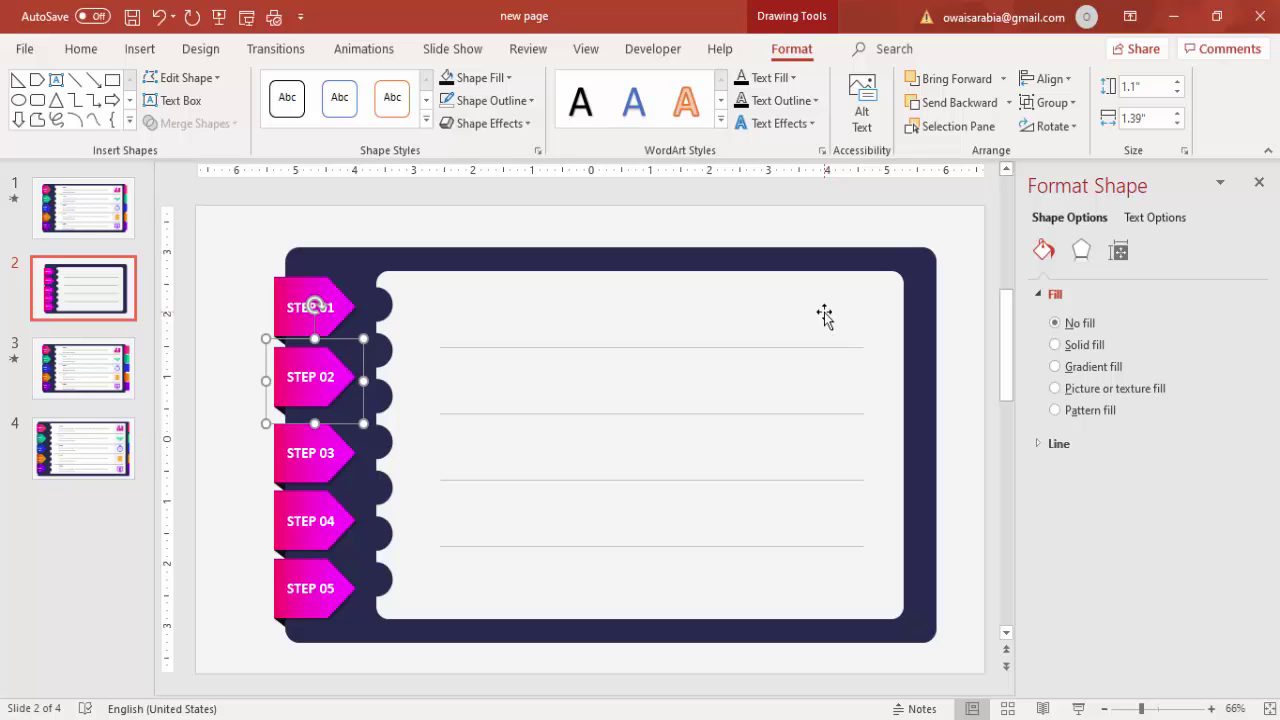
left_click(315, 480)
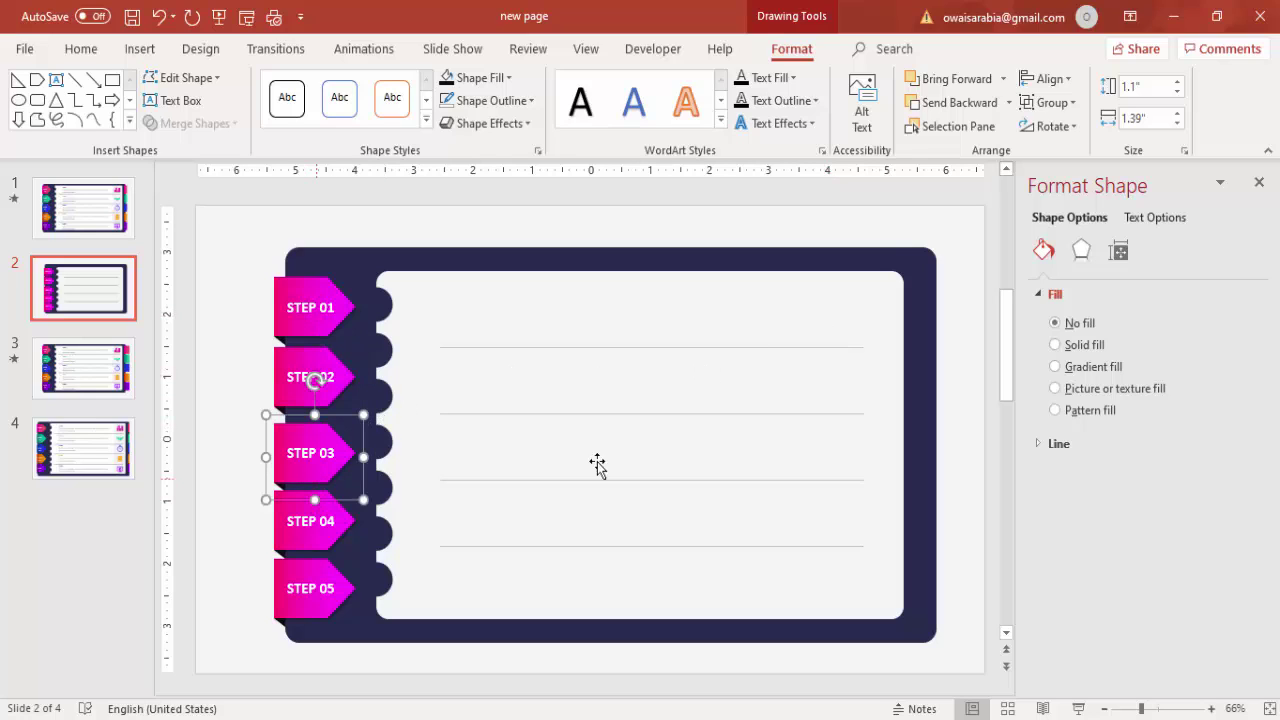
key("Up")
key("Up")
key("Up")
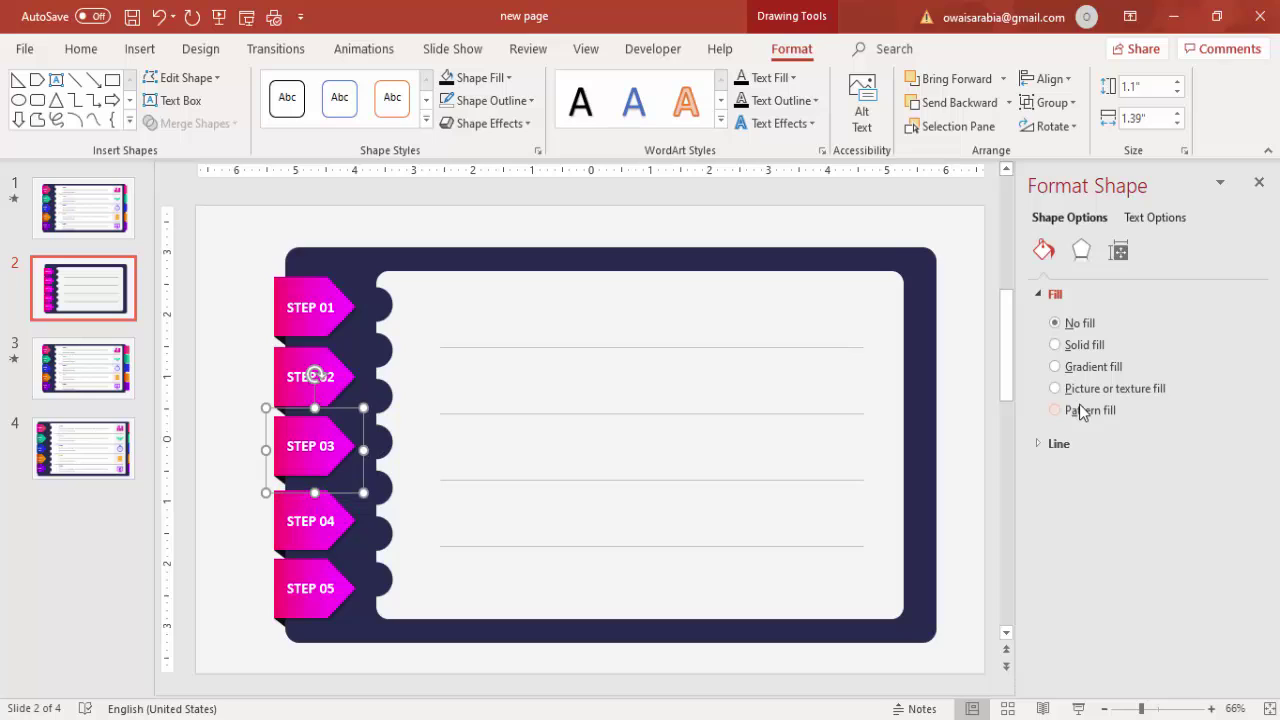
left_click(352, 519)
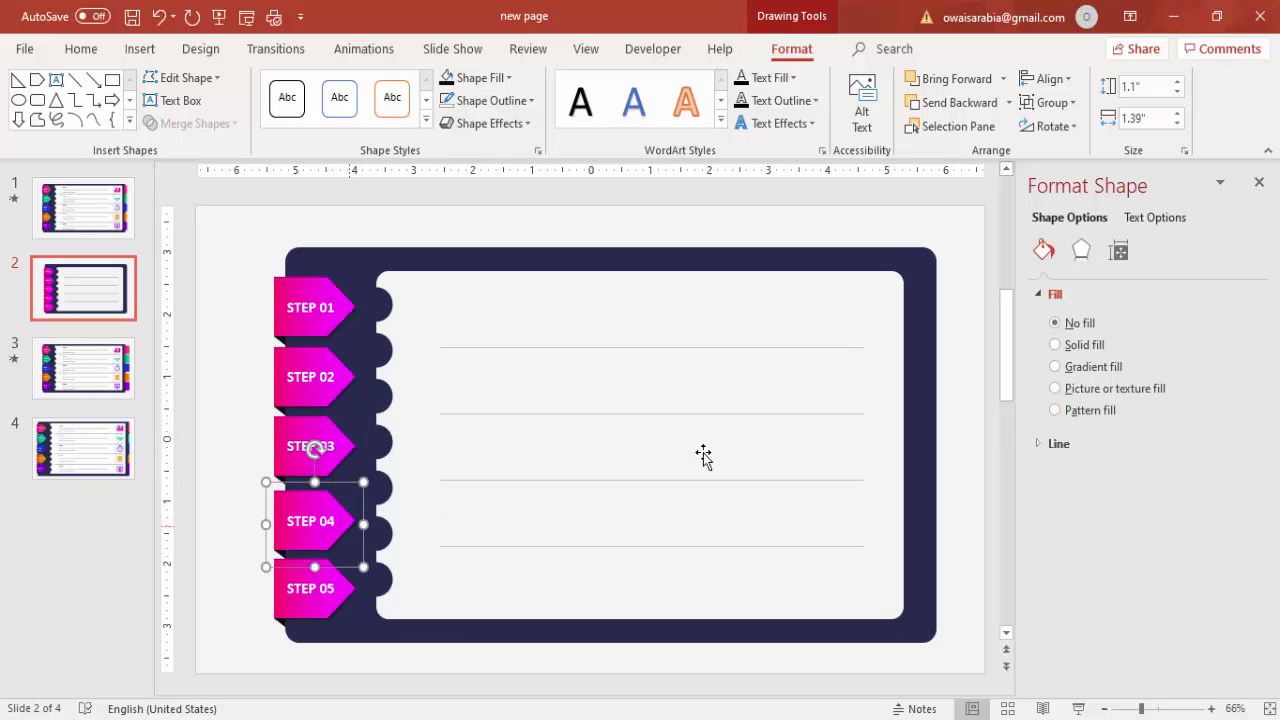
key("Up")
key("Up")
key("Up")
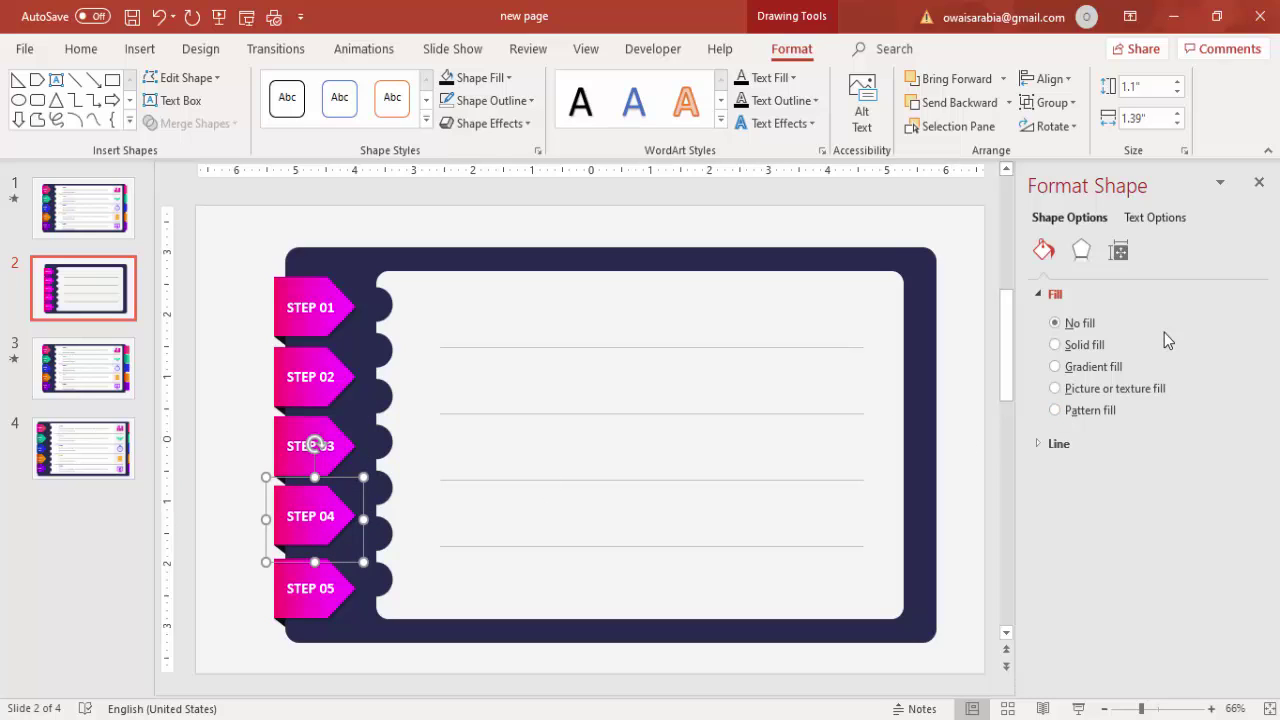
left_click(283, 576)
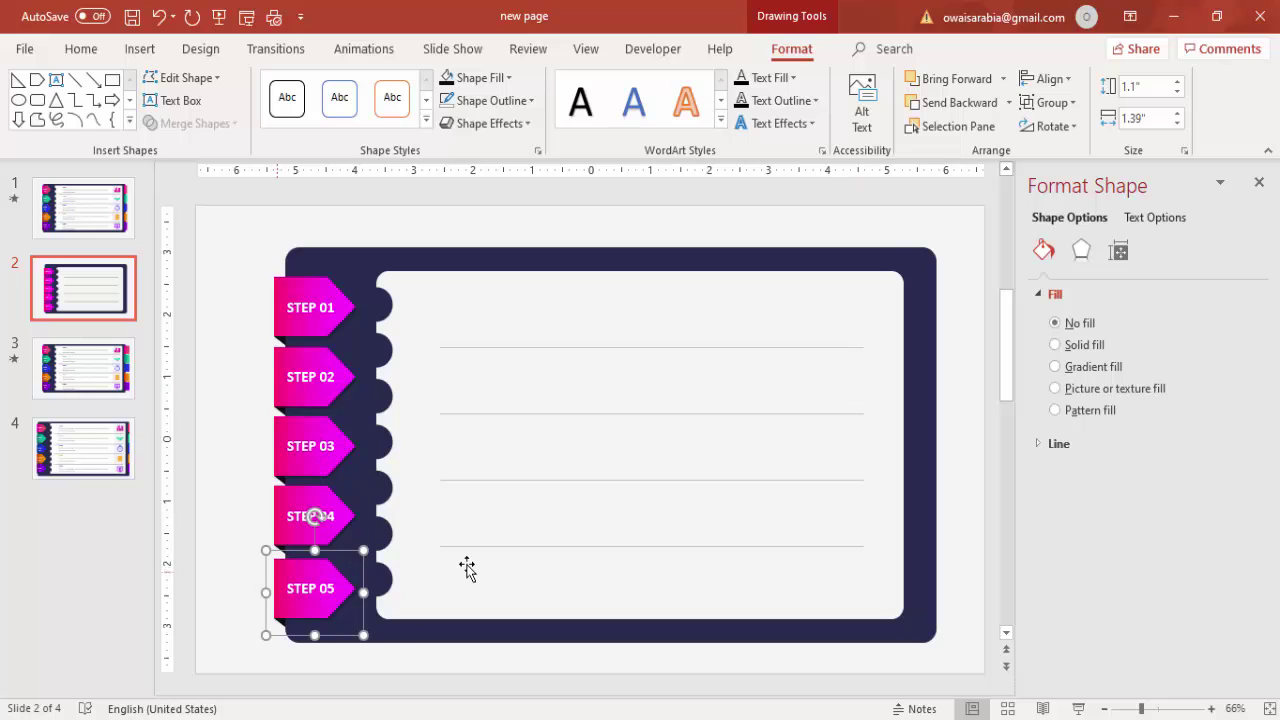
key("Up")
key("Up")
key("Up")
key("Up")
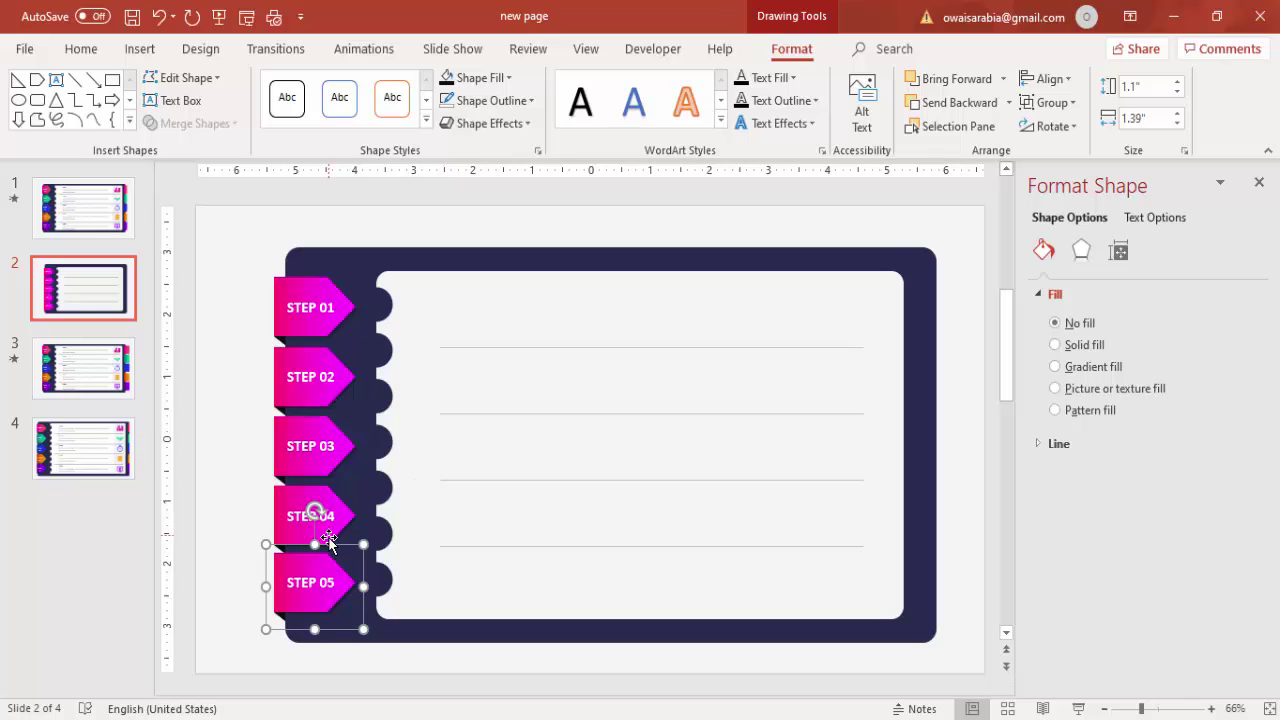
- Distribute all five tabs evenly top to bottom and nudge them up a little more
left_click(314, 512, "shift")
left_click(314, 445, "shift")
left_click(314, 378, "shift")
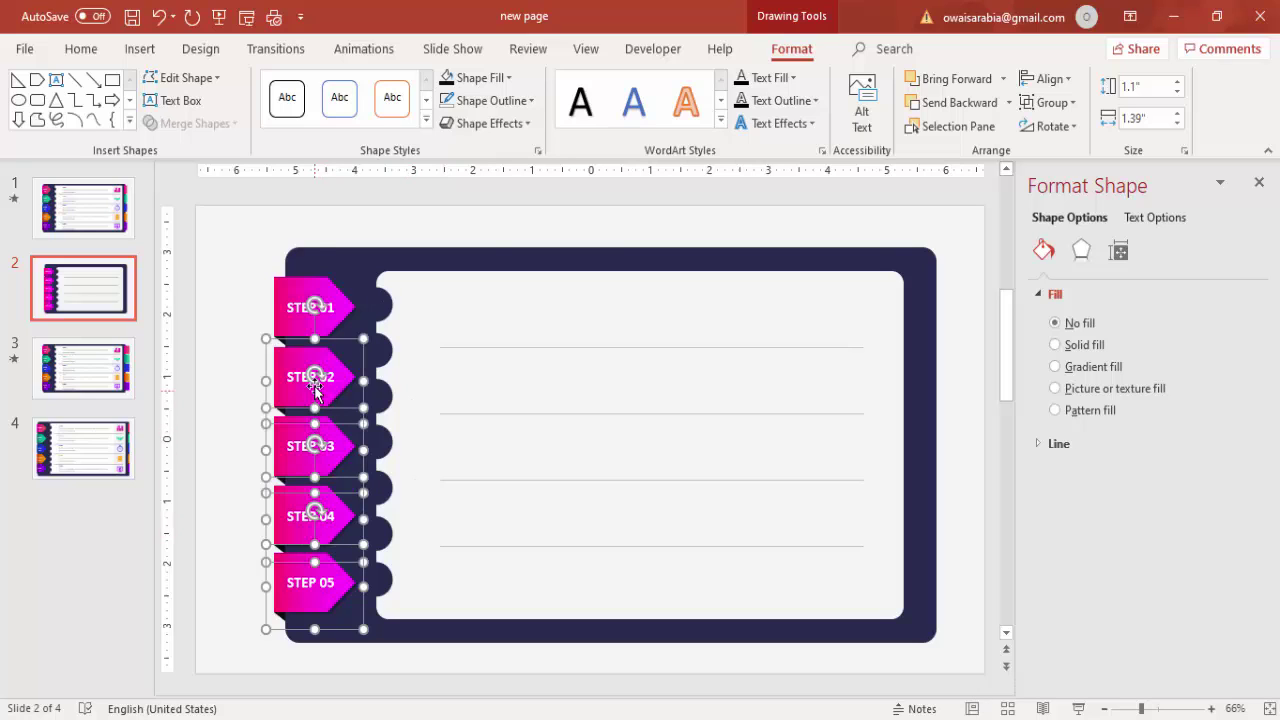
left_click(314, 283, "shift")
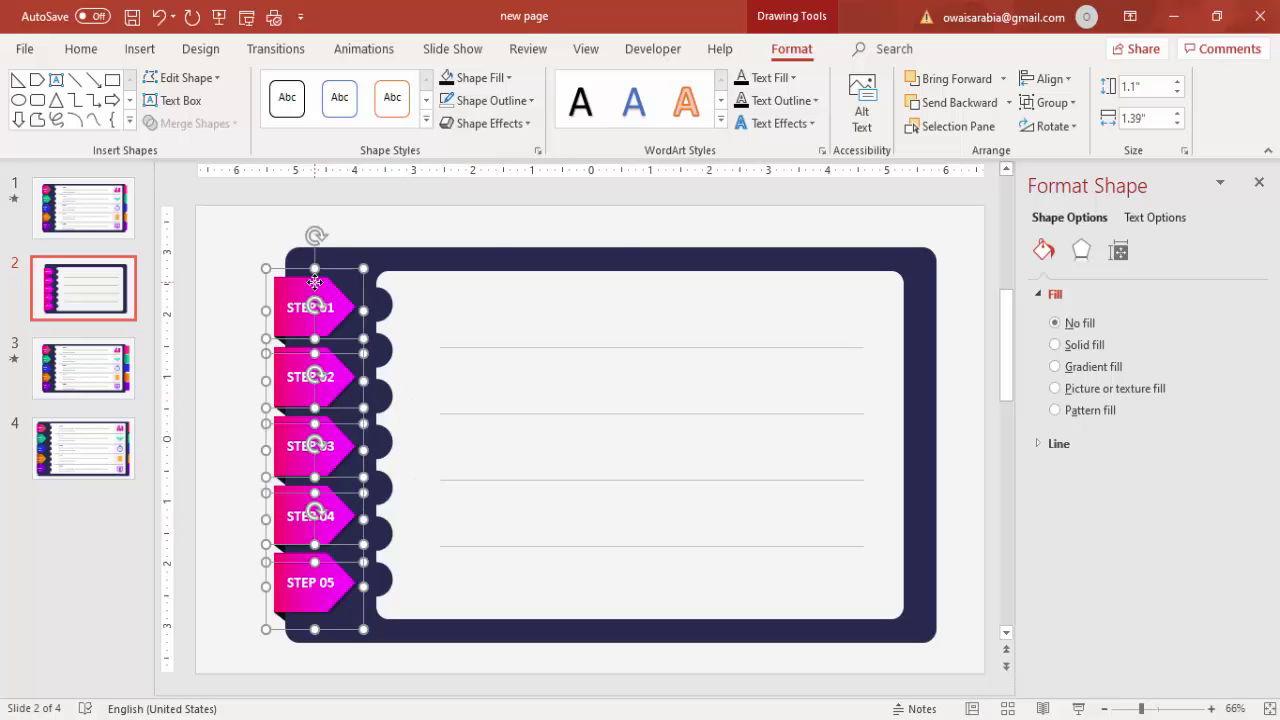
left_click(1045, 78)
left_click(1126, 273)
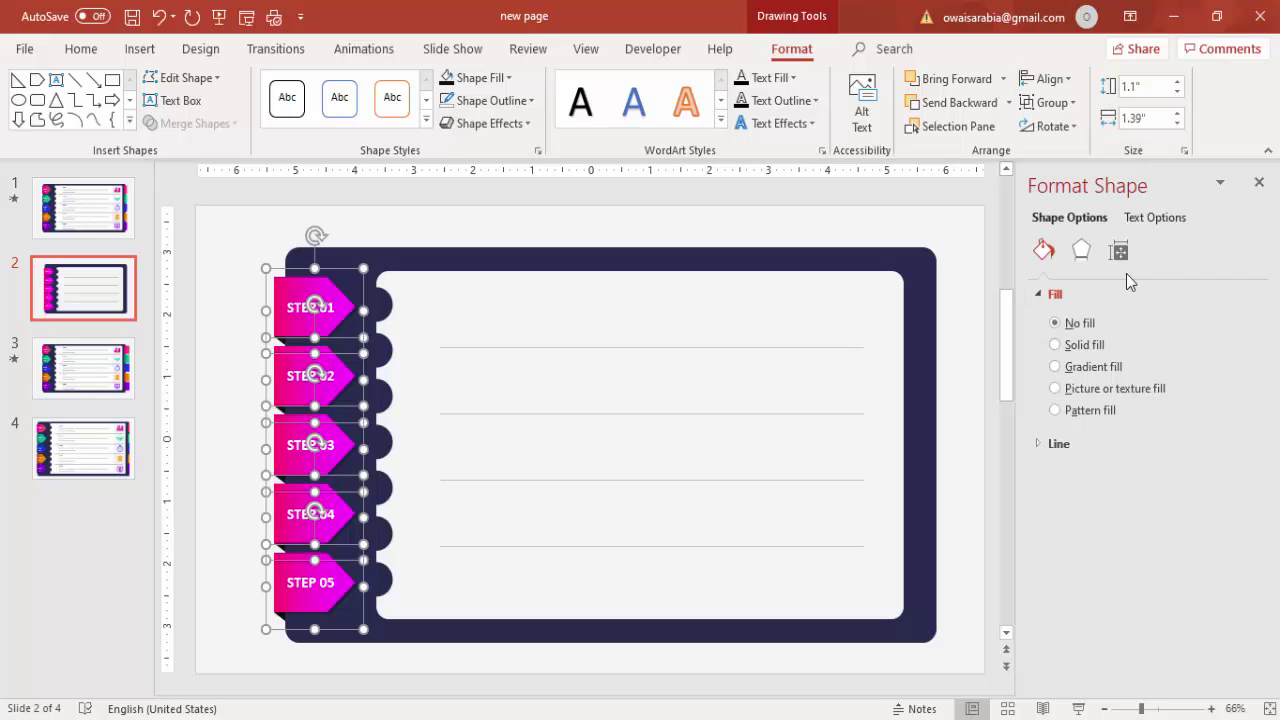
key("ctrl+Up")
key("ctrl+Up")
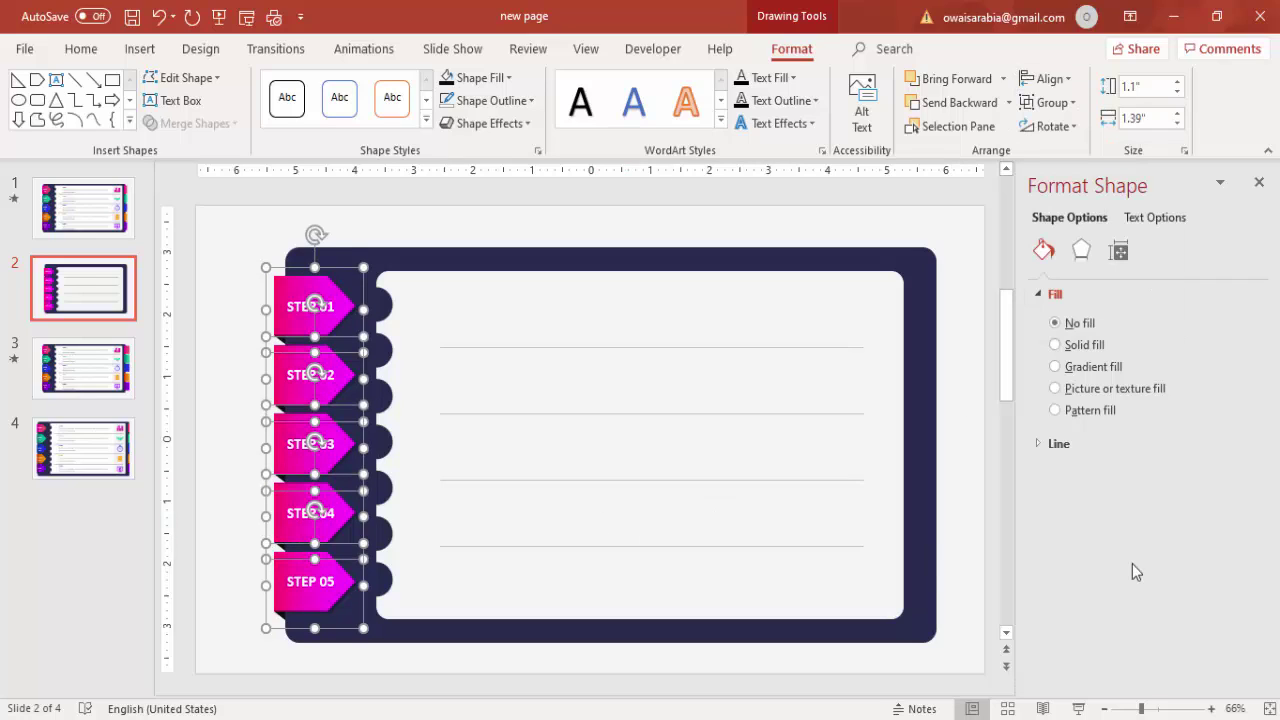
key("ctrl+Up")
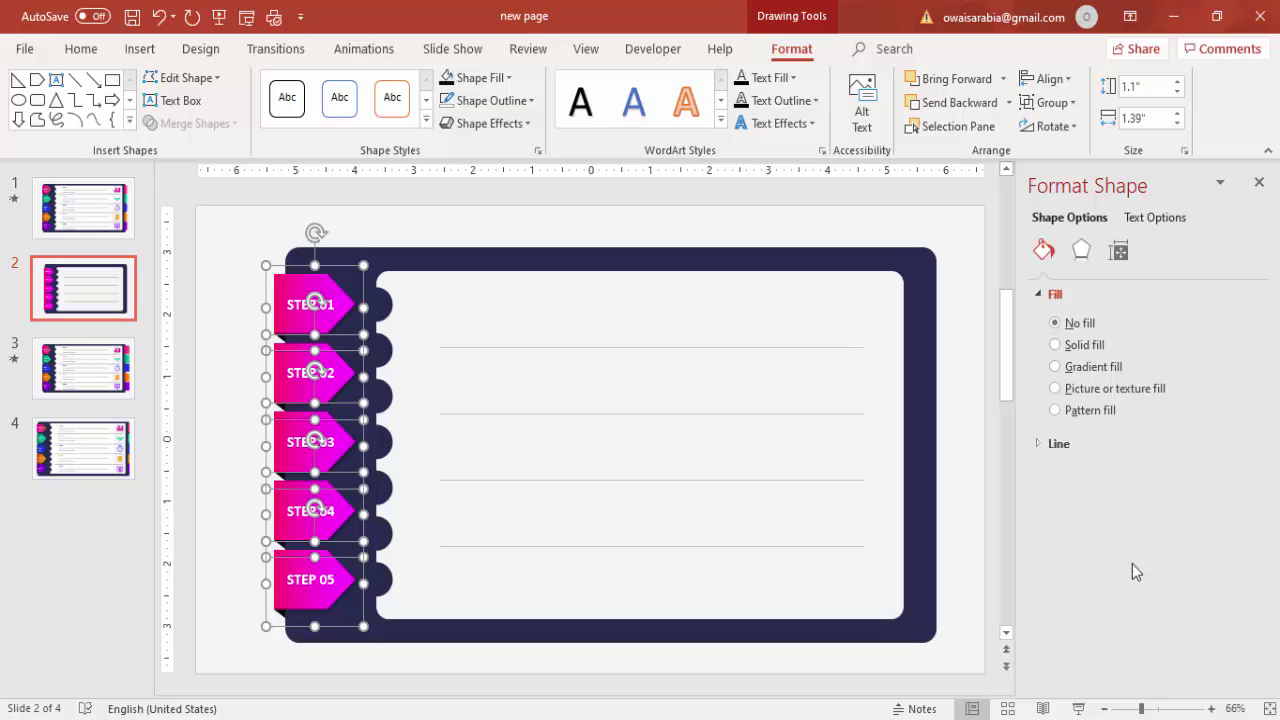
left_click(240, 318)
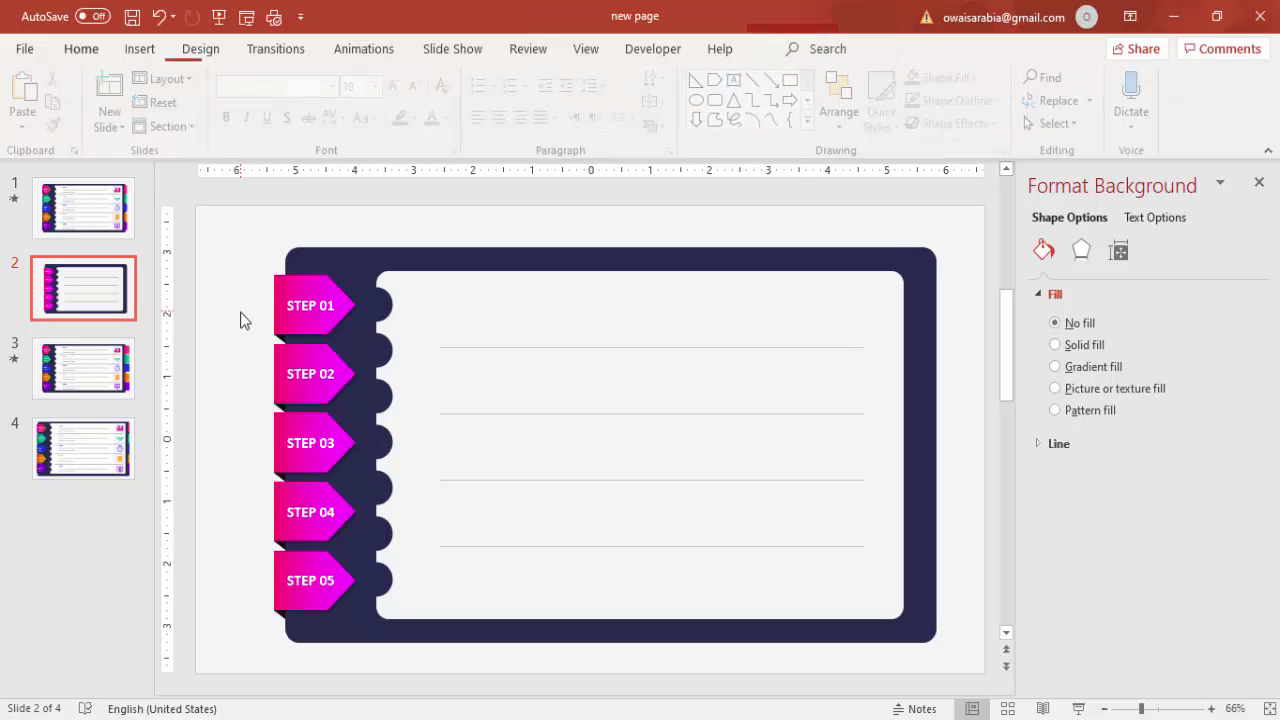
- Set both STEP 02 gradient stops to teal and move the left stop to about 44%
left_click(312, 350)
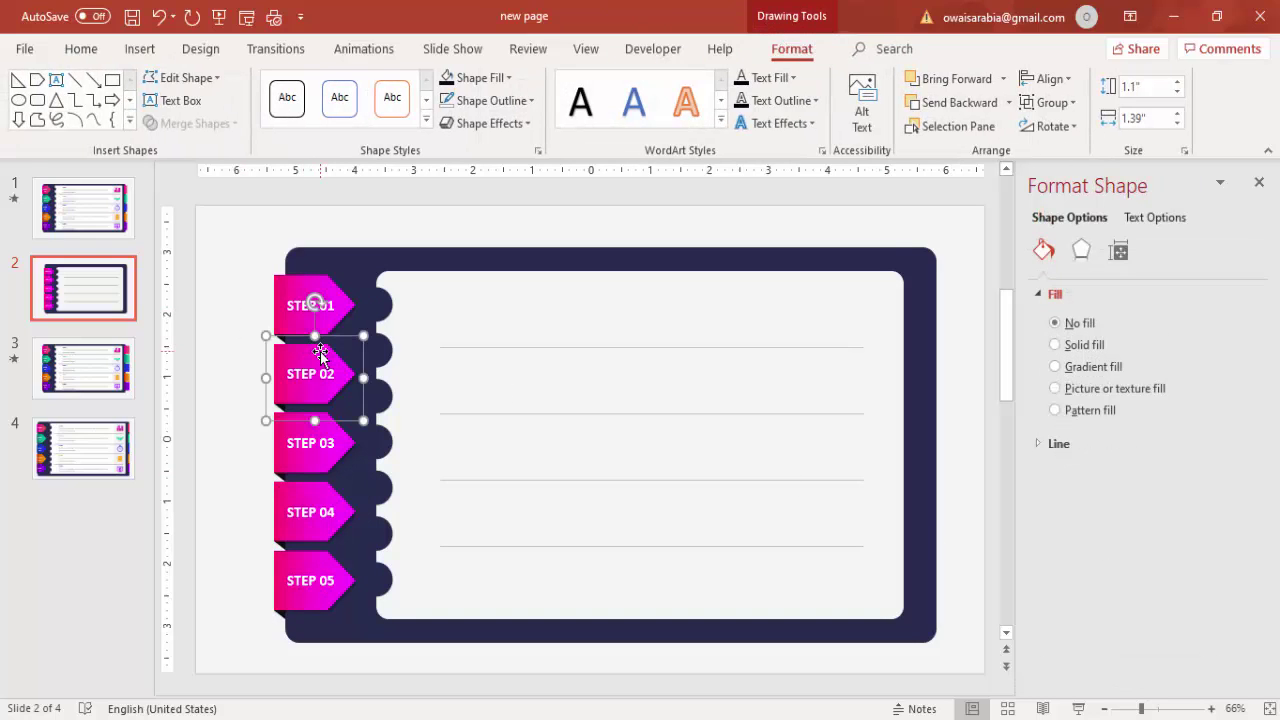
left_click(1230, 643)
left_click(1150, 599)
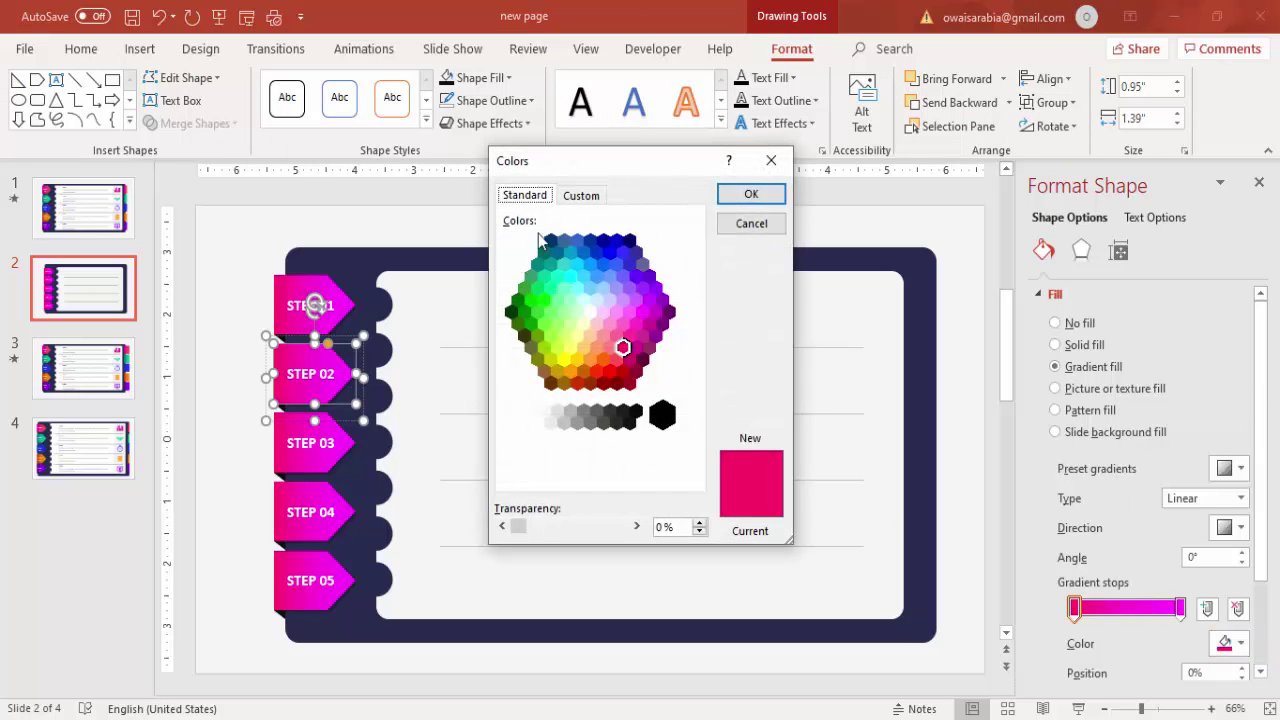
left_click(544, 277)
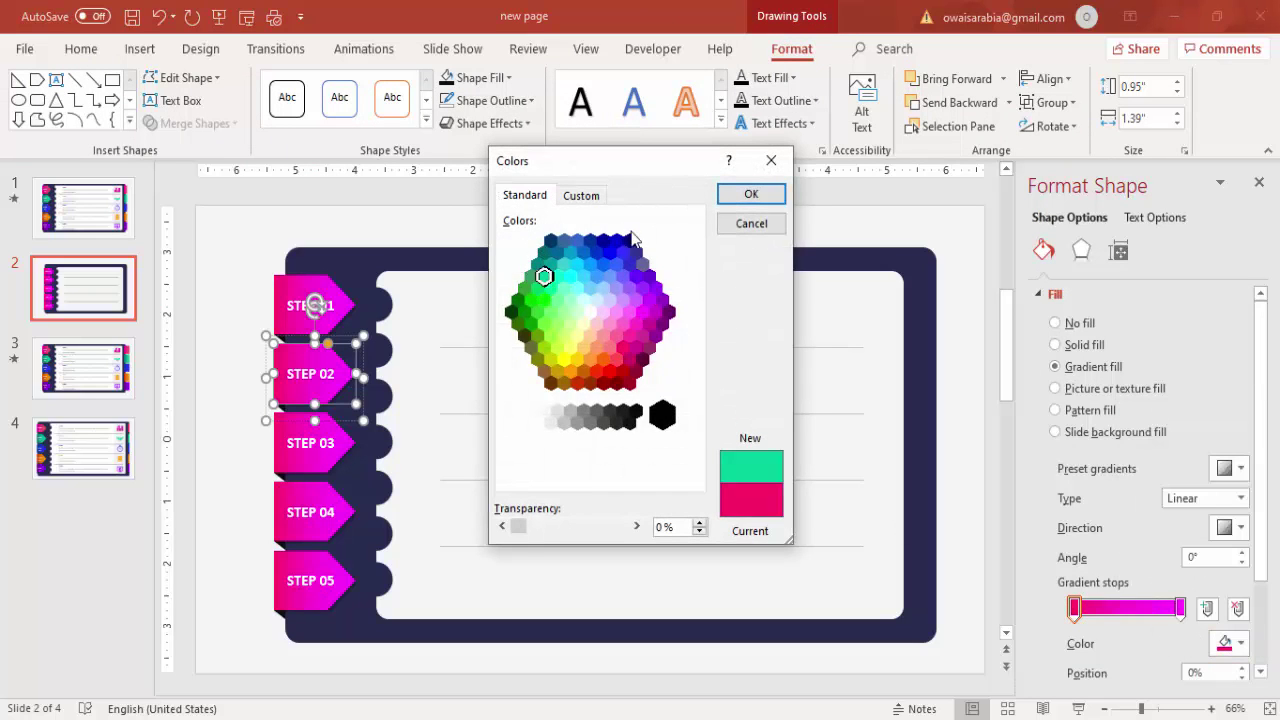
left_click(758, 196)
left_click(1182, 607)
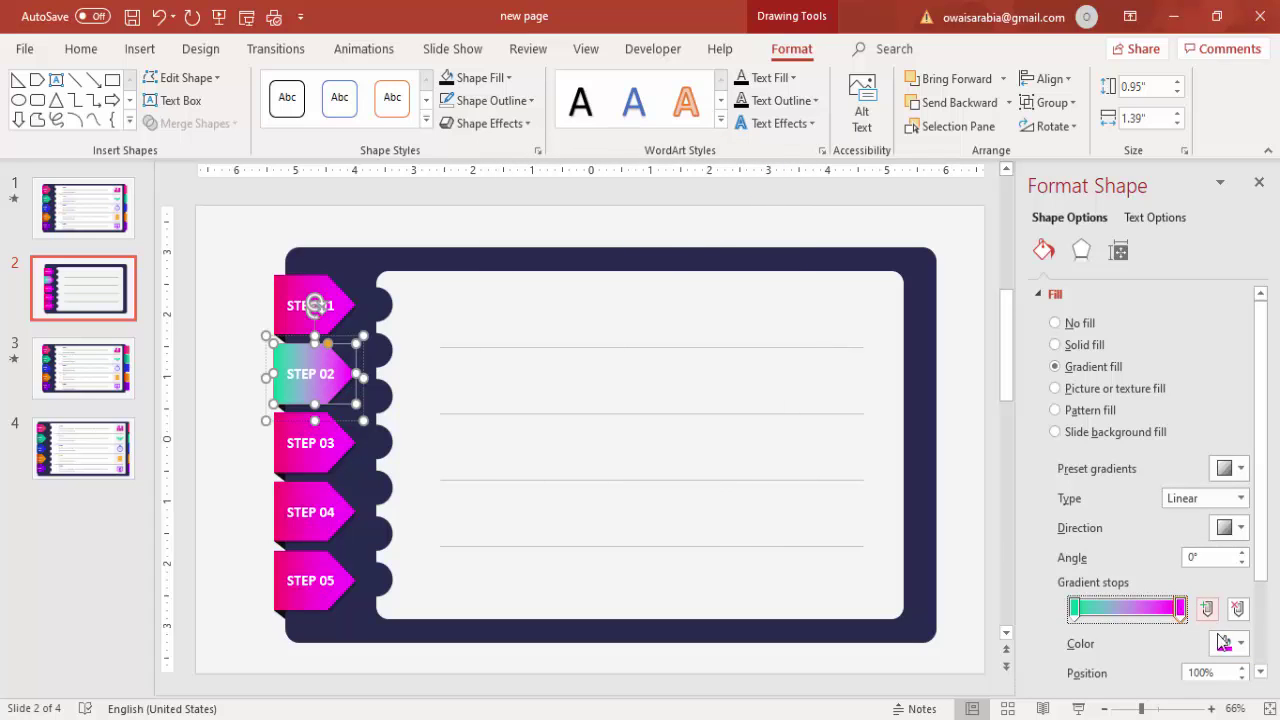
left_click(1230, 643)
left_click(1160, 598)
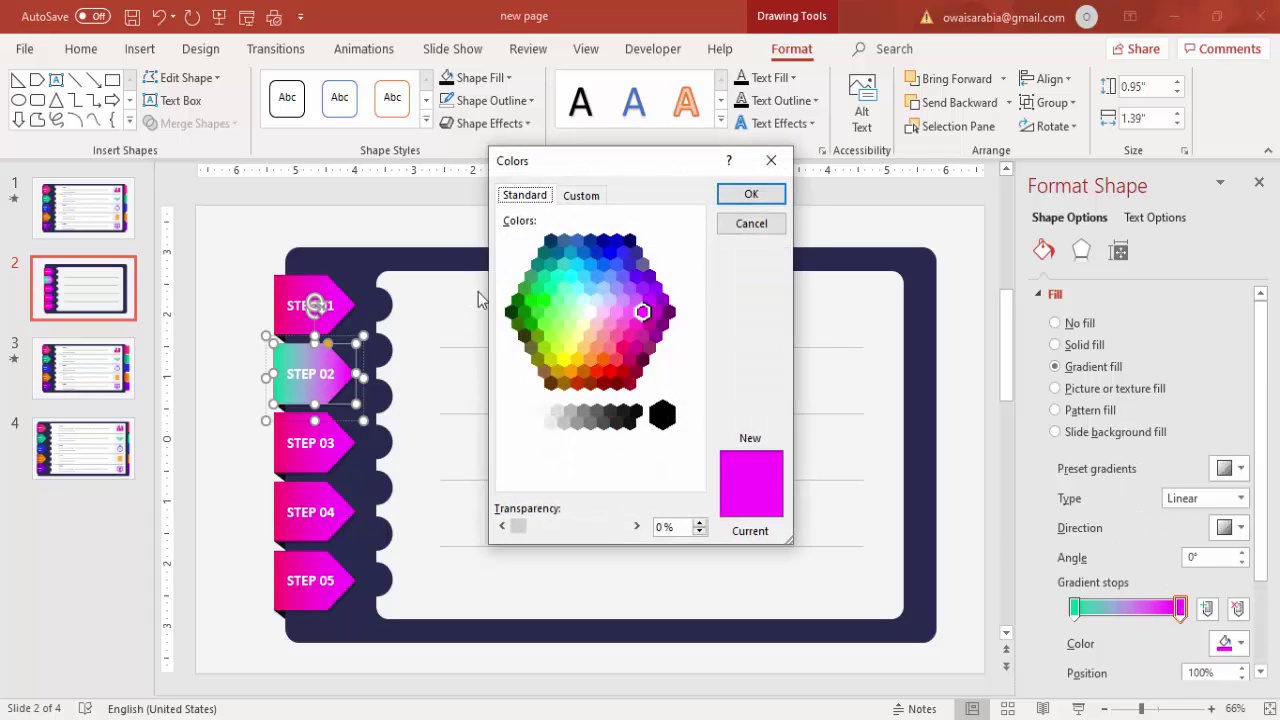
left_click(537, 264)
left_click(751, 194)
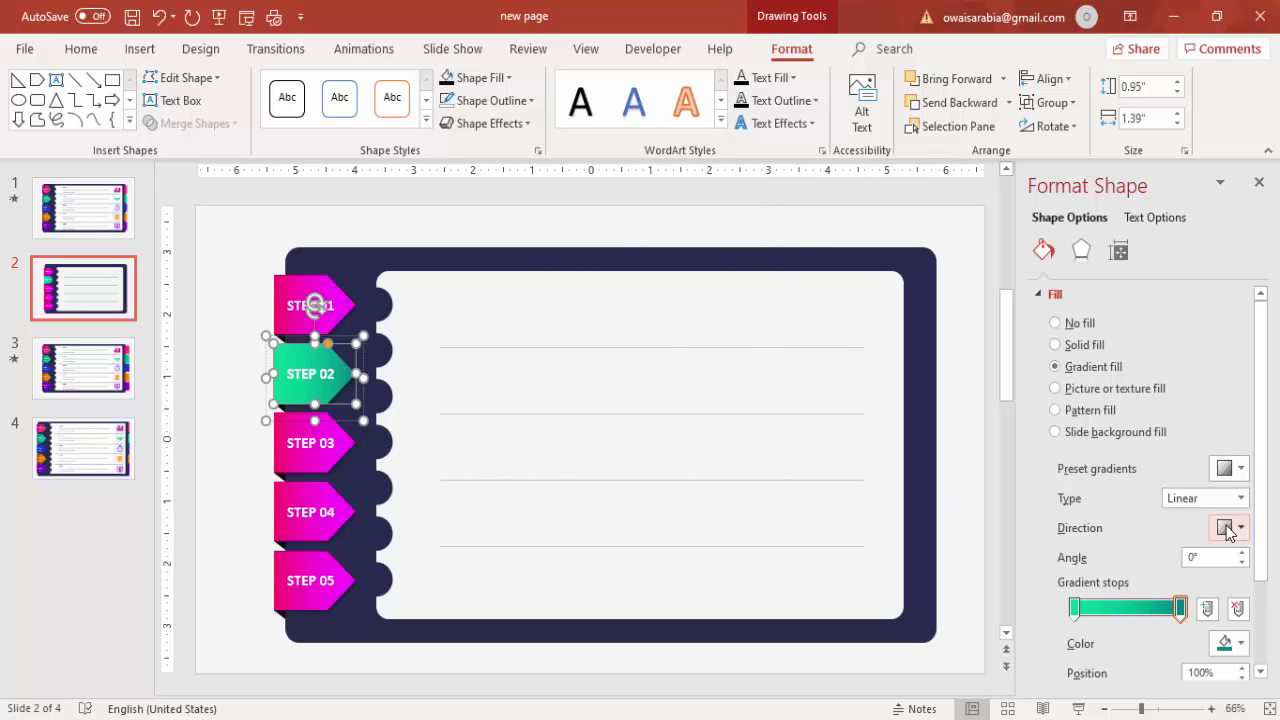
left_click_drag(1082, 612, 1178, 610)
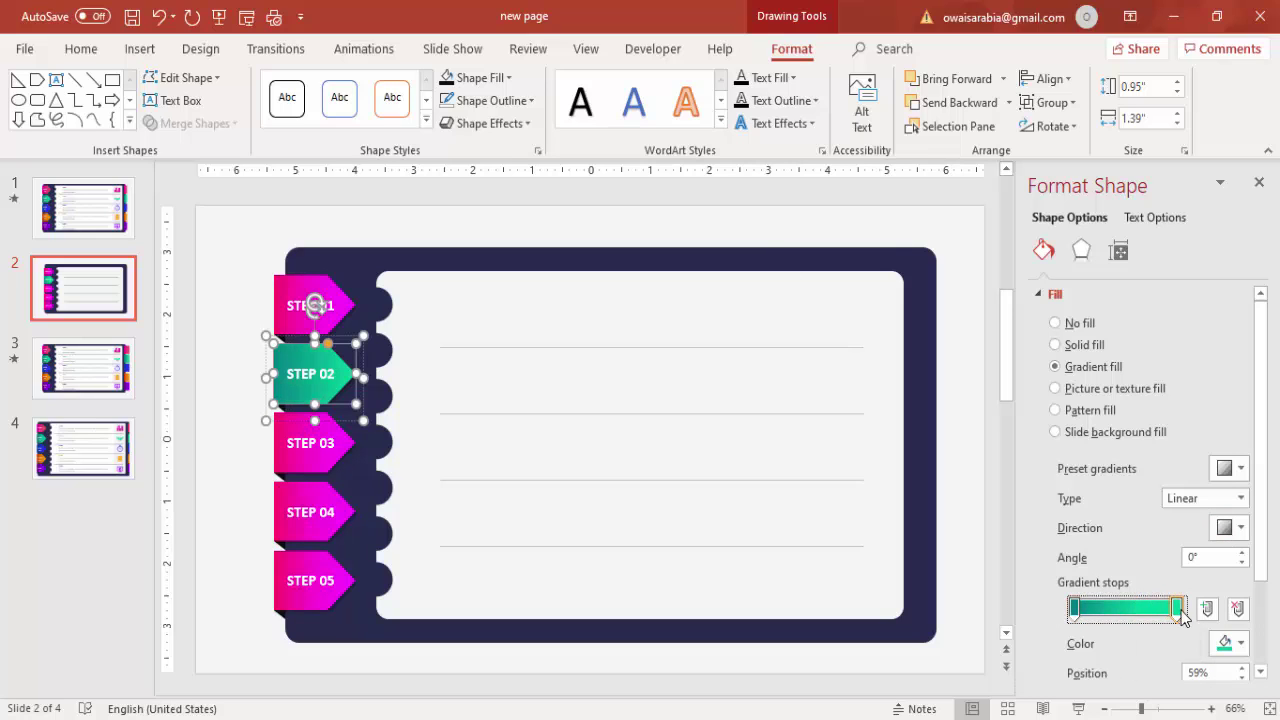
left_click(281, 430)
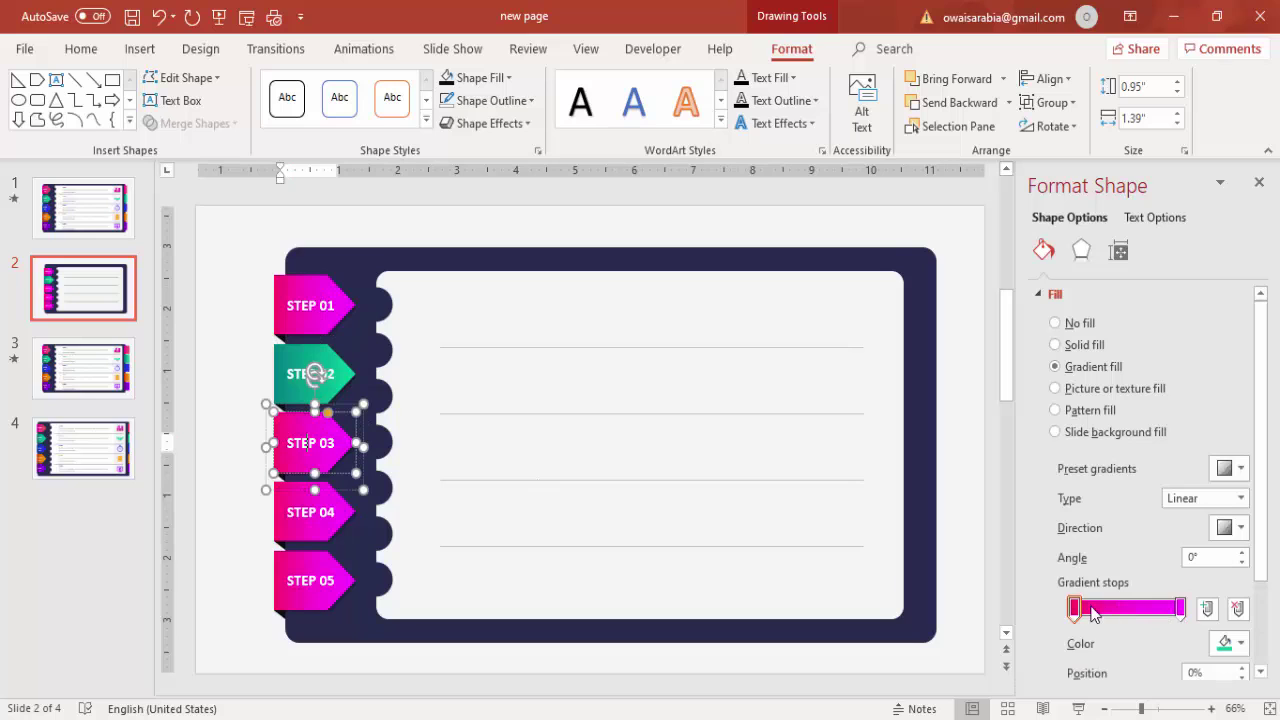
- Set the STEP 03 gradient's left stop to dark red-orange and its right stop to orange
left_click(1232, 643)
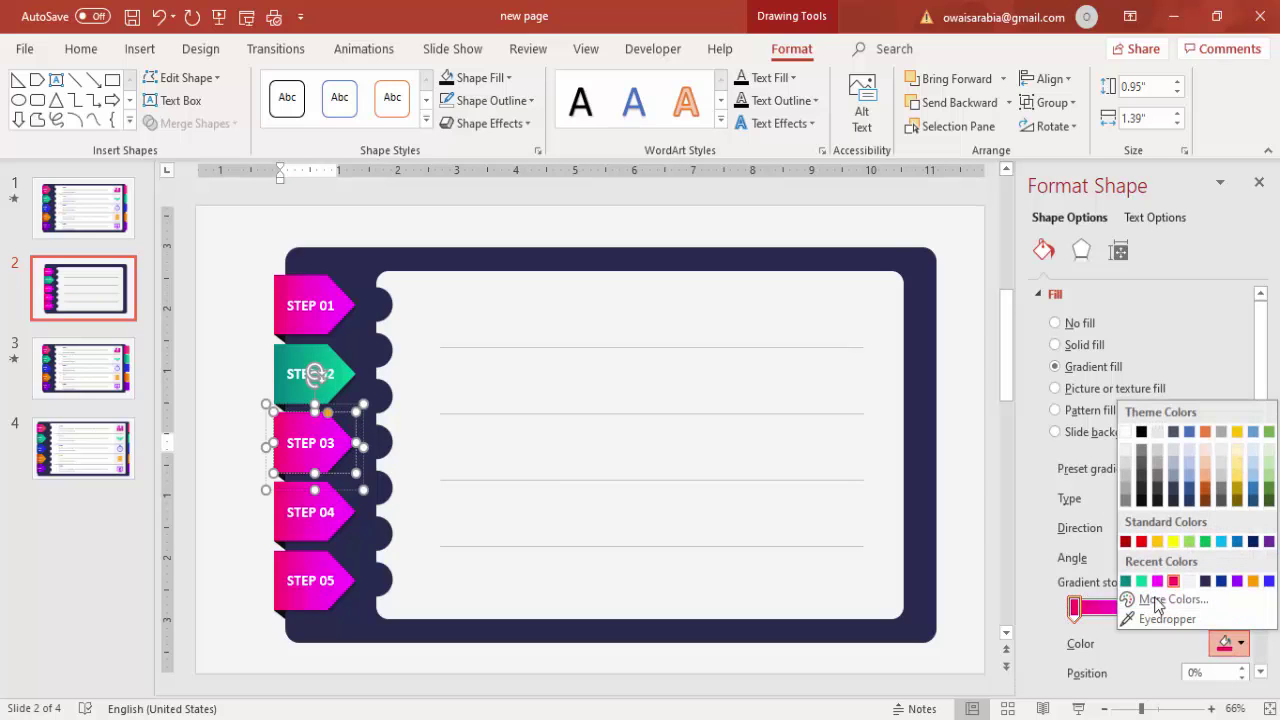
left_click(1160, 600)
left_click(568, 372)
left_click(578, 382)
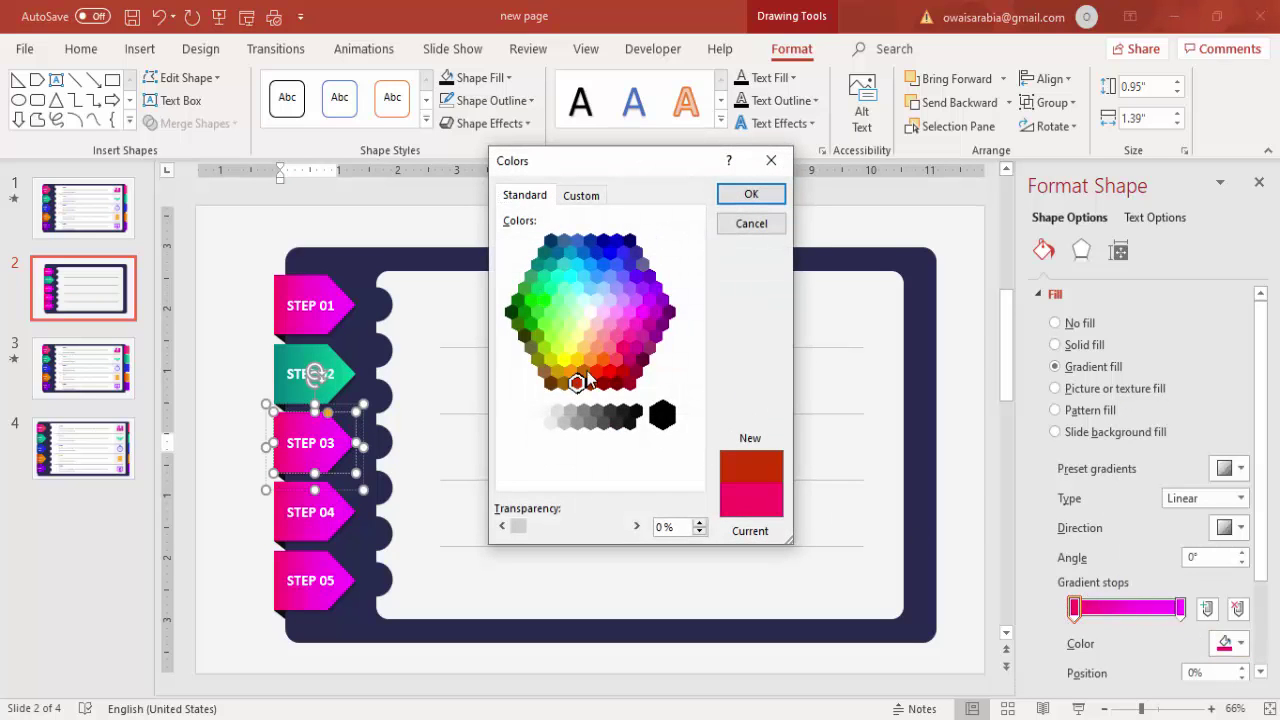
left_click(750, 194)
left_click(1181, 609)
left_click(1228, 643)
left_click(1160, 600)
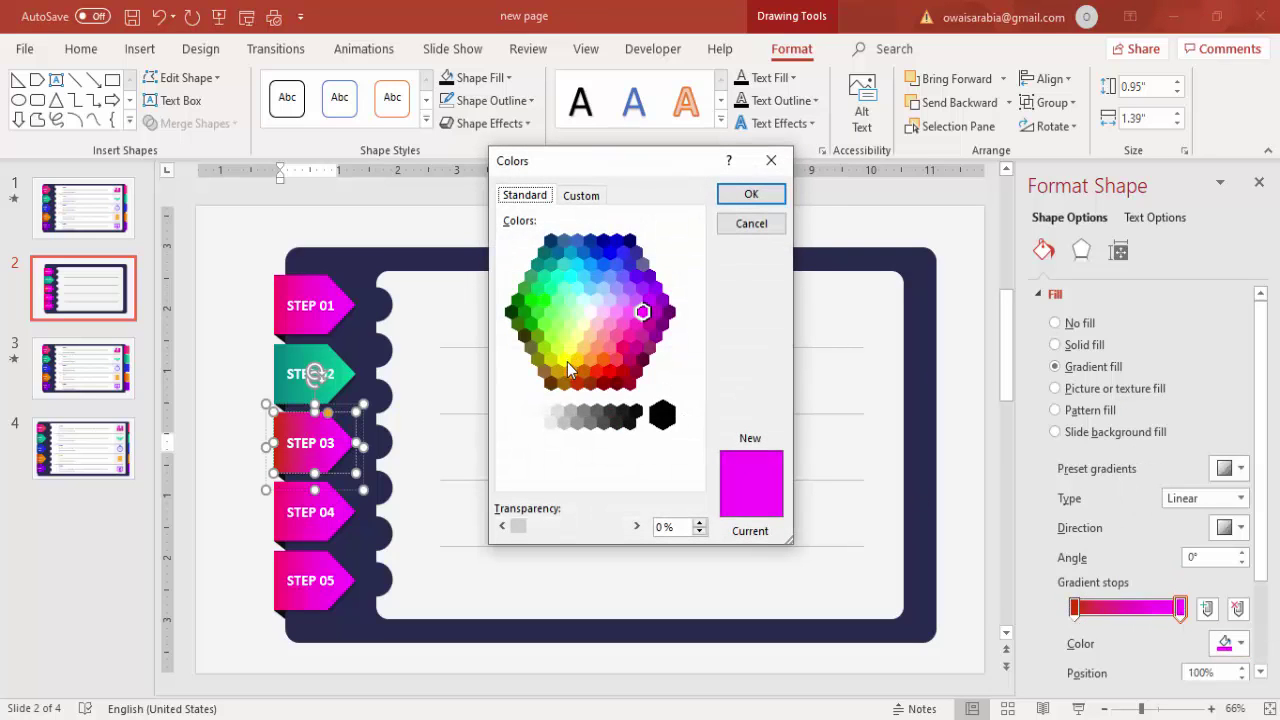
left_click(569, 371)
left_click(766, 196)
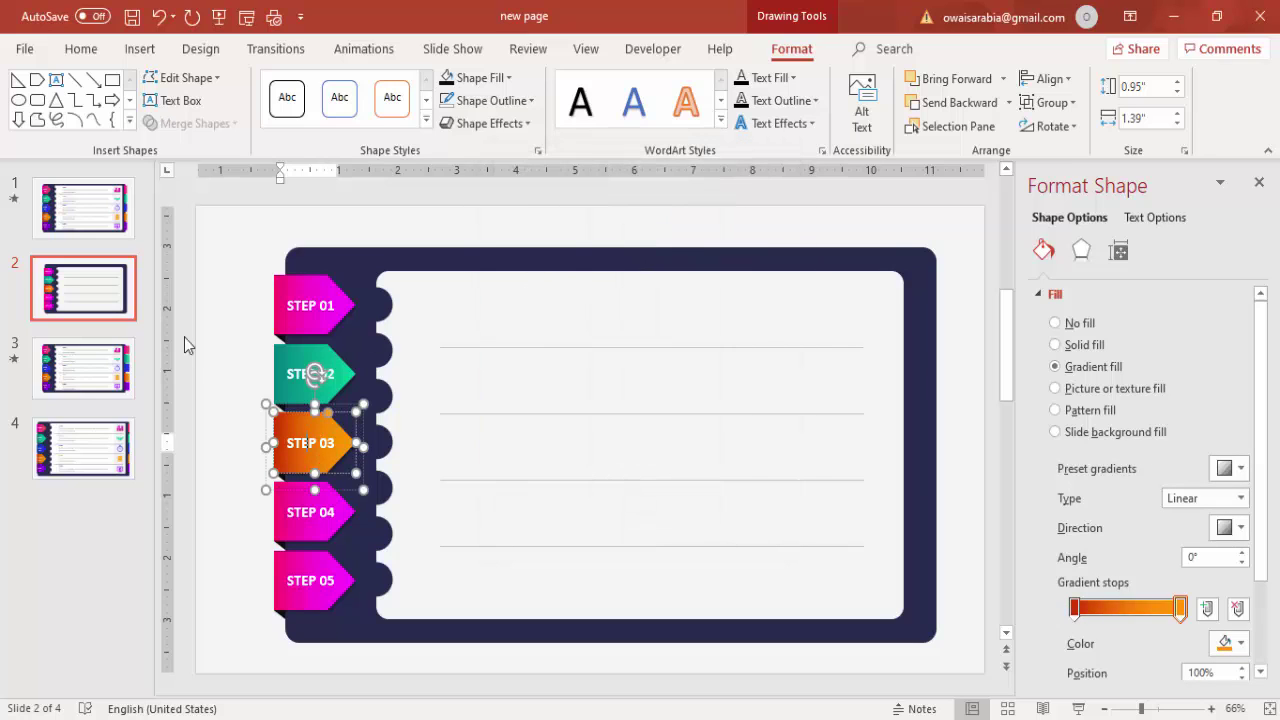
left_click(213, 349)
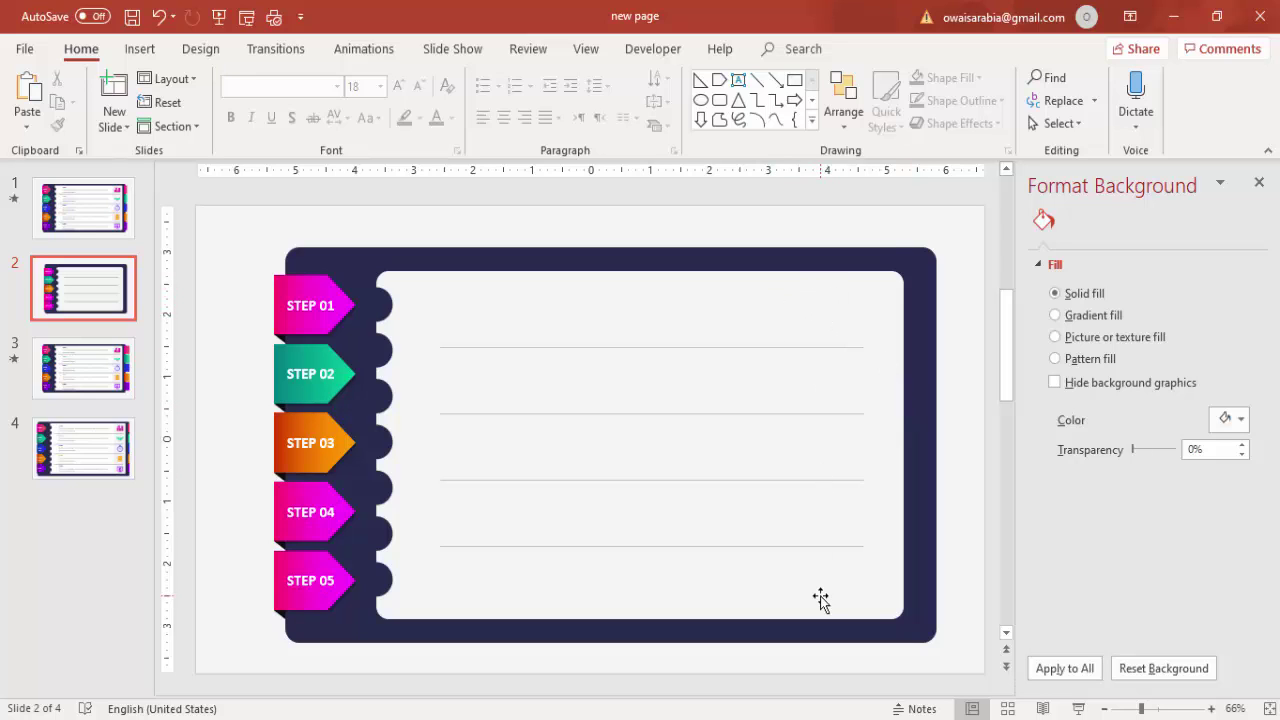
- Duplicate the white page panel and fill the copy light grey
left_click(663, 305)
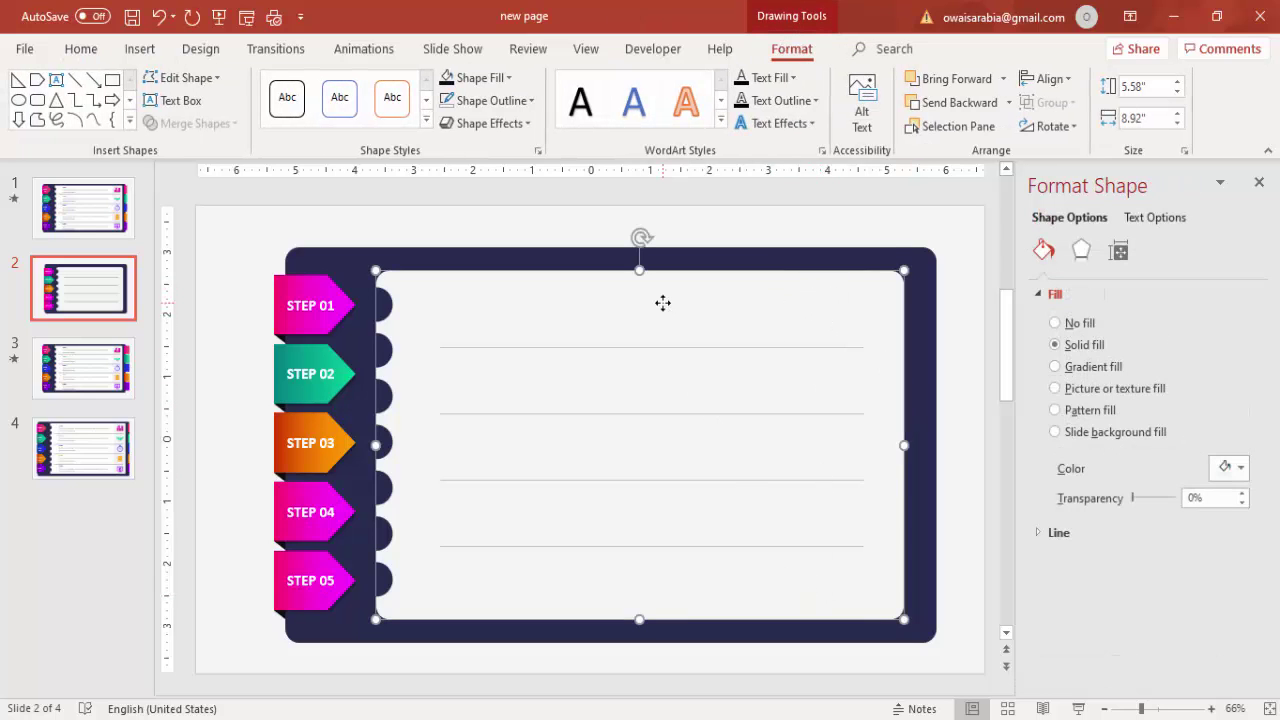
left_click_drag(663, 302, 786, 309)
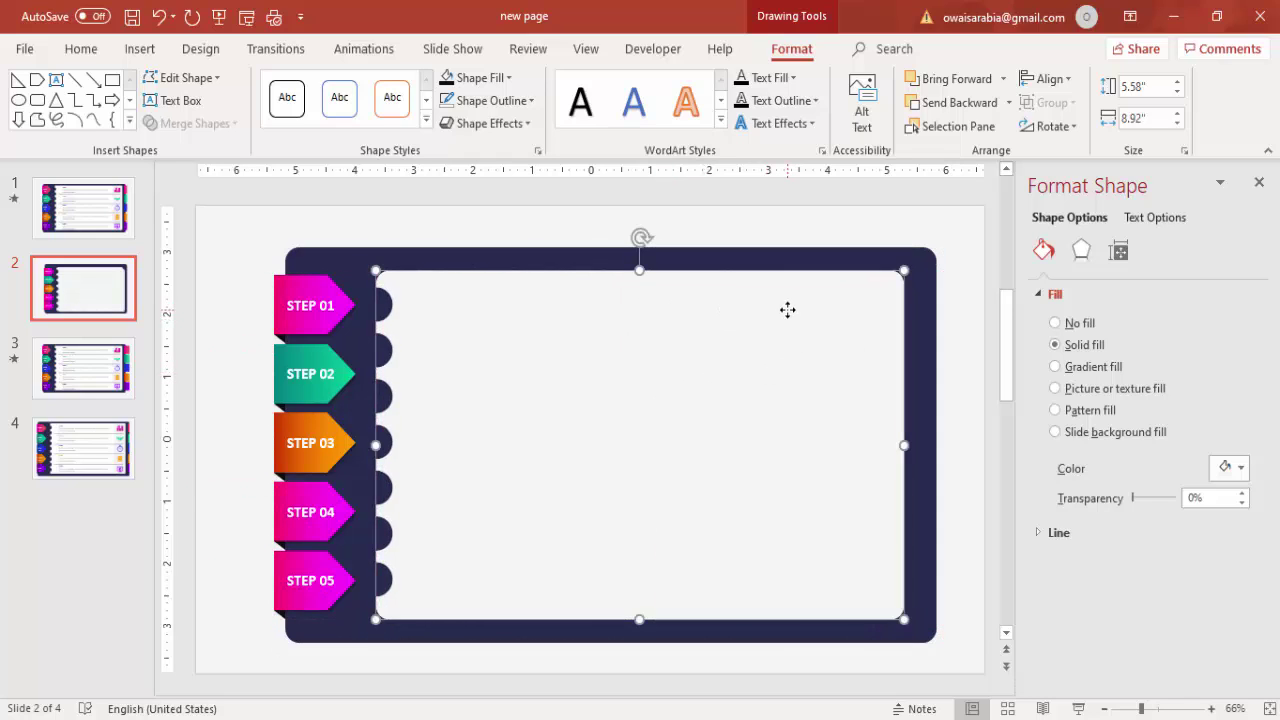
left_click(497, 200)
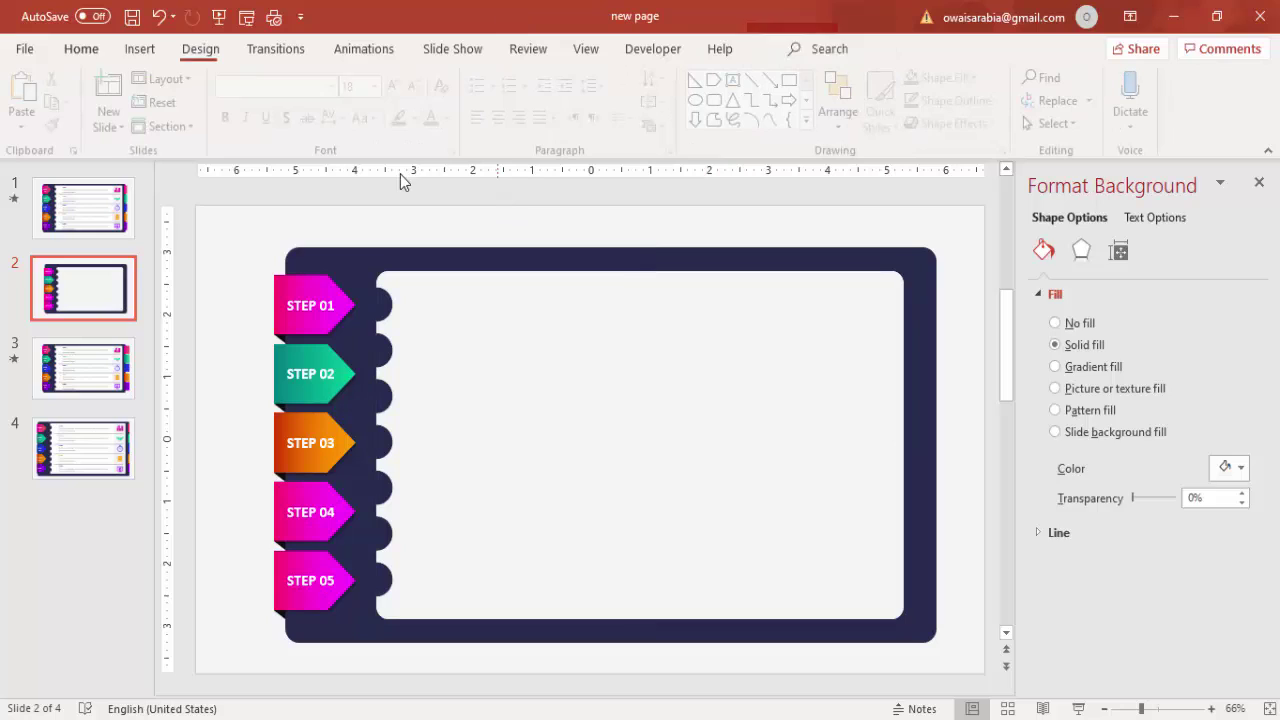
left_click(588, 332)
left_click(480, 78)
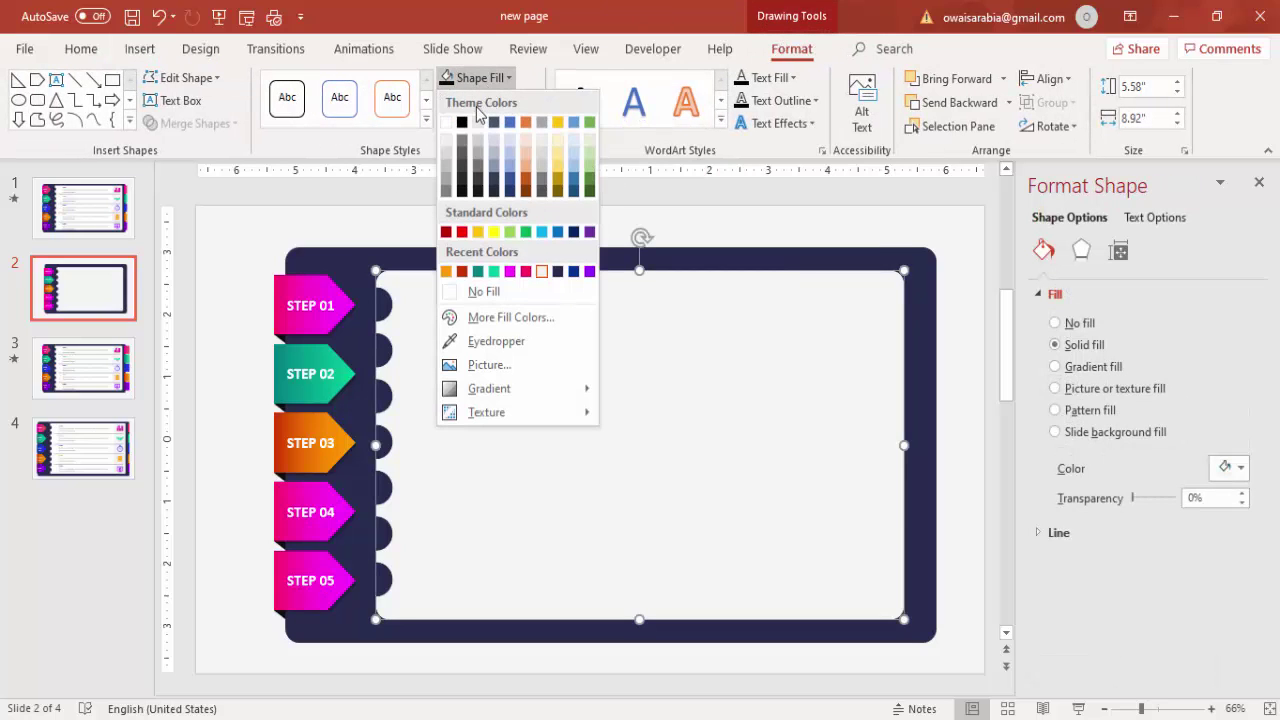
left_click(446, 159)
left_click(352, 214)
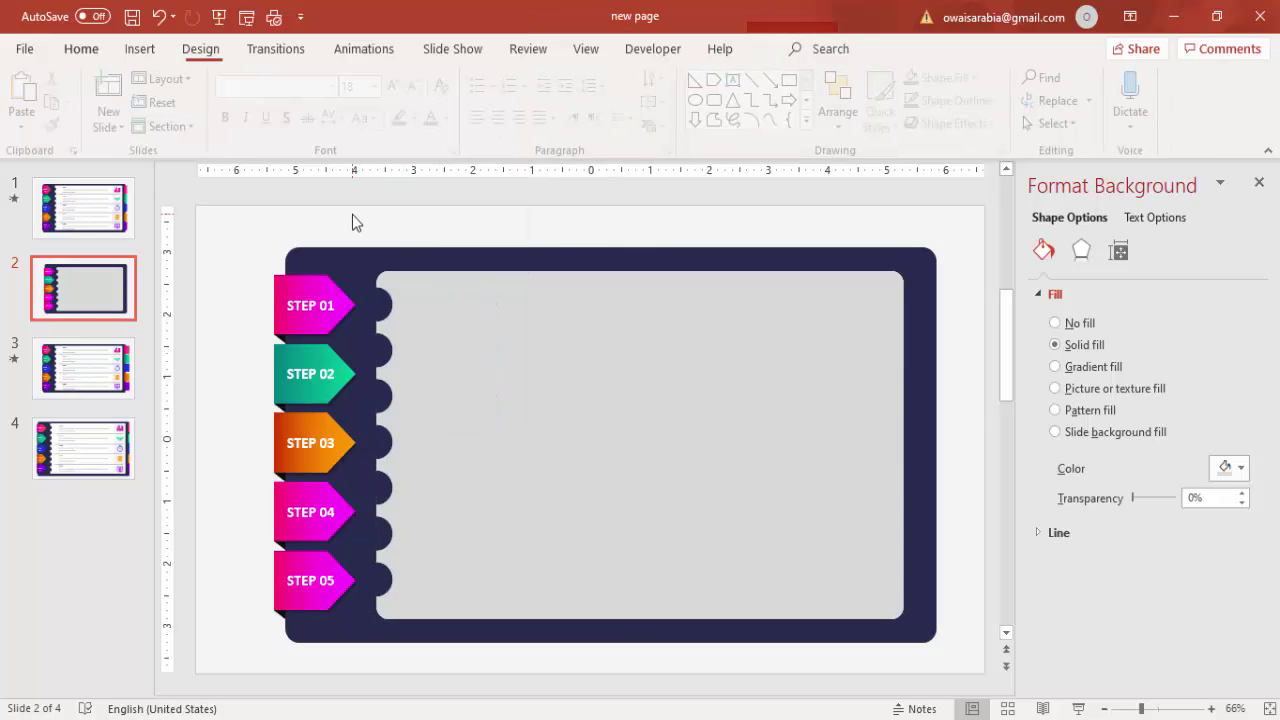
- Subtract a rectangle from the grey copy's left part, leaving only a right-edge strip
left_click(140, 48)
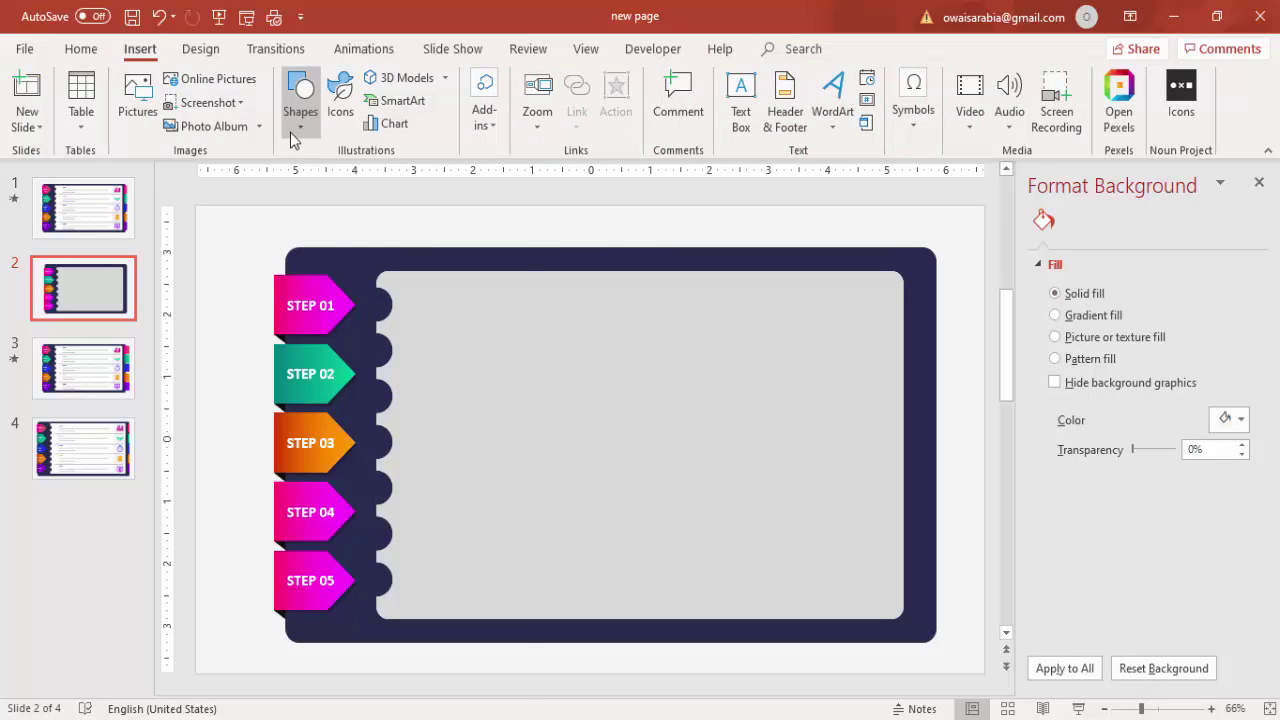
left_click(295, 118)
left_click(386, 178)
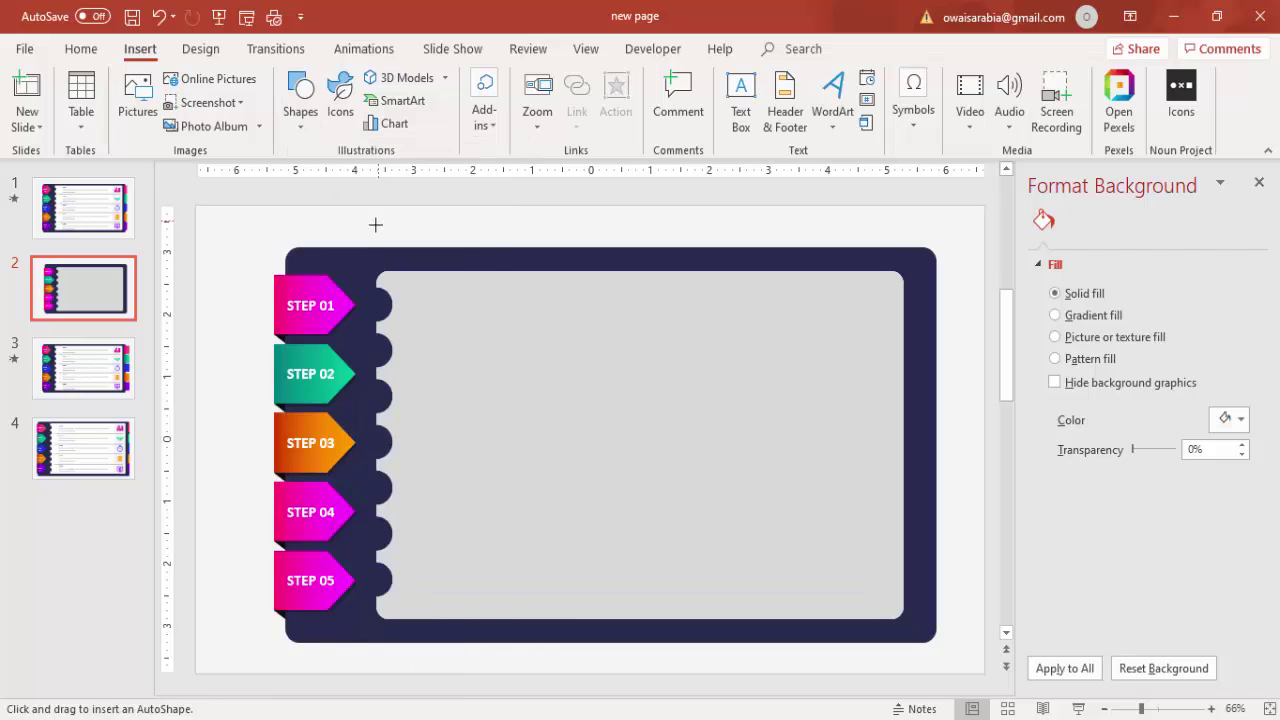
mouse_move(354, 208)
left_mouse_down()
mouse_move(474, 660)
mouse_move(828, 707)
left_mouse_up()
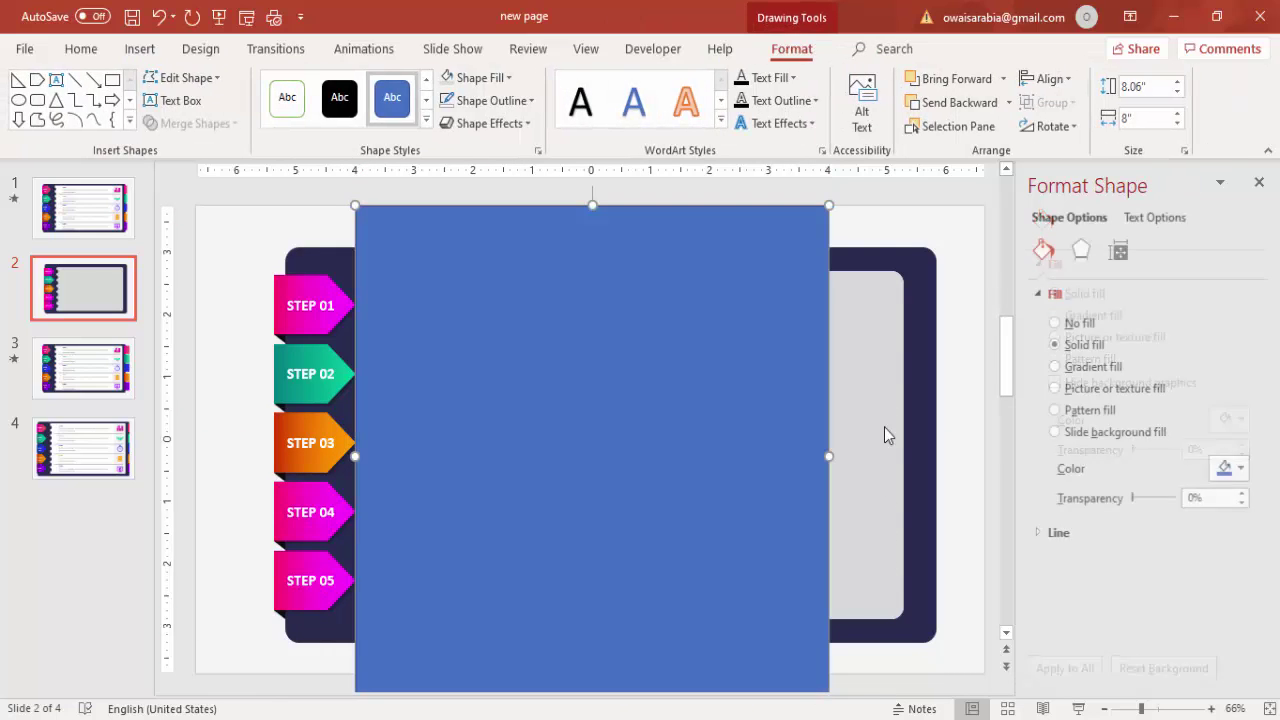
left_click(866, 362)
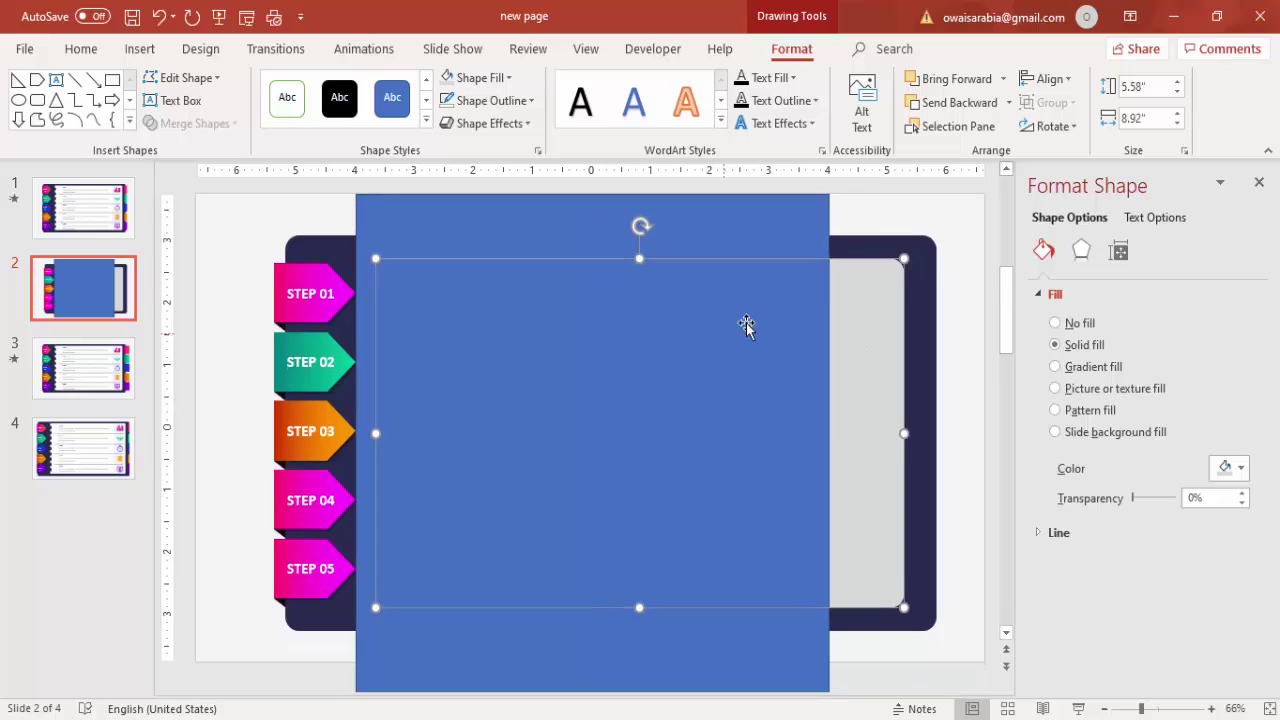
left_click(737, 220, "shift")
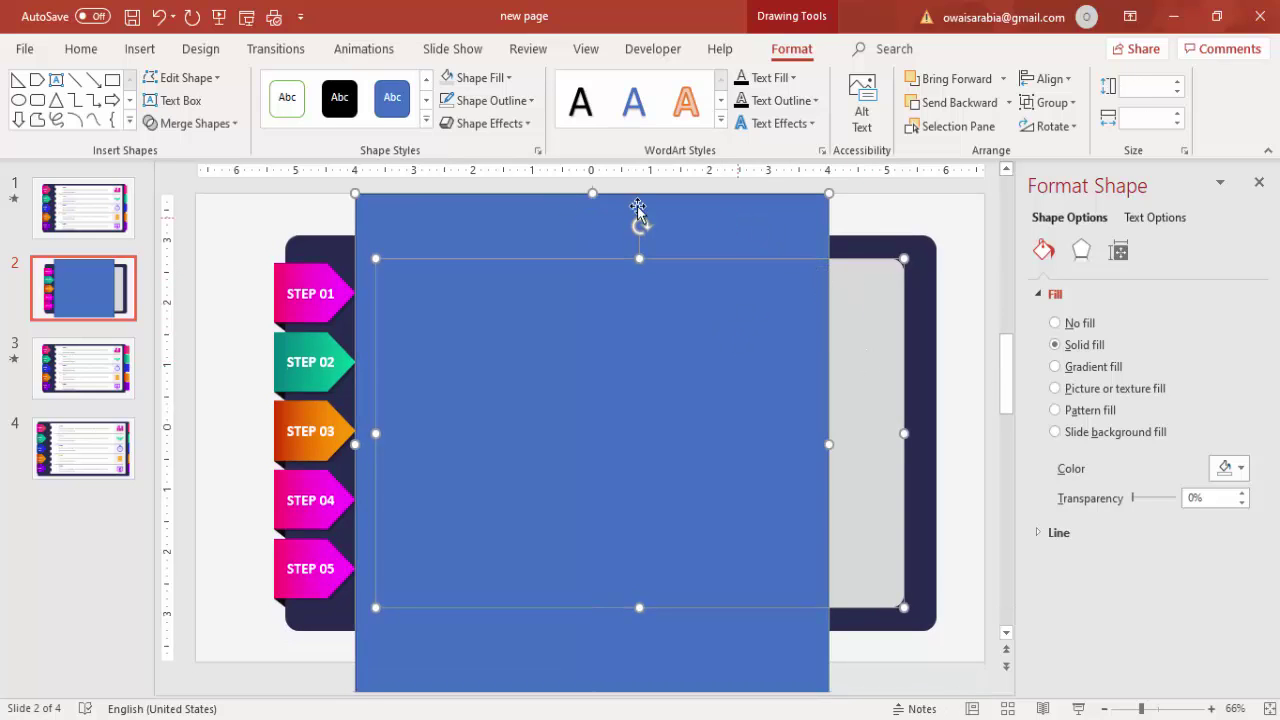
left_click(222, 129)
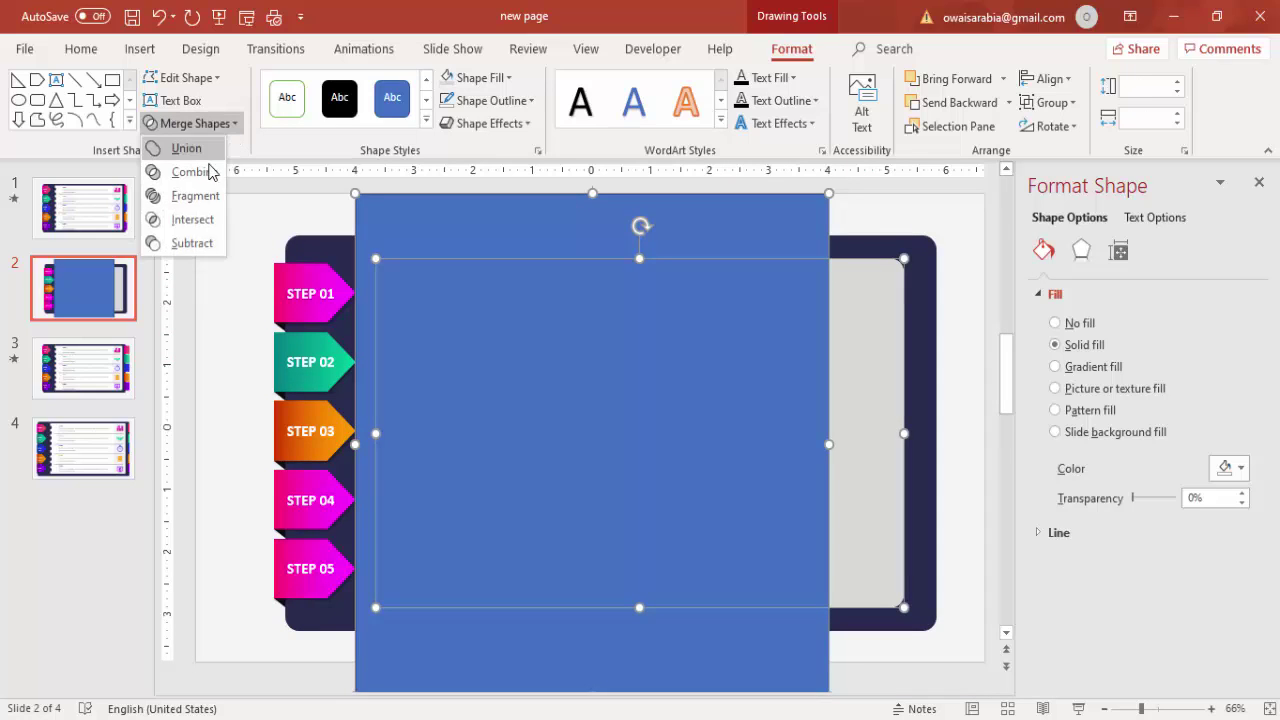
left_click(193, 243)
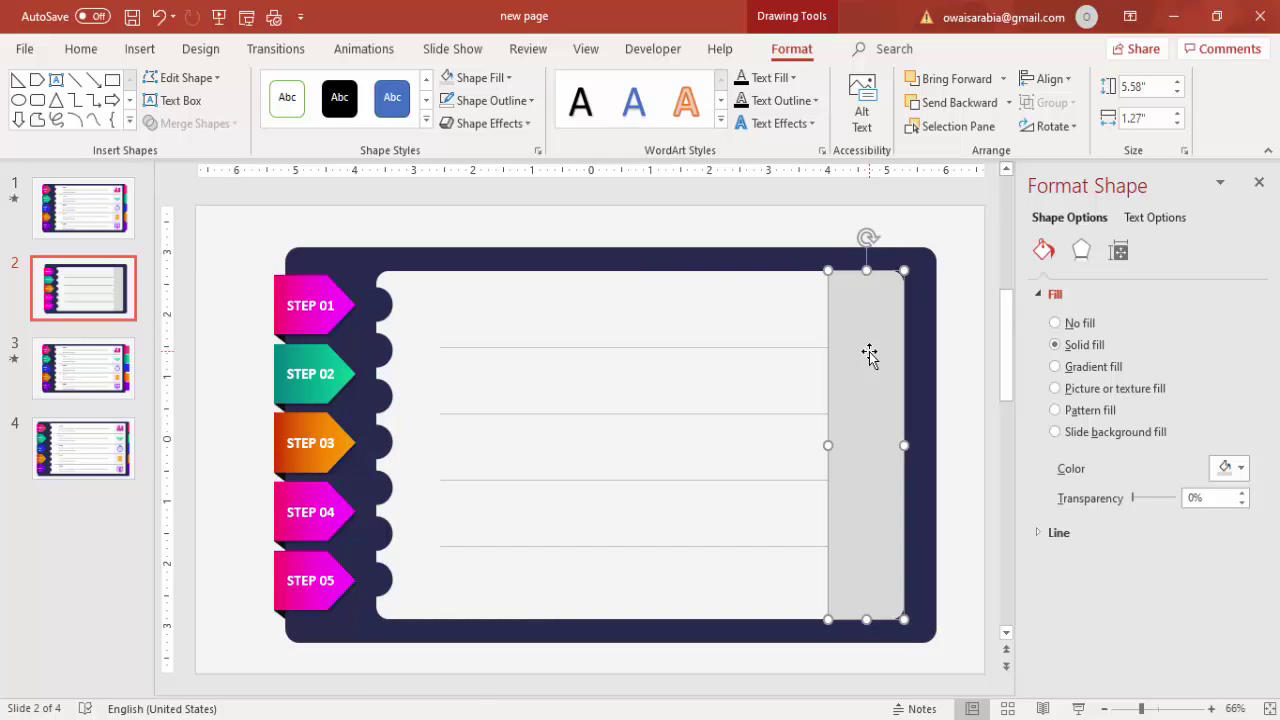
- Bring the four ruled lines in front of the grey strip
left_click(804, 350)
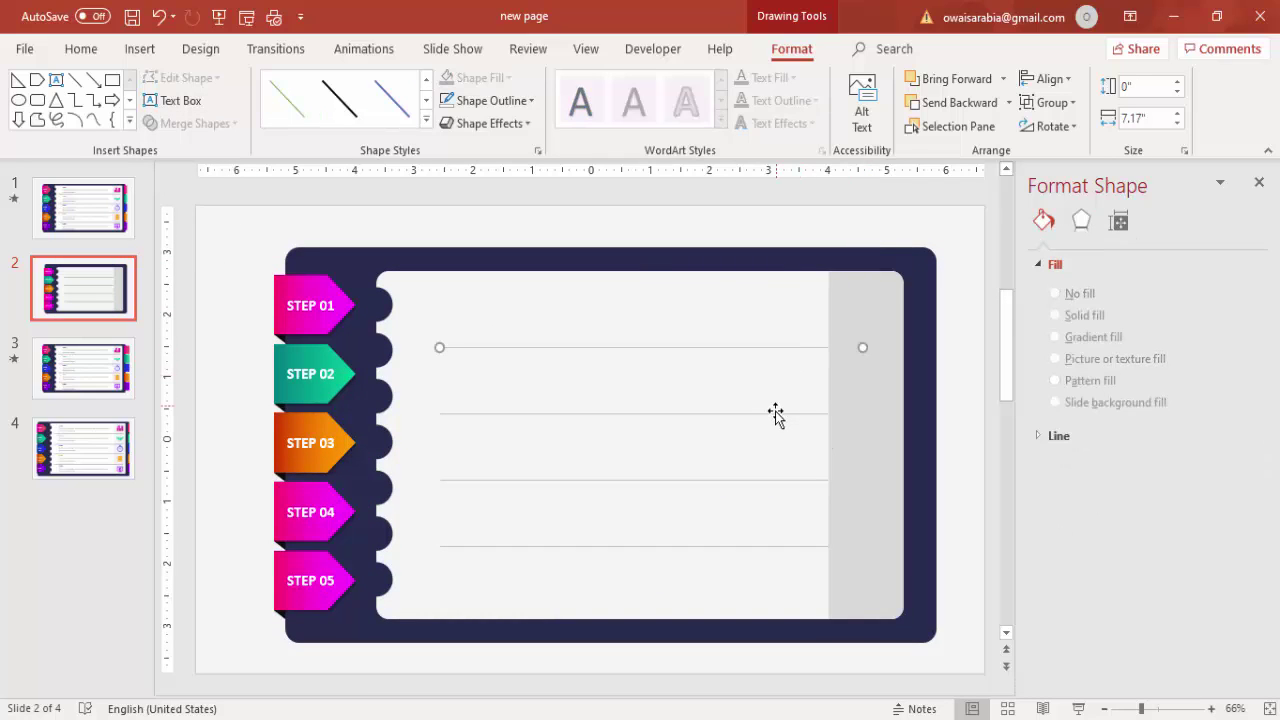
left_click(775, 413, "shift")
left_click(764, 482, "shift")
left_click(766, 546, "shift")
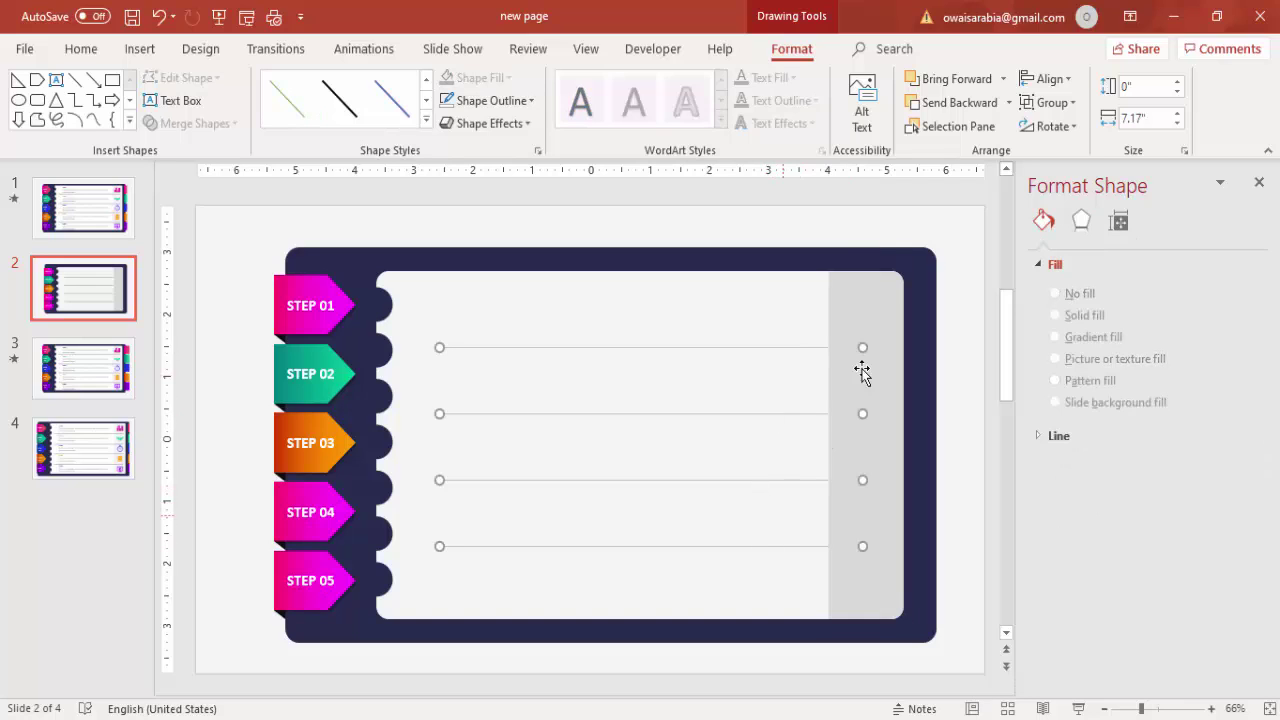
left_click(1004, 80)
left_click(975, 126)
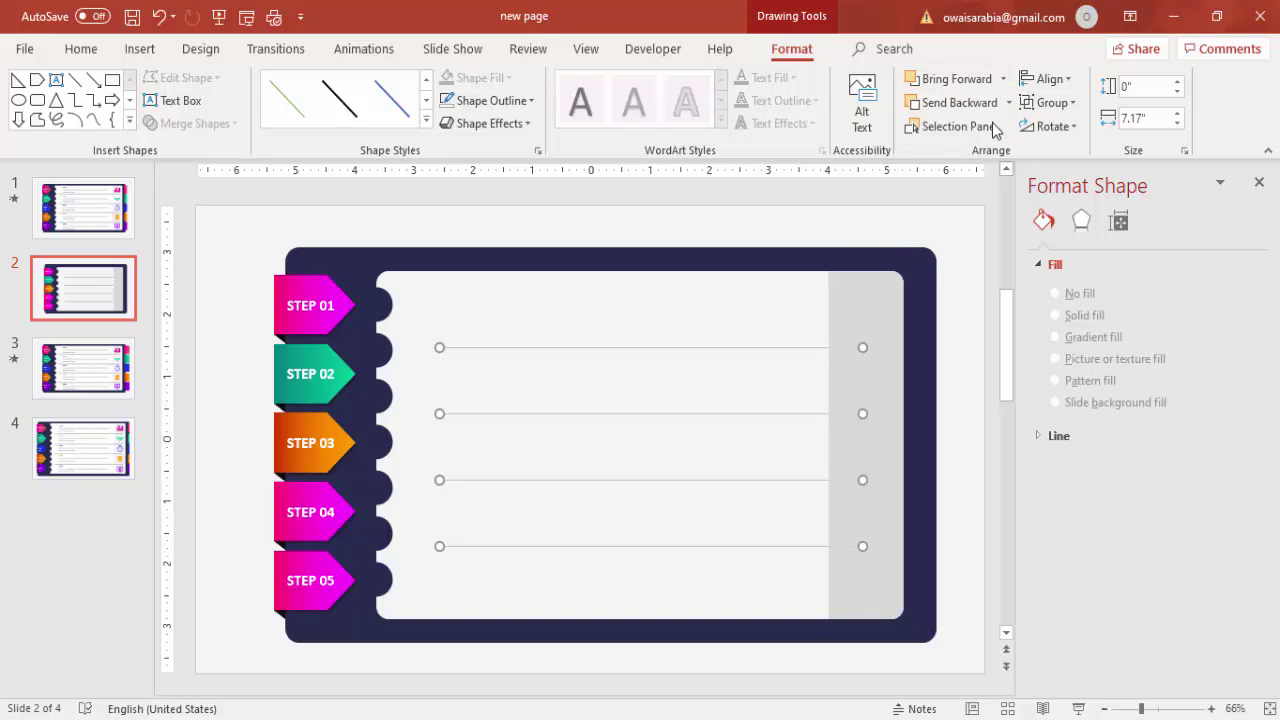
left_click(949, 191)
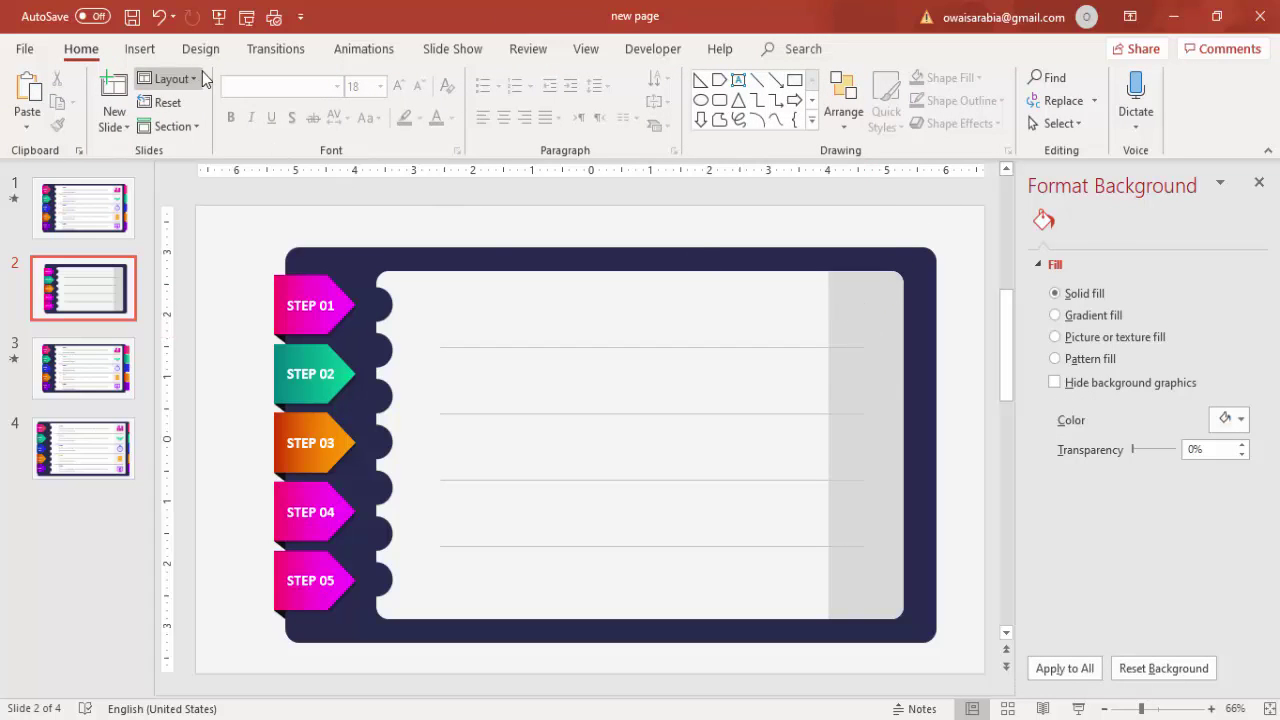
left_click(142, 49)
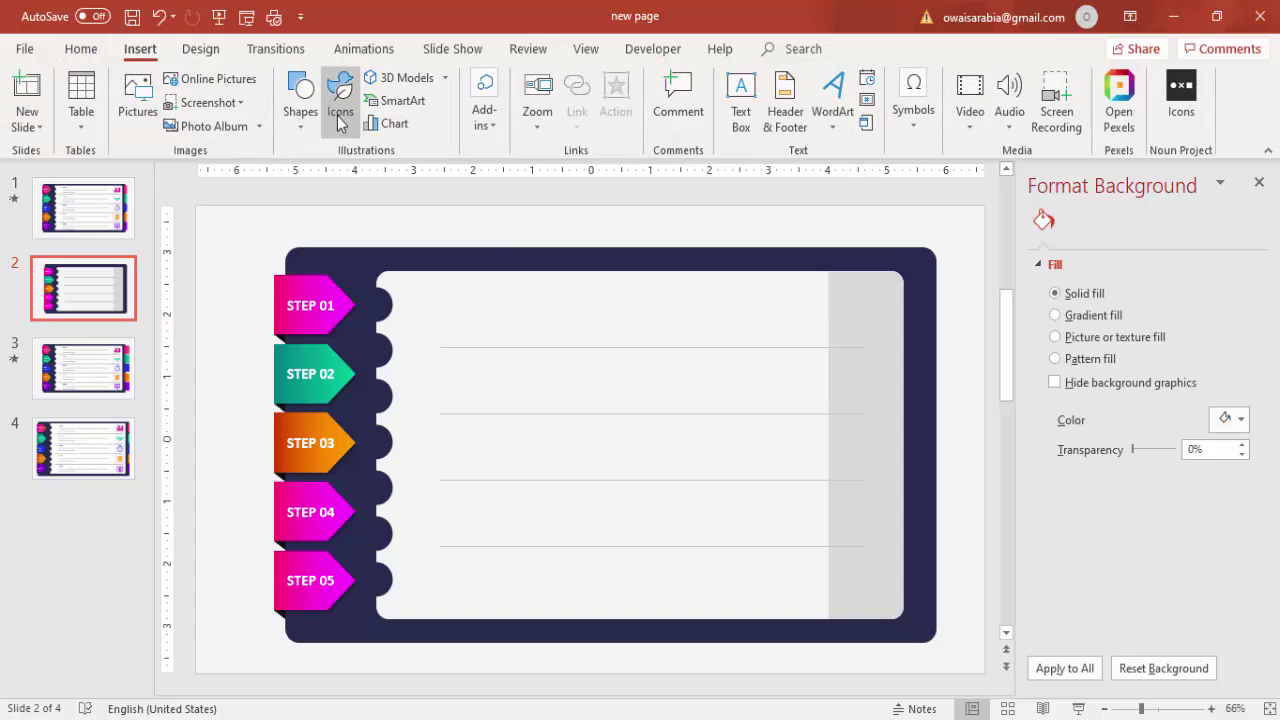
- Insert five Analytics icons: two bar charts, a presentation chart, a pie chart and a rising line chart
left_click(340, 115)
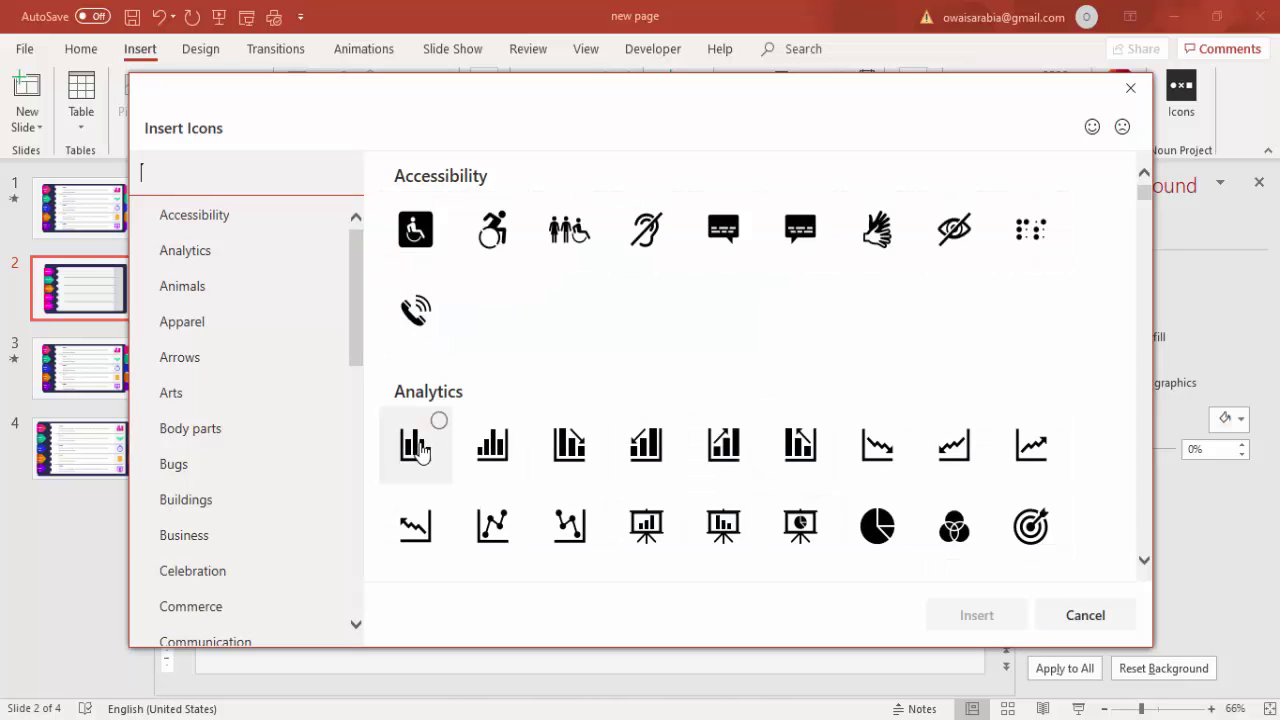
left_click(420, 452)
left_click(665, 535)
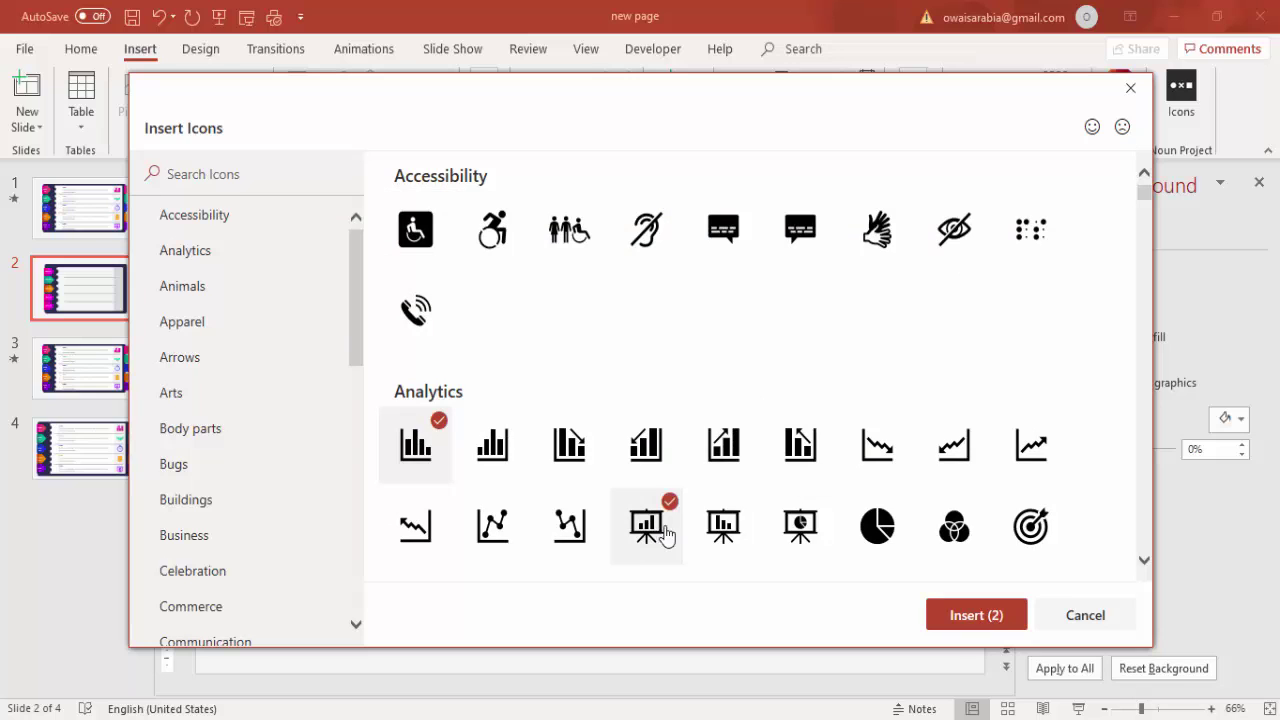
left_click(878, 530)
left_click(950, 468)
left_click(800, 440)
left_click(1020, 616)
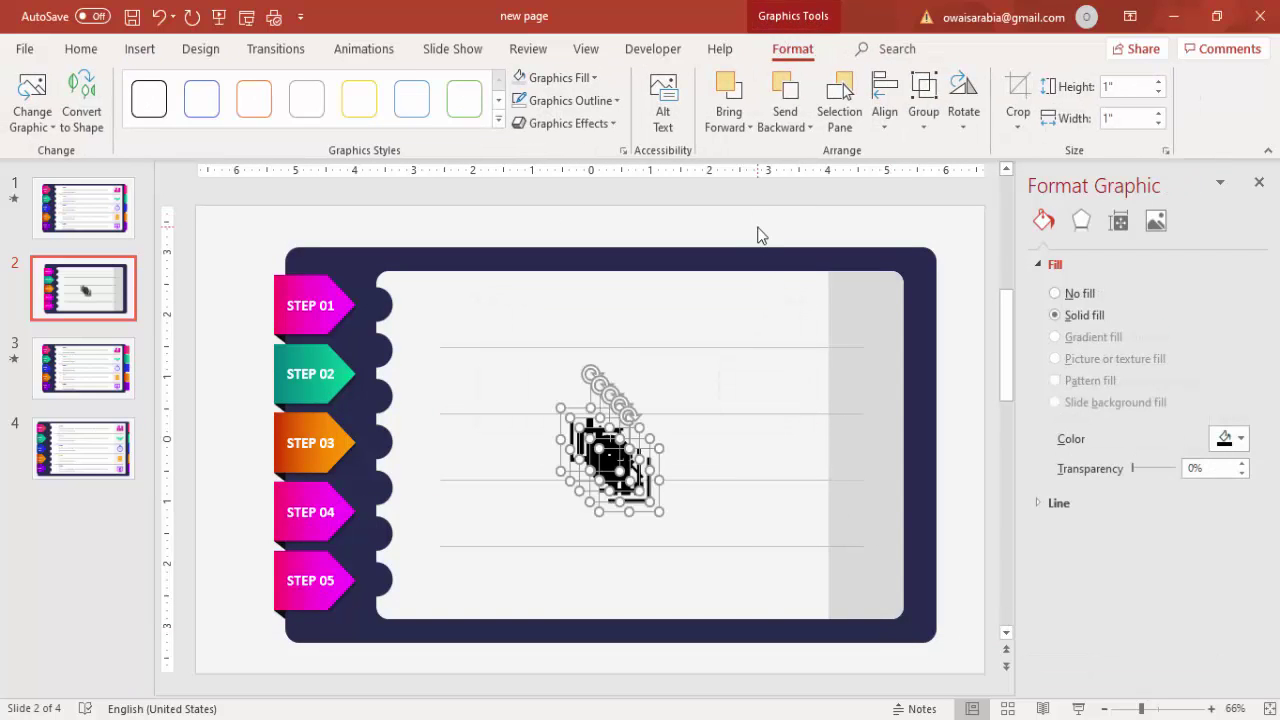
- Stack the bar, line, pie and other chart icons down the grey right column
left_click(670, 387)
left_click_drag(617, 452, 852, 291)
left_click_drag(612, 455, 863, 369)
left_click_drag(608, 462, 861, 451)
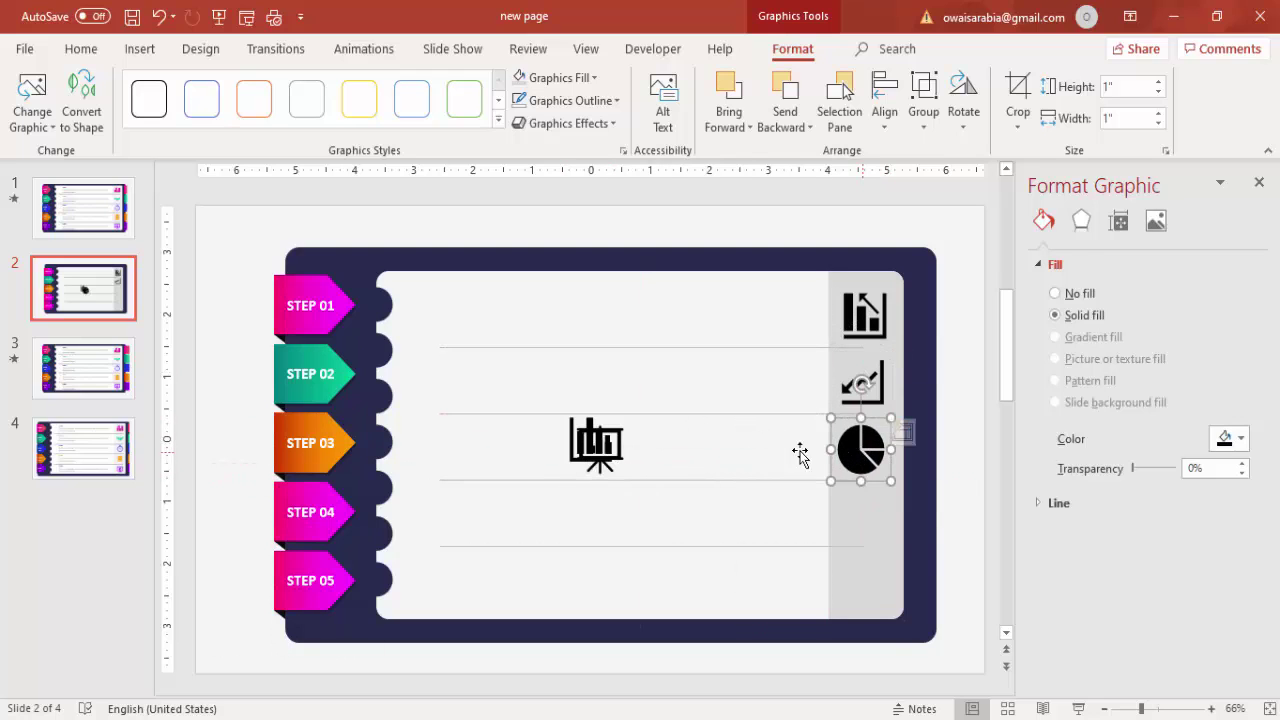
left_click_drag(617, 449, 871, 516)
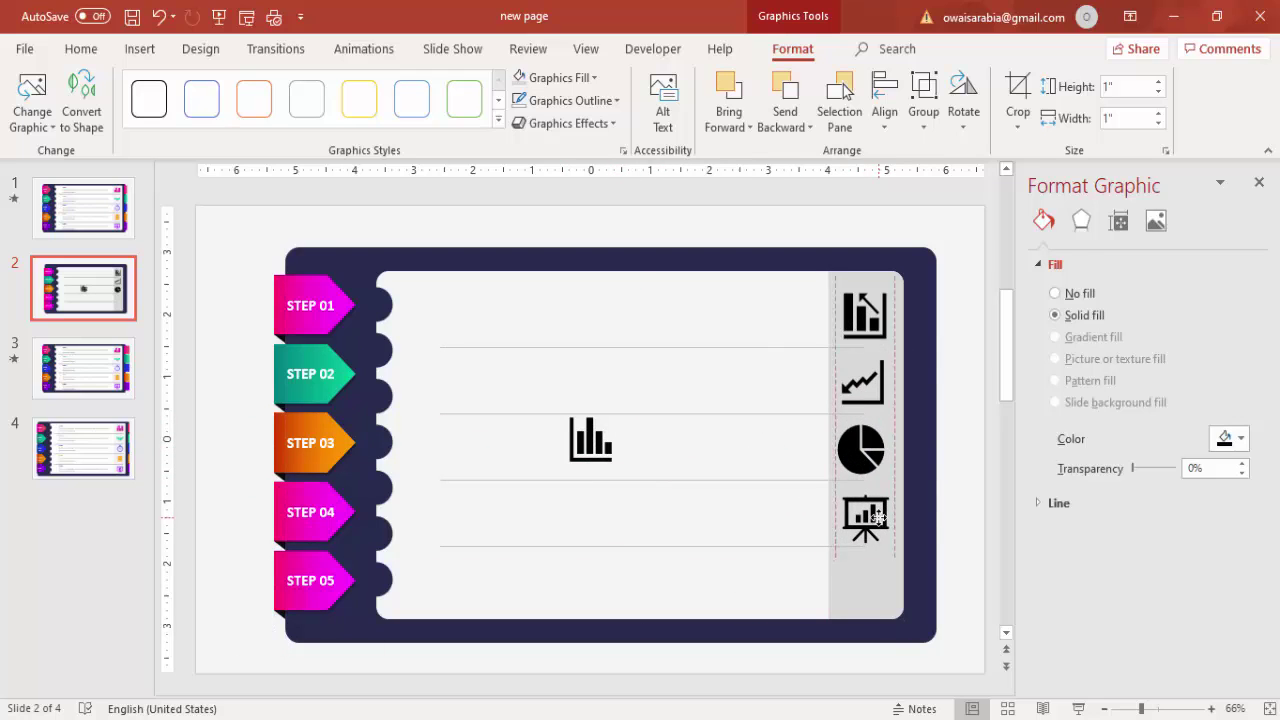
left_click_drag(611, 449, 868, 584)
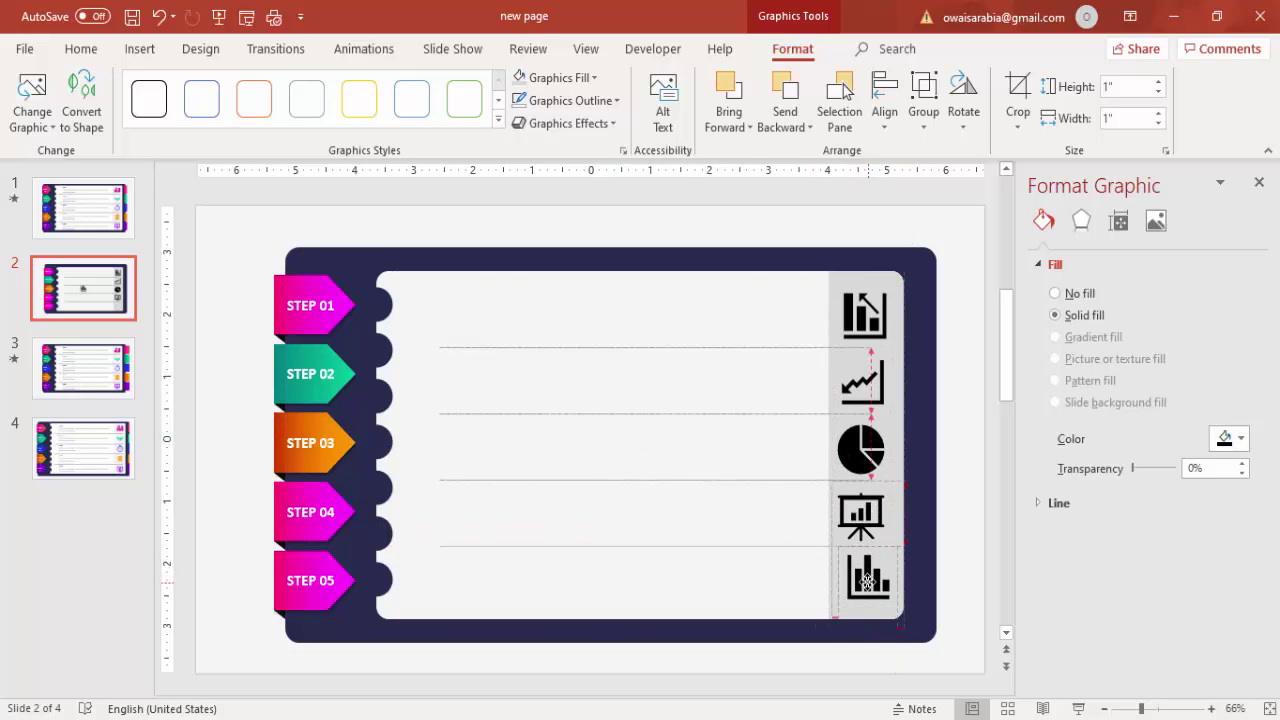
- Recolour the top three icons pink, teal and orange with Graphics Fill
left_click(865, 315)
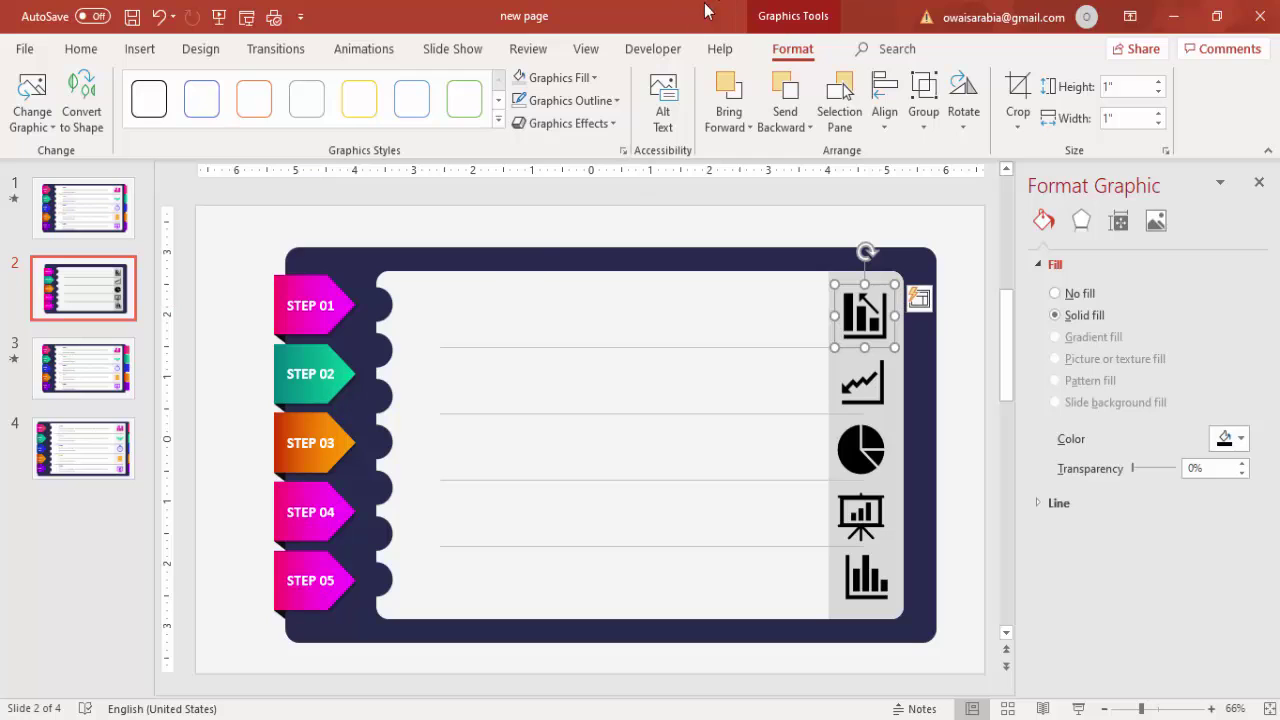
left_click(584, 80)
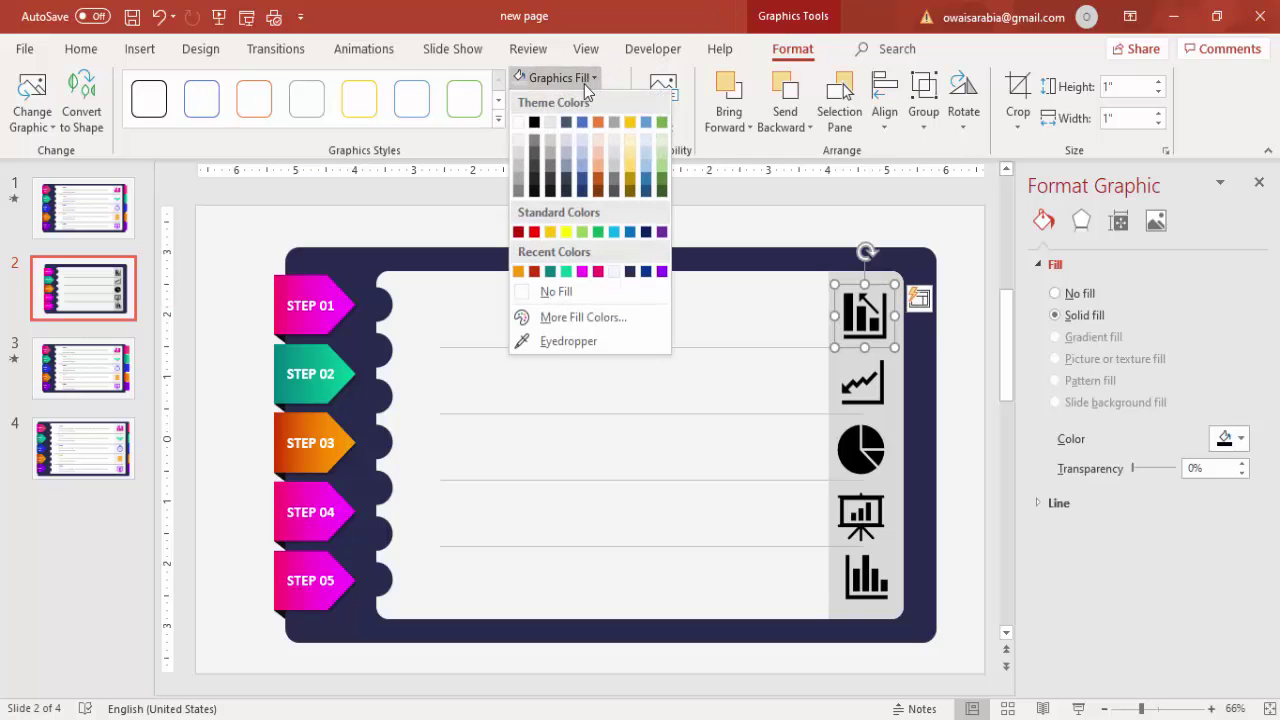
left_click(598, 271)
left_click(860, 368)
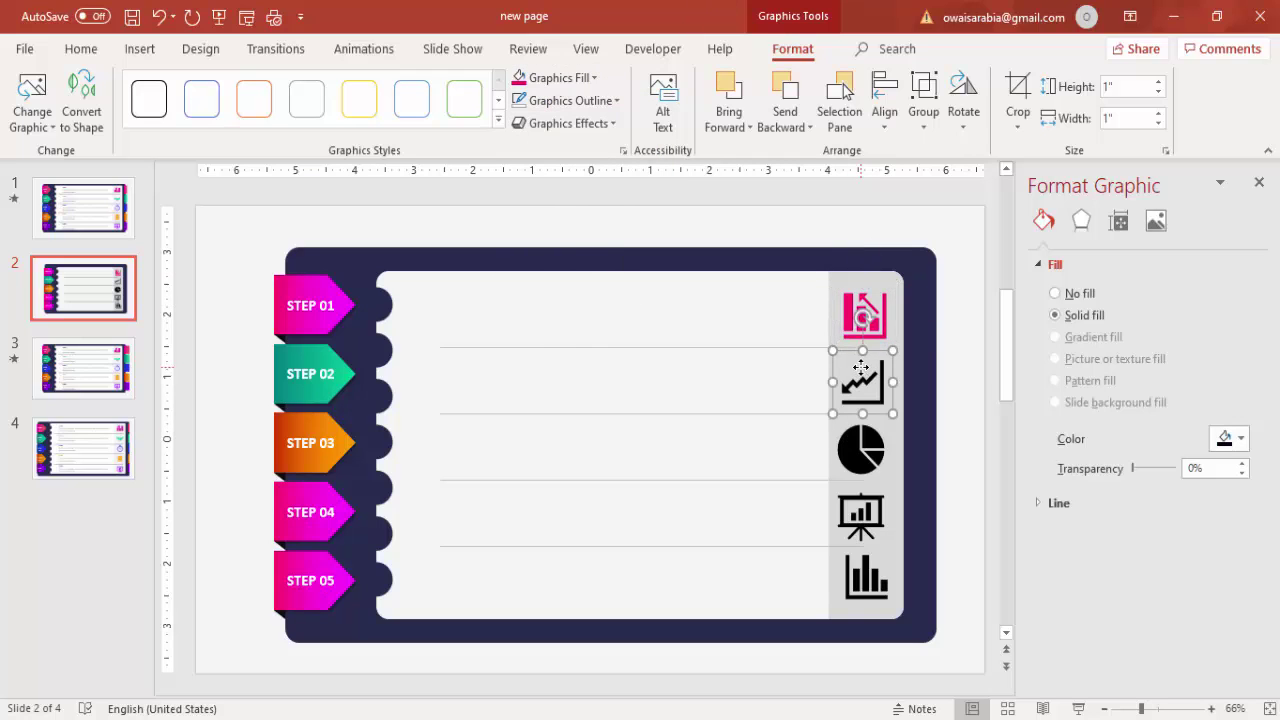
left_click(555, 78)
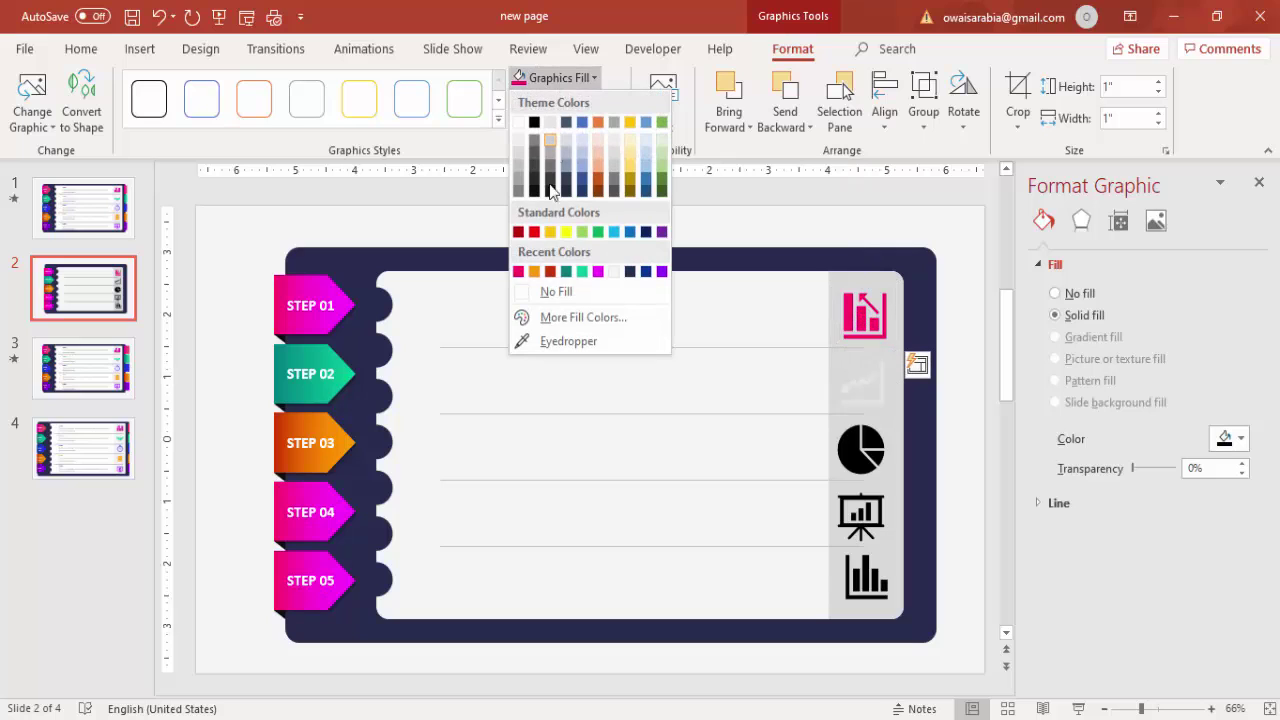
left_click(580, 271)
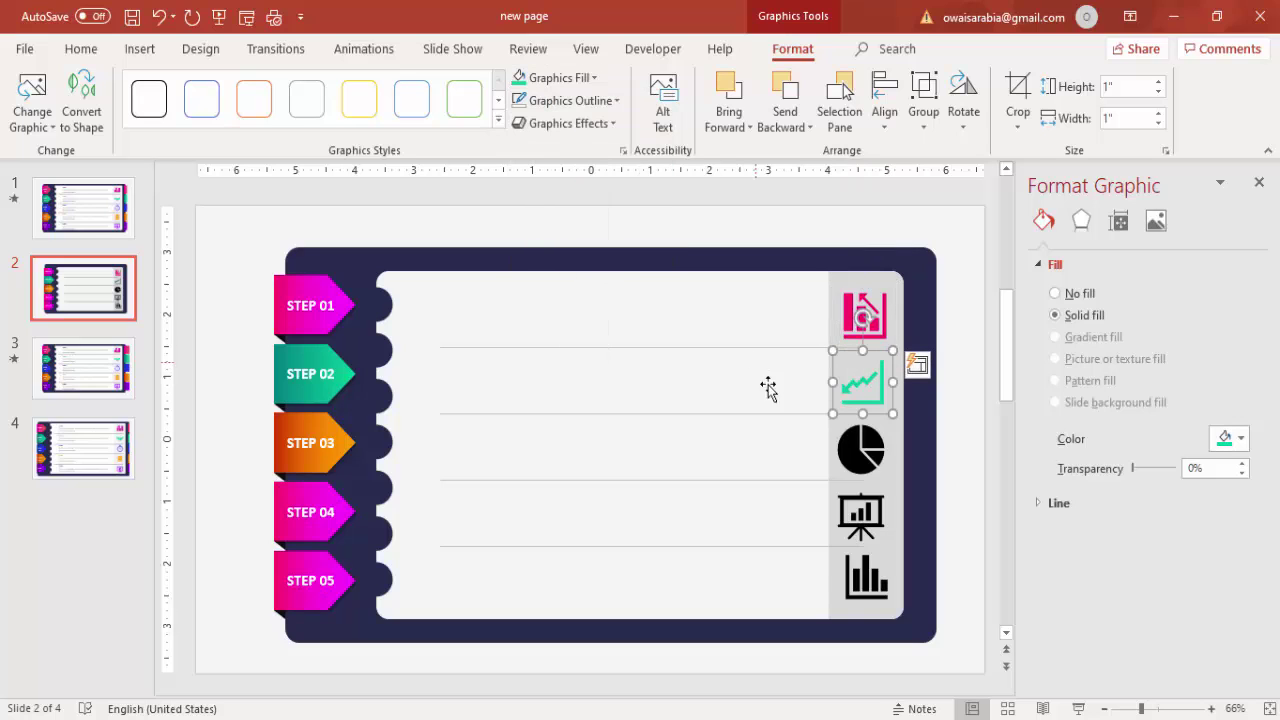
left_click(840, 458)
left_click(578, 82)
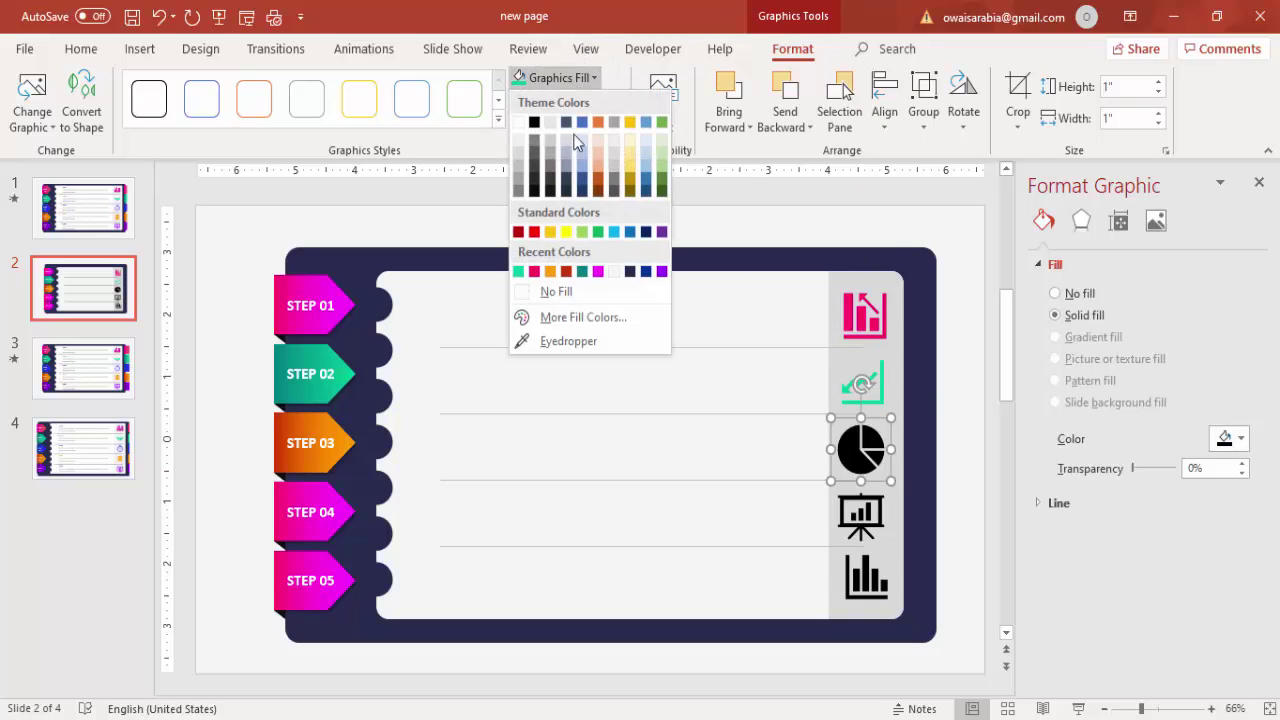
left_click(551, 273)
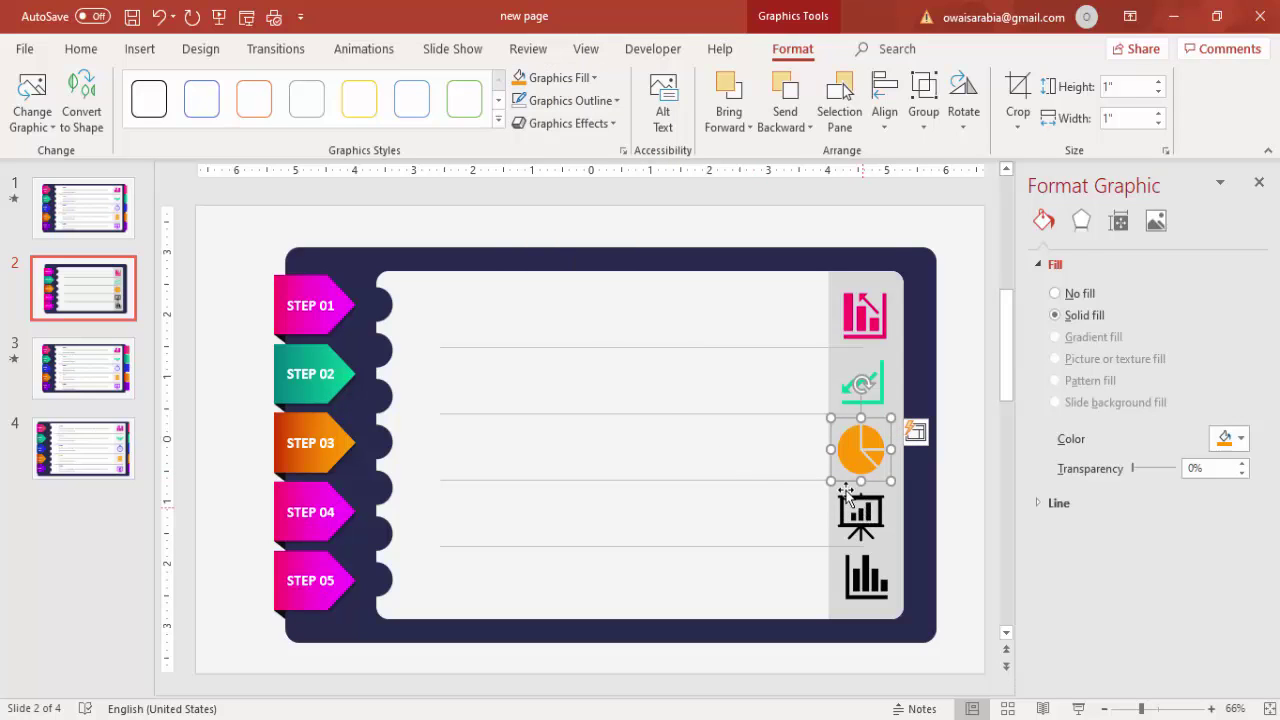
left_click(745, 241)
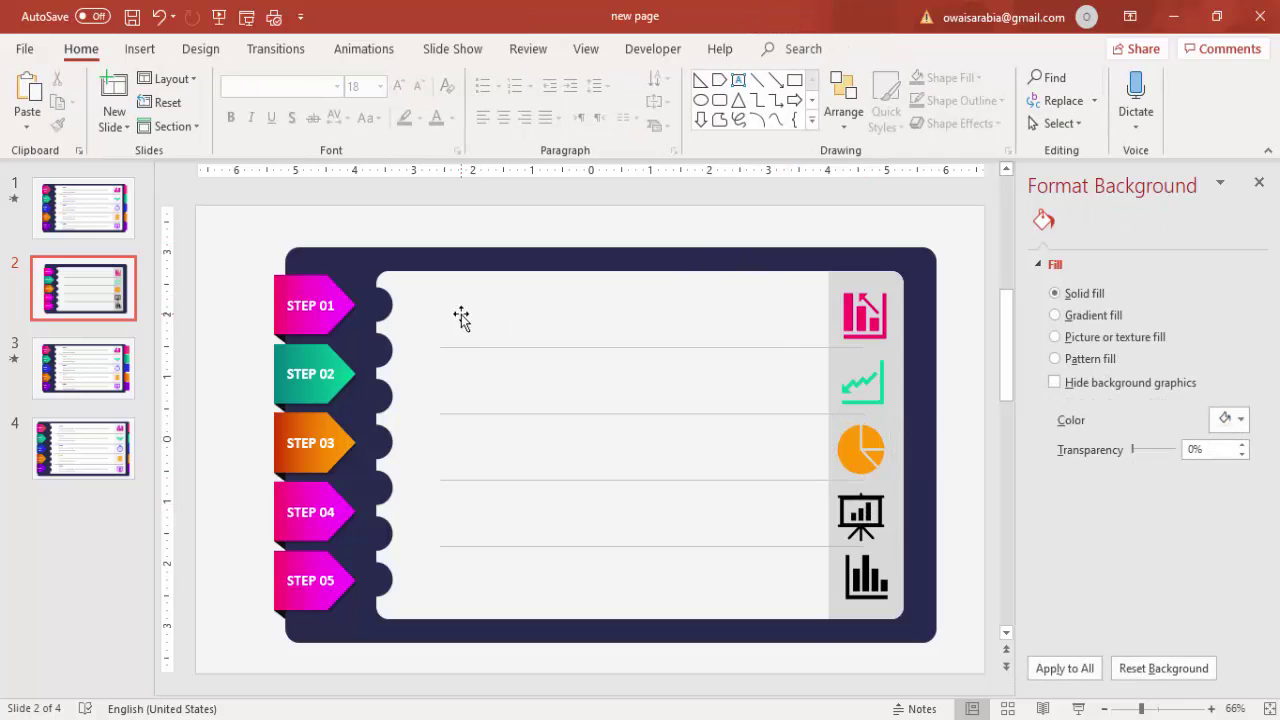
- Add a bold magenta 'TITLE' text box on the first ruled row beside STEP 01
left_click(152, 52)
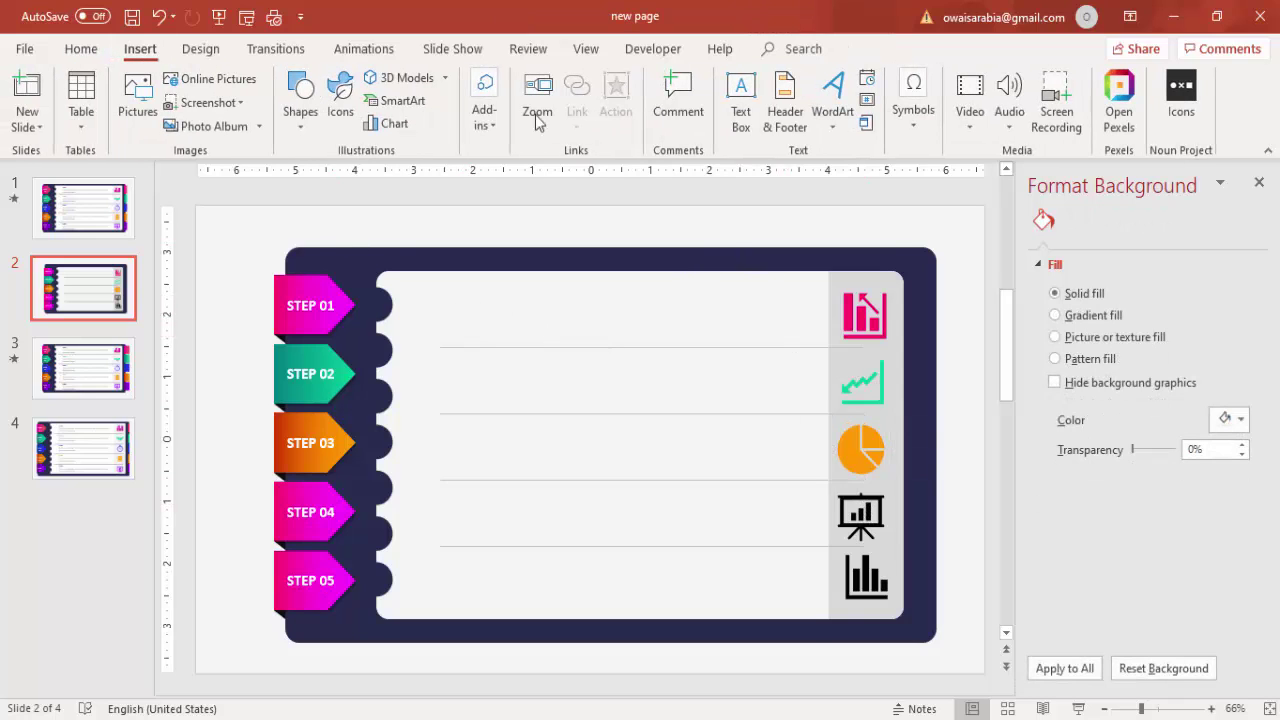
left_click(740, 105)
left_click_drag(437, 292, 573, 334)
type("TITLE")
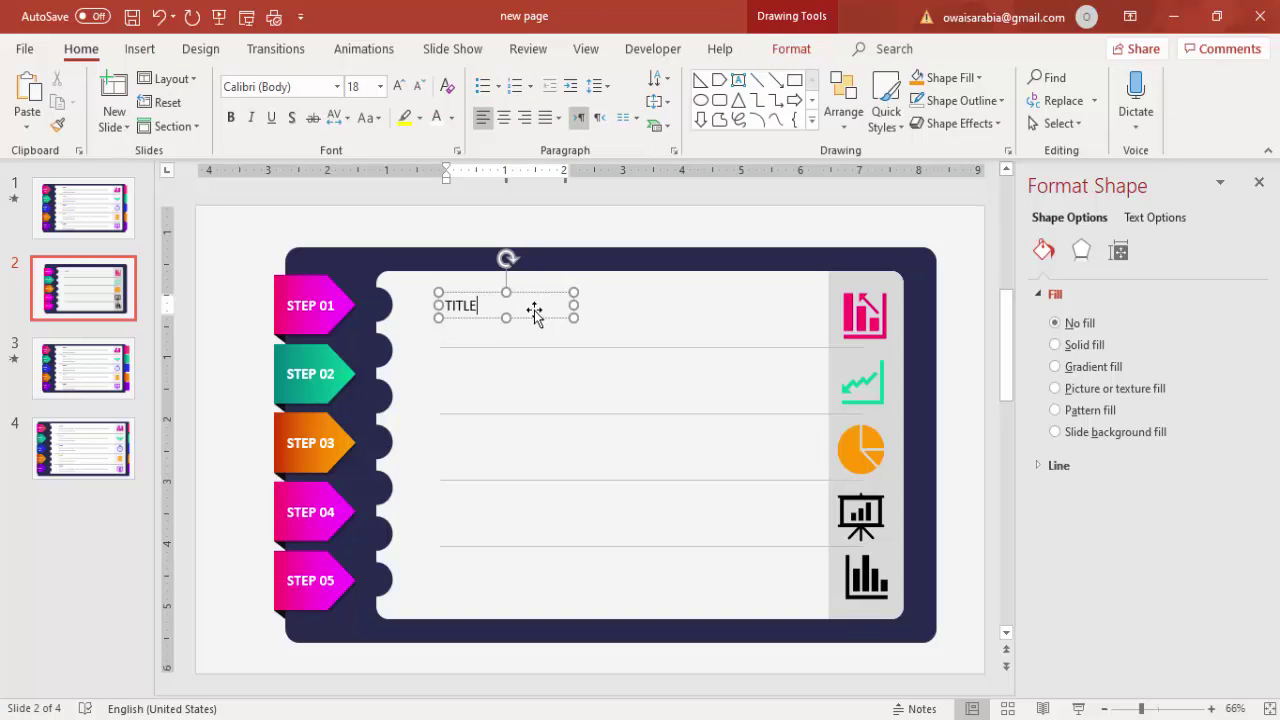
left_click(531, 292)
left_click(230, 117)
left_click(451, 118)
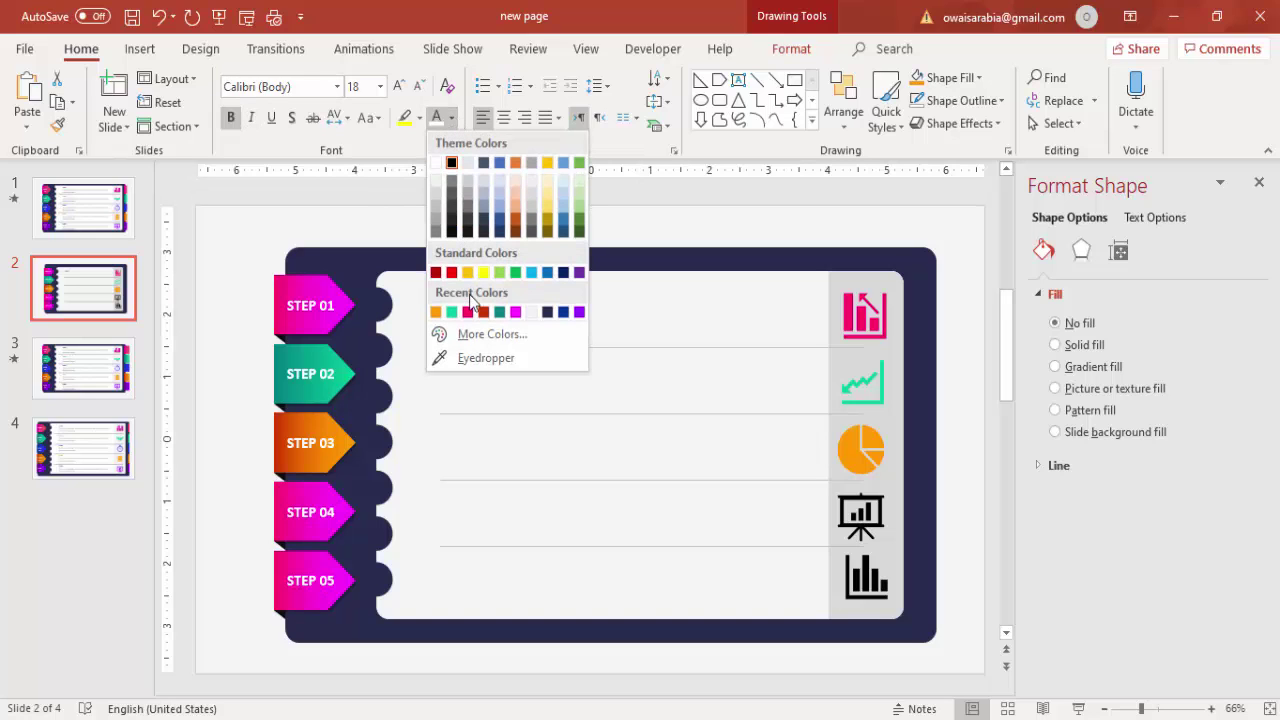
left_click(515, 312)
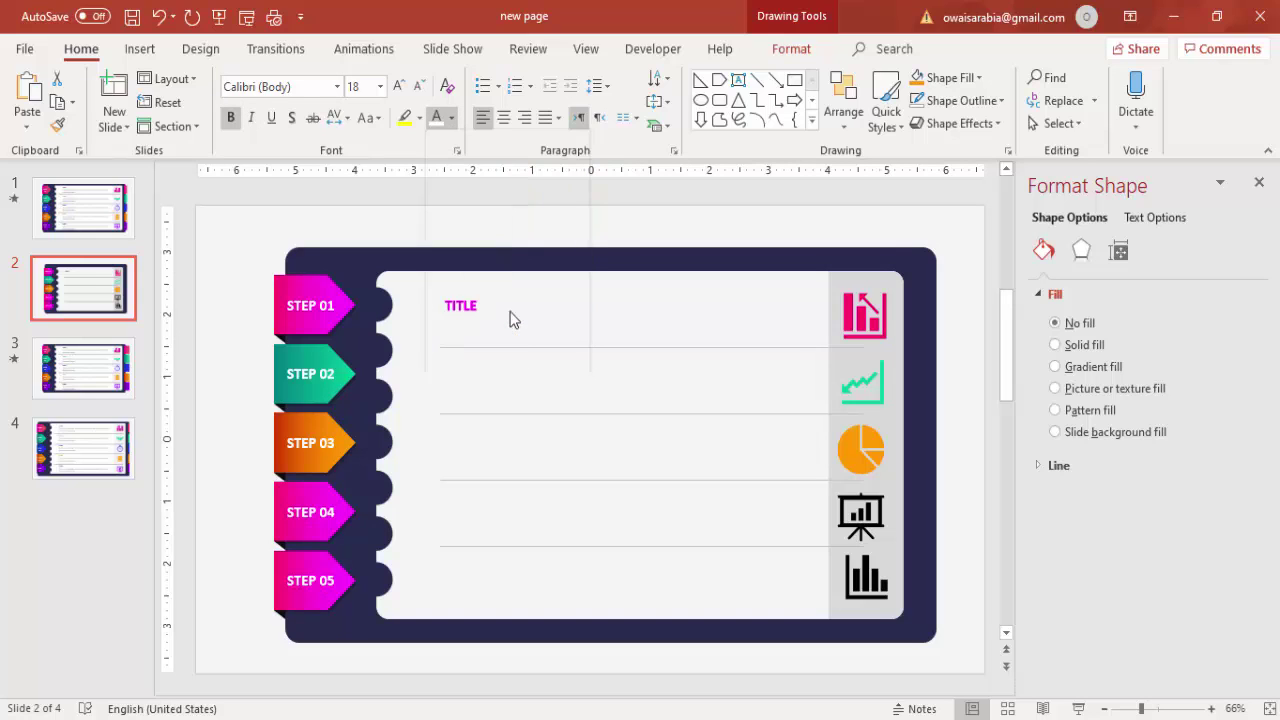
left_click_drag(471, 294, 474, 290)
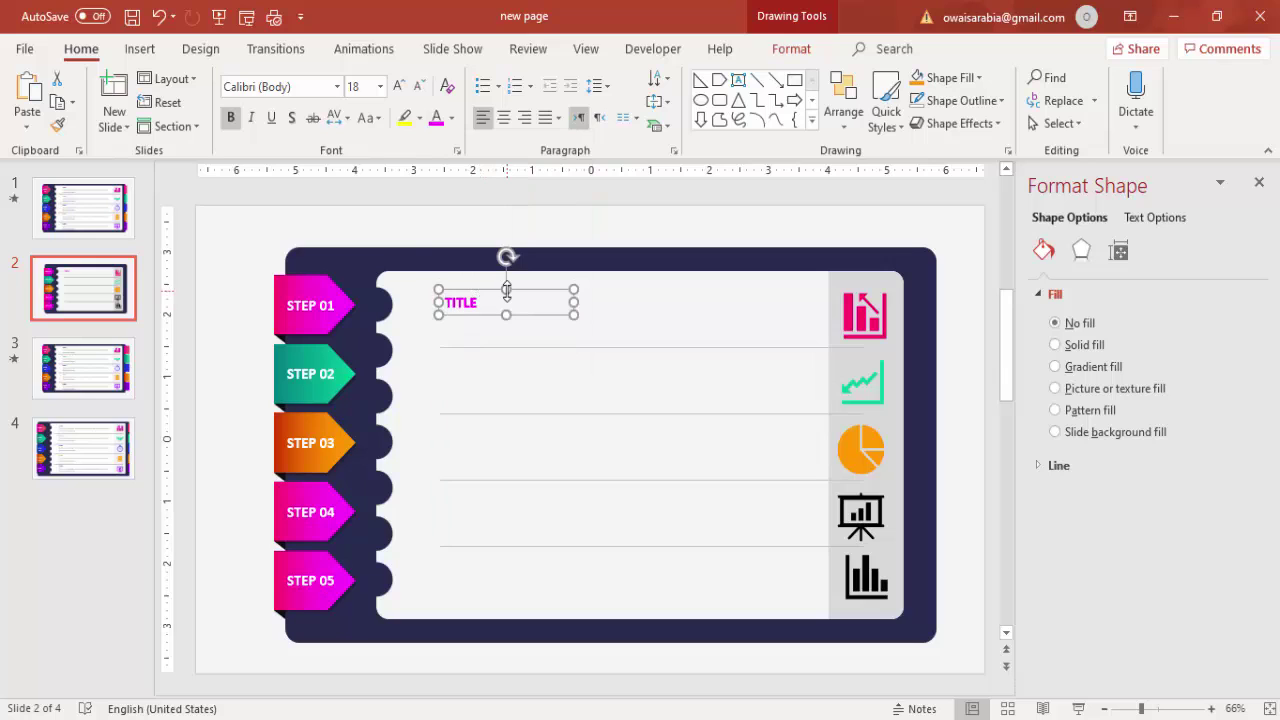
left_click(300, 200)
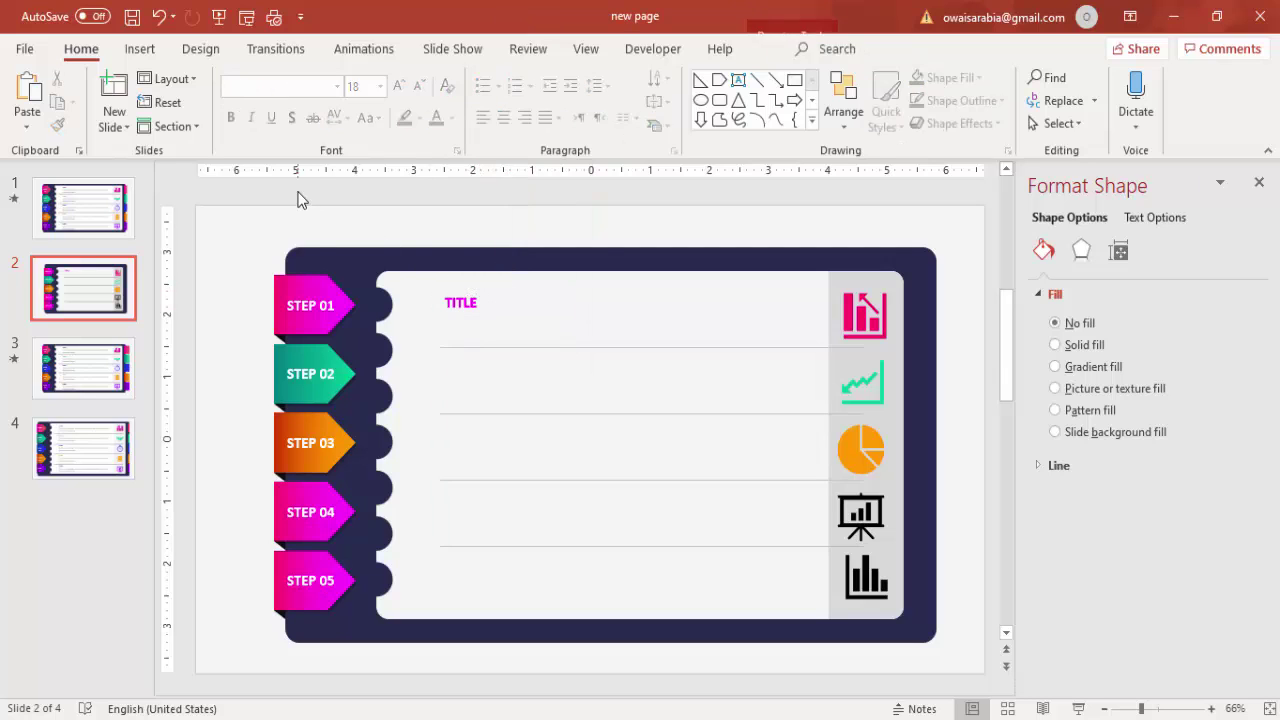
- Add a light grey 16 pt 'Add detail text here' text box under TITLE
left_click(140, 48)
left_click(739, 118)
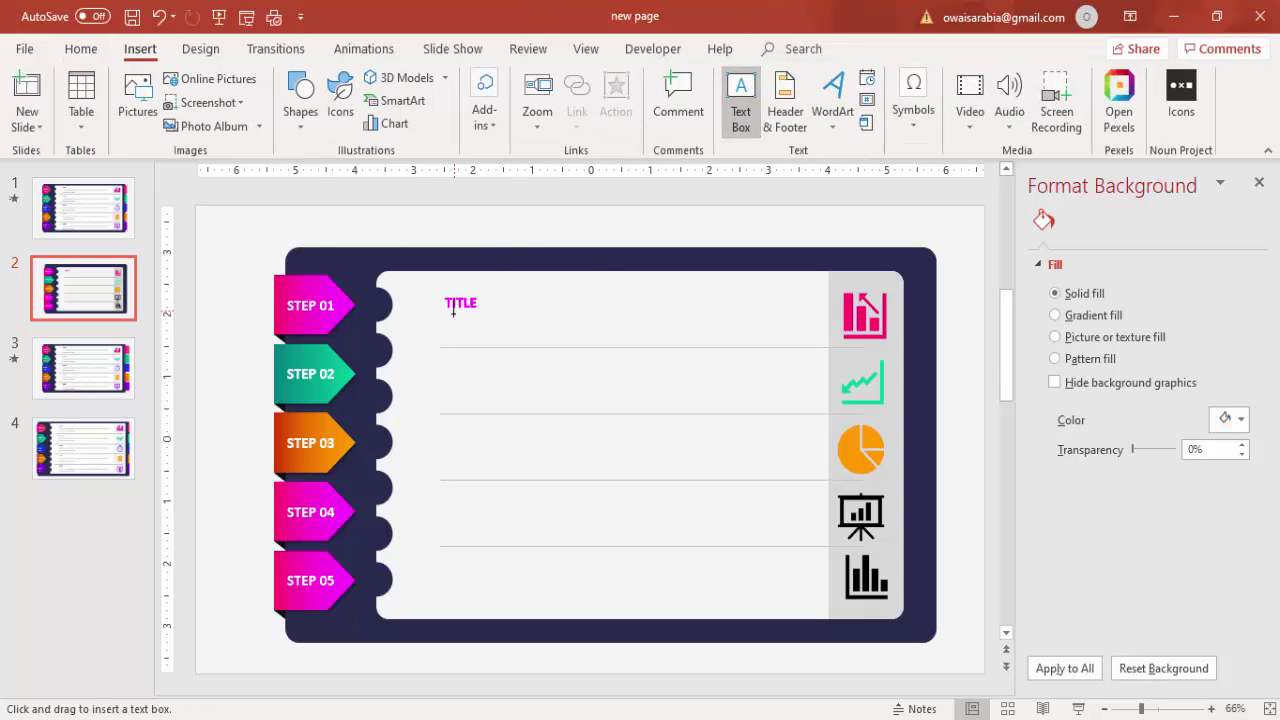
left_click_drag(449, 313, 806, 352)
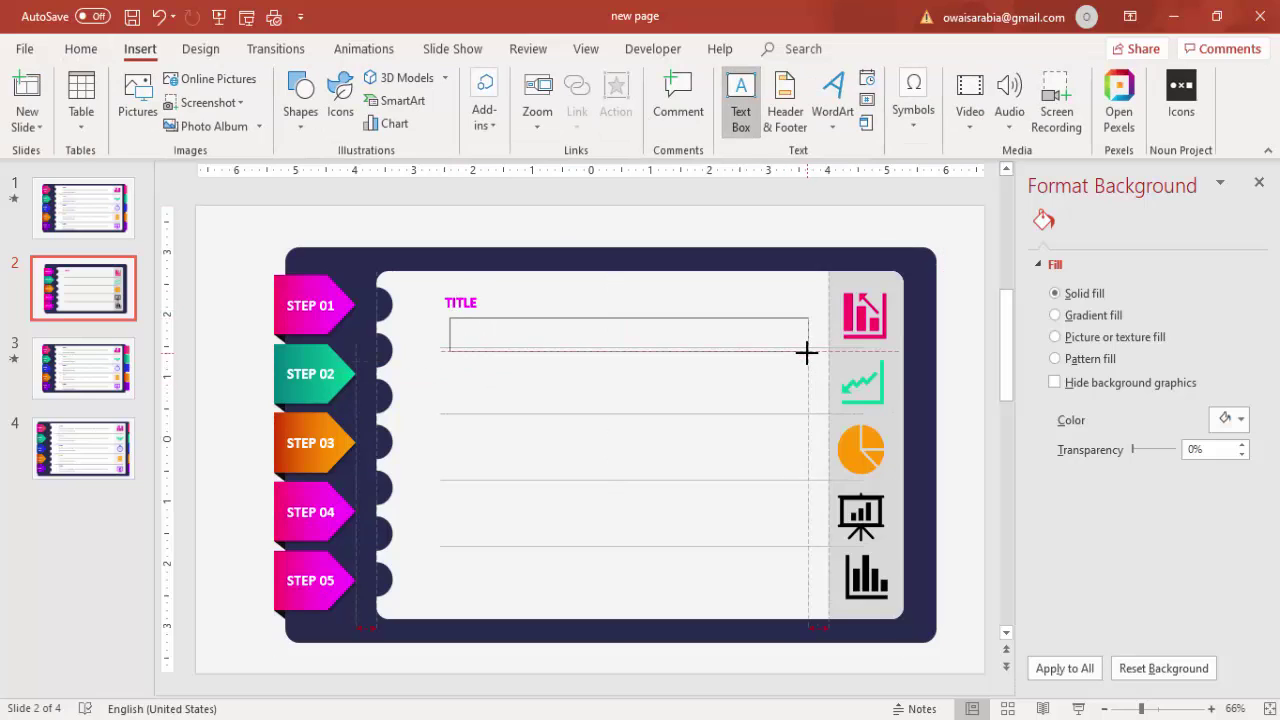
type("Add detail text here")
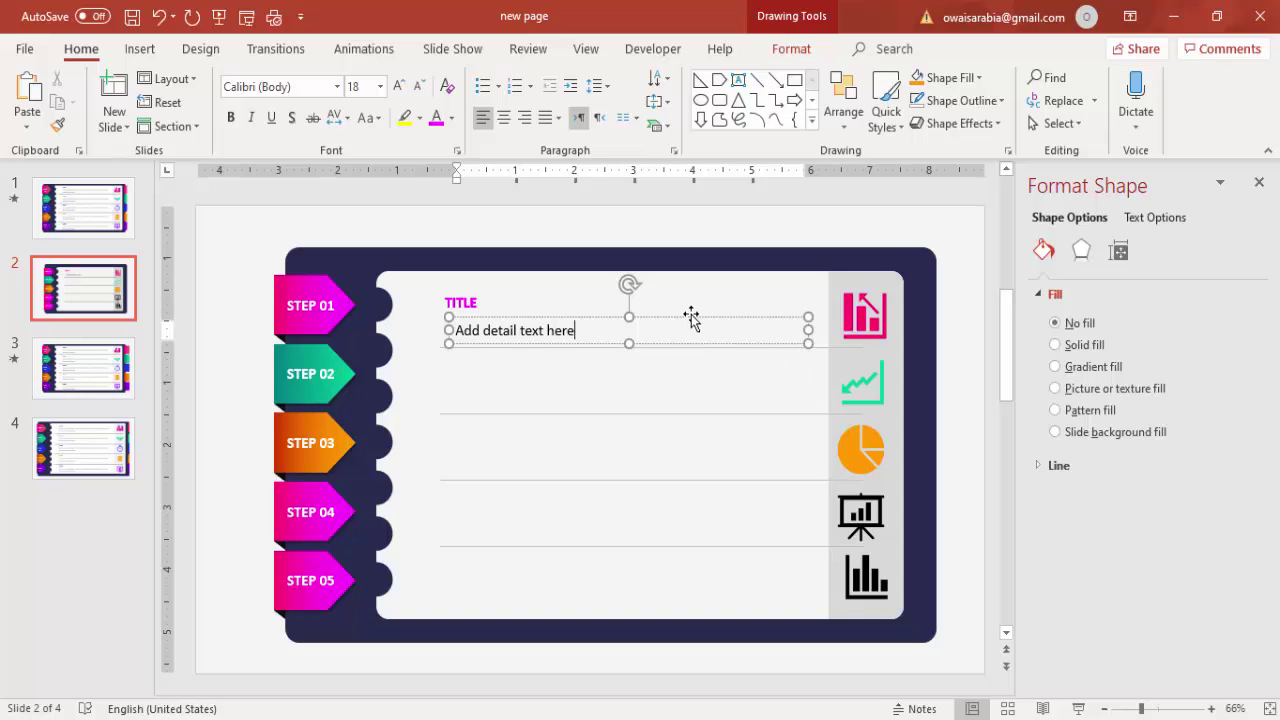
key("Escape")
left_click(451, 118)
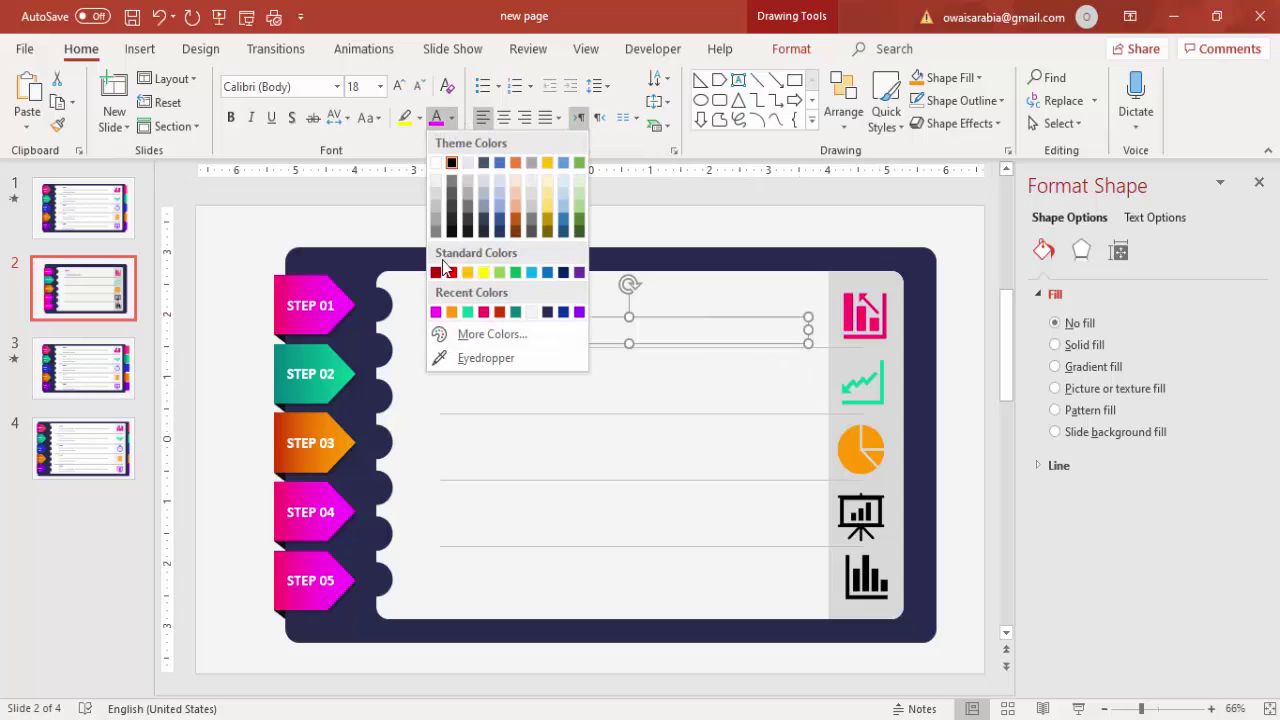
left_click(435, 222)
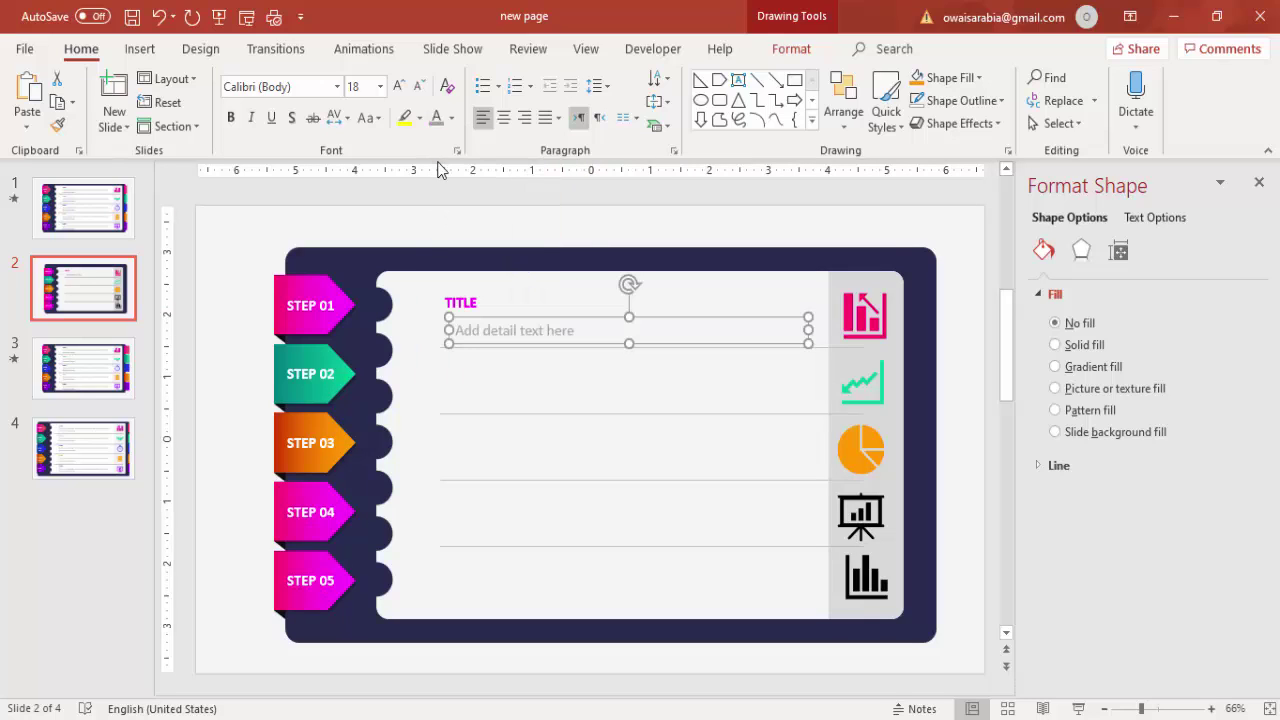
left_click(418, 86)
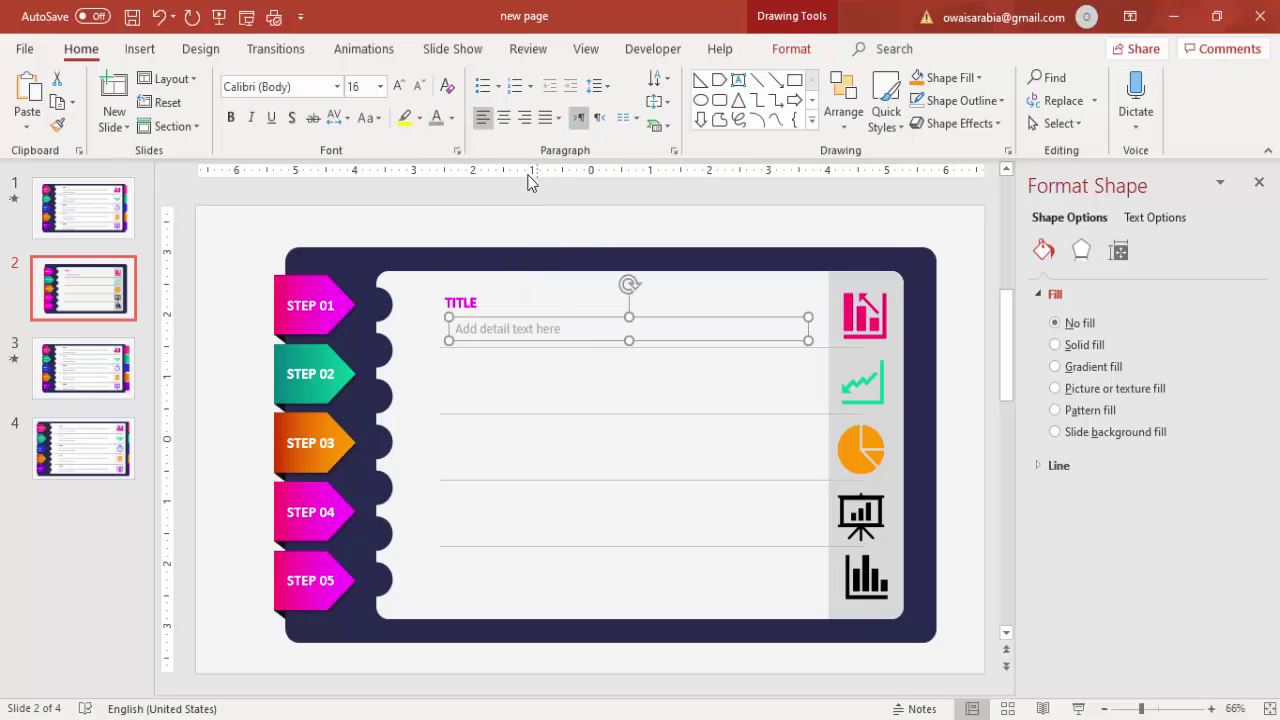
left_click_drag(535, 313, 525, 311)
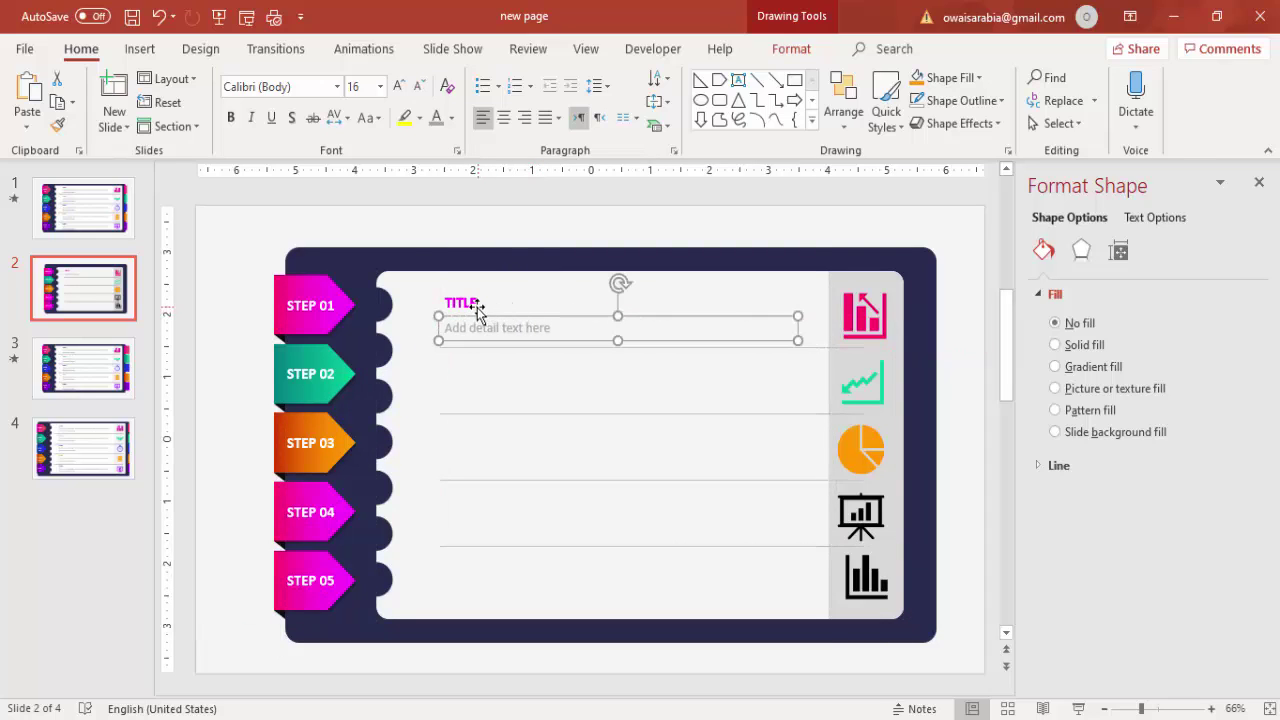
- Group TITLE with its detail text and copy the group down each step row
left_click(478, 308, "shift")
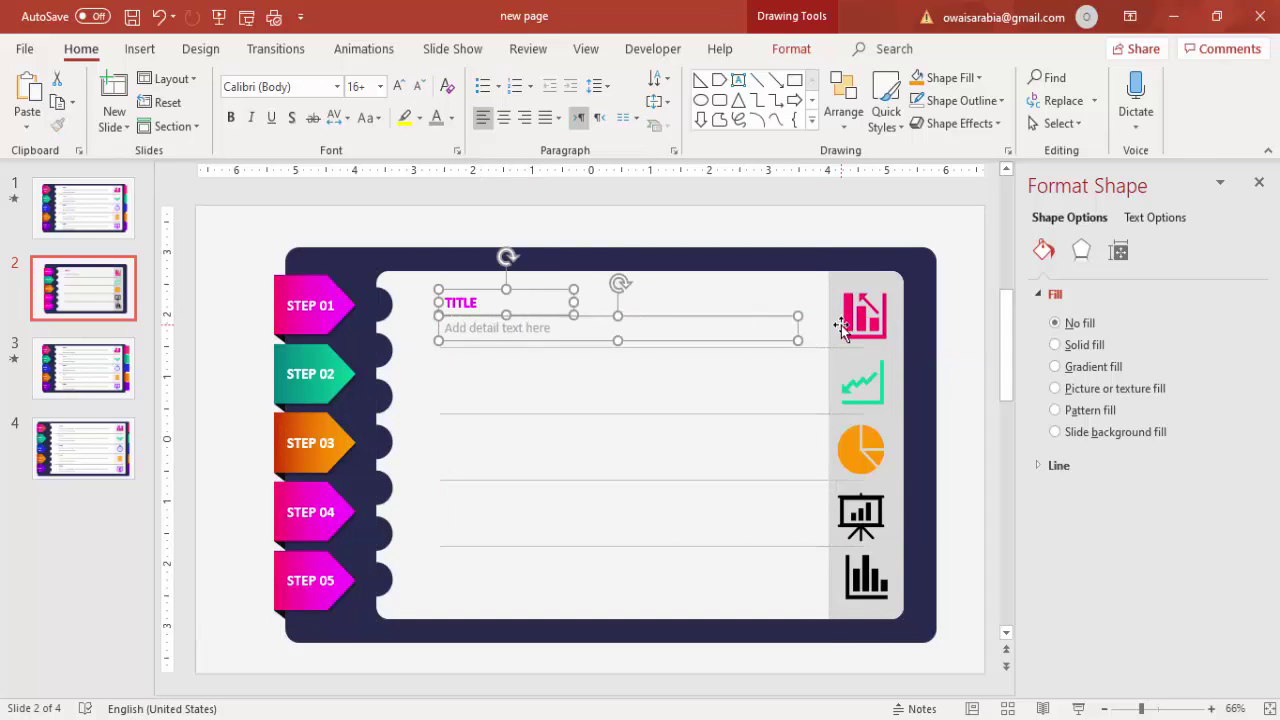
key("ctrl+g")
left_click_drag(806, 326, 744, 351)
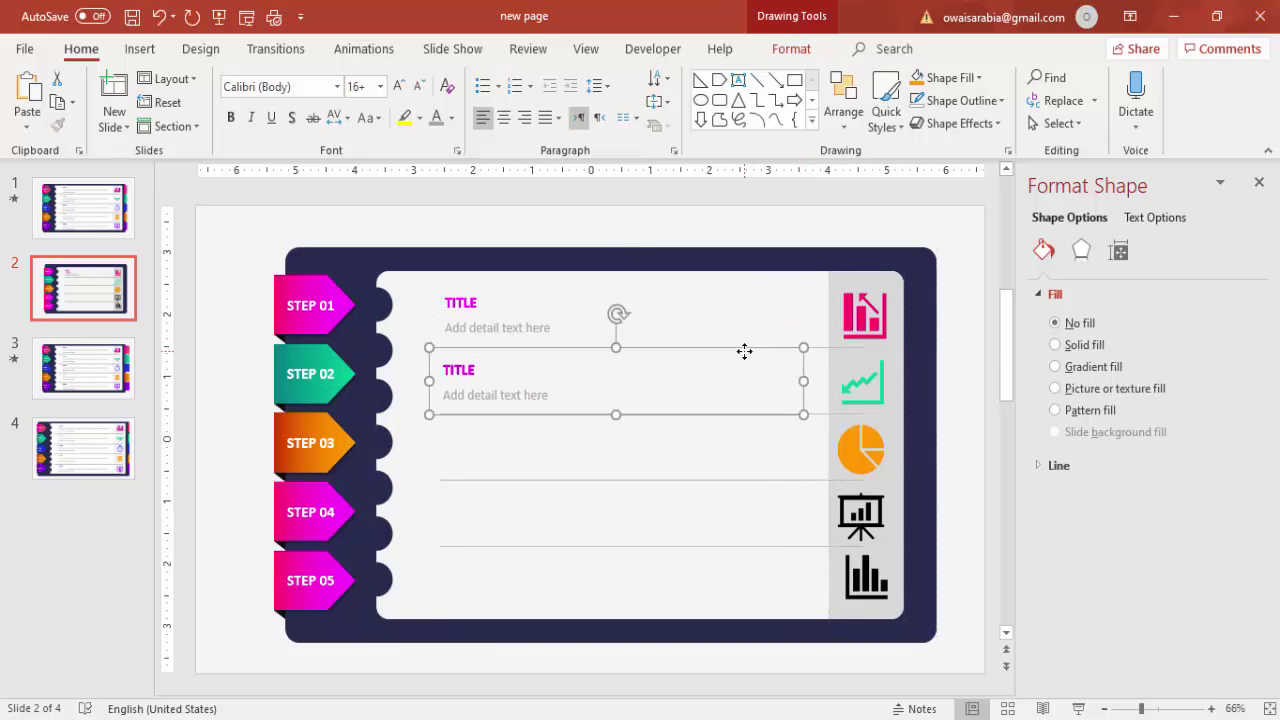
key("ctrl+d")
key("ctrl+d")
key("ctrl+d")
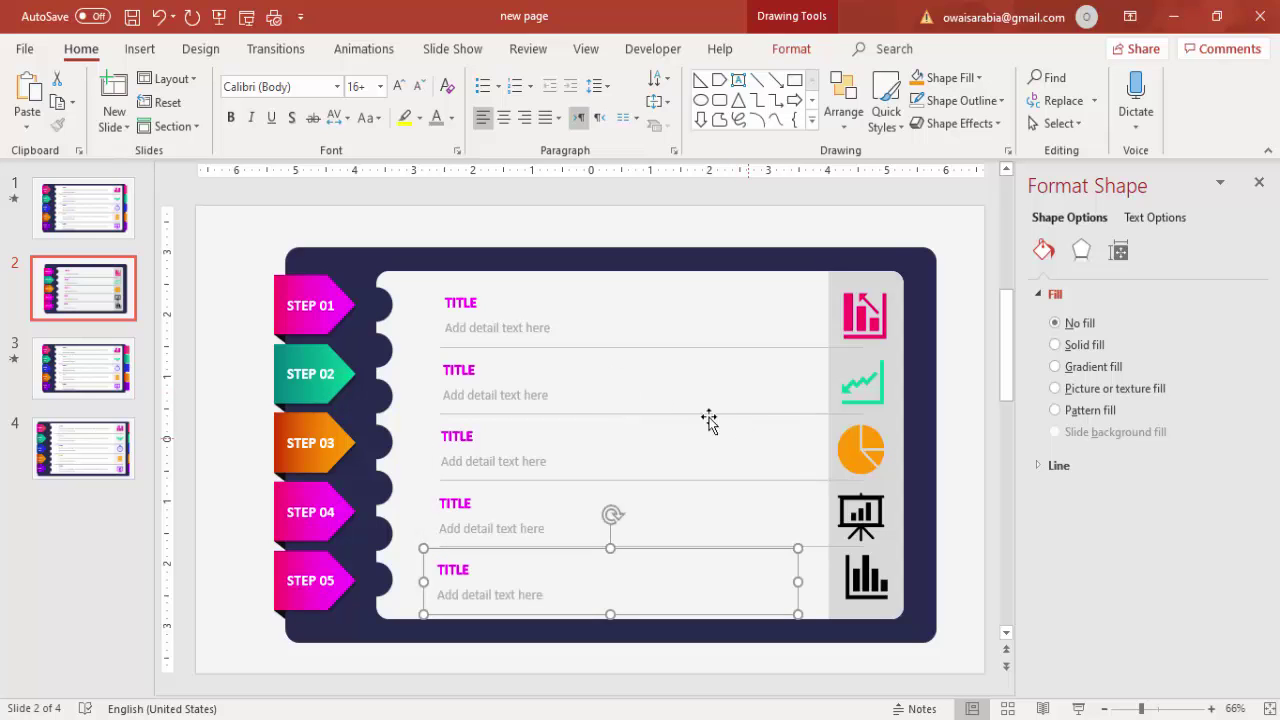
- Colour the STEP 02 row's TITLE teal
left_click(455, 377)
double_click(455, 372)
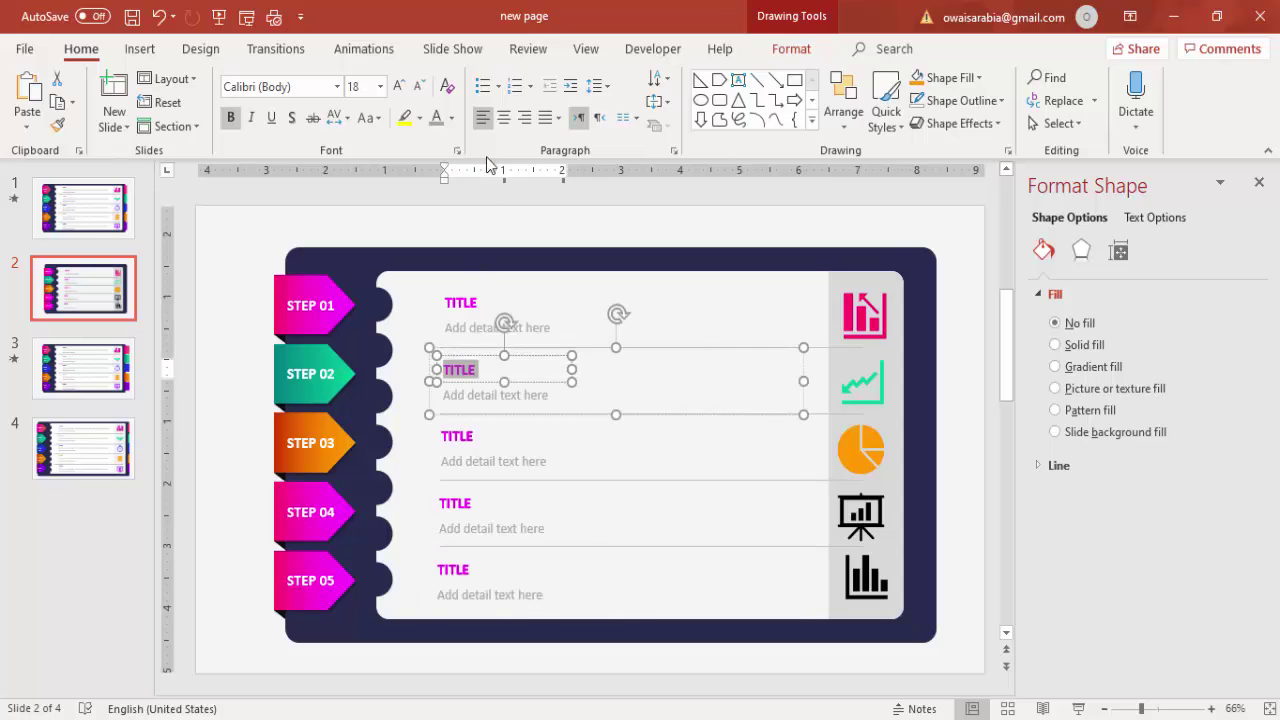
left_click(452, 118)
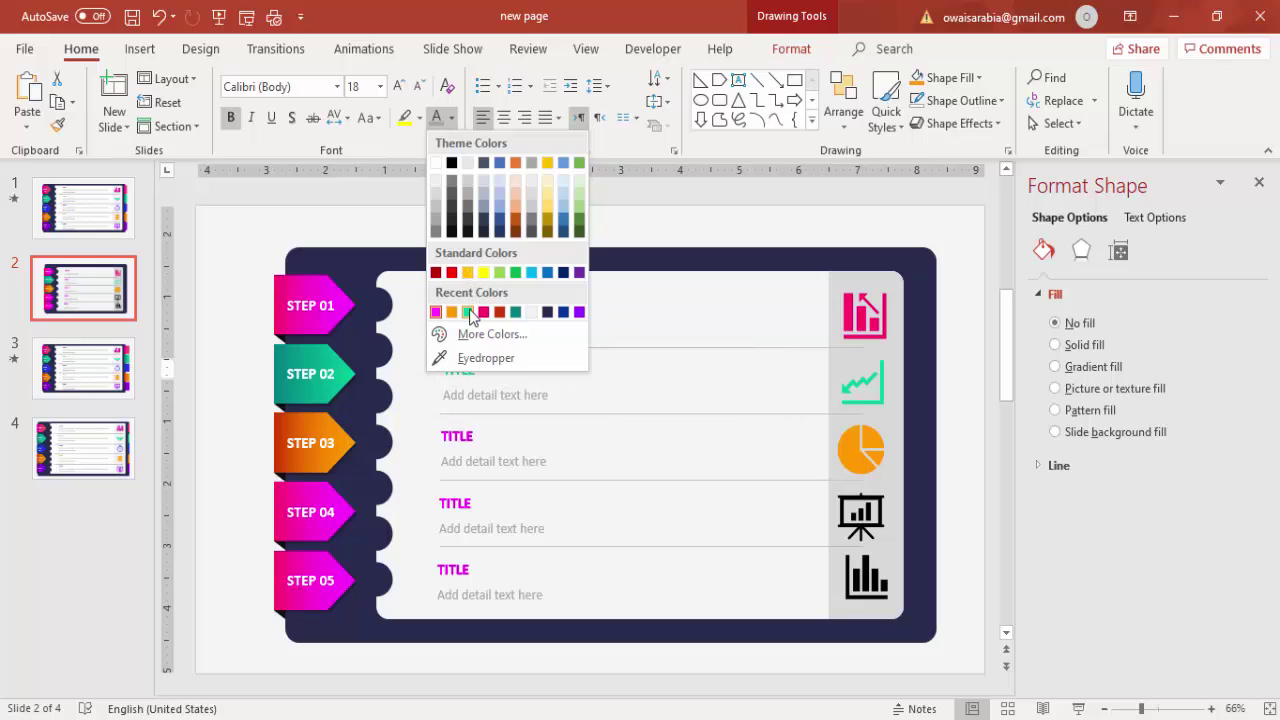
left_click(468, 312)
- Colour the STEP 03 row's TITLE orange
left_click(464, 427)
double_click(460, 428)
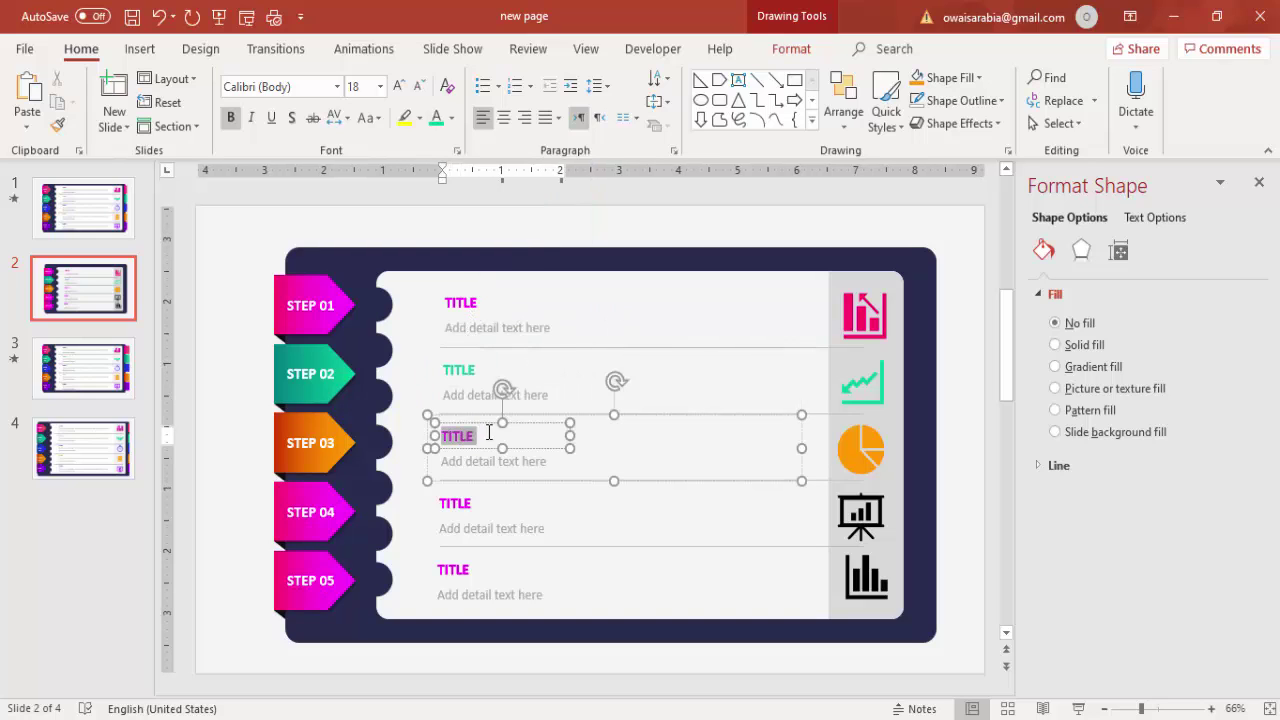
left_click(452, 118)
left_click(468, 313)
left_click(837, 242)
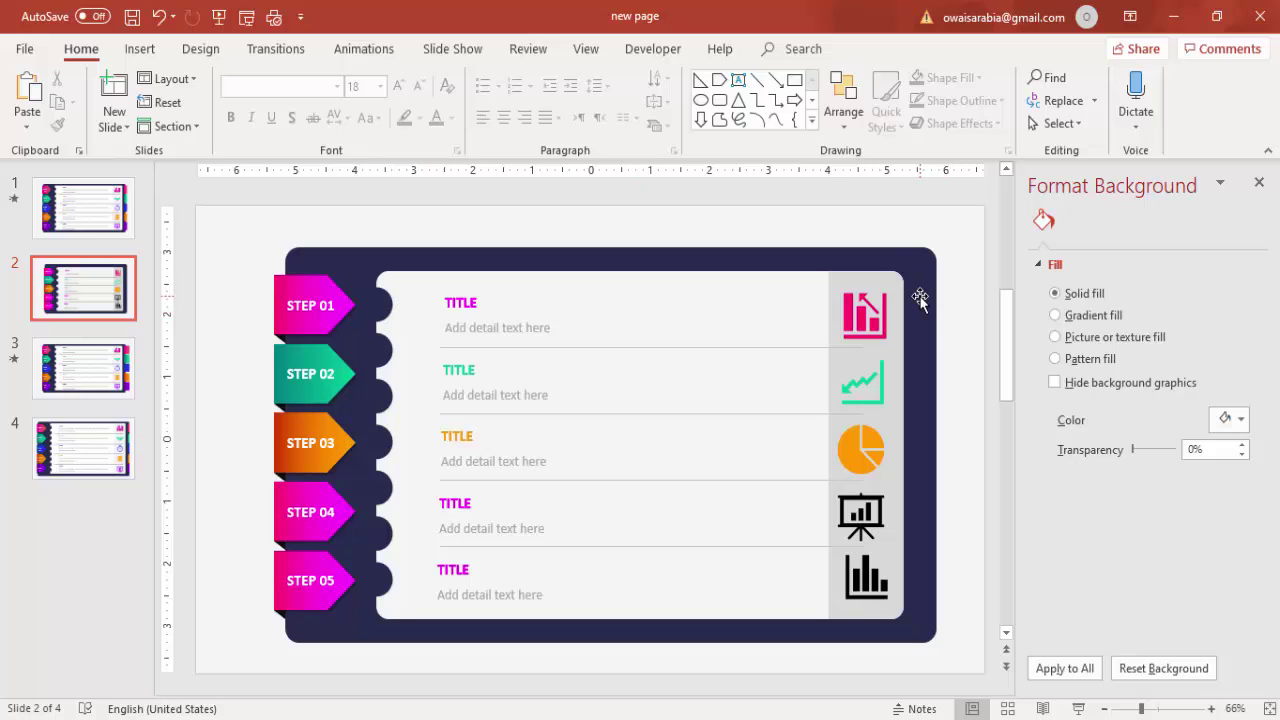
- Copy the STEP 01 arrow, change it to a rectangle, and narrow it to 0.8" wide
left_click(335, 287)
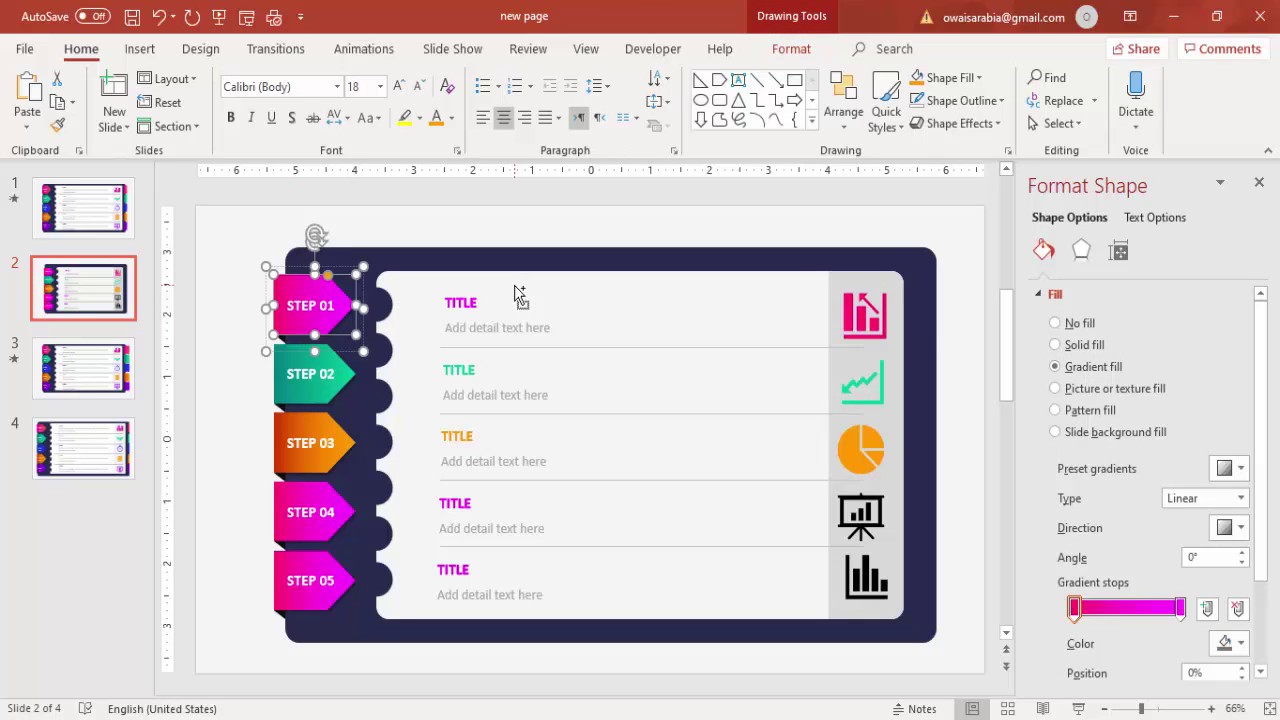
left_click(498, 247)
left_click_drag(325, 305, 665, 248)
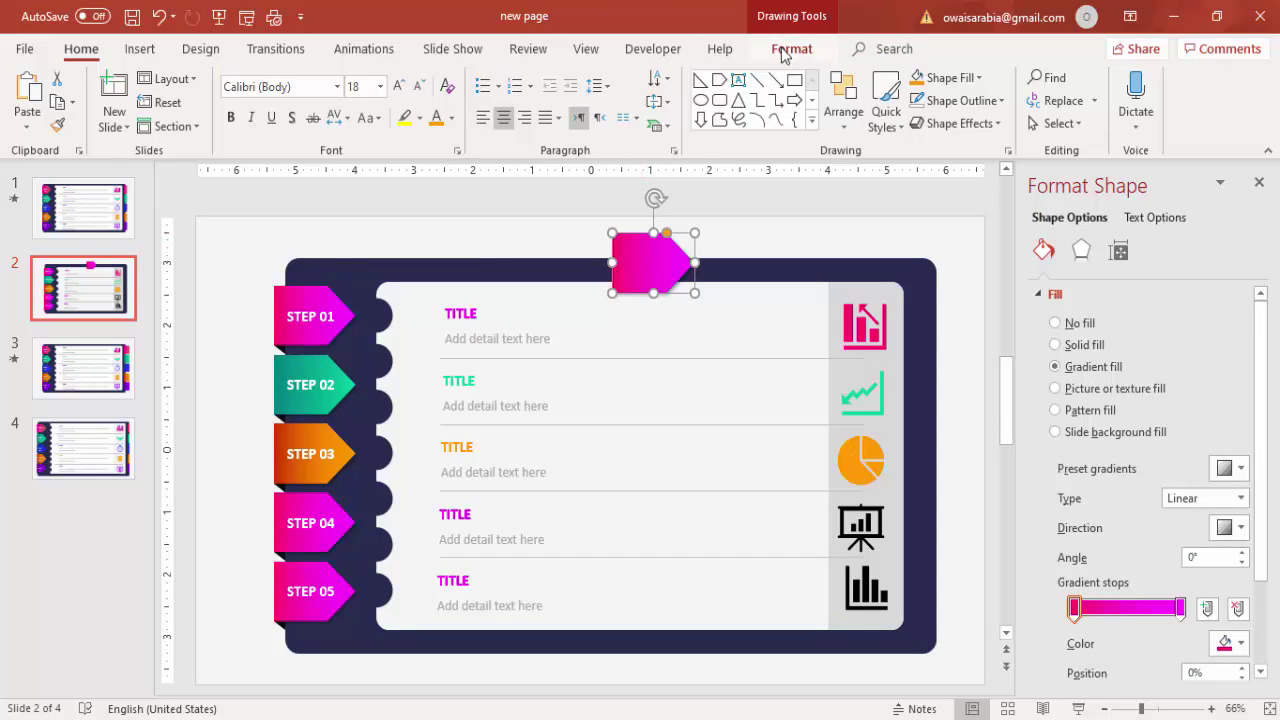
left_click(789, 49)
left_click(182, 78)
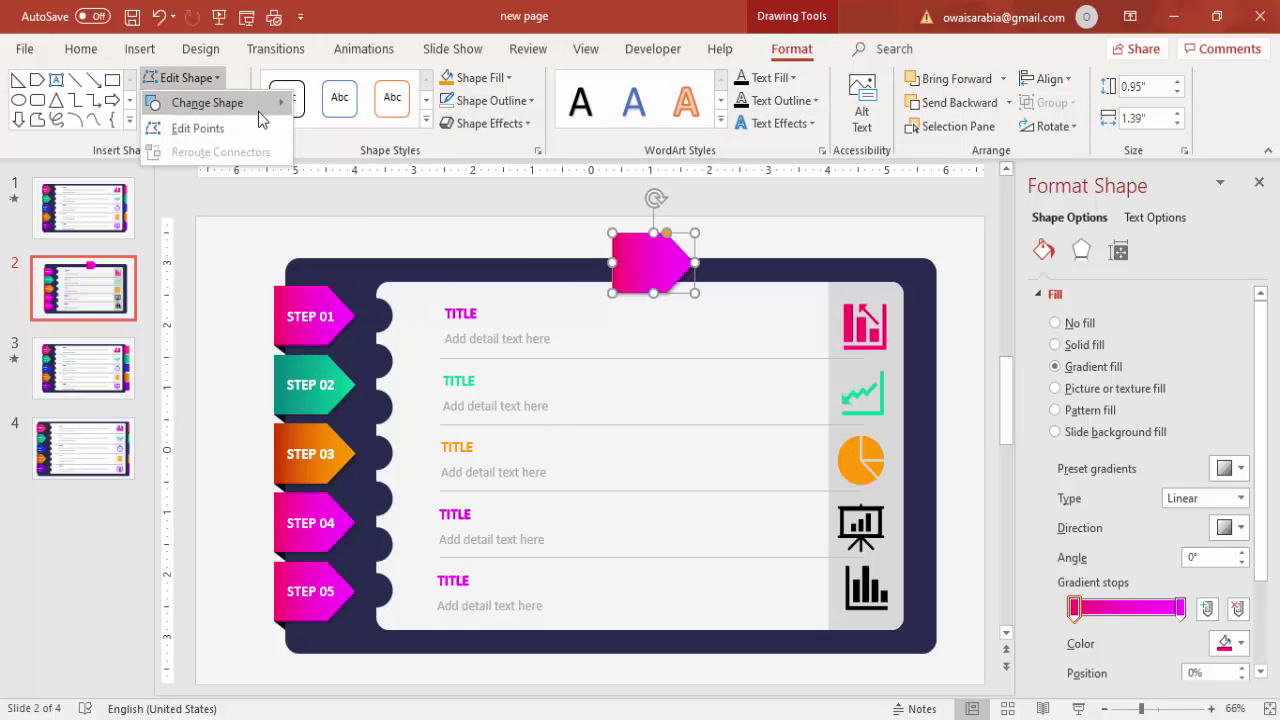
mouse_move(262, 103)
left_click(302, 124)
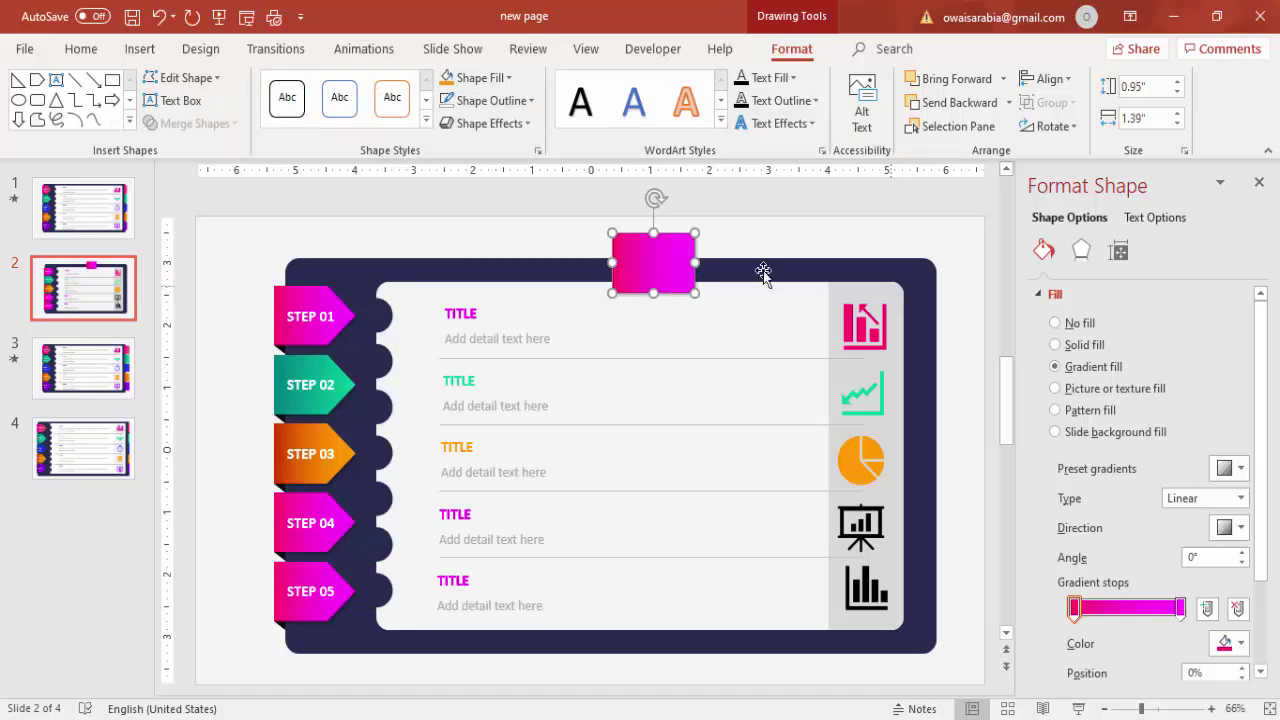
left_click_drag(695, 262, 935, 310)
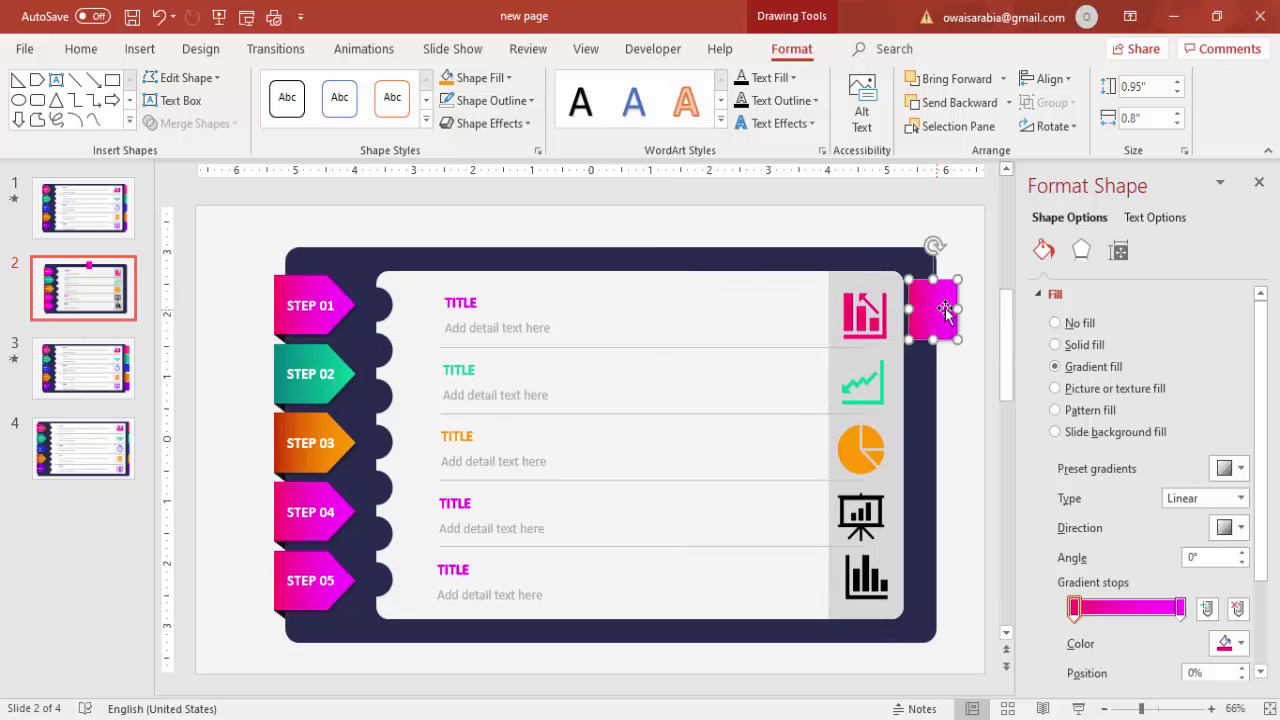
- Give the magenta tab an Inside: Left shadow
left_click(1080, 252)
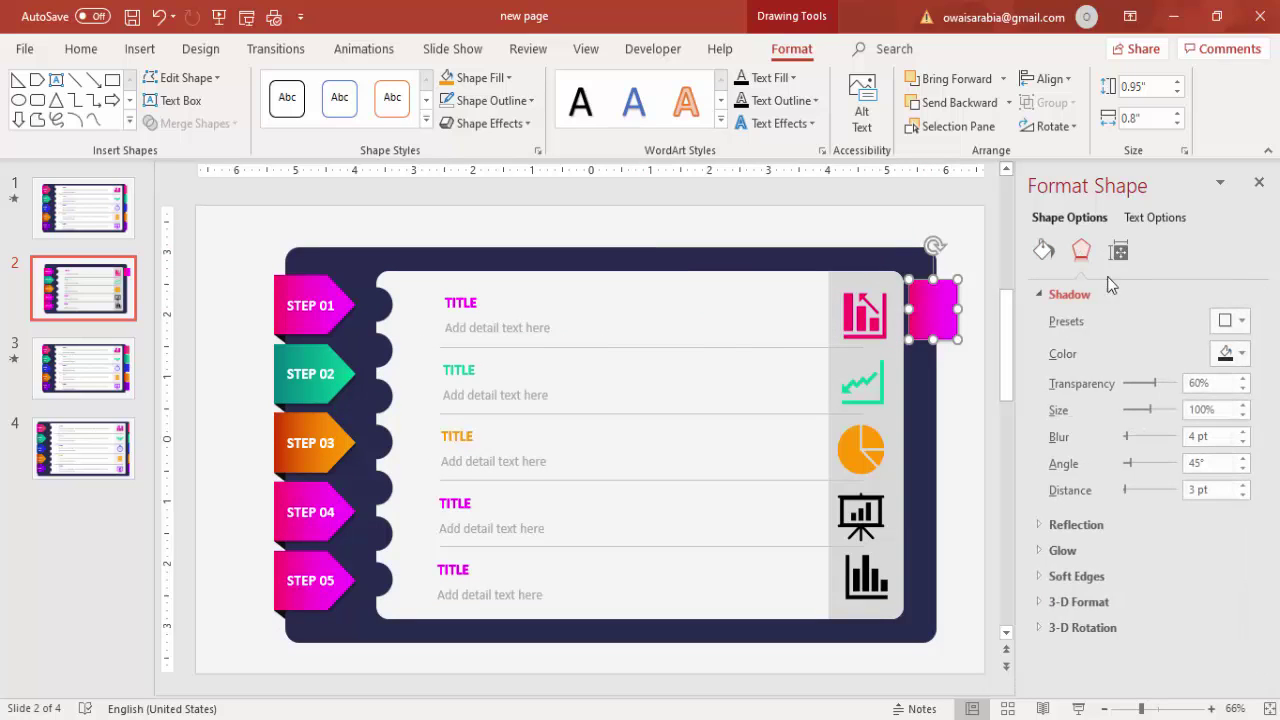
left_click(1237, 321)
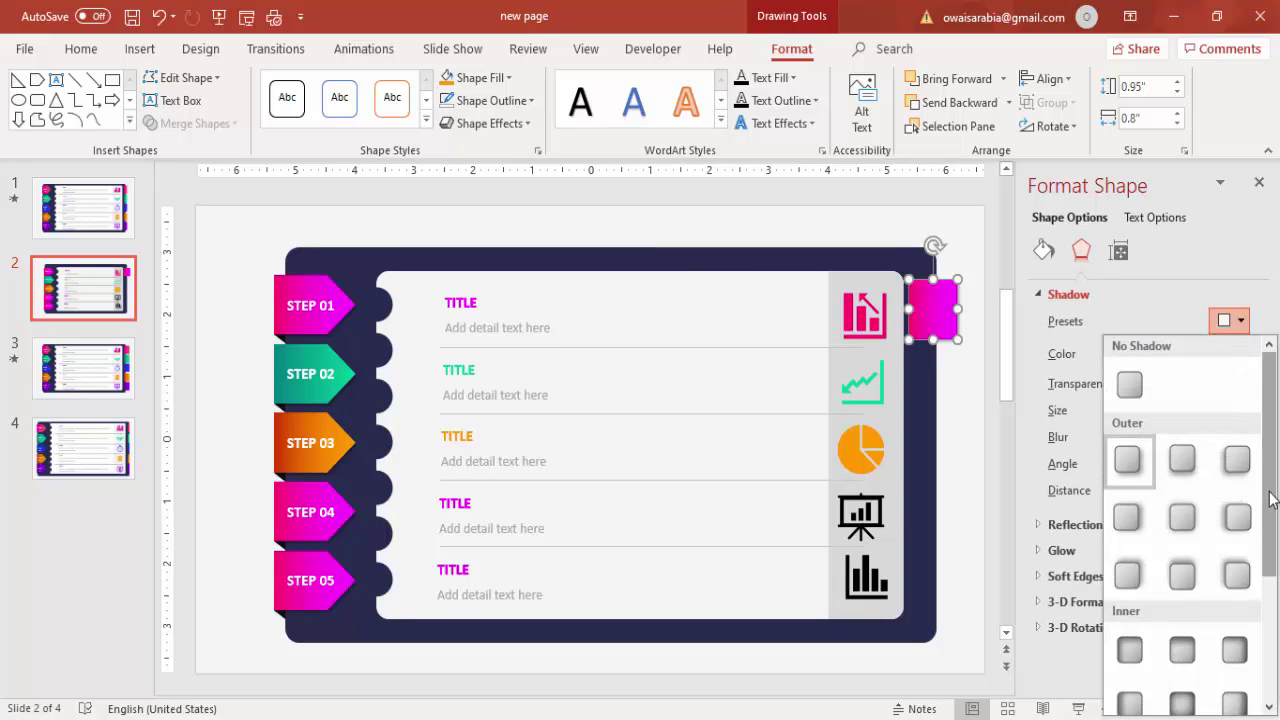
scroll(1218, 542, "down", 2)
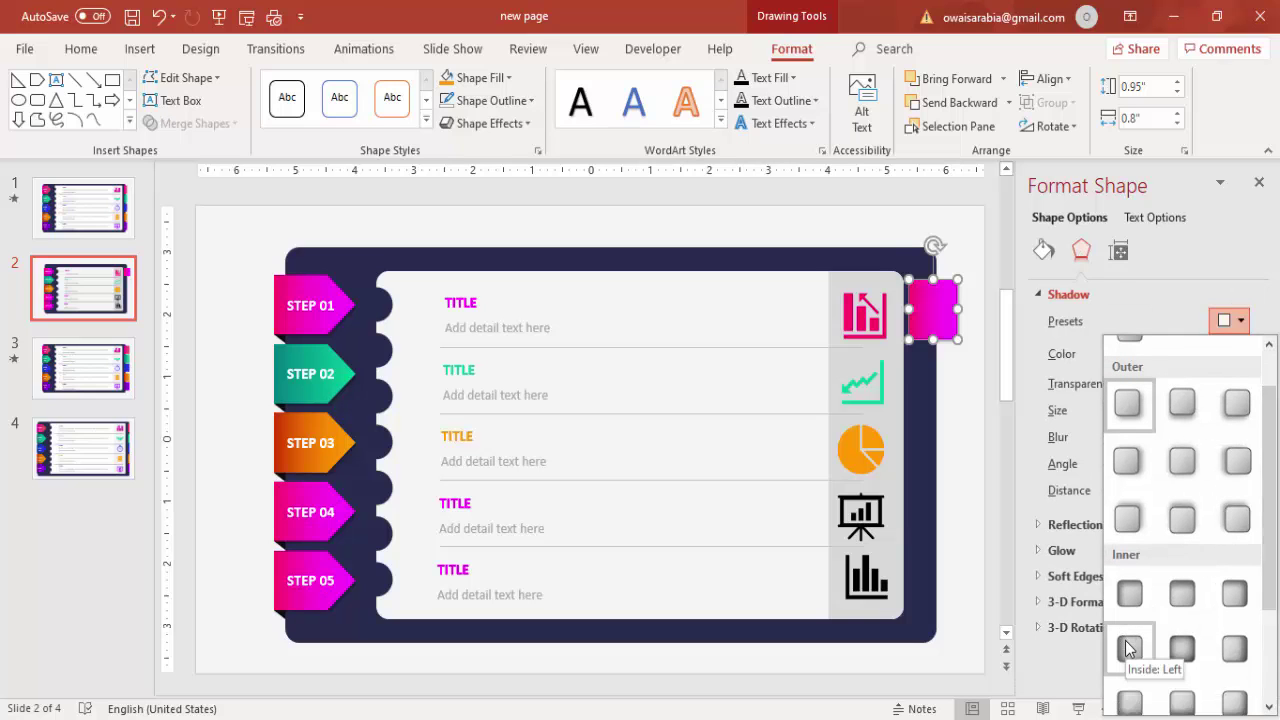
left_click(1129, 648)
left_click(974, 428)
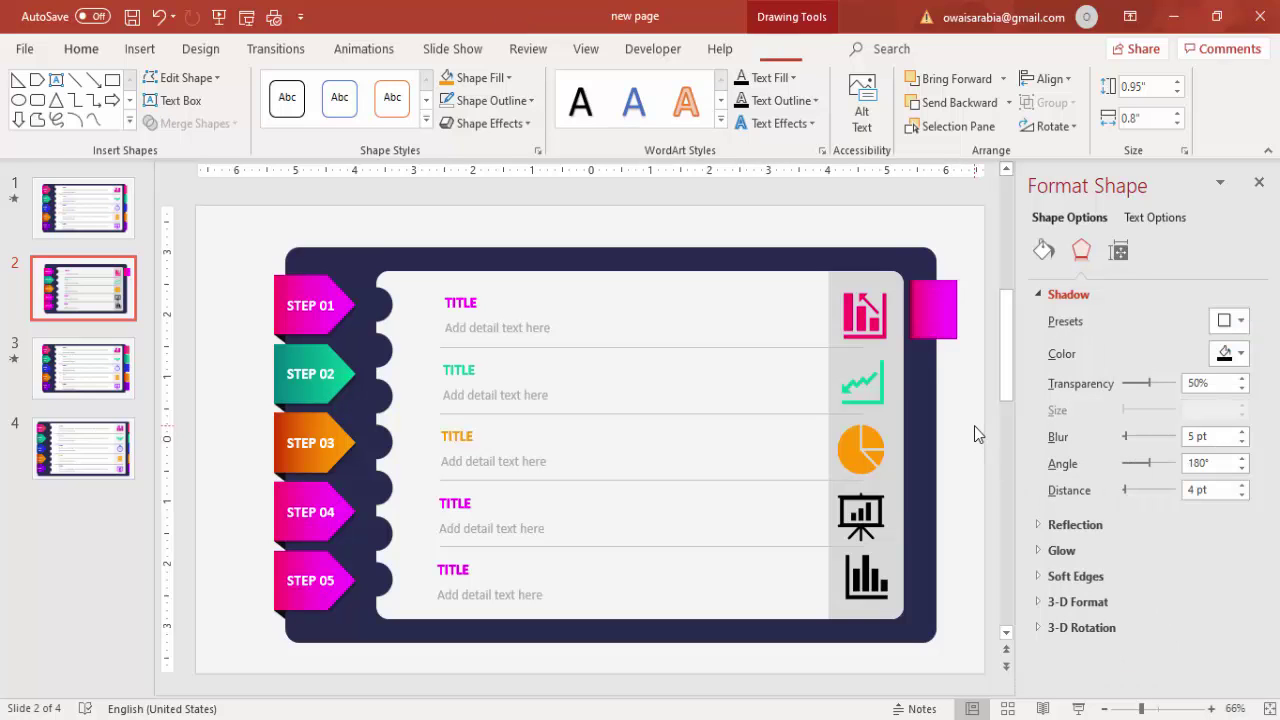
left_click(933, 326)
- Duplicate the magenta tab into five down the right edge and align them right
left_click_drag(933, 326, 931, 475)
key("ctrl+d")
key("ctrl+d")
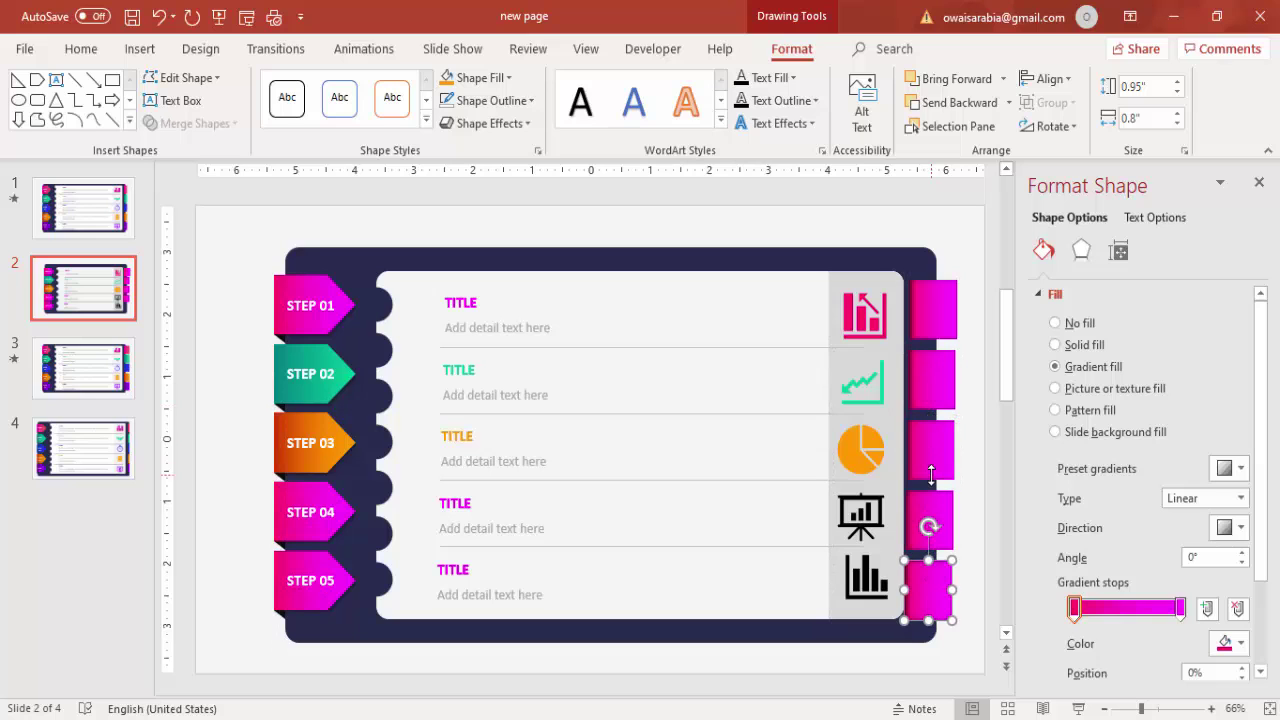
left_click(918, 256)
left_click_drag(888, 207, 985, 640)
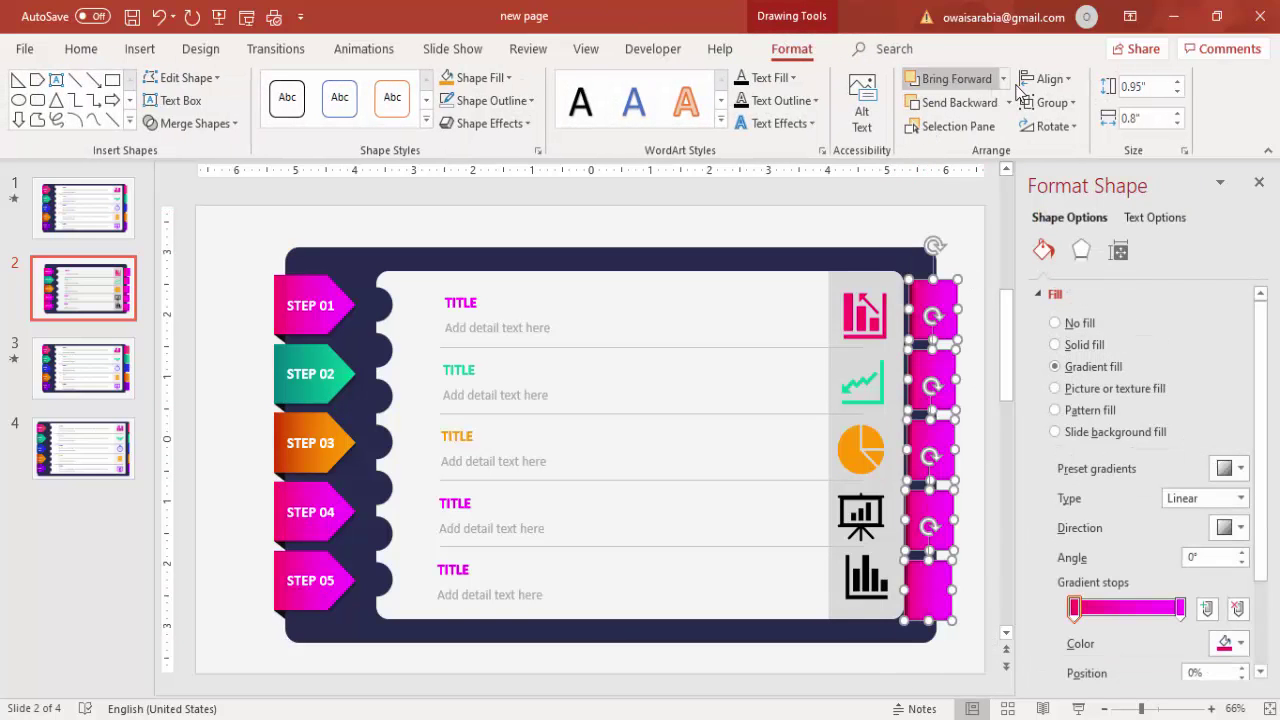
left_click(1040, 86)
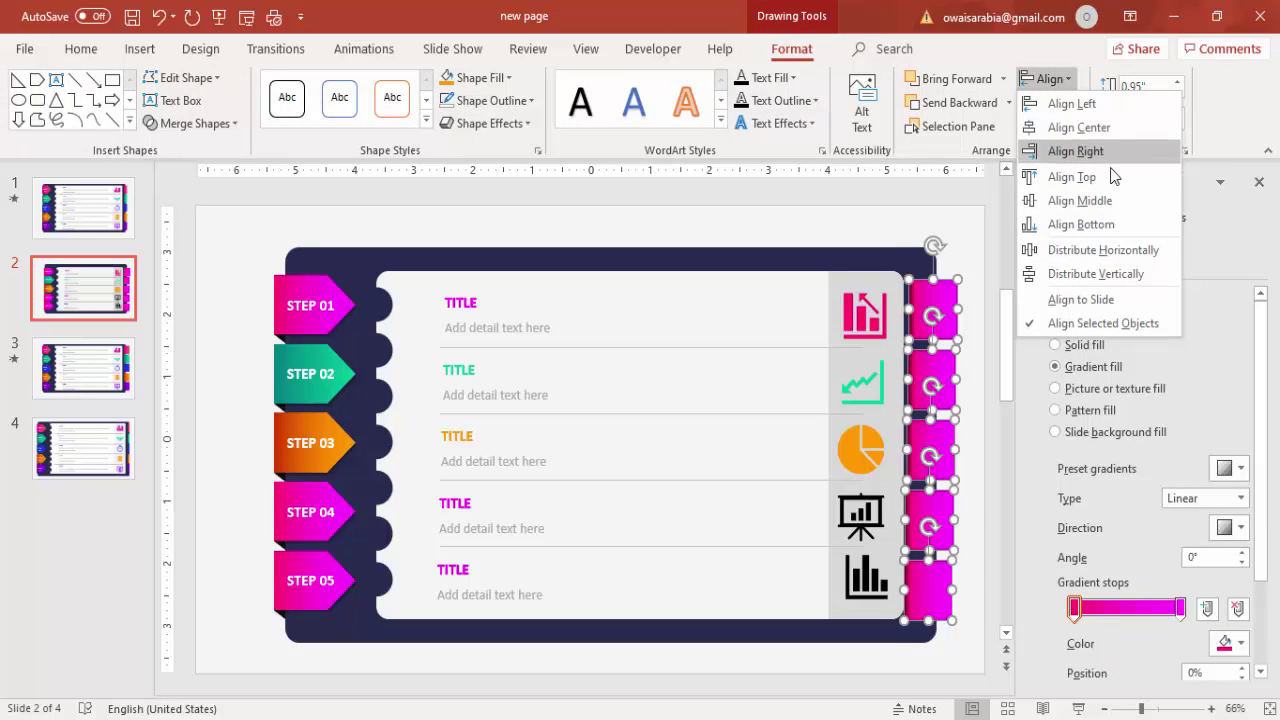
left_click(1100, 151)
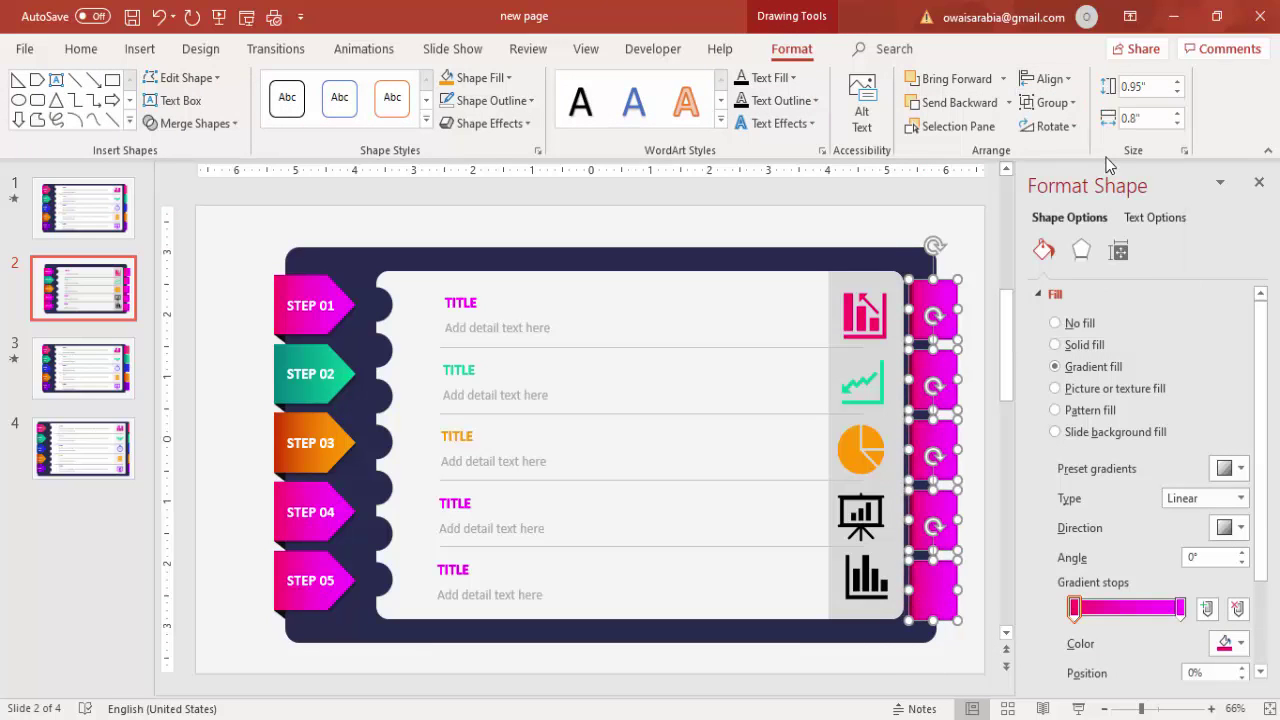
left_click(978, 264)
- Format-paint the STEP 02 teal and STEP 03 orange gradients onto tabs two and three
left_click(925, 380)
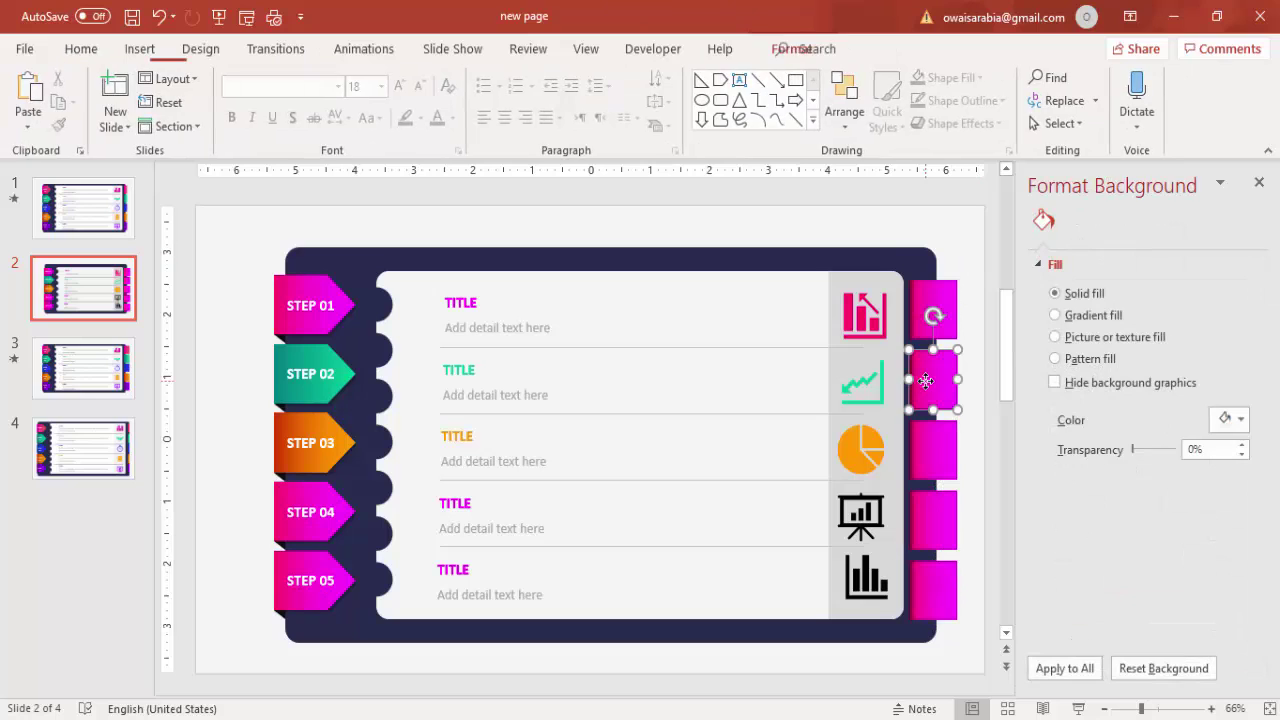
left_click(333, 353)
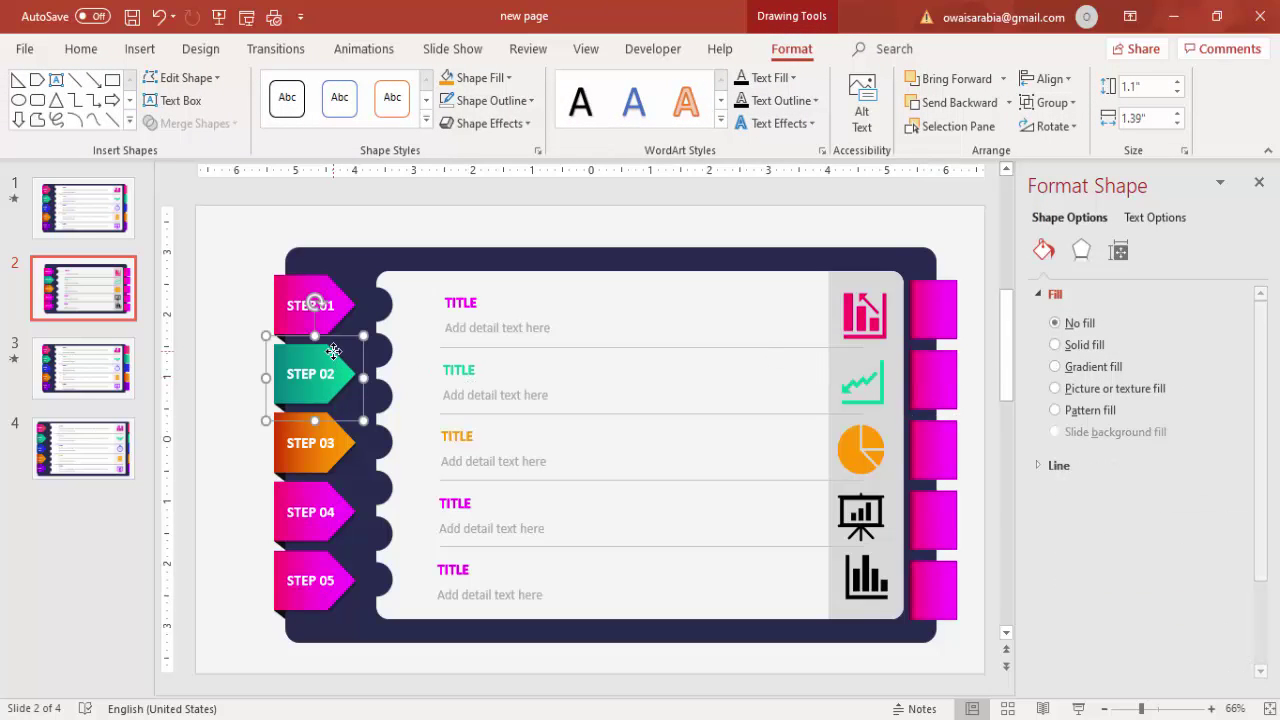
left_click(80, 48)
left_click(57, 124)
left_click(943, 370)
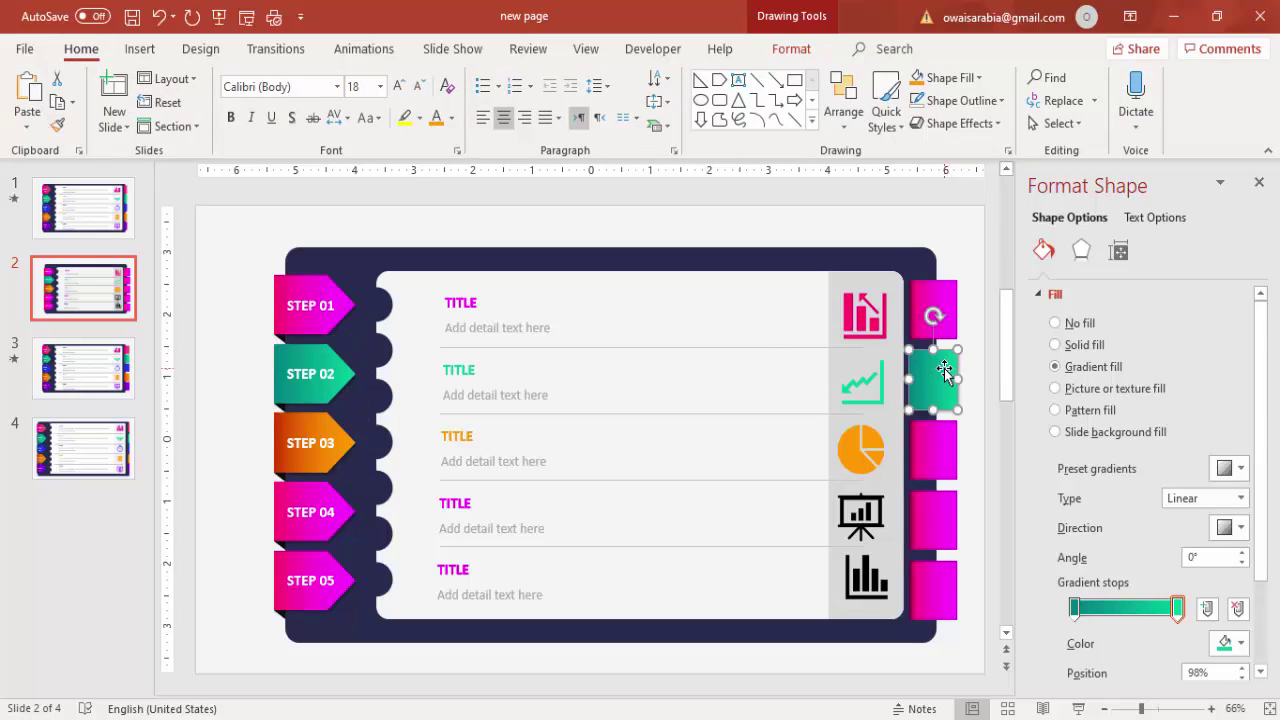
left_click(283, 422)
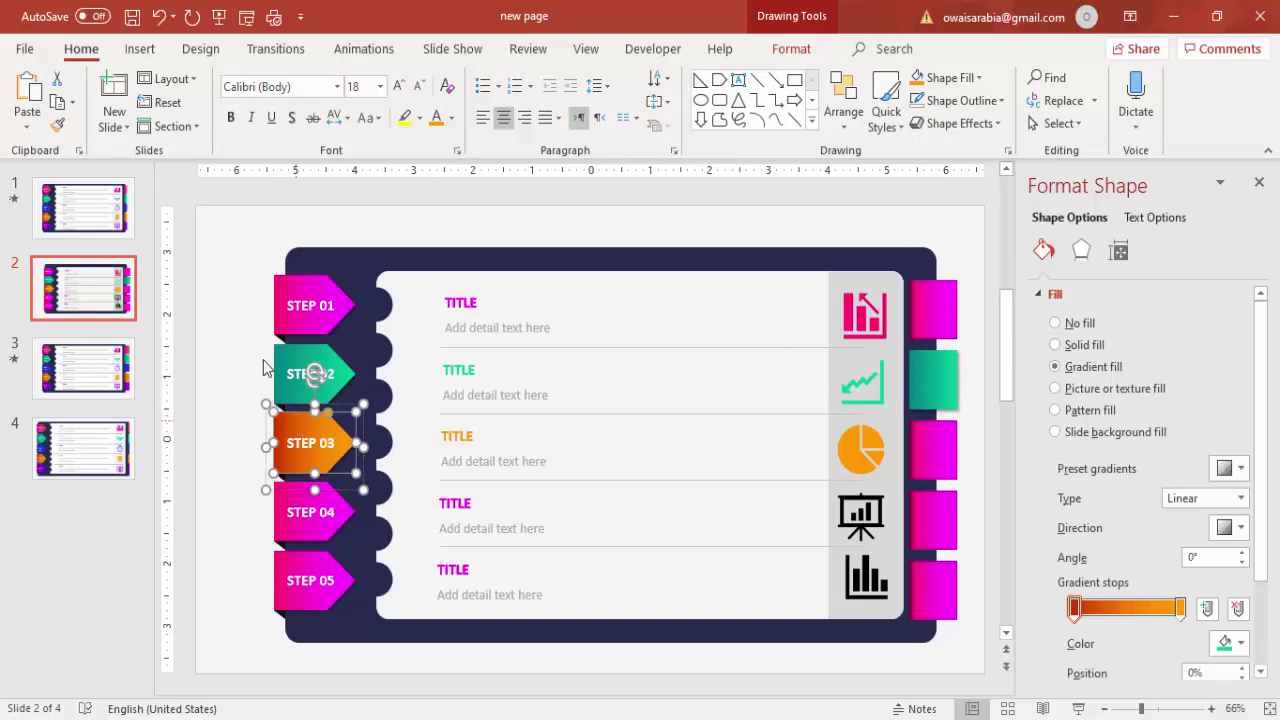
left_click(57, 124)
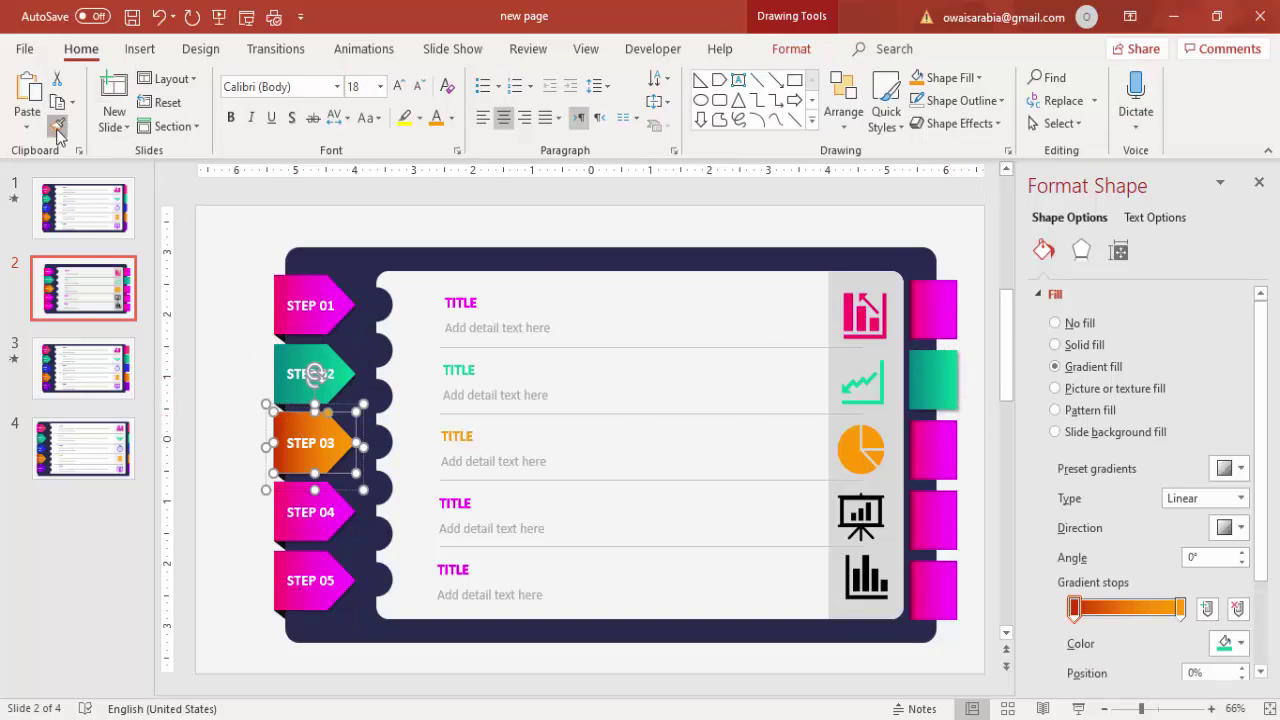
left_click(945, 458)
left_click(966, 514)
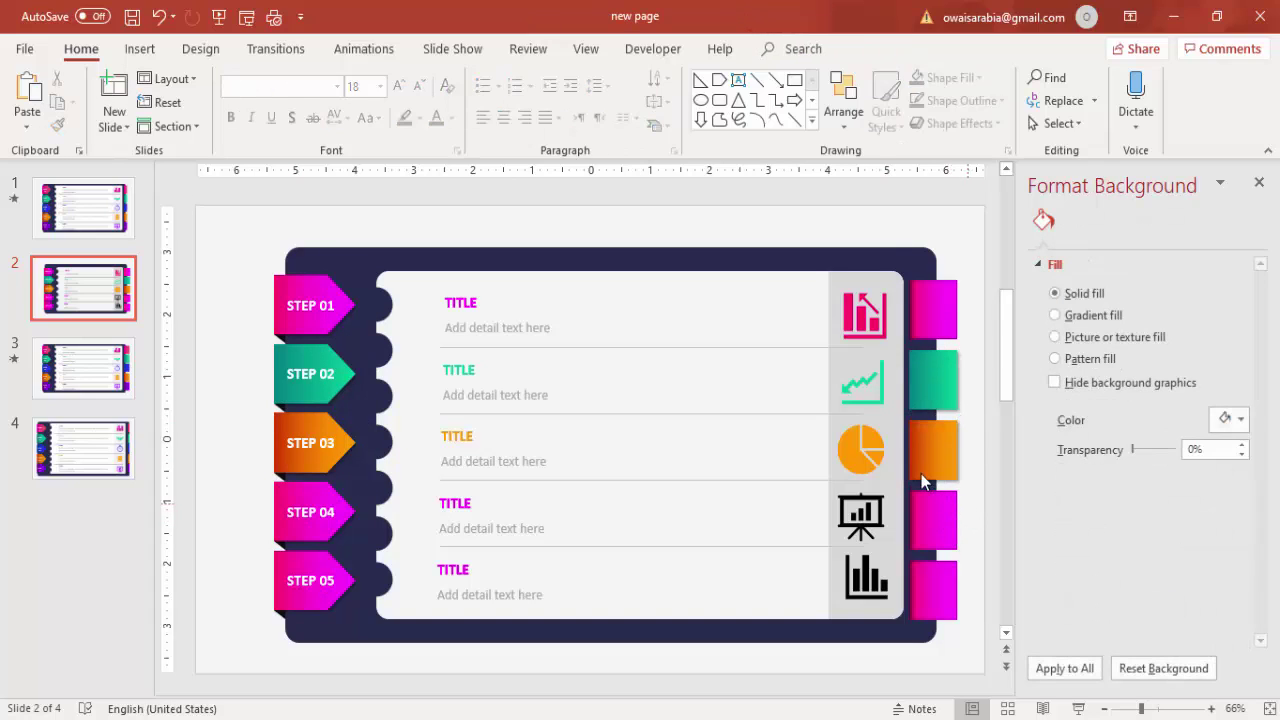